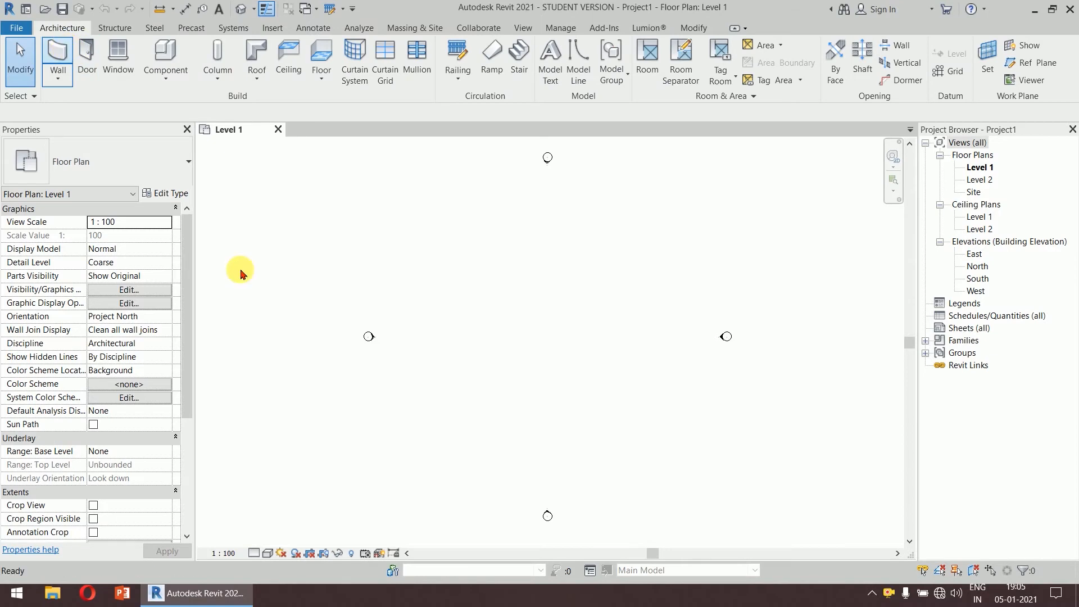
# Step: Draw a rectangular enclosure of Generic - 200mm walls about 19800 by 8800 mm on Level 1, with the height set to Level 2
pyautogui.click(577, 49)
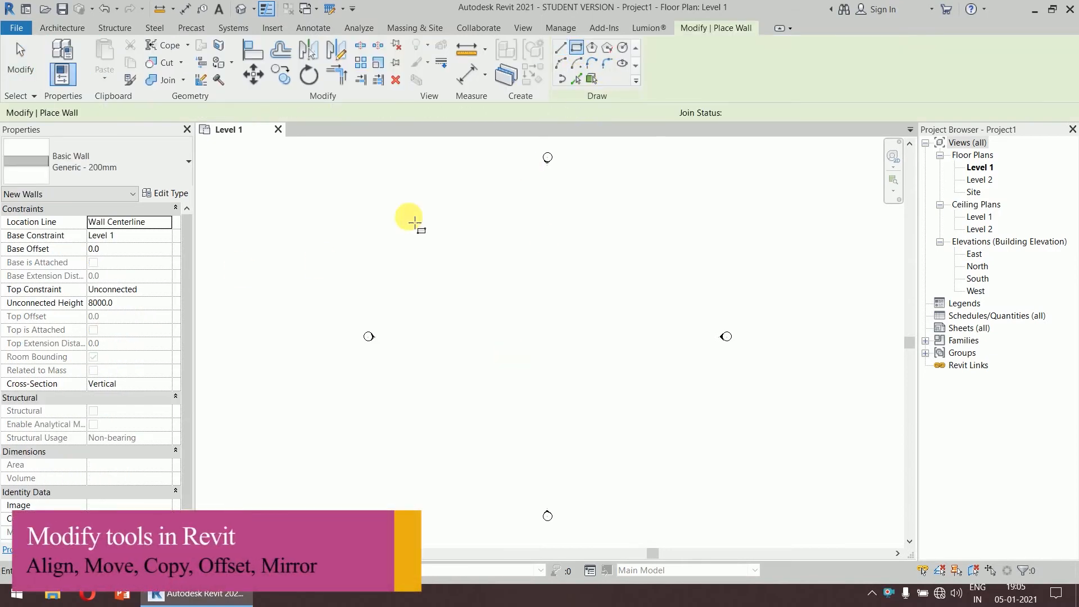
pyautogui.click(163, 111)
pyautogui.click(173, 139)
pyautogui.click(456, 257)
pyautogui.click(597, 321)
pyautogui.scroll(5, 547, 307)
pyautogui.moveTo(549, 314); pyautogui.dragTo(553, 326, button='middle')
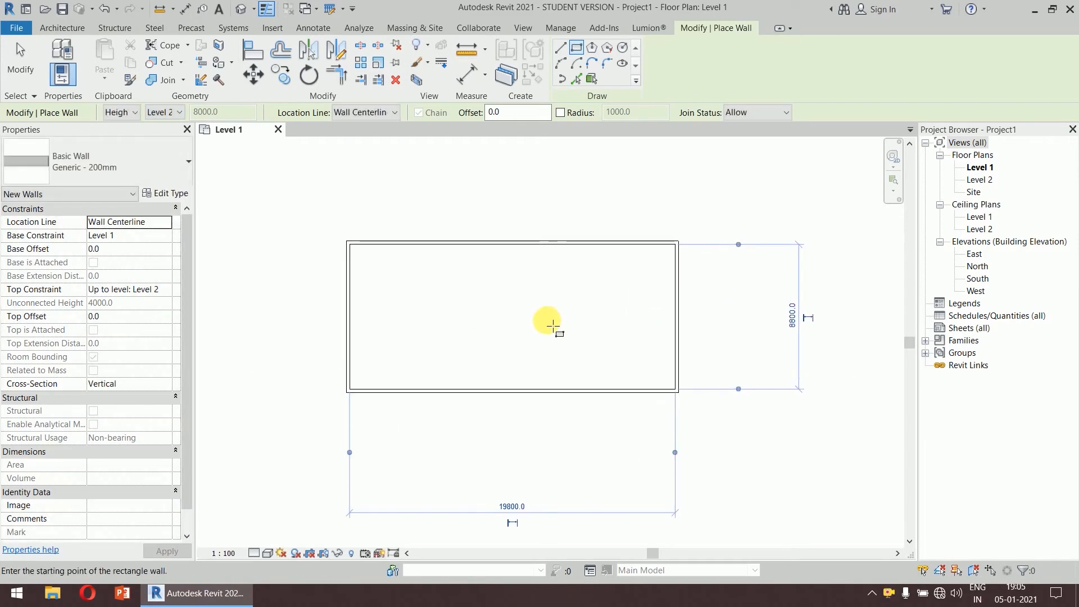
pyautogui.press('Escape')
pyautogui.press('Escape')
pyautogui.scroll(3, 499, 272)
pyautogui.moveTo(500, 269); pyautogui.dragTo(516, 227, button='middle')
pyautogui.scroll(-1, 516, 226)
# Step: Draw two partition walls enclosing a room in the upper-left corner of the building, with the vertical wall about 4500 mm long
pyautogui.click(57, 57)
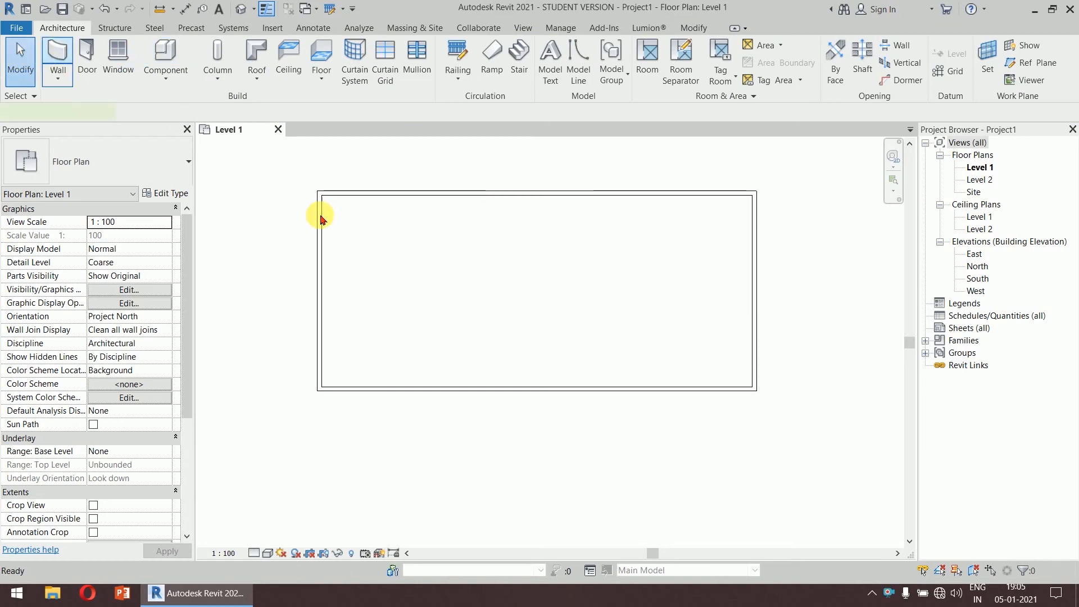
pyautogui.click(325, 289)
pyautogui.click(479, 290)
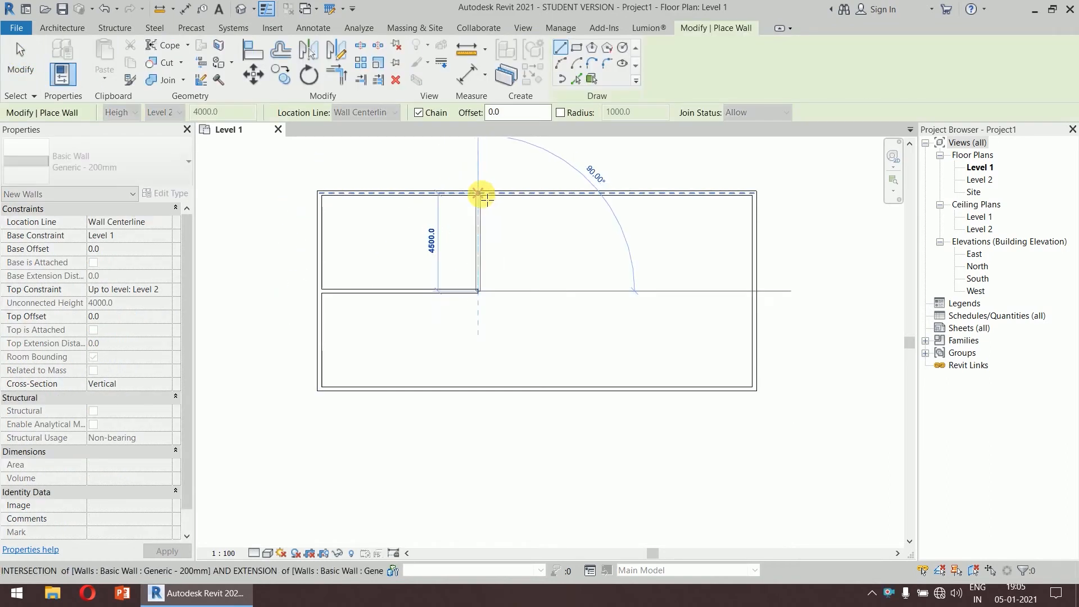
pyautogui.click(480, 194)
pyautogui.press('Escape')
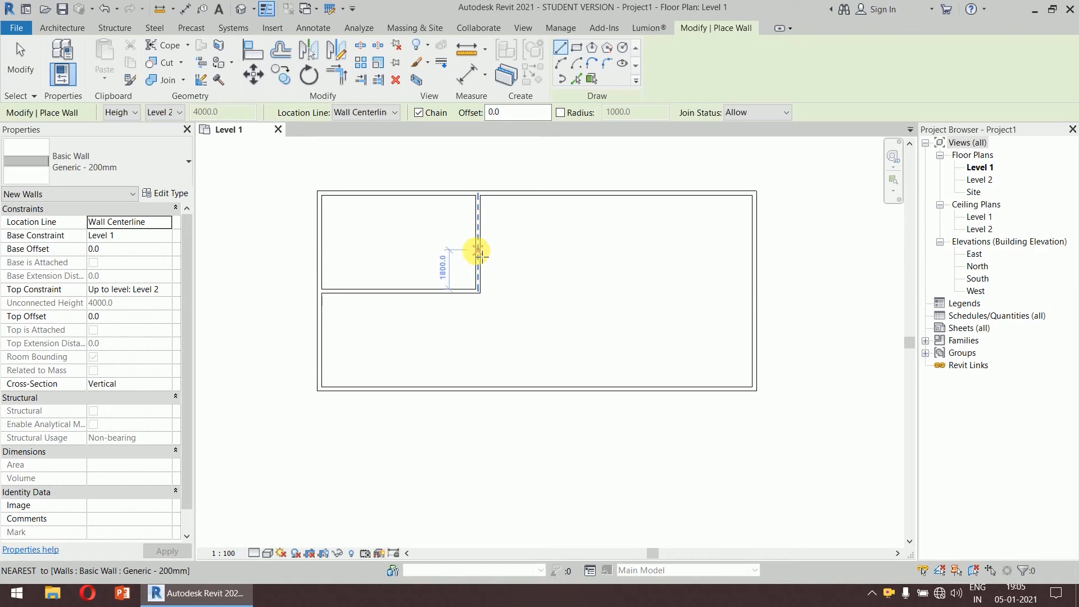
# Step: Add two partition walls forming a smaller room against the upper exterior wall, adjoining the upper-left room
pyautogui.click(479, 249)
pyautogui.click(545, 250)
pyautogui.click(546, 194)
pyautogui.press('Escape')
# Step: Draw three partition walls enclosing a room about 4000 mm wide against the right exterior wall
pyautogui.click(753, 233)
pyautogui.click(668, 234)
pyautogui.click(668, 328)
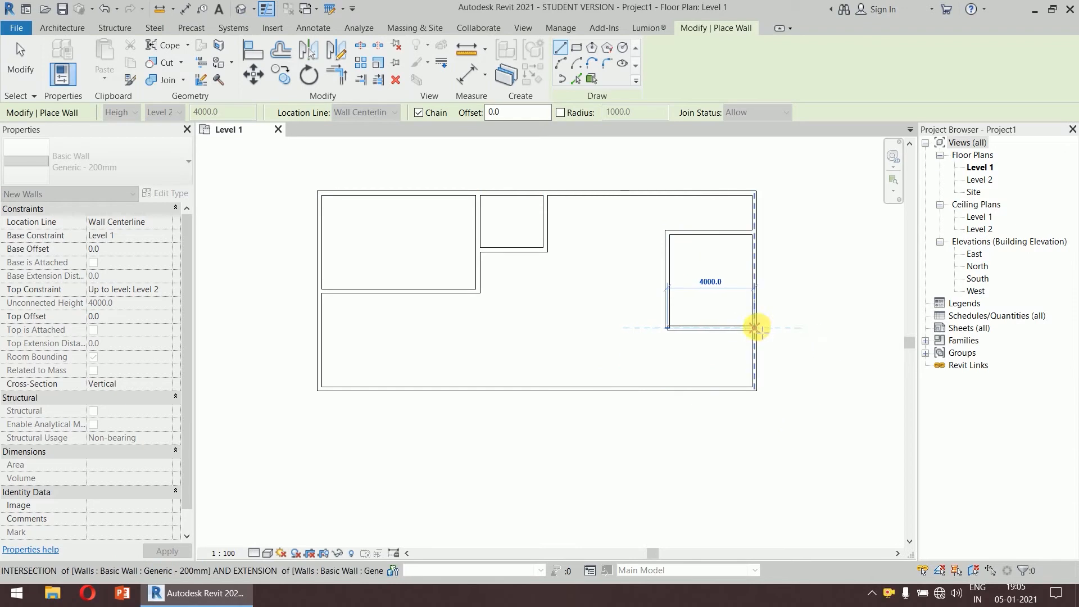
pyautogui.click(754, 327)
pyautogui.press('Escape')
# Step: Draw three partition walls enclosing a room about 3400 mm deep against the lower exterior wall
pyautogui.click(617, 385)
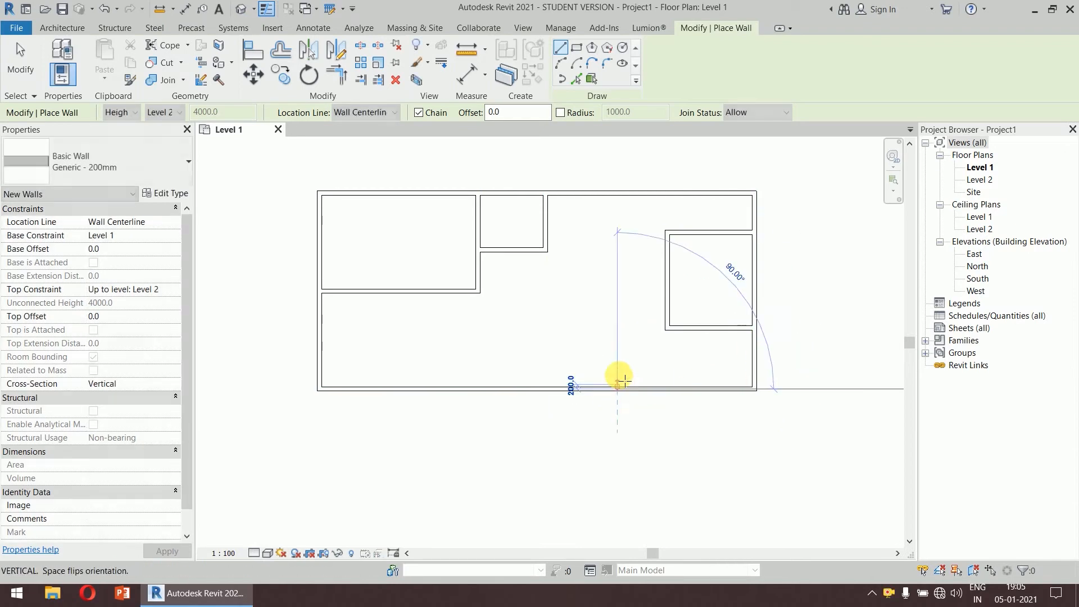
pyautogui.click(618, 315)
pyautogui.click(535, 315)
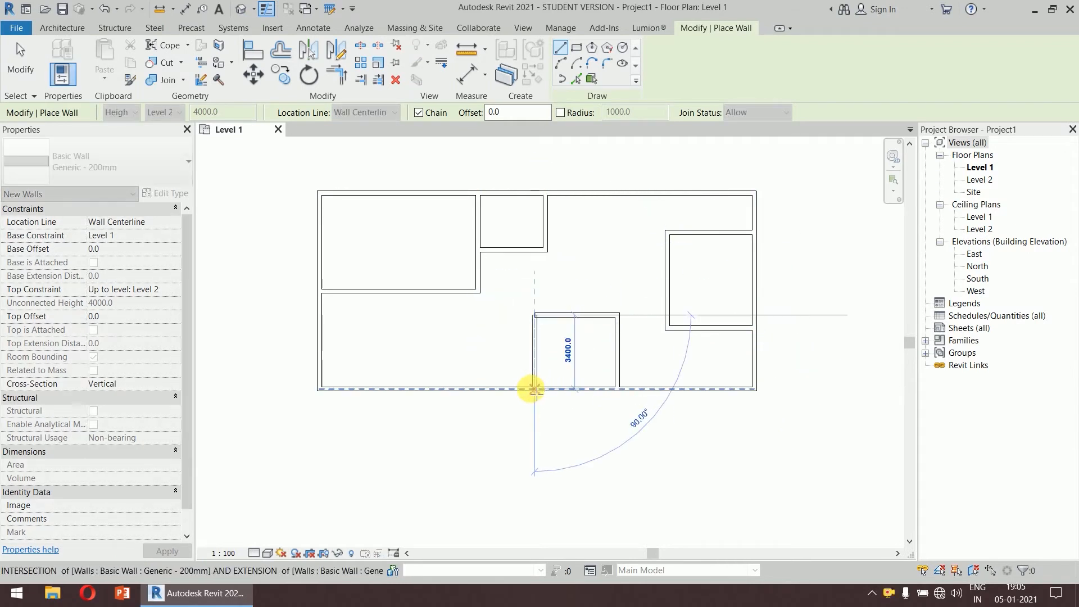
pyautogui.click(535, 389)
pyautogui.press('Escape')
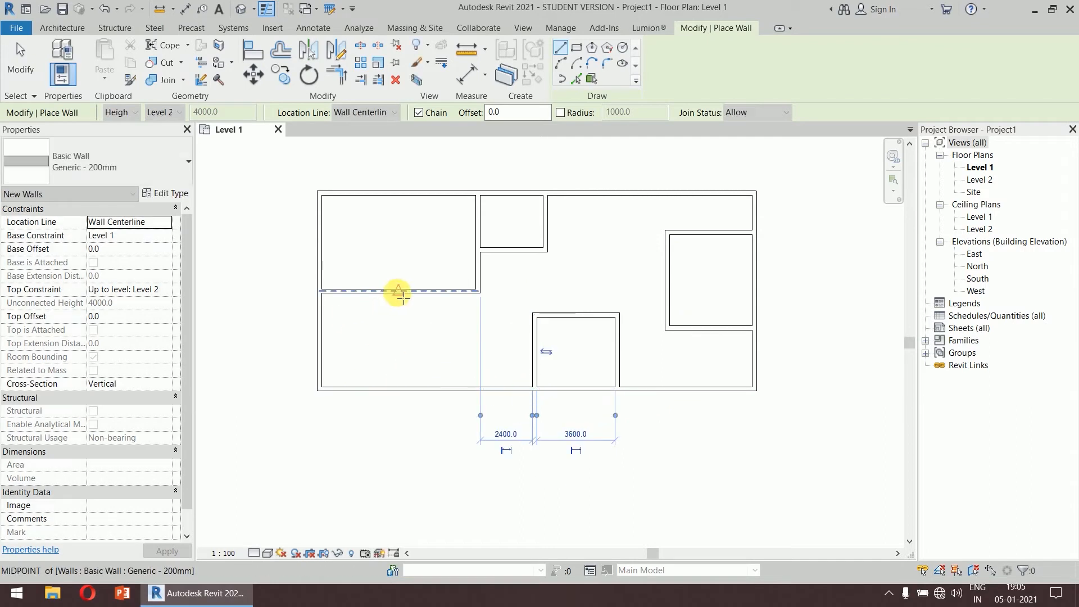
# Step: Draw two partition walls enclosing a small room below the upper-left room, starting at the midpoint of that room's lower wall
pyautogui.click(399, 291)
pyautogui.click(398, 335)
pyautogui.click(321, 335)
pyautogui.press('Escape')
pyautogui.press('Escape')
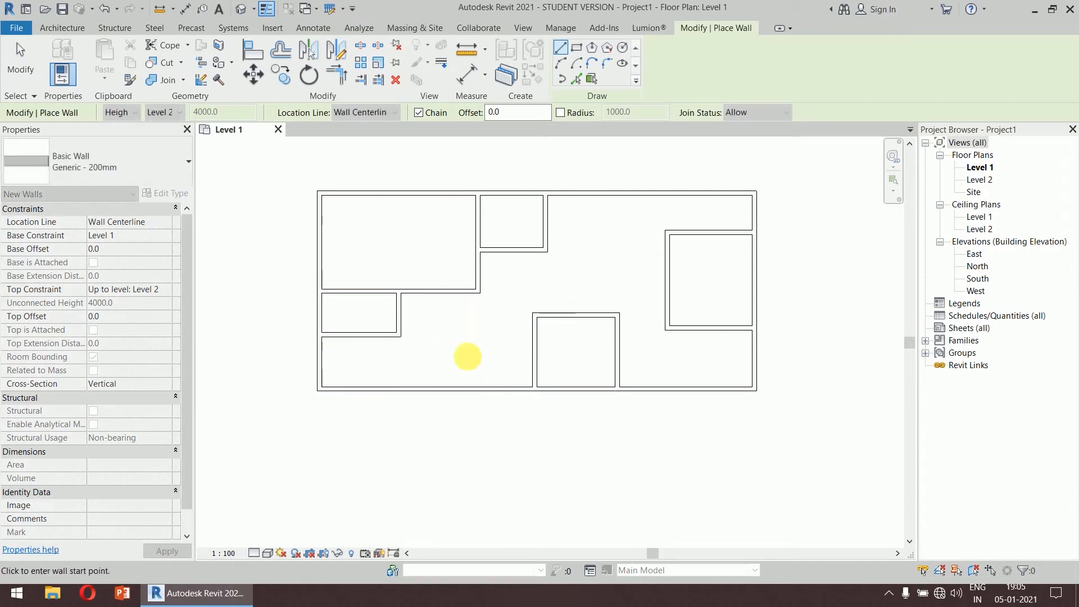
pyautogui.scroll(3, 535, 296)
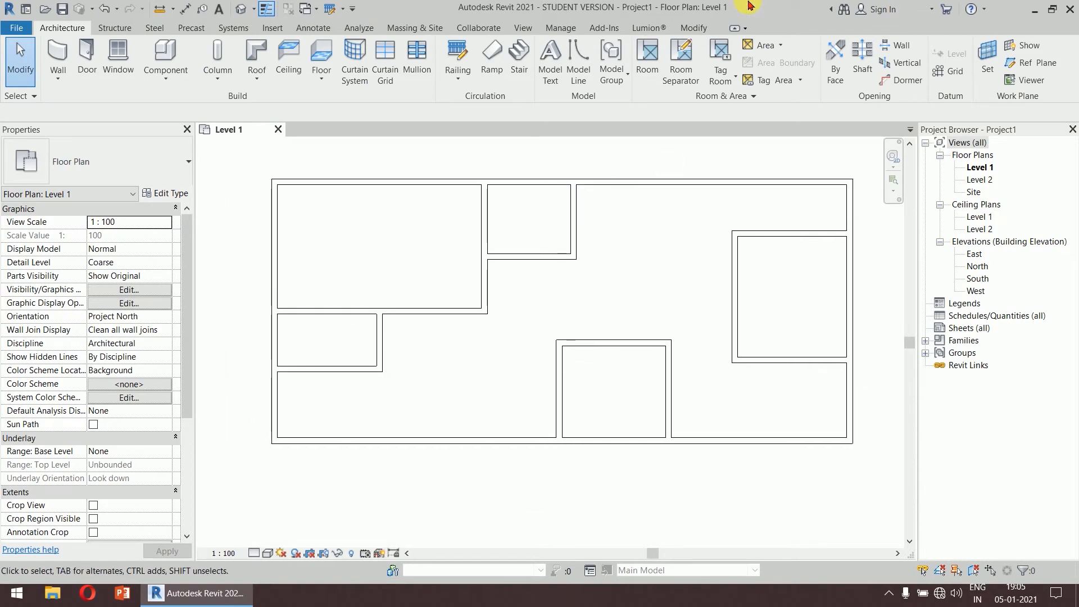
pyautogui.click(693, 28)
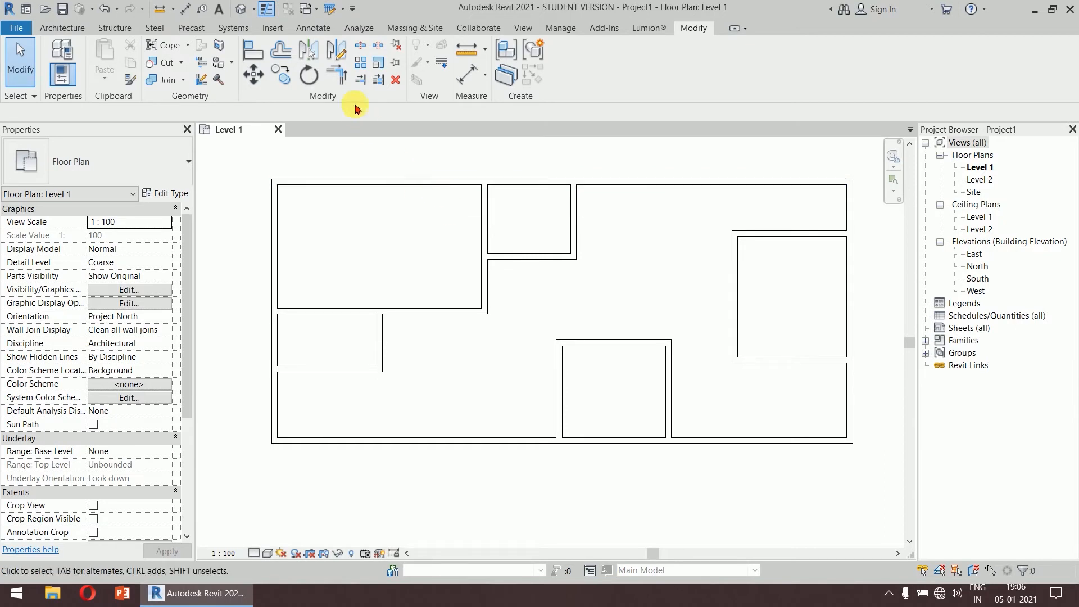
pyautogui.click(336, 74)
pyautogui.click(386, 180)
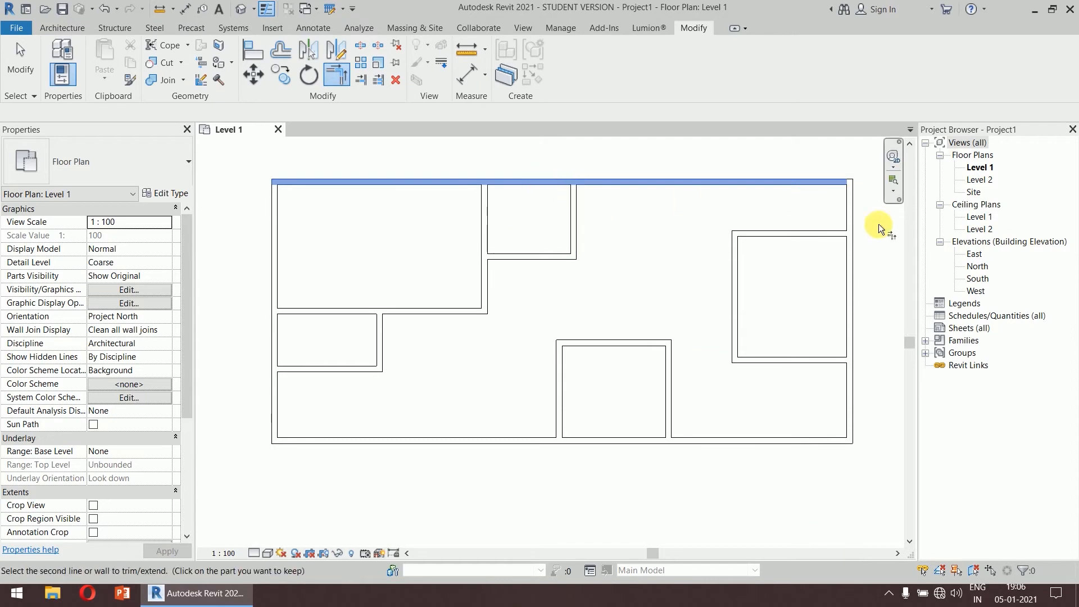
pyautogui.rightClick(470, 141)
pyautogui.click(478, 154)
pyautogui.rightClick(490, 147)
pyautogui.click(502, 160)
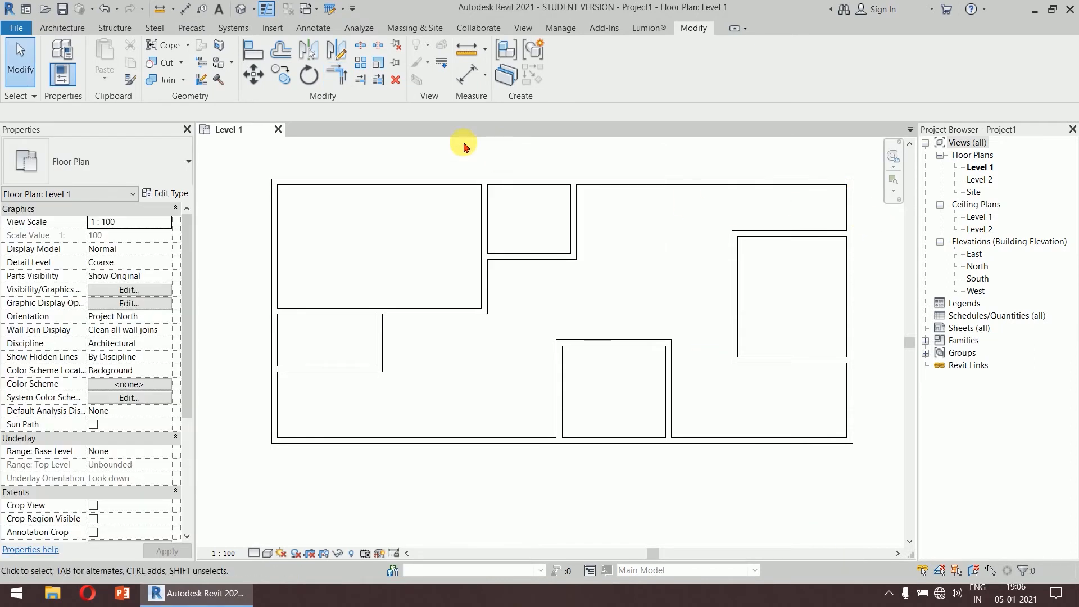
# Step: Split the upper exterior wall at the right-hand wall of the small upper room and select each resulting segment to check it
pyautogui.click(363, 50)
pyautogui.scroll(4, 571, 177)
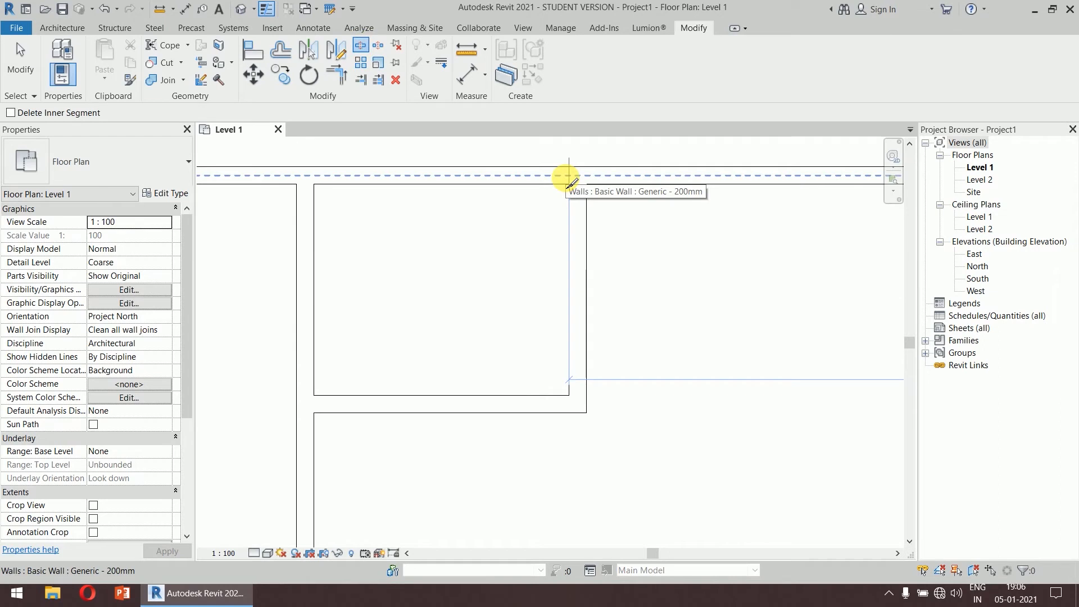
pyautogui.click(571, 181)
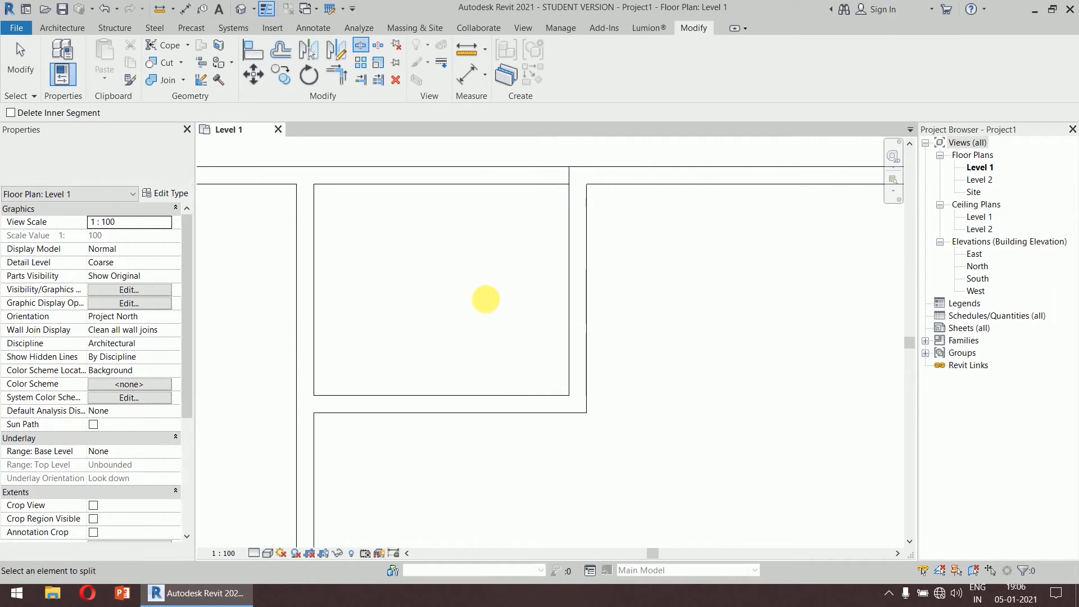
pyautogui.press('Escape')
pyautogui.scroll(-2, 482, 277)
pyautogui.moveTo(479, 264); pyautogui.dragTo(528, 213, button='middle')
pyautogui.scroll(-3, 590, 248)
pyautogui.click(613, 202)
pyautogui.click(571, 159)
pyautogui.click(513, 201)
pyautogui.click(515, 162)
# Step: Trim the upper exterior wall to a corner with the small upper room's left wall, keeping the part over the upper-left room
pyautogui.click(336, 74)
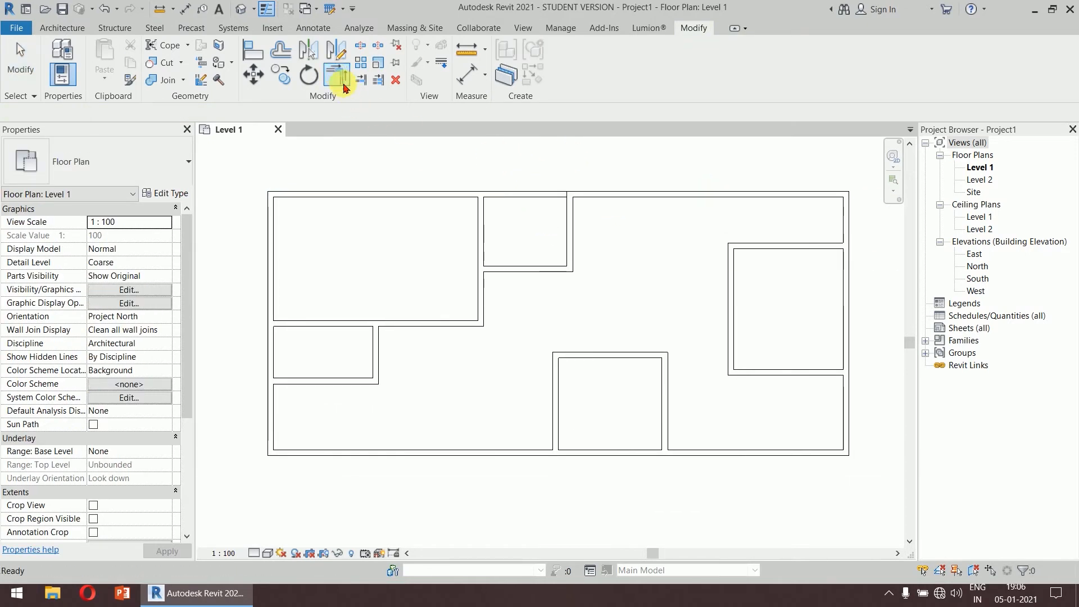
pyautogui.click(433, 194)
pyautogui.click(480, 220)
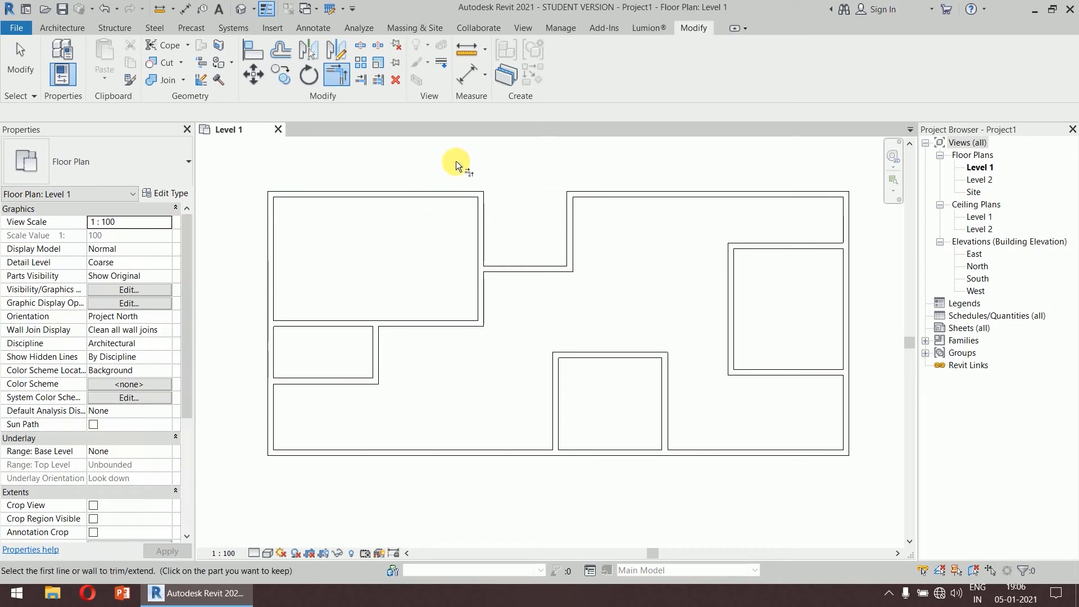
pyautogui.rightClick(456, 161)
pyautogui.click(465, 168)
pyautogui.rightClick(450, 150)
pyautogui.click(483, 162)
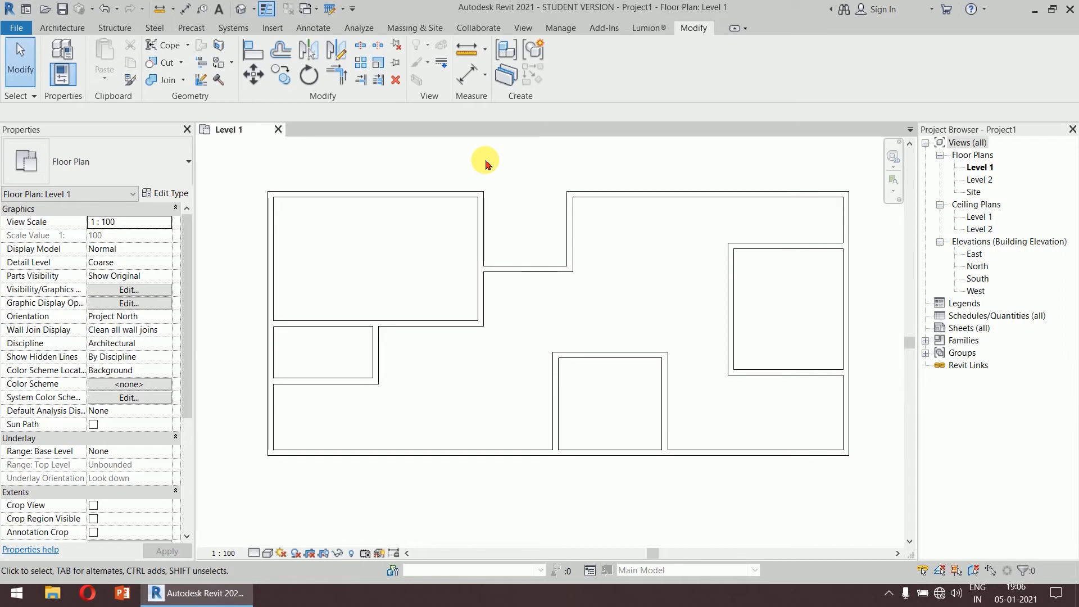
# Step: Undo the corner trim and the split of the upper exterior wall
pyautogui.hotkey('ctrl', 'z')
pyautogui.hotkey('ctrl', 'z')
pyautogui.scroll(-2, 491, 183)
pyautogui.scroll(-3, 491, 183)
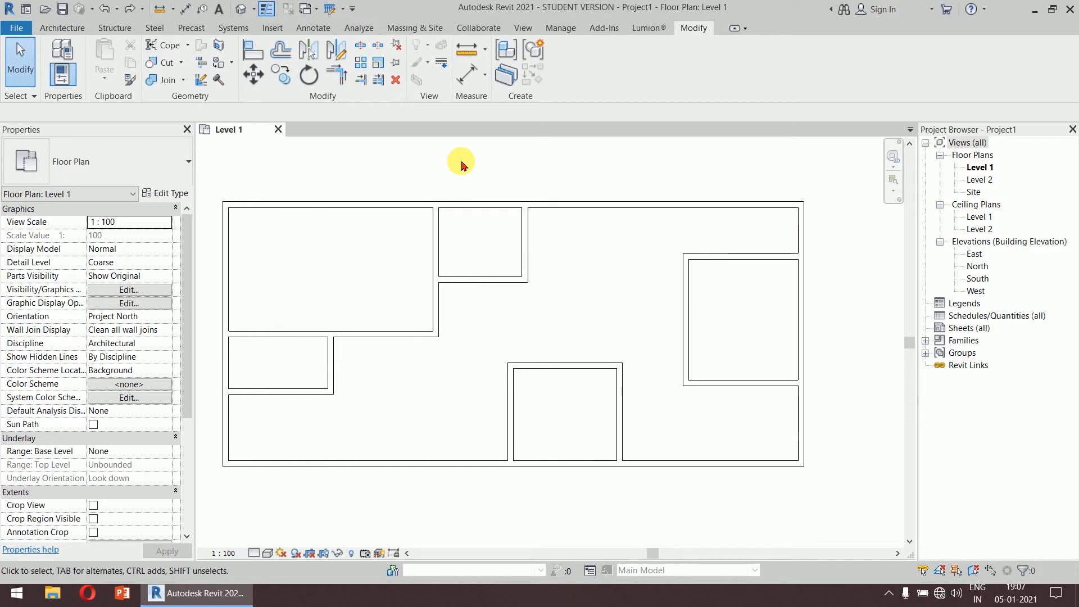
# Step: Split the upper exterior wall above the upper-left room using Split with Gap and a joint gap of 100 mm
pyautogui.click(378, 54)
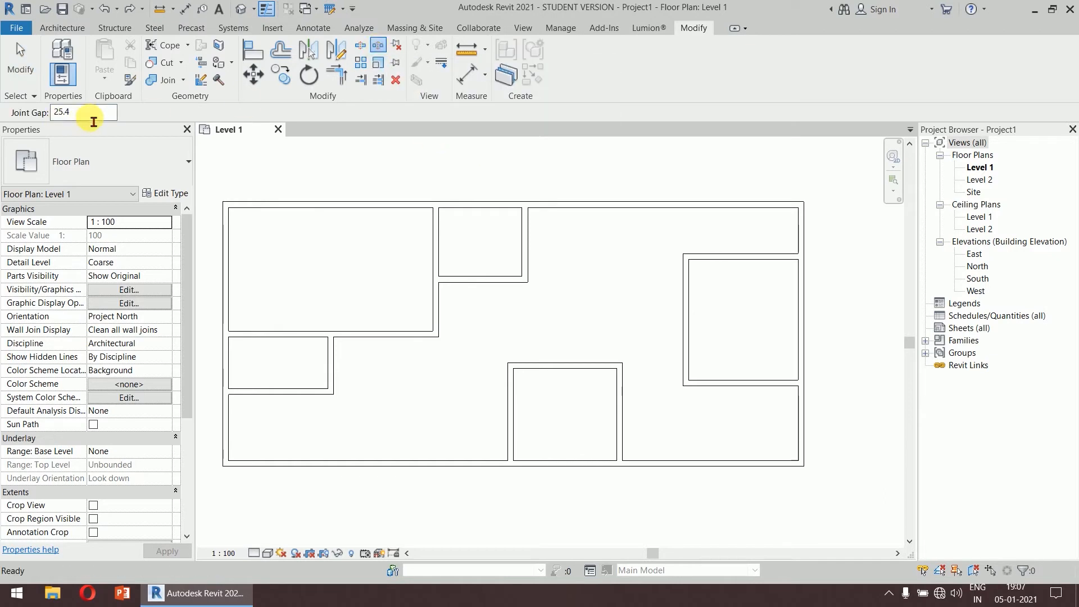
pyautogui.moveTo(88, 123); pyautogui.dragTo(43, 116)
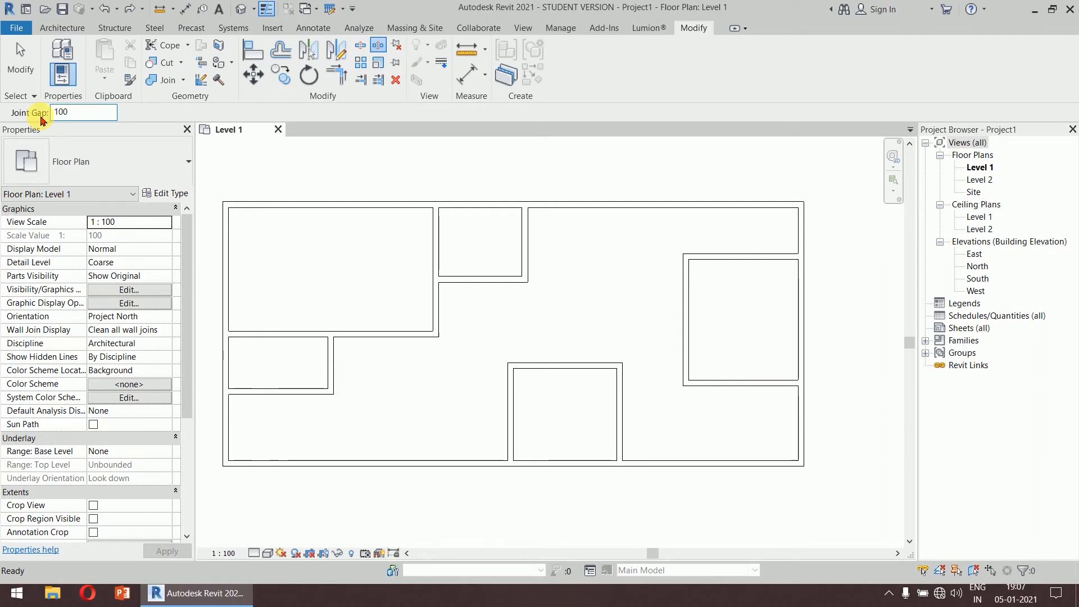
pyautogui.click(336, 203)
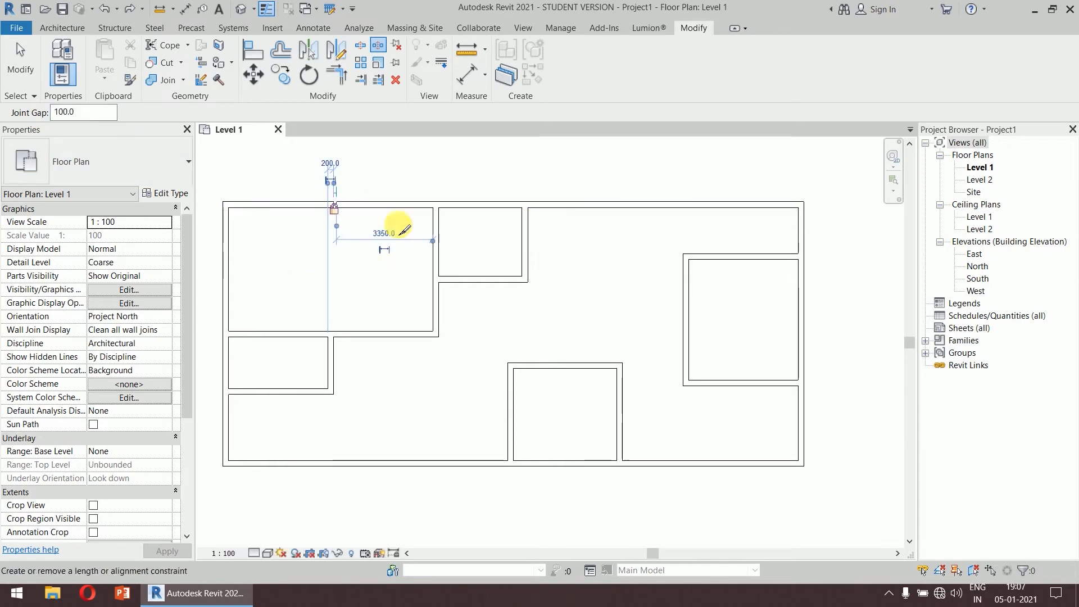
pyautogui.press('Escape')
pyautogui.press('Escape')
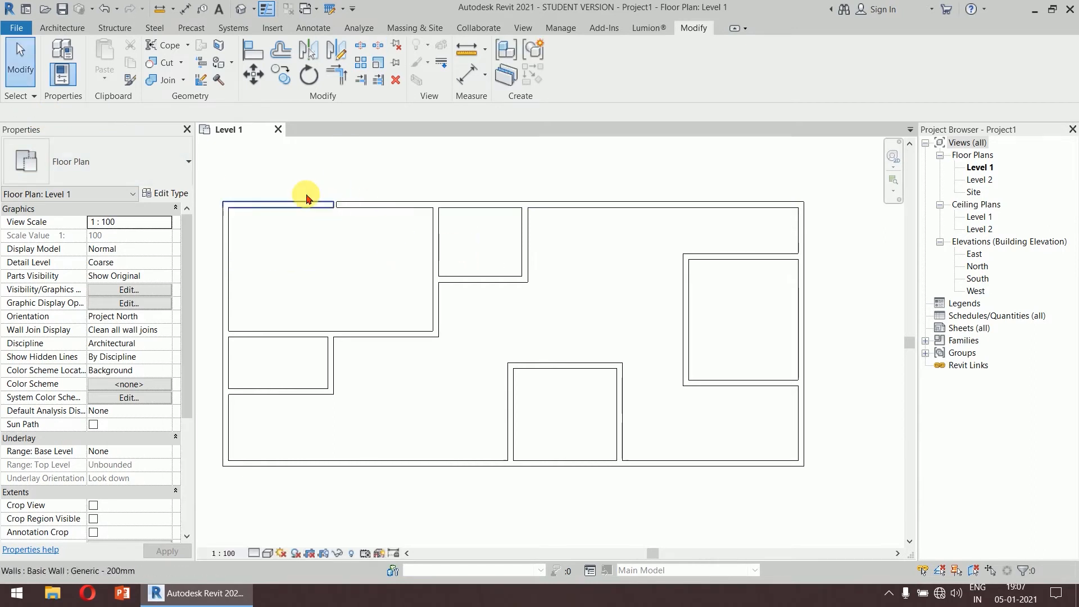
pyautogui.scroll(4, 315, 203)
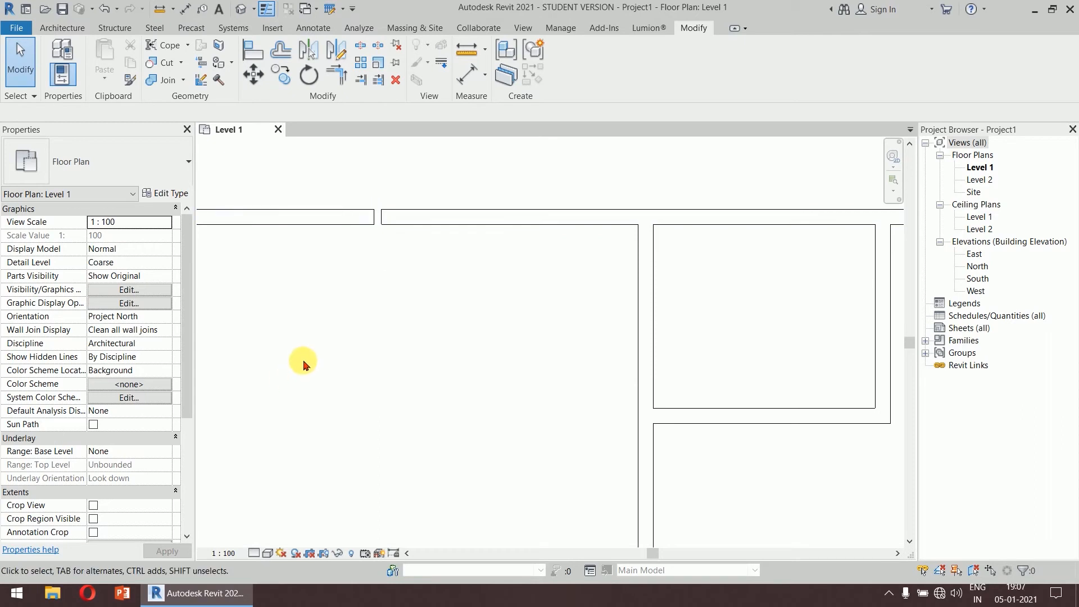
pyautogui.scroll(-4, 411, 354)
pyautogui.moveTo(412, 354); pyautogui.dragTo(400, 285, button='middle')
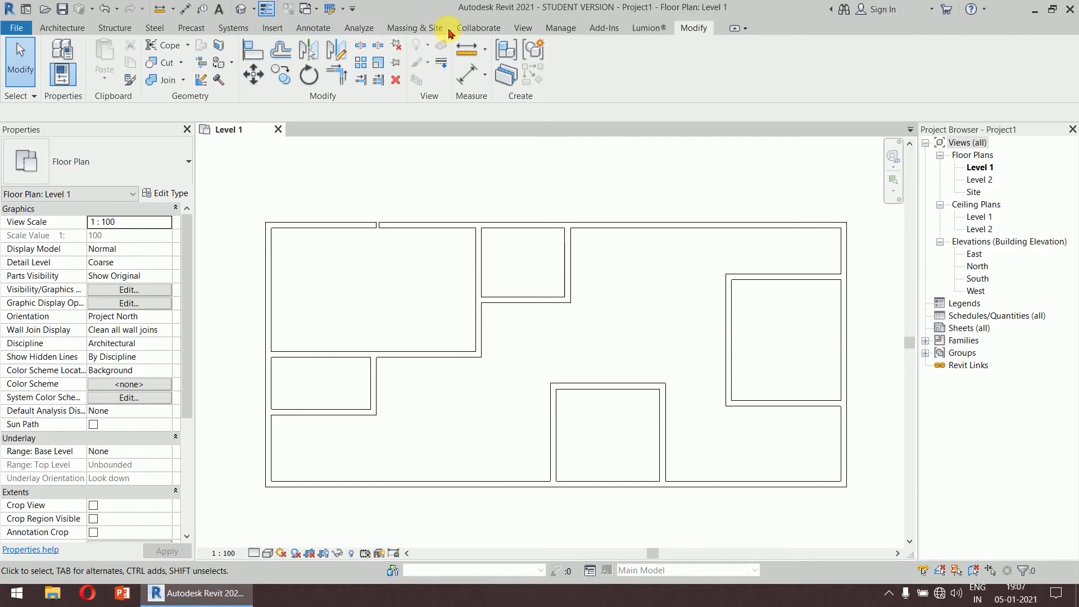
# Step: Examine the wall gap from the back of the building in the default 3D view, and return to the Level 1 floor plan
pyautogui.click(242, 9)
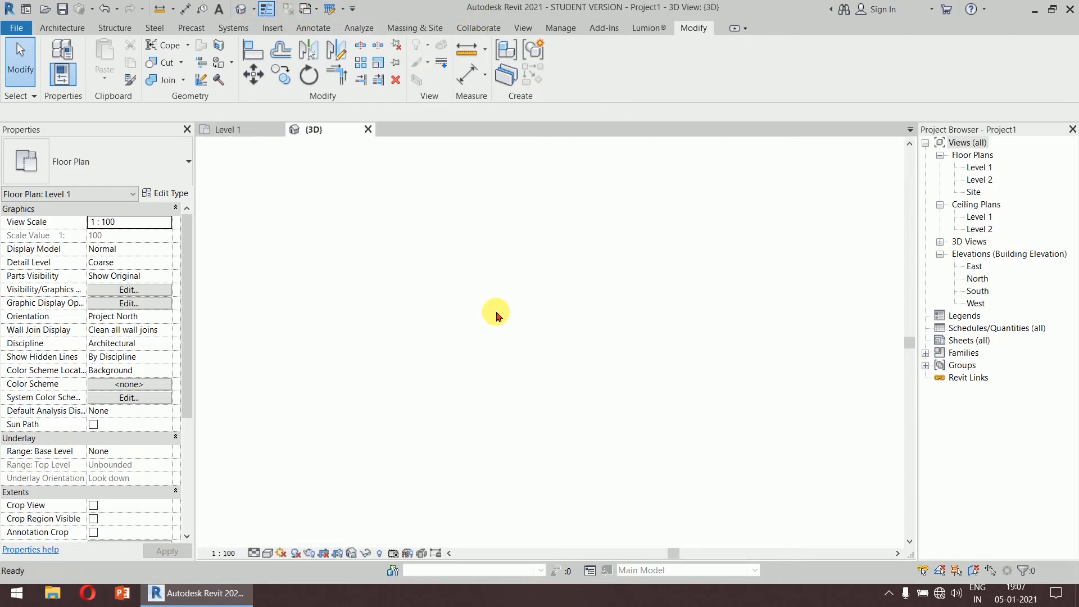
pyautogui.keyDown('shift'); pyautogui.moveTo(723, 351); pyautogui.dragTo(461, 337, button='middle'); pyautogui.keyUp('shift')
pyautogui.scroll(5, 770, 449)
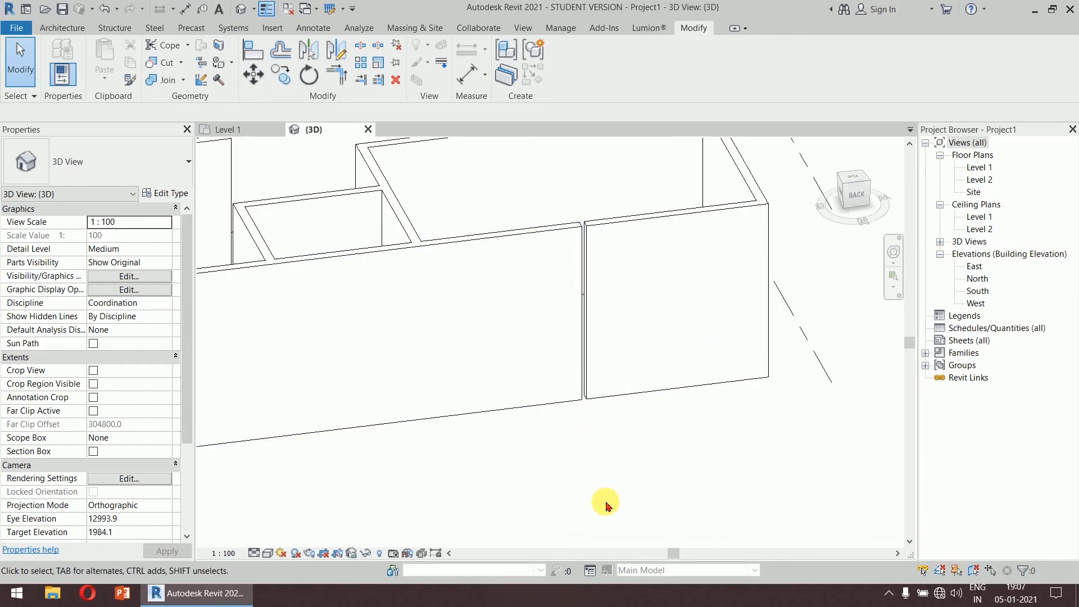
pyautogui.doubleClick(979, 167)
pyautogui.moveTo(665, 294); pyautogui.dragTo(653, 284, button='middle')
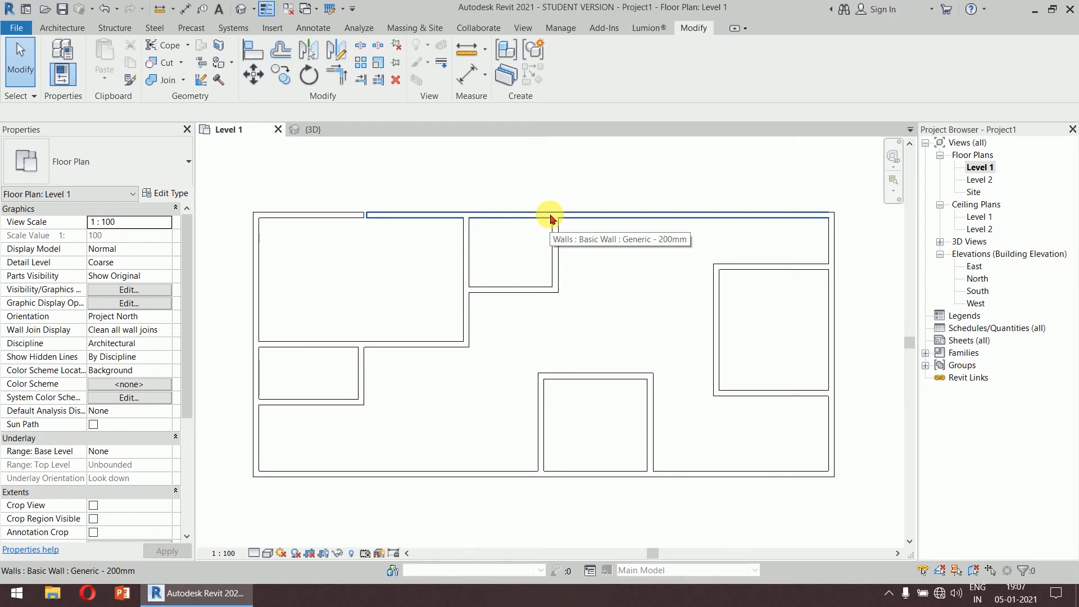
# Step: Try to set the joint gap of Split with Gap to 500 mm
pyautogui.click(378, 46)
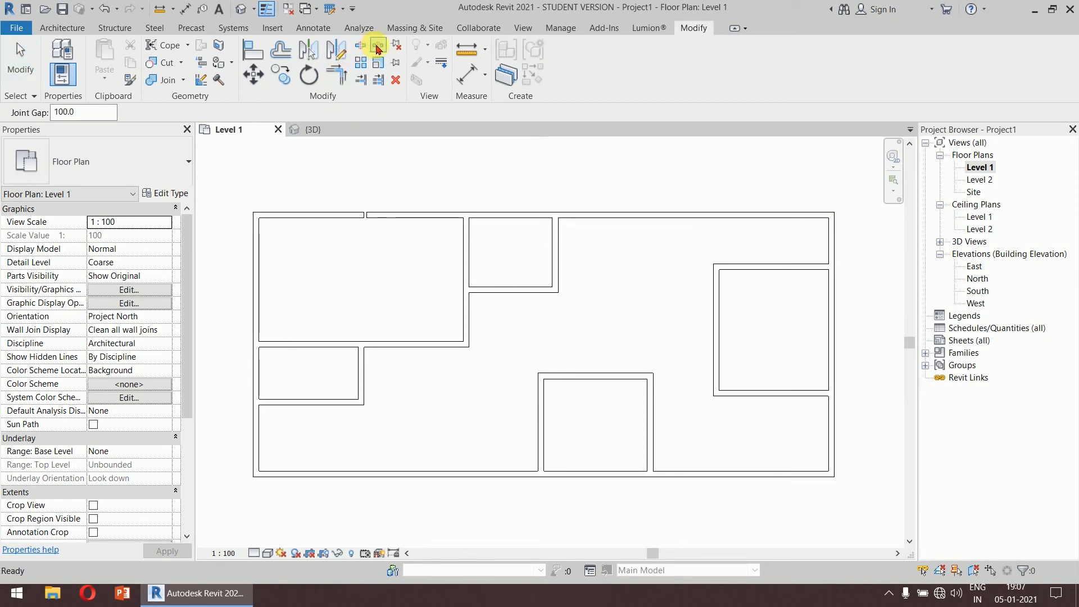
pyautogui.moveTo(96, 119); pyautogui.dragTo(47, 117)
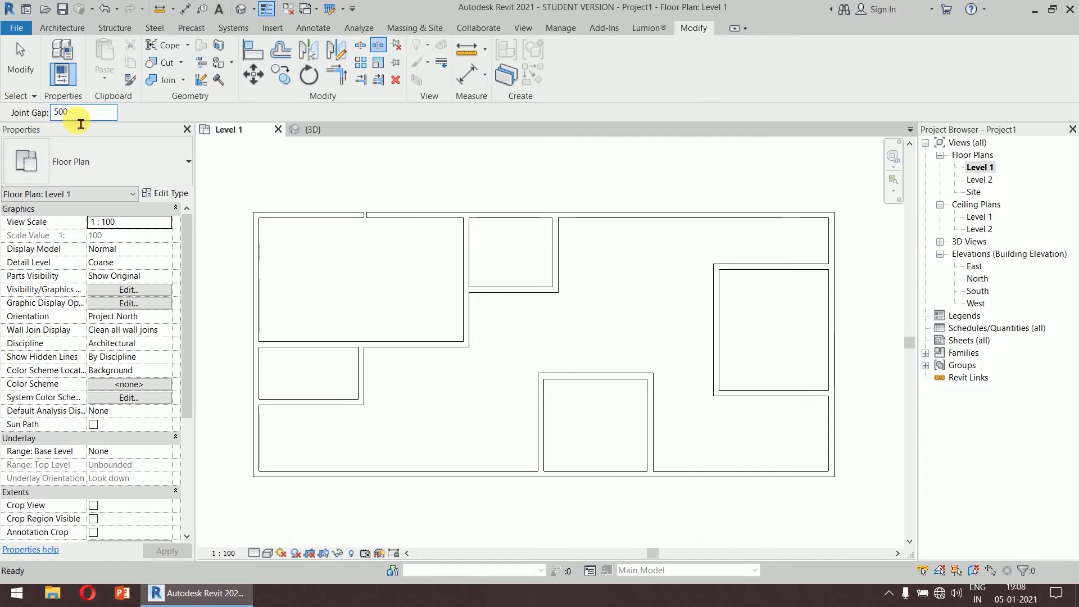
pyautogui.click(455, 263)
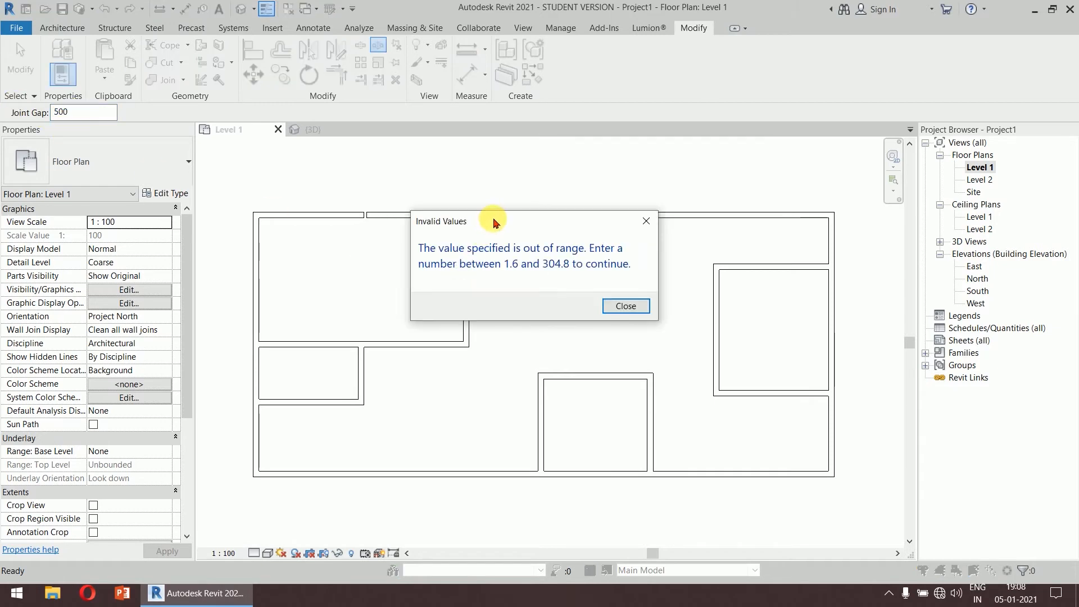
pyautogui.moveTo(494, 223); pyautogui.dragTo(450, 148)
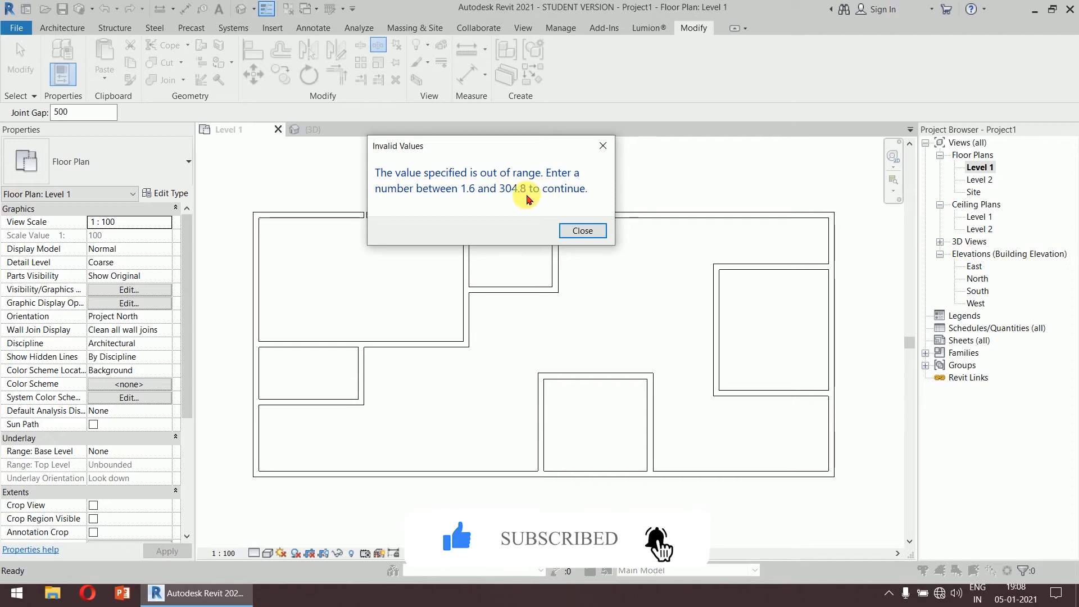
pyautogui.click(580, 231)
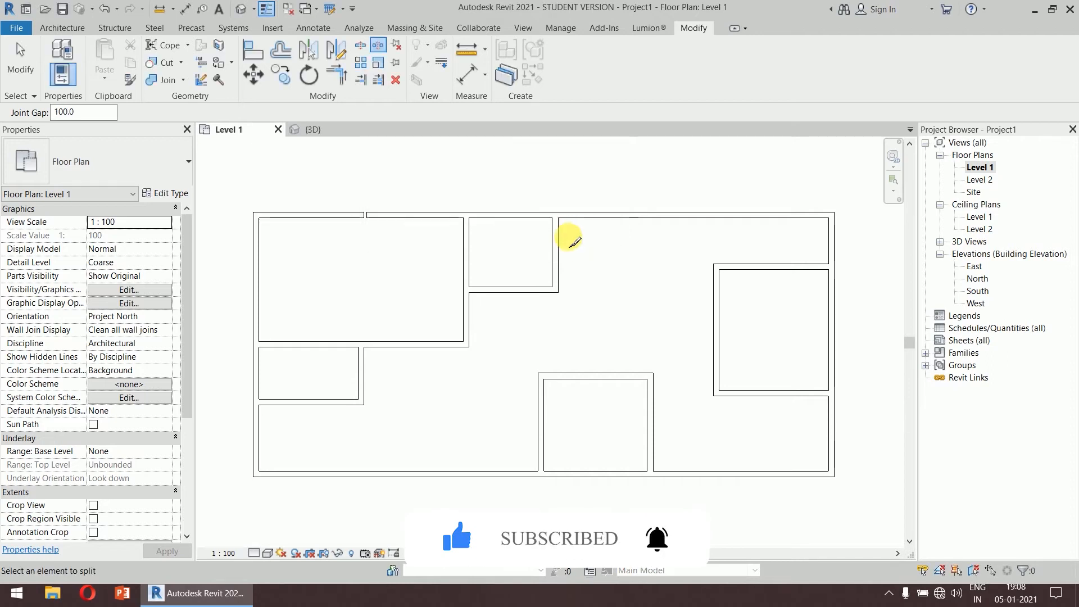
# Step: Remove the upper exterior wall segment between the small upper room's side walls using Split Element with Delete Inner Segment enabled
pyautogui.click(361, 49)
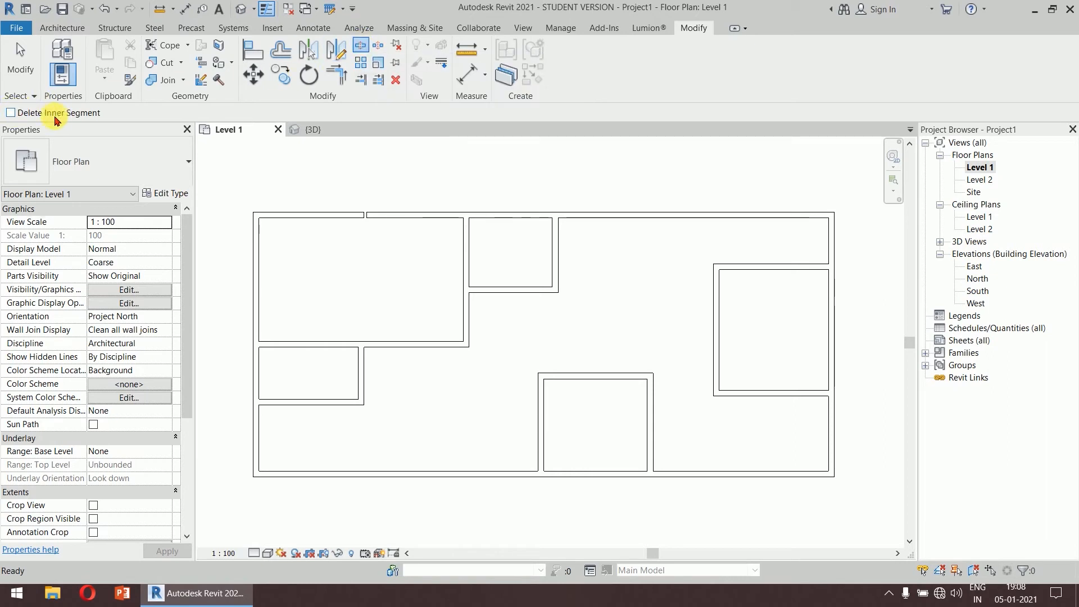
pyautogui.click(12, 112)
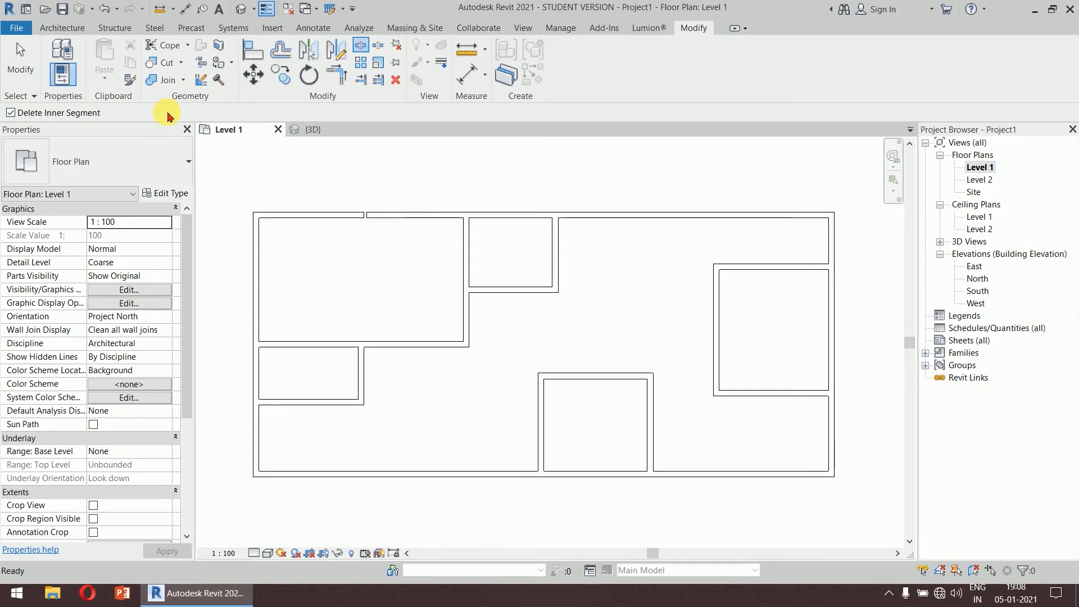
pyautogui.scroll(4, 520, 207)
pyautogui.scroll(2, 360, 233)
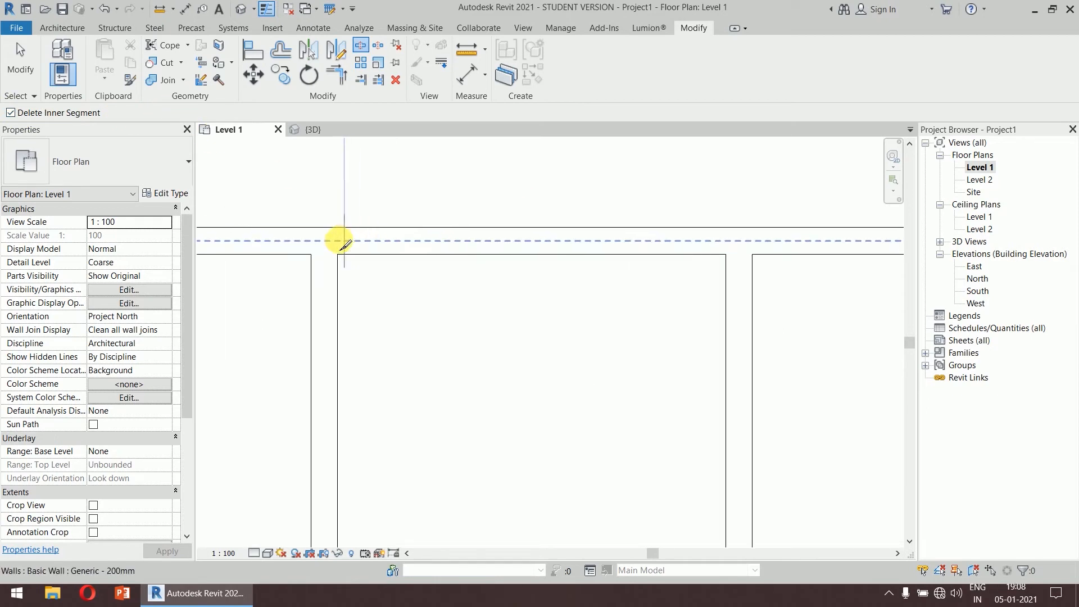
pyautogui.scroll(2, 344, 243)
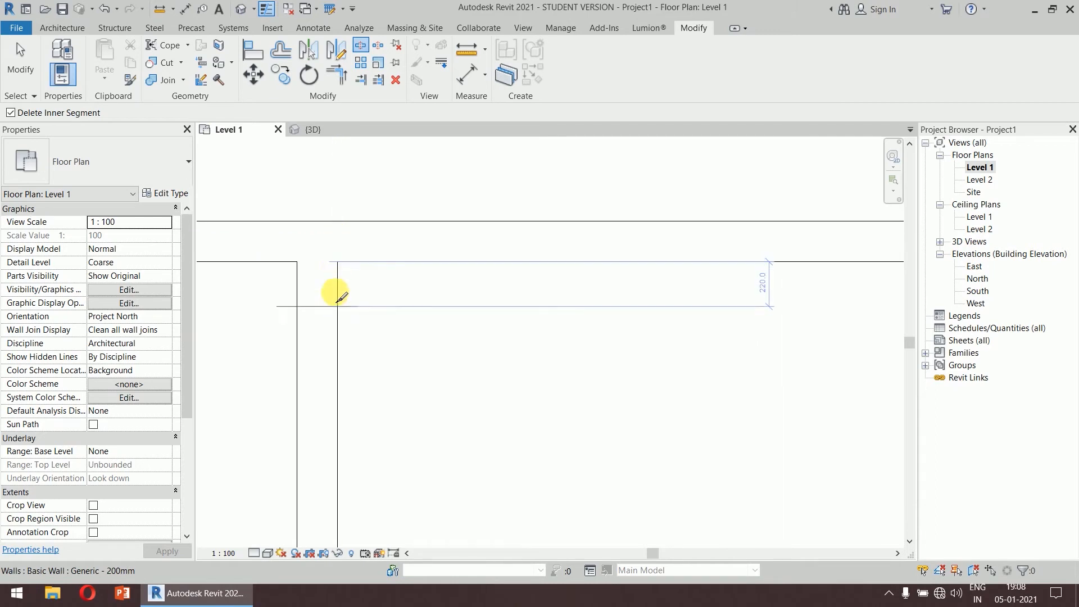
pyautogui.scroll(4, 344, 243)
pyautogui.scroll(3, 340, 241)
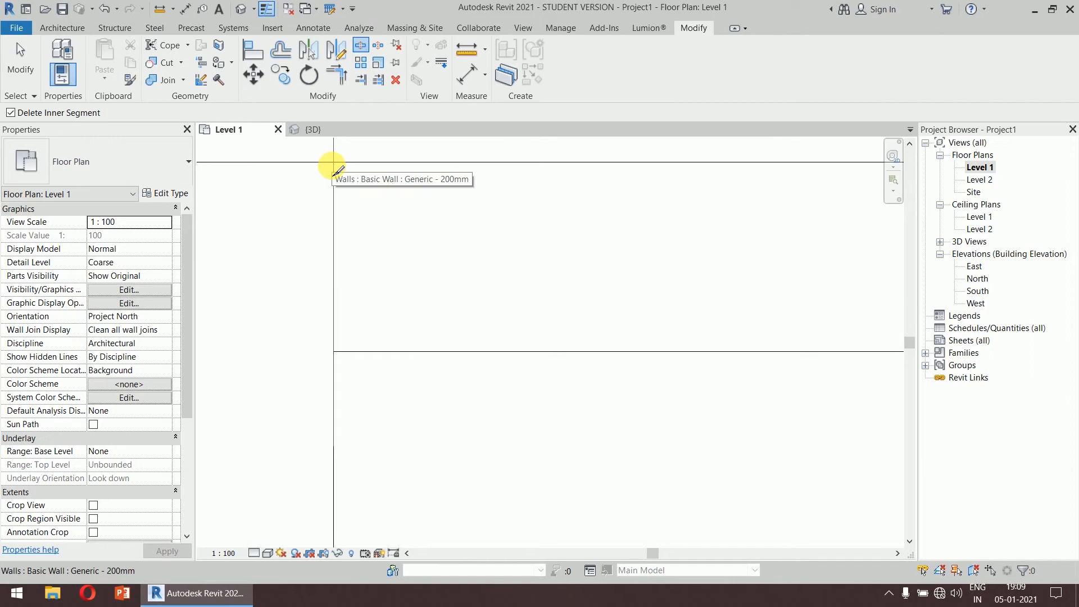
pyautogui.scroll(-5, 402, 247)
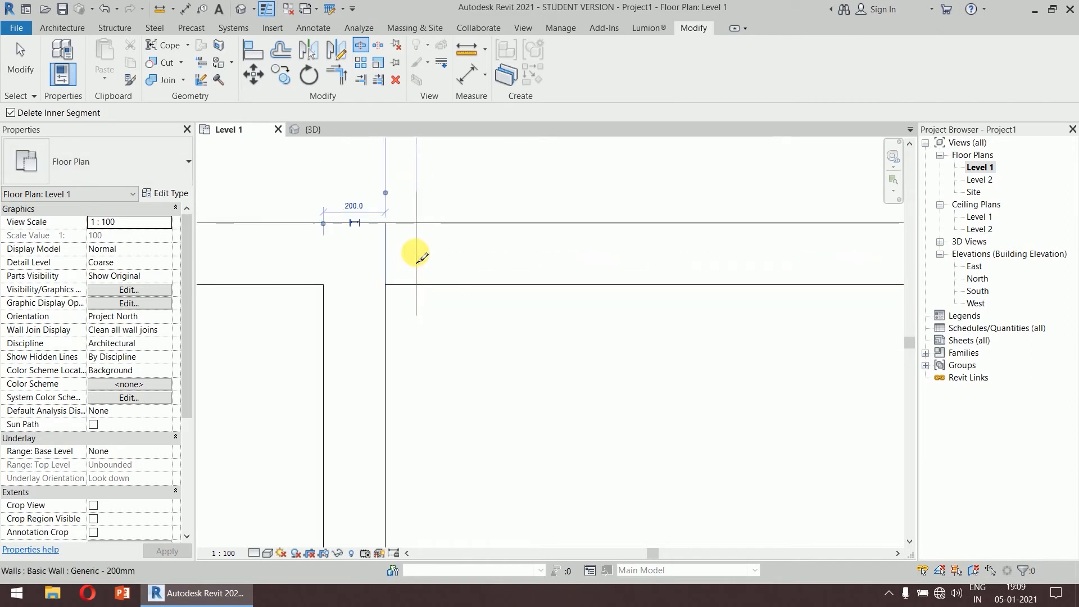
pyautogui.moveTo(615, 243); pyautogui.dragTo(415, 240, button='middle')
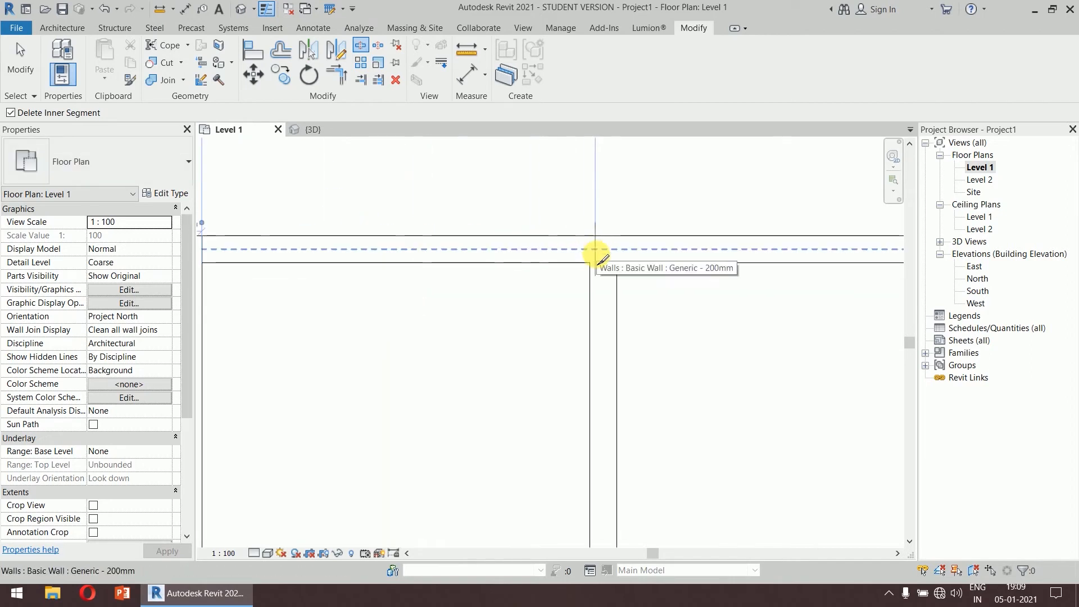
pyautogui.scroll(2, 588, 248)
pyautogui.click(589, 247)
pyautogui.scroll(-3, 590, 242)
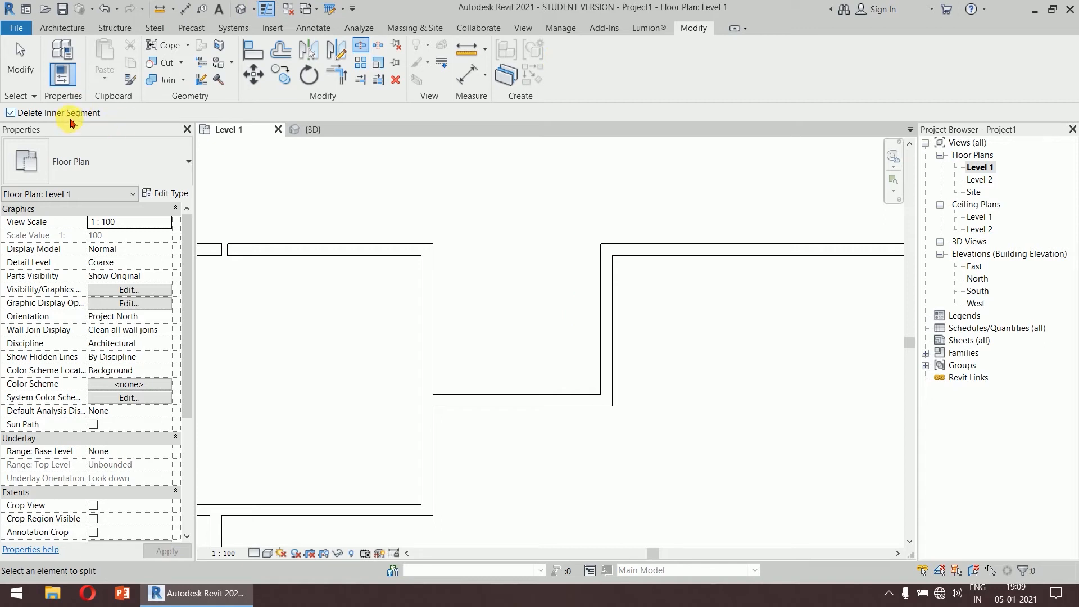
# Step: Cut an opening in the upper exterior wall between the recess and the right-hand corner with Split Element, and end the command
pyautogui.moveTo(315, 143); pyautogui.dragTo(341, 203, button='middle')
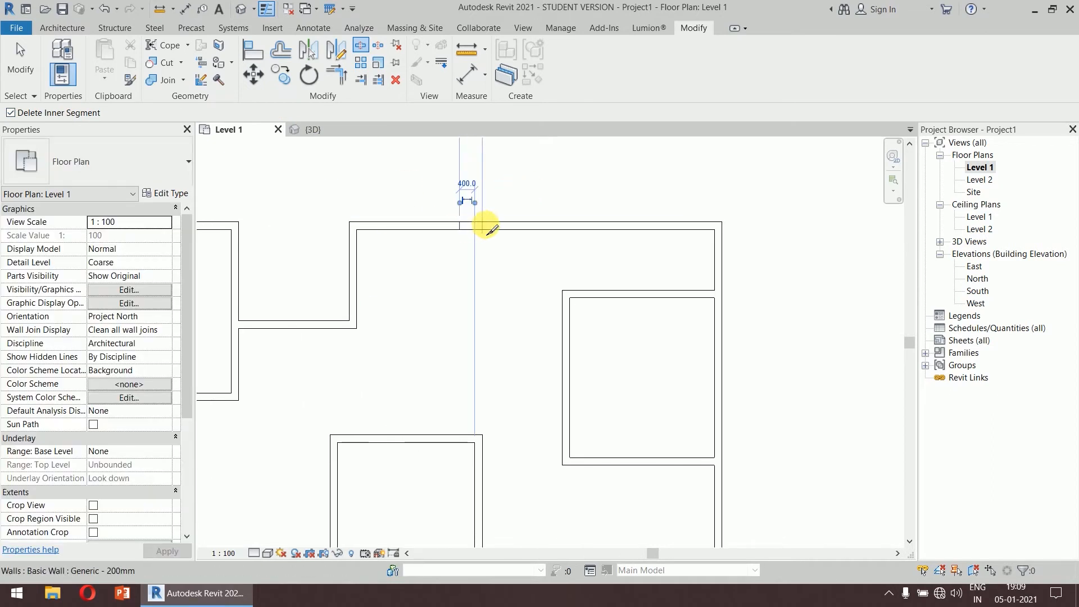
pyautogui.scroll(-2, 506, 224)
pyautogui.moveTo(506, 224); pyautogui.dragTo(504, 357, button='middle')
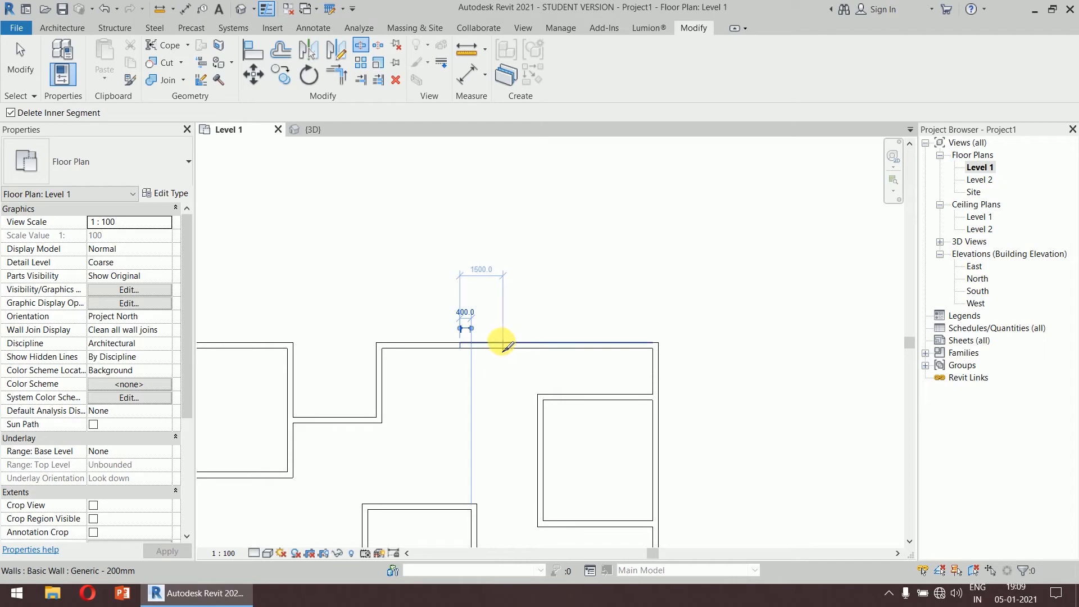
pyautogui.click(498, 344)
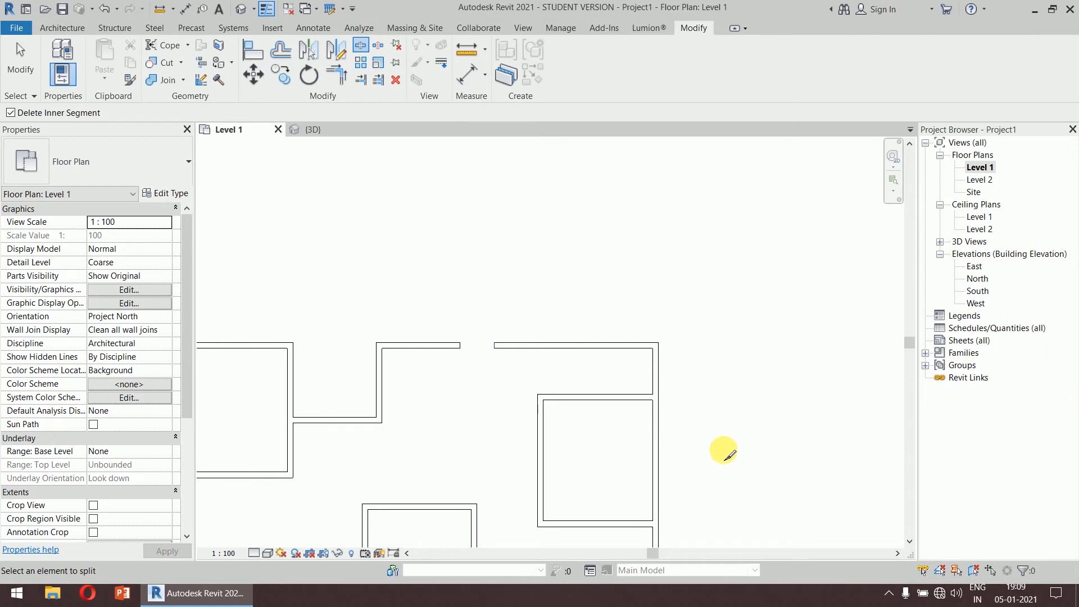
pyautogui.scroll(-4, 716, 419)
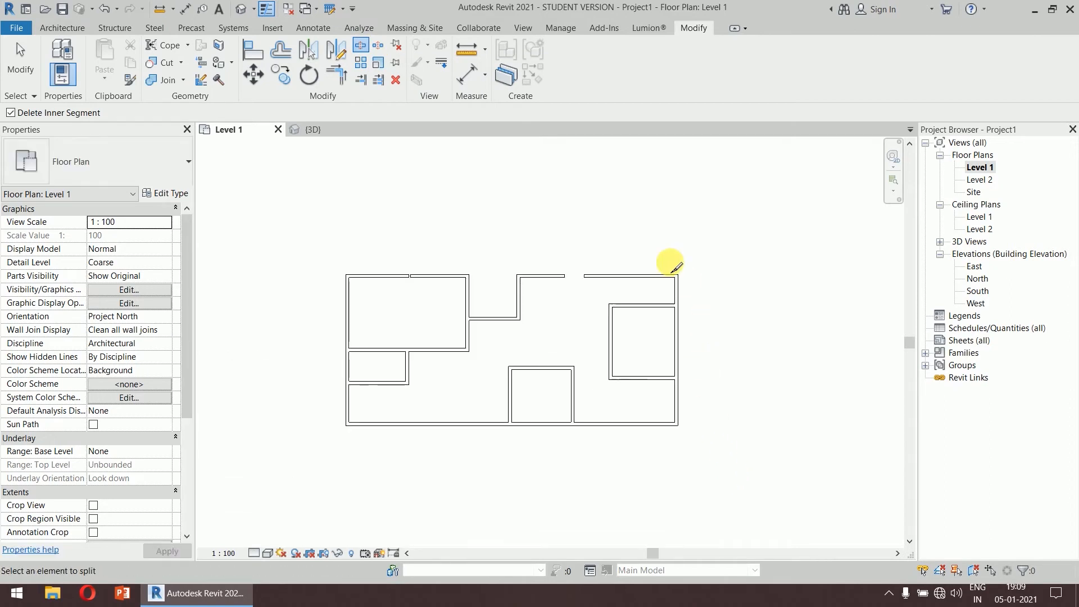
pyautogui.scroll(2, 578, 320)
pyautogui.rightClick(584, 183)
pyautogui.click(601, 191)
pyautogui.rightClick(594, 149)
pyautogui.click(595, 153)
pyautogui.rightClick(607, 157)
pyautogui.click(608, 167)
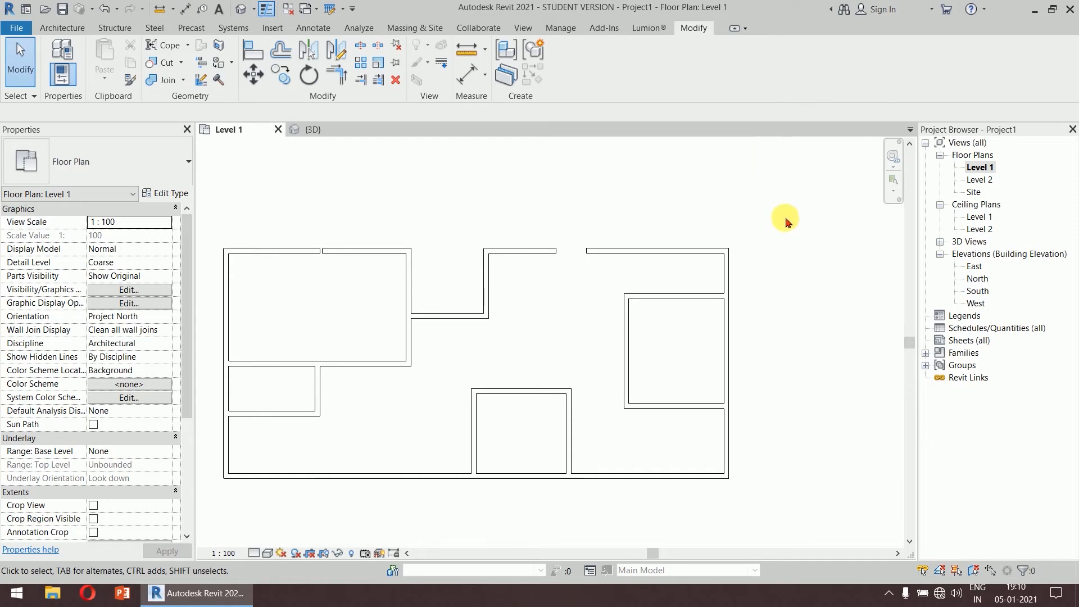
# Step: Scale the three walls of the lower-middle room numerically by 0.25 from their lower-right wall end
pyautogui.scroll(-2, 783, 220)
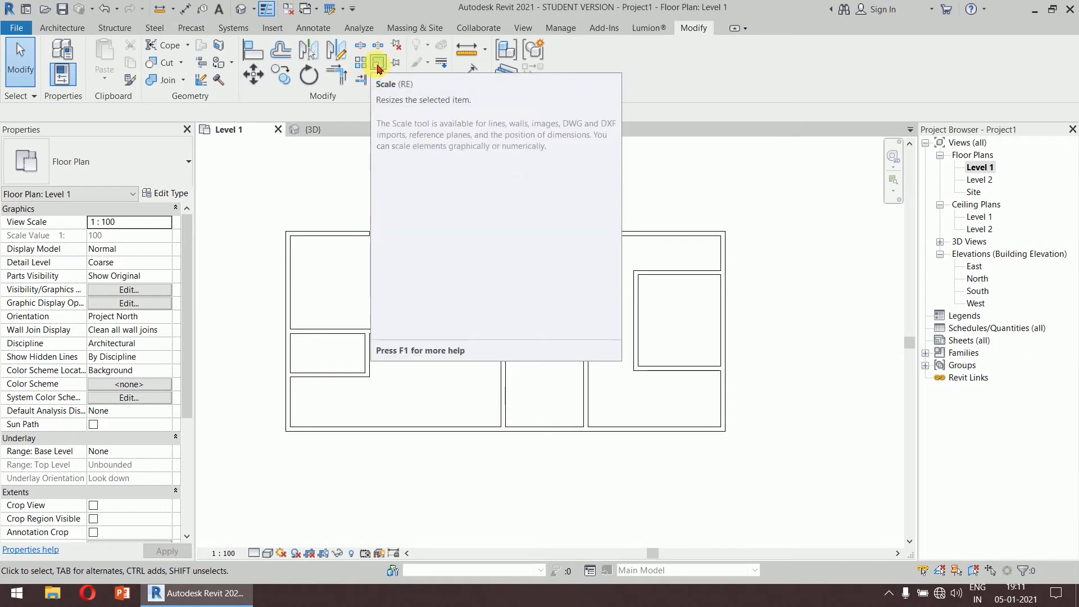
pyautogui.moveTo(590, 388); pyautogui.dragTo(577, 351, button='middle')
pyautogui.press('Tab')
pyautogui.click(478, 374)
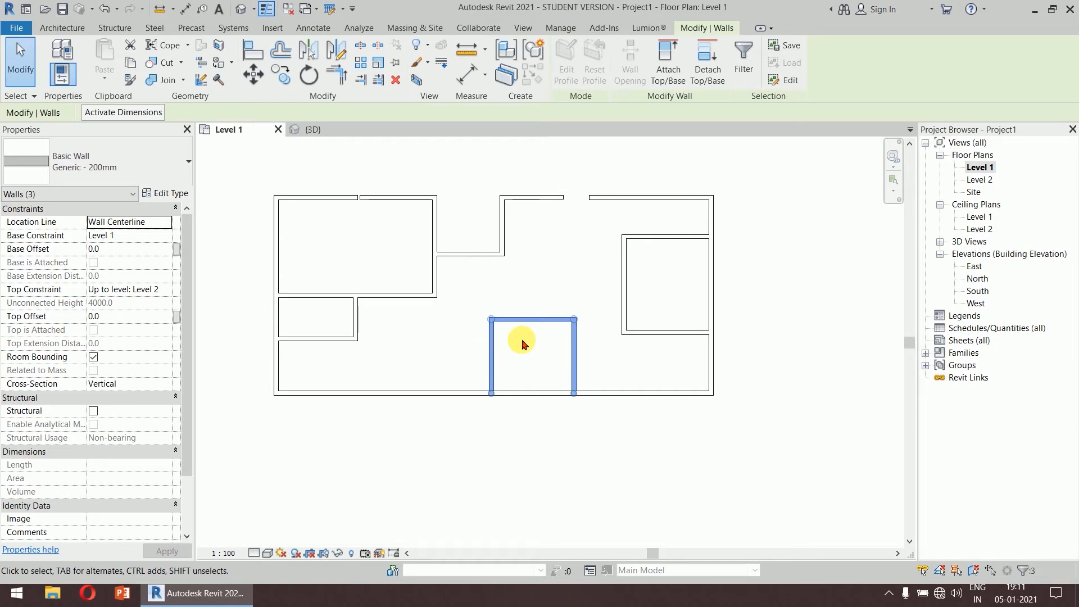
pyautogui.click(378, 64)
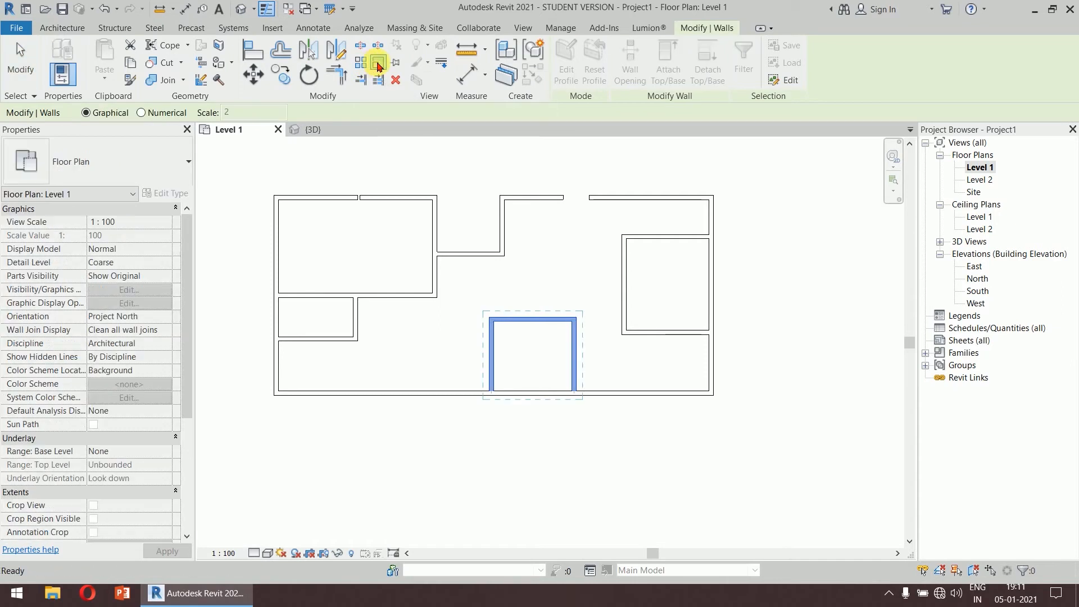
pyautogui.click(160, 112)
pyautogui.moveTo(262, 119); pyautogui.dragTo(197, 123)
pyautogui.write('0.25')
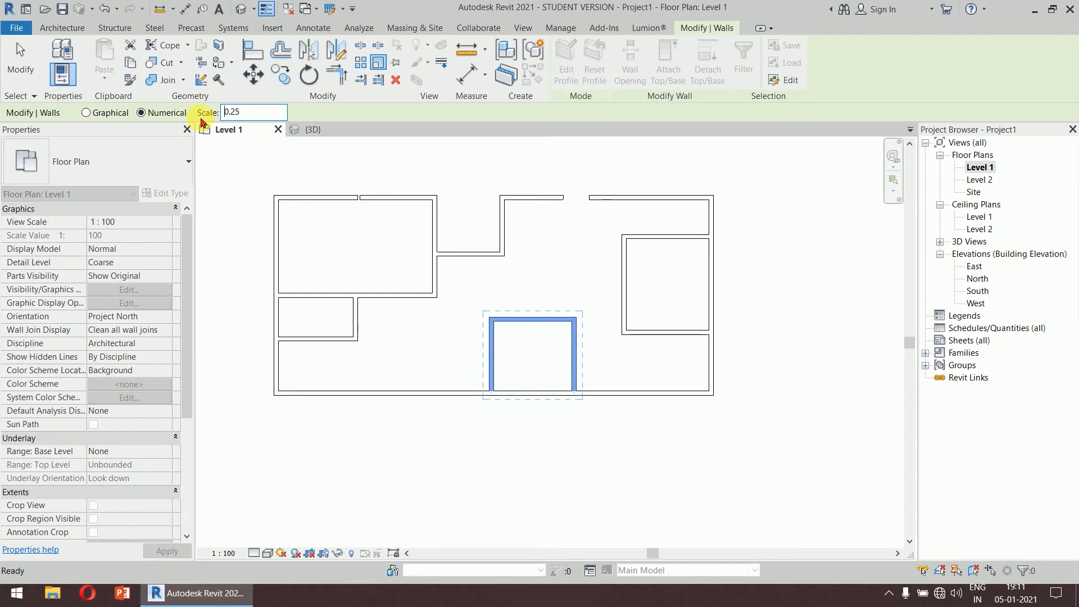
pyautogui.click(572, 390)
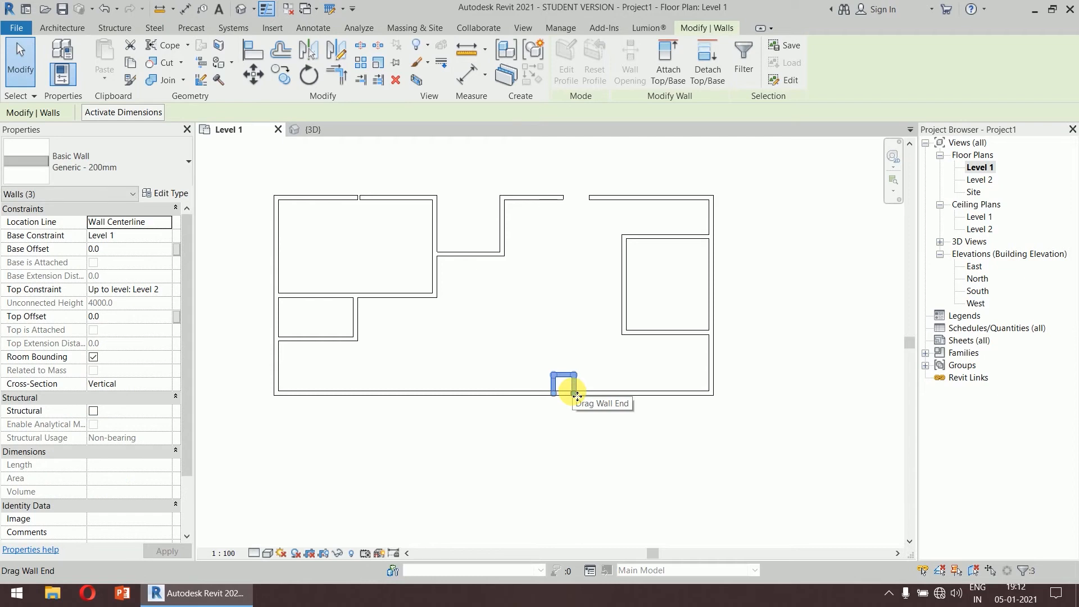
pyautogui.click(609, 453)
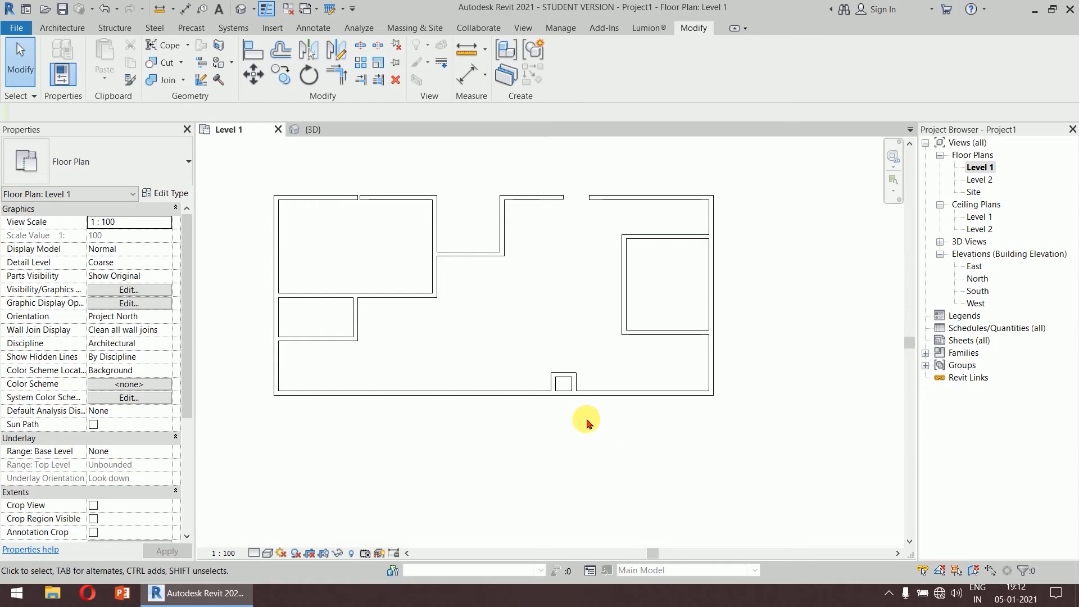
# Step: Try to scale the small lower room's three walls numerically by a factor of 6/3
pyautogui.moveTo(588, 429)
pyautogui.mouseDown()
pyautogui.moveTo(526, 355)
pyautogui.moveTo(599, 420)
pyautogui.mouseUp()
pyautogui.click(566, 423)
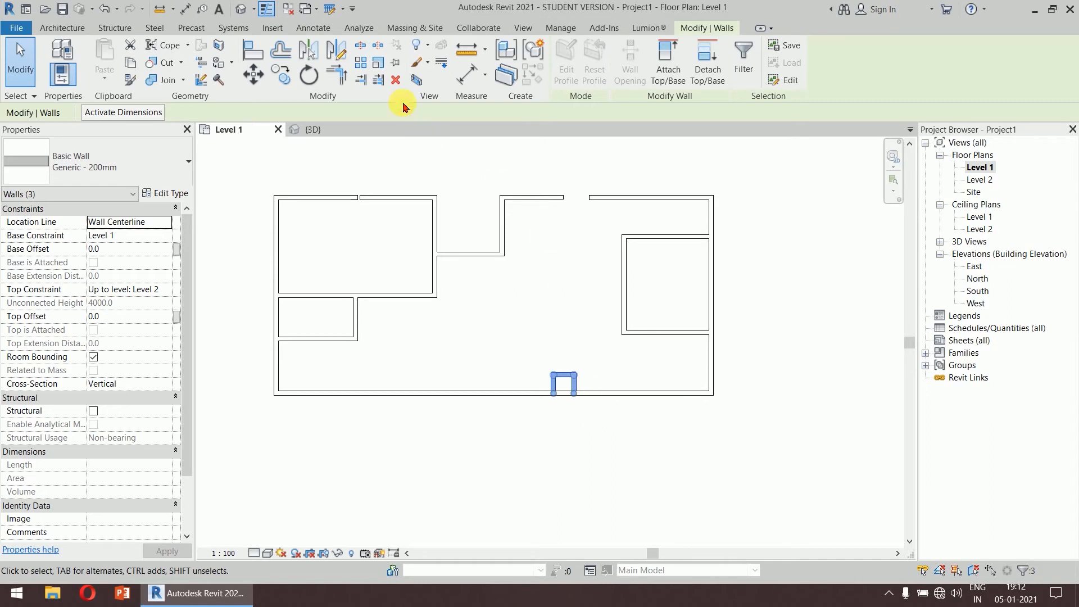
pyautogui.click(379, 62)
pyautogui.scroll(3, 555, 400)
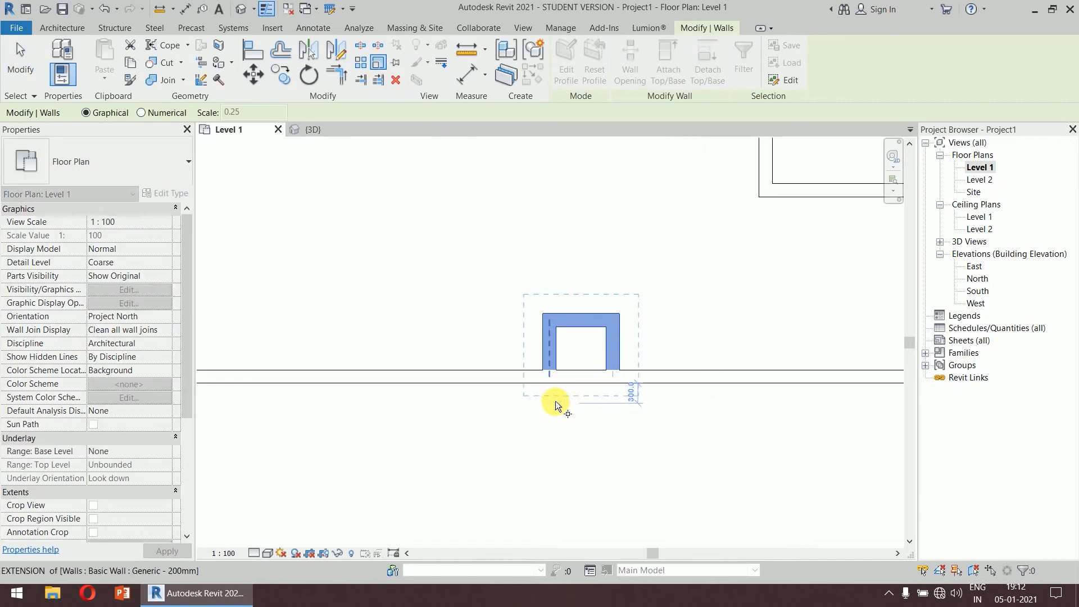
pyautogui.click(141, 112)
pyautogui.doubleClick(232, 113)
pyautogui.moveTo(233, 112); pyautogui.dragTo(193, 110)
pyautogui.write('6/3')
pyautogui.press('Return')
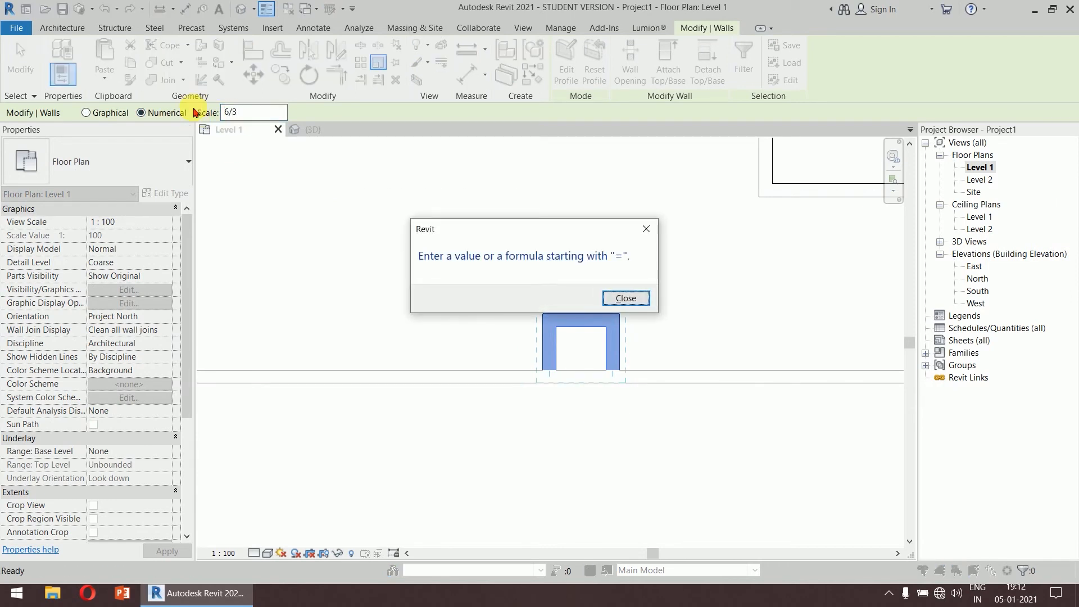
pyautogui.click(629, 298)
# Step: Scale the small lower room's three walls by the formula =6/3 from their lower-right wall end
pyautogui.click(257, 113)
pyautogui.press('BackSpace')
pyautogui.press('BackSpace')
pyautogui.press('BackSpace')
pyautogui.hotkey('ctrl', 'z')
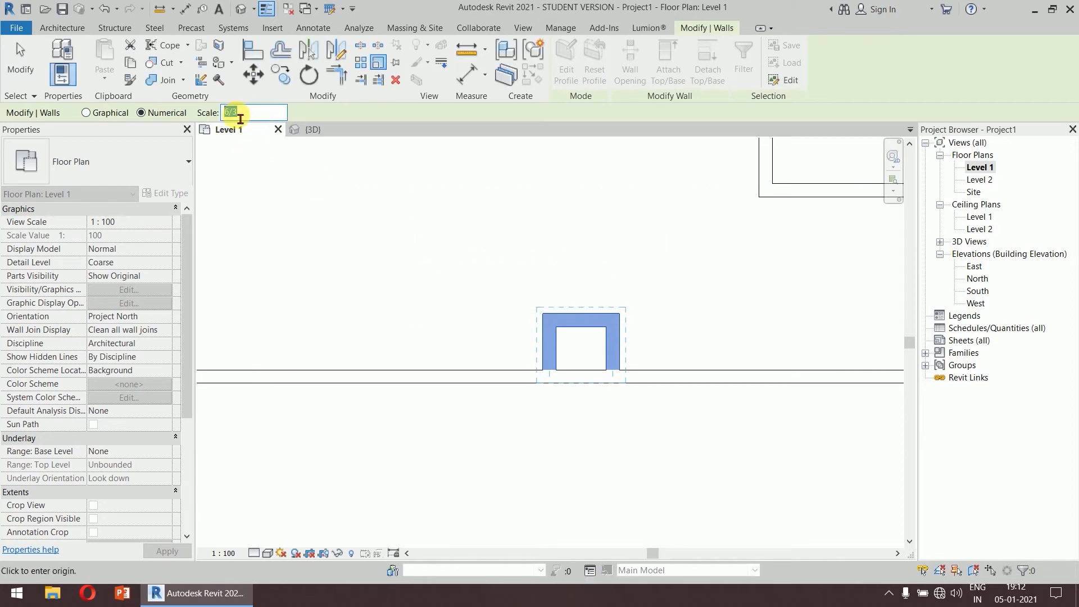
pyautogui.write('=6/3')
pyautogui.press('Return')
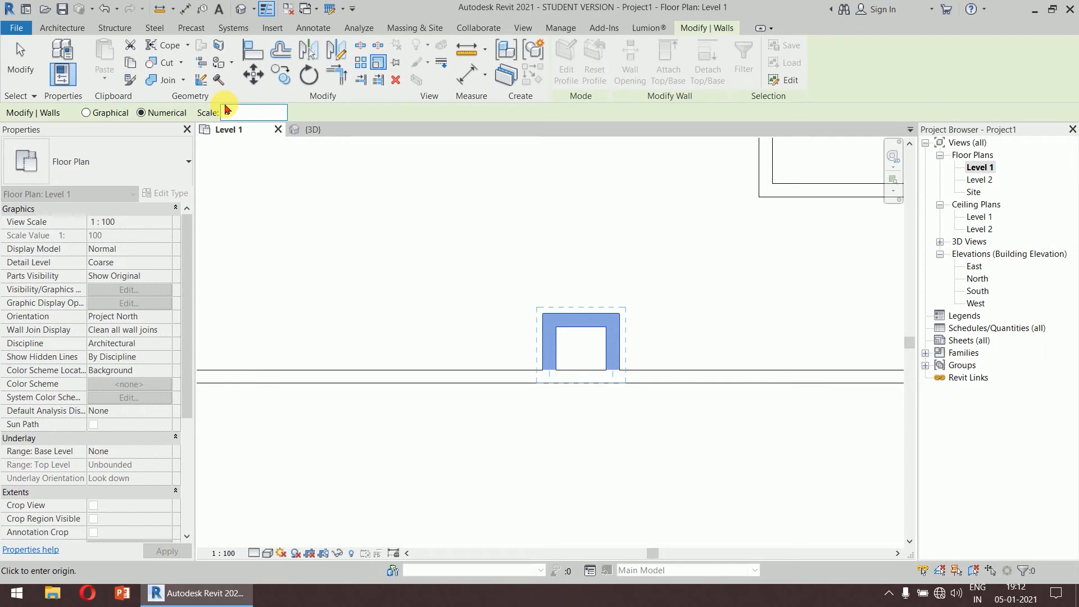
pyautogui.click(615, 372)
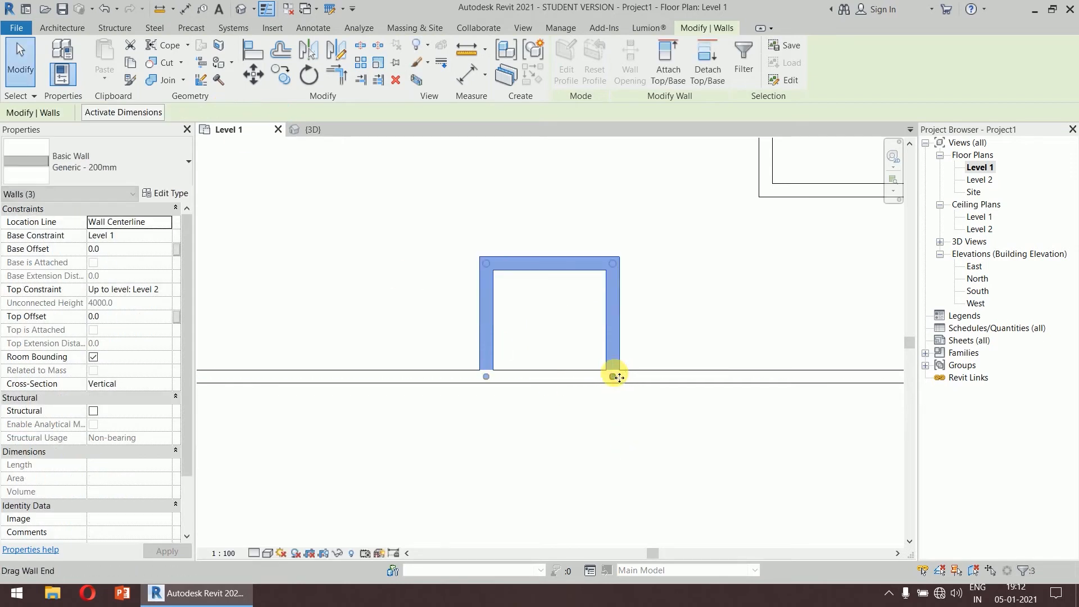
pyautogui.click(725, 289)
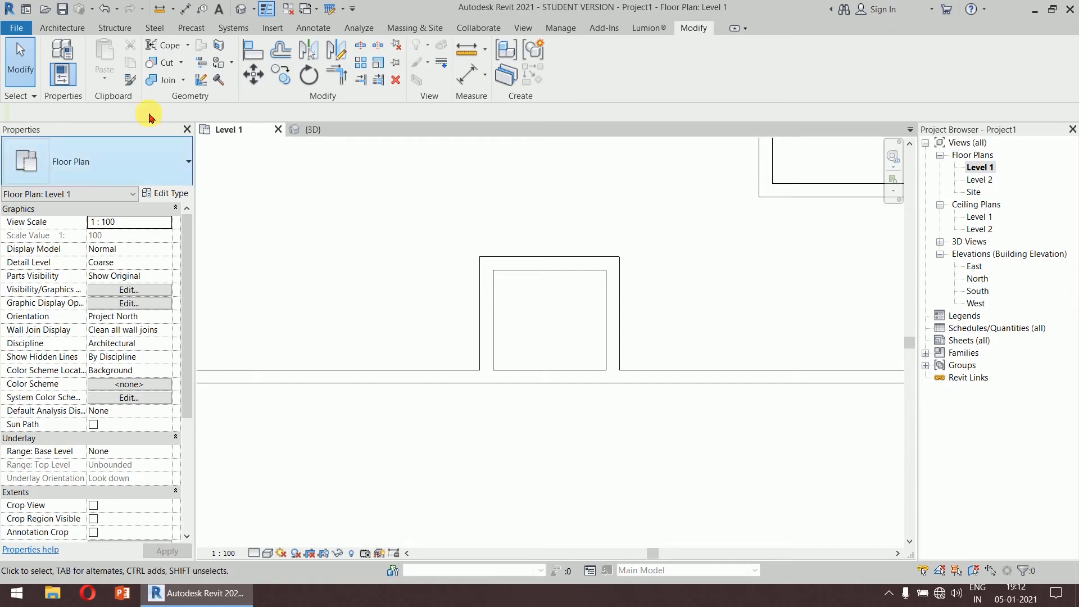
# Step: Extend the recess's horizontal wall to the right-hand room's left wall using Trim/Extend Single Element
pyautogui.scroll(-3, 375, 247)
pyautogui.moveTo(392, 241); pyautogui.dragTo(557, 360, button='middle')
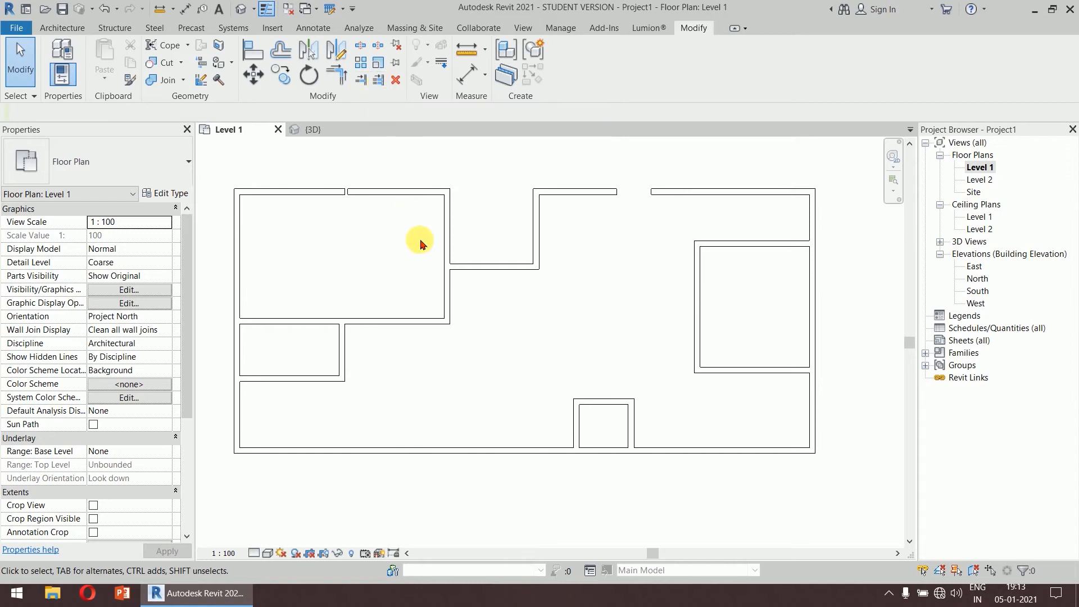
pyautogui.scroll(3, 615, 280)
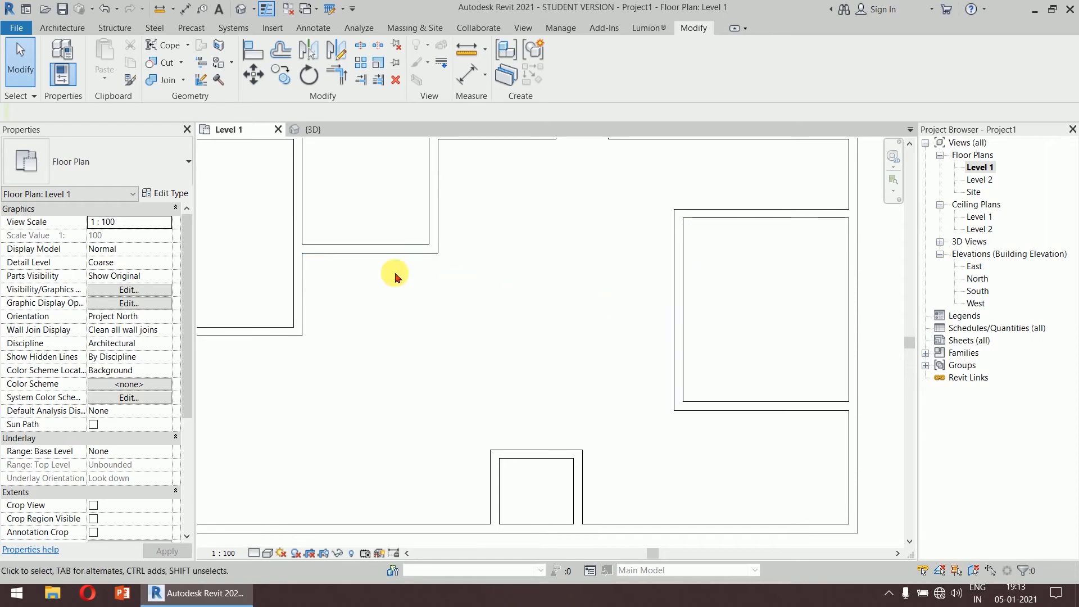
pyautogui.click(361, 80)
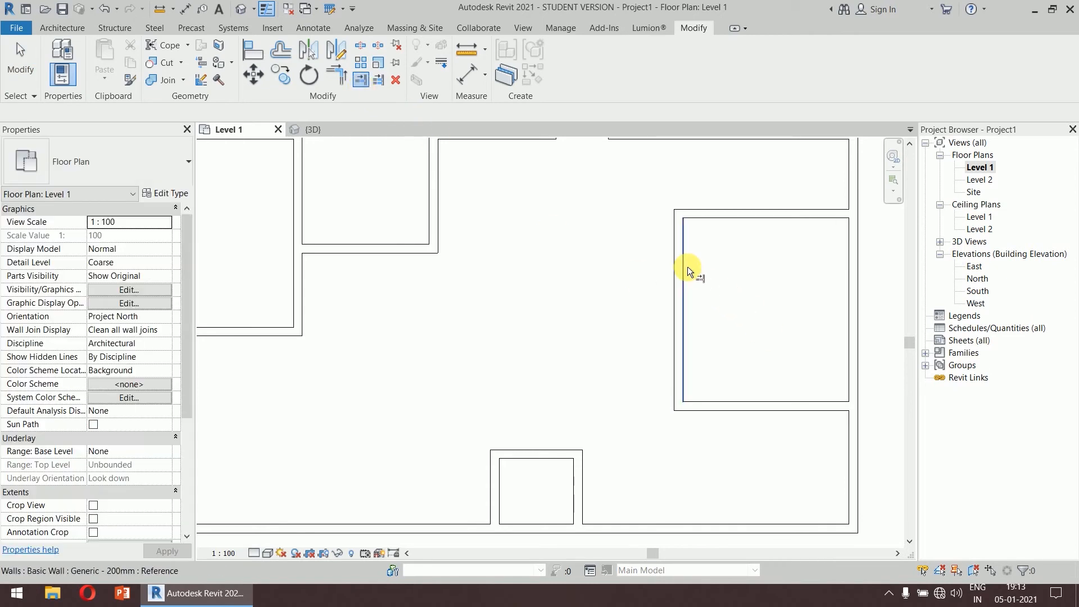
pyautogui.click(687, 266)
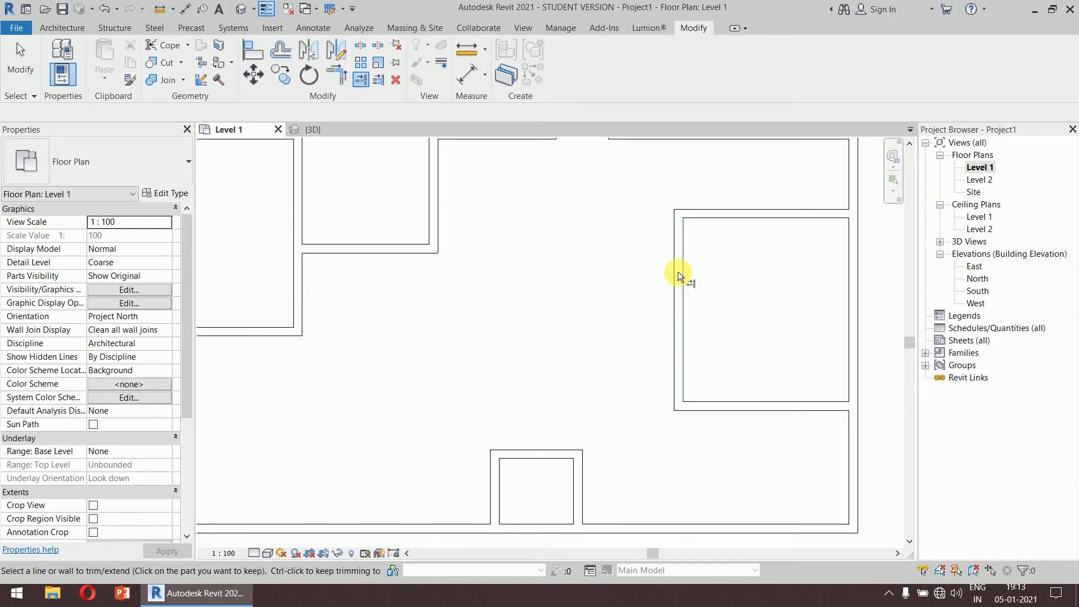
pyautogui.click(398, 252)
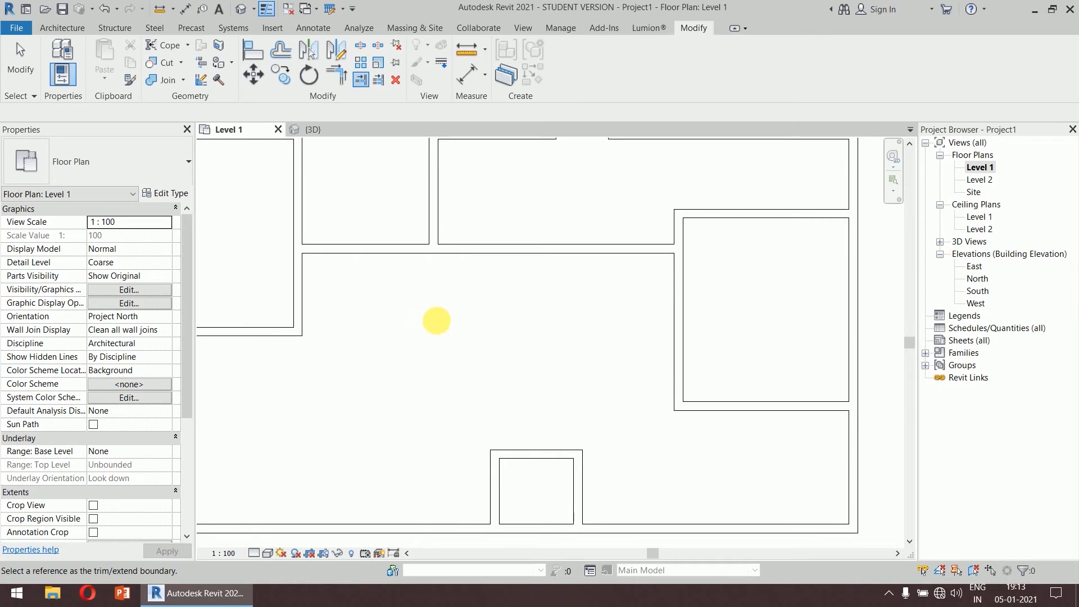
# Step: Extend the recess's right wall down to the lower exterior wall, and the upper-left room's lower wall across to the right-hand room
pyautogui.moveTo(437, 319); pyautogui.dragTo(504, 291, button='middle')
pyautogui.click(507, 490)
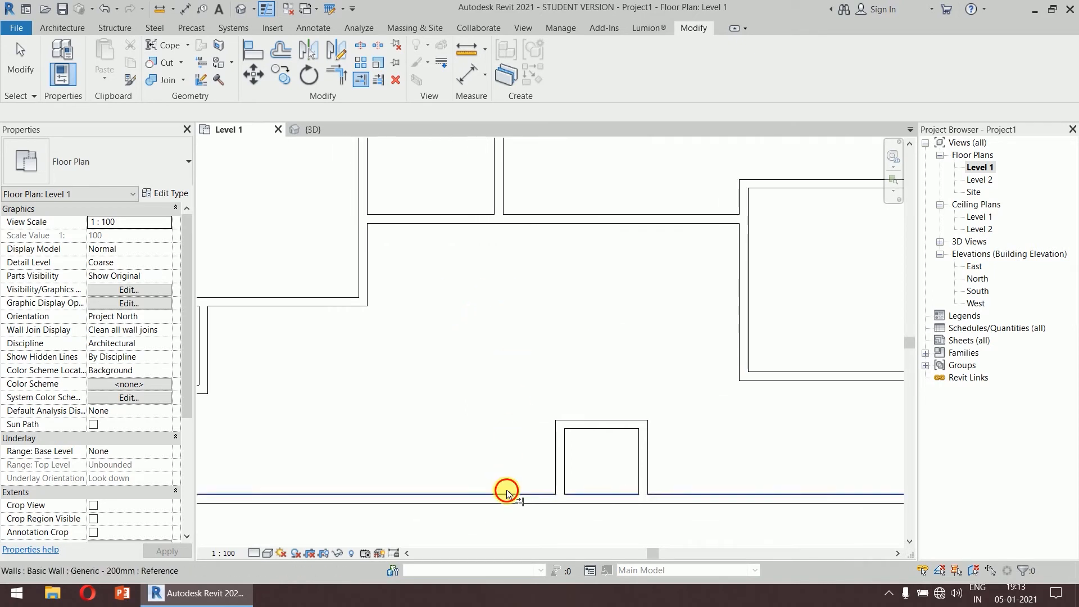
pyautogui.click(499, 187)
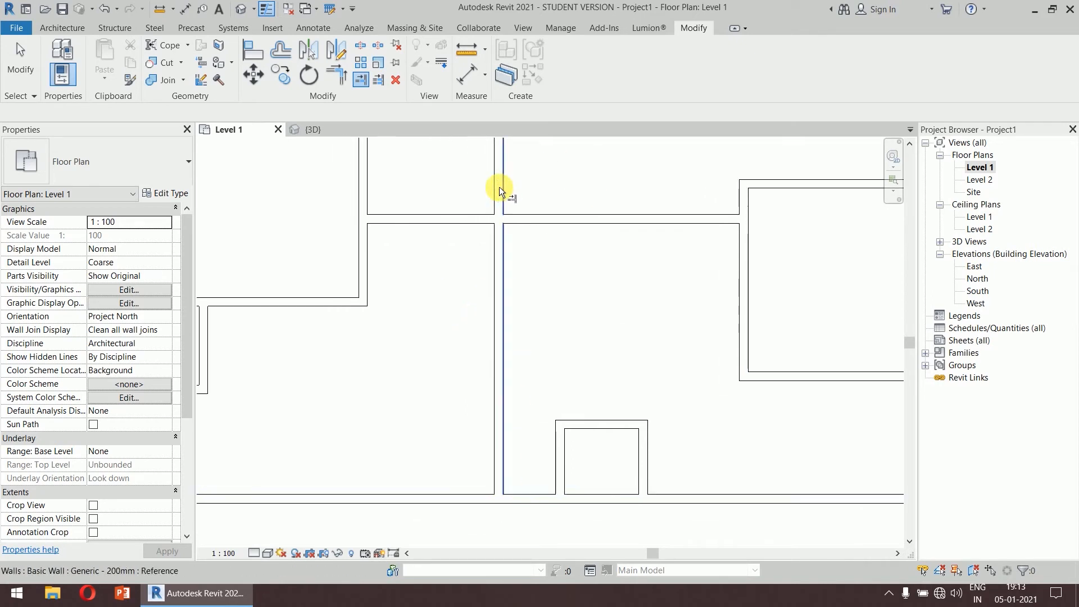
pyautogui.click(751, 311)
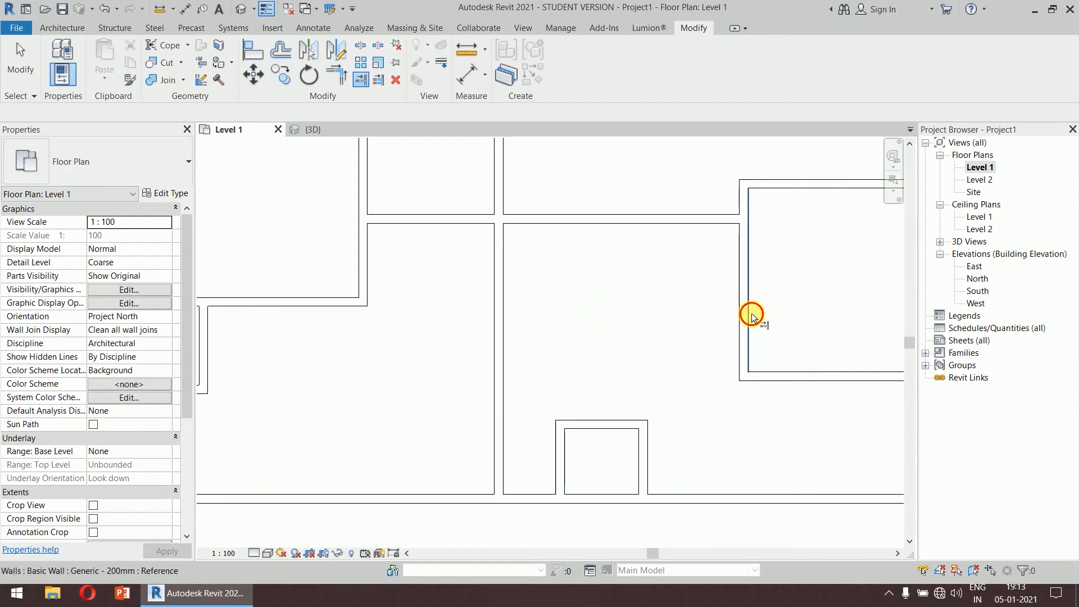
pyautogui.click(349, 301)
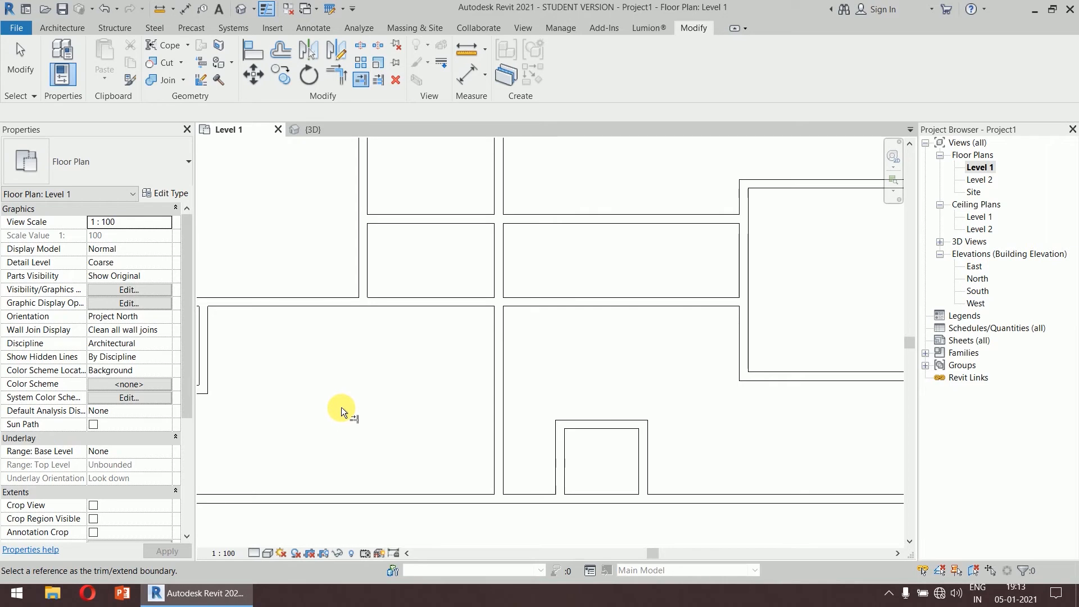
# Step: Trim the central vertical wall at the upper-left room's lower wall with Trim/Extend Single Element, keeping only its lower part
pyautogui.scroll(-1, 365, 386)
pyautogui.scroll(-1, 376, 376)
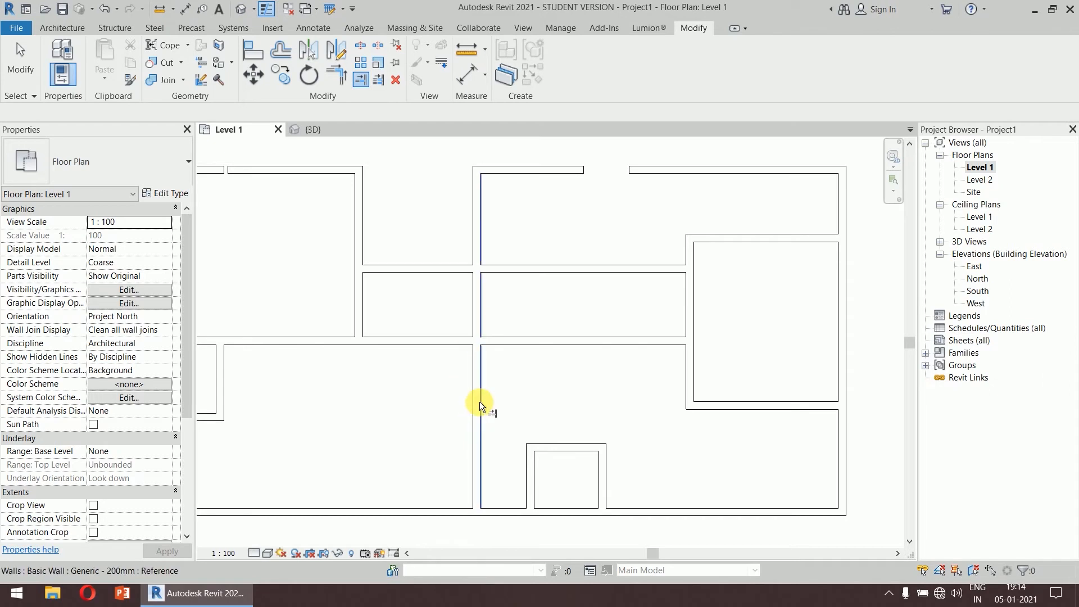
pyautogui.click(512, 336)
pyautogui.click(483, 305)
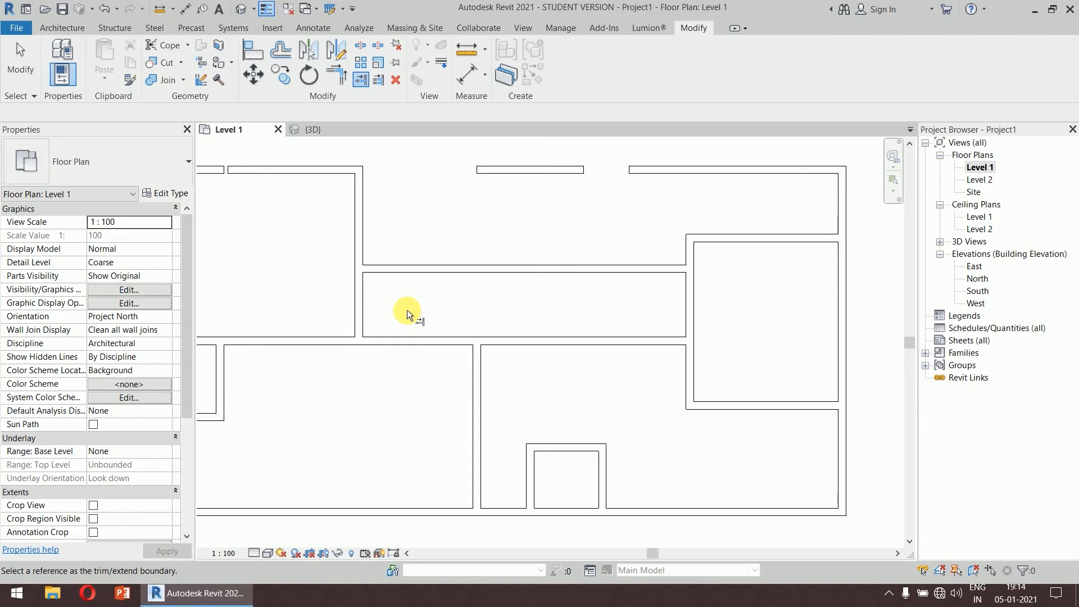
pyautogui.rightClick(405, 231)
pyautogui.click(415, 229)
pyautogui.rightClick(414, 223)
pyautogui.click(419, 226)
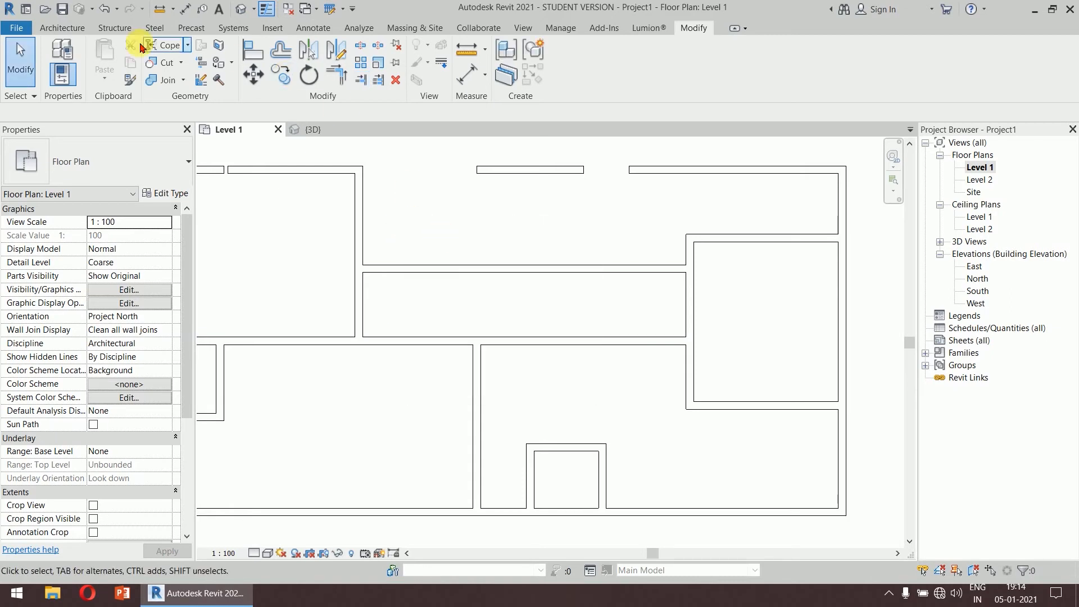
# Step: Draw a 5200 mm horizontal wall between the two long central walls, starting from the upper-left room's right wall
pyautogui.click(62, 28)
pyautogui.click(57, 59)
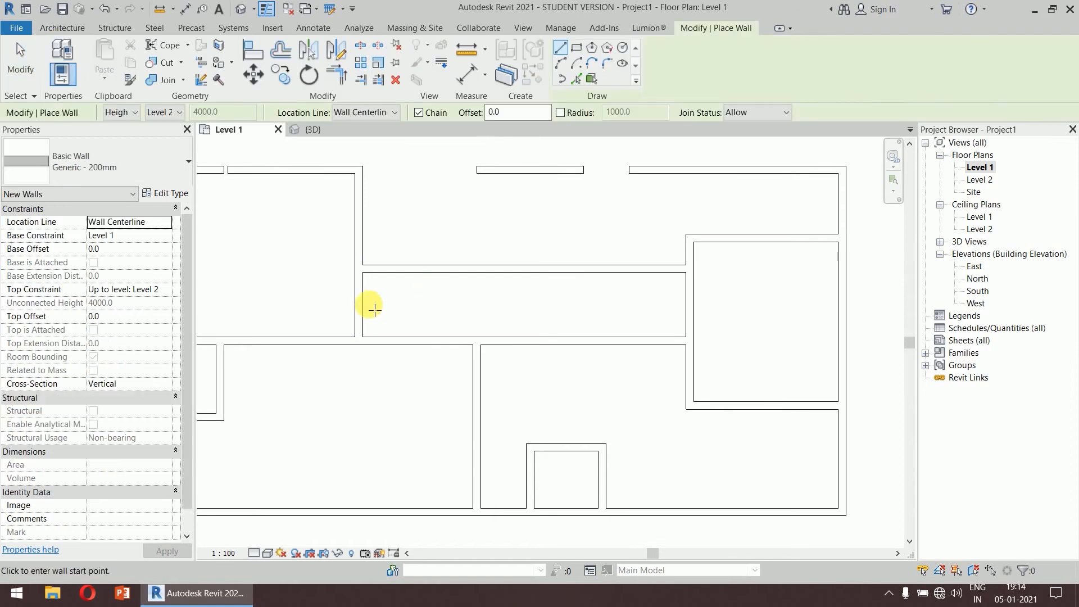
pyautogui.click(358, 302)
pyautogui.click(556, 302)
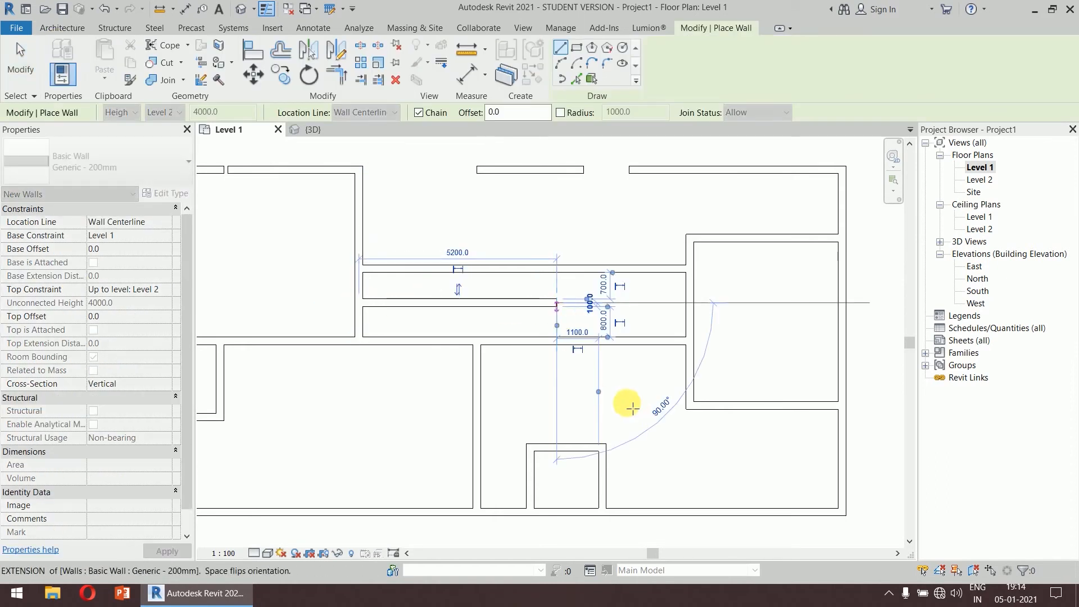
pyautogui.rightClick(625, 392)
pyautogui.click(643, 398)
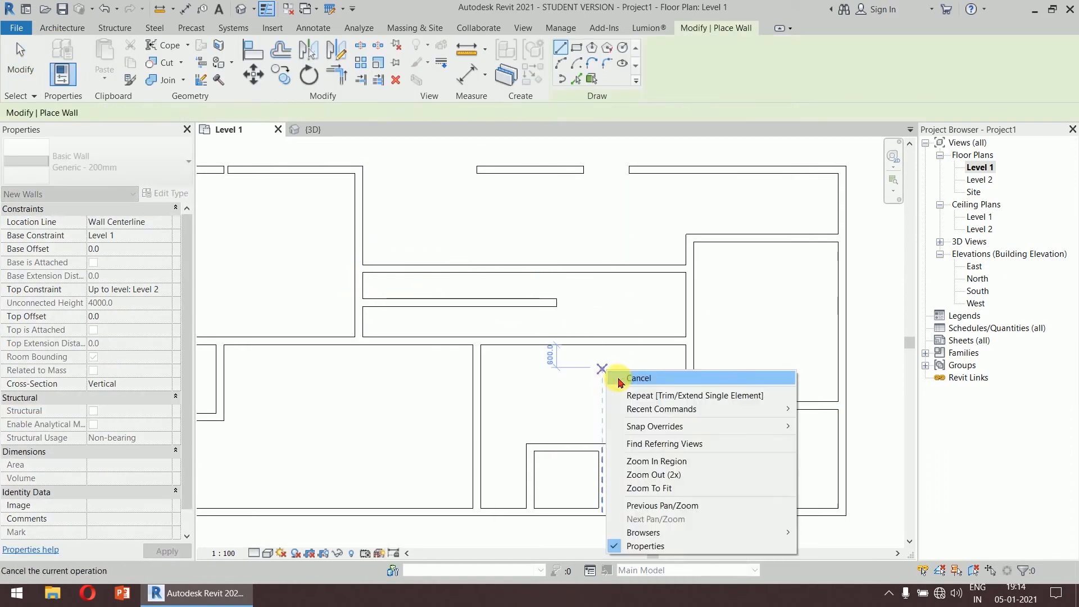
pyautogui.rightClick(609, 373)
pyautogui.click(624, 381)
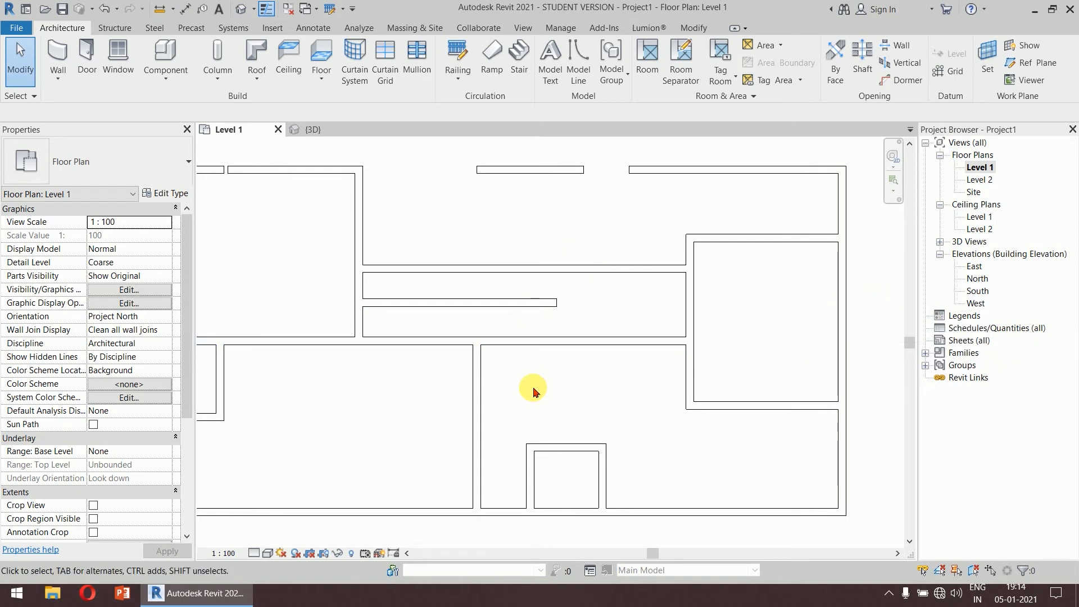
# Step: Extend the three central horizontal walls to the right exterior wall using Trim/Extend Multiple Elements
pyautogui.click(693, 28)
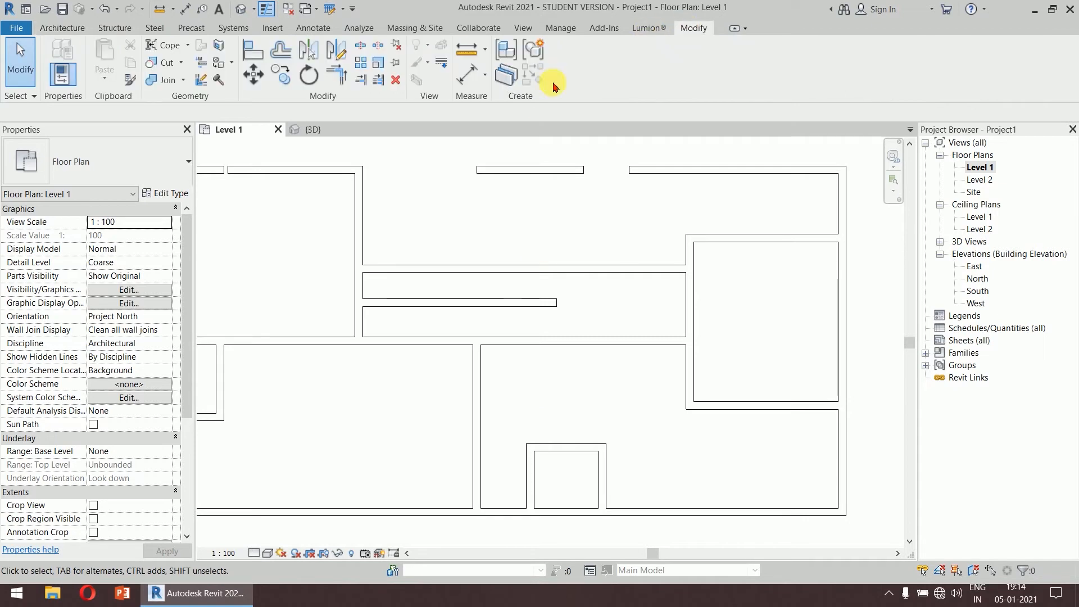
pyautogui.click(378, 80)
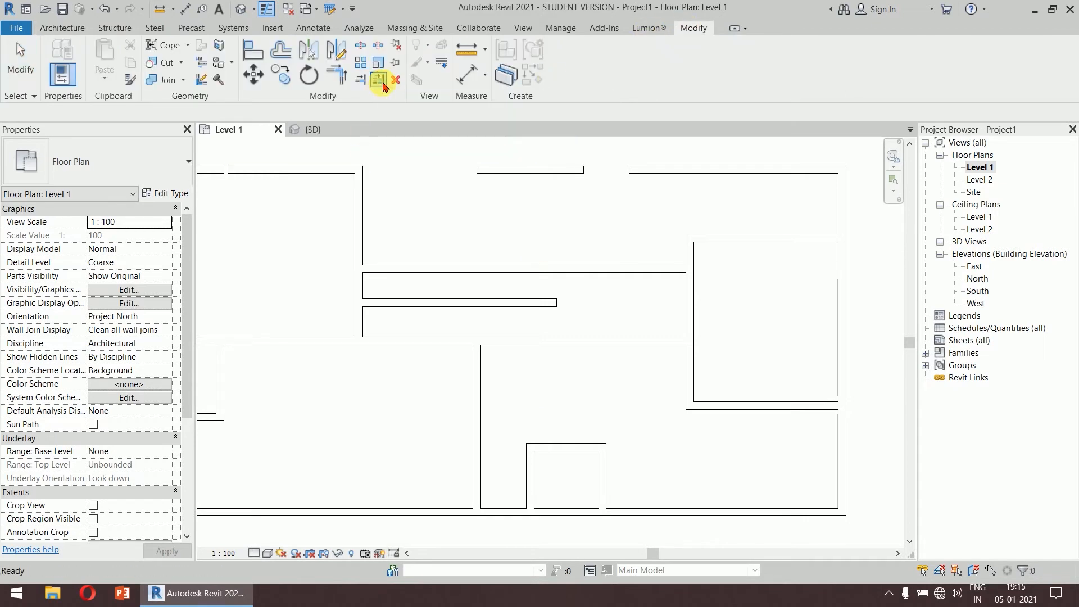
pyautogui.click(838, 300)
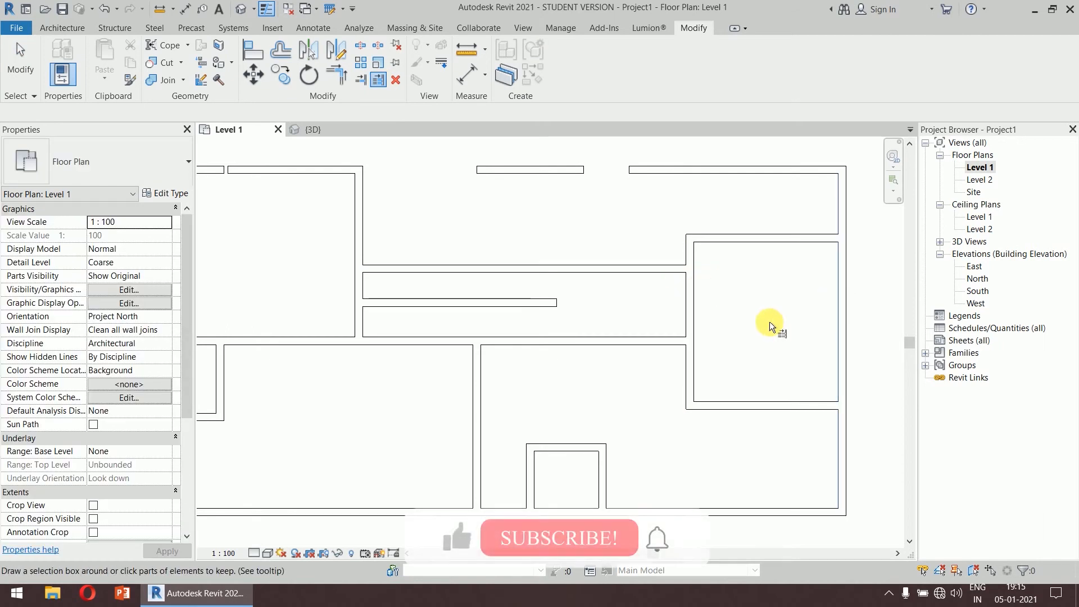
pyautogui.moveTo(568, 215); pyautogui.dragTo(520, 374)
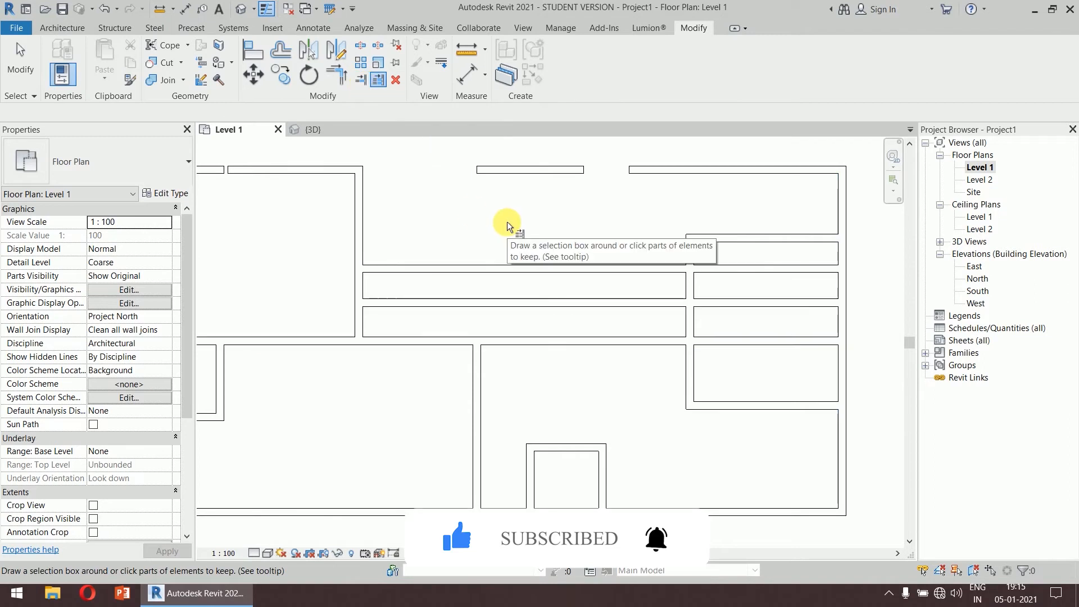
pyautogui.moveTo(509, 225); pyautogui.dragTo(500, 192, button='middle')
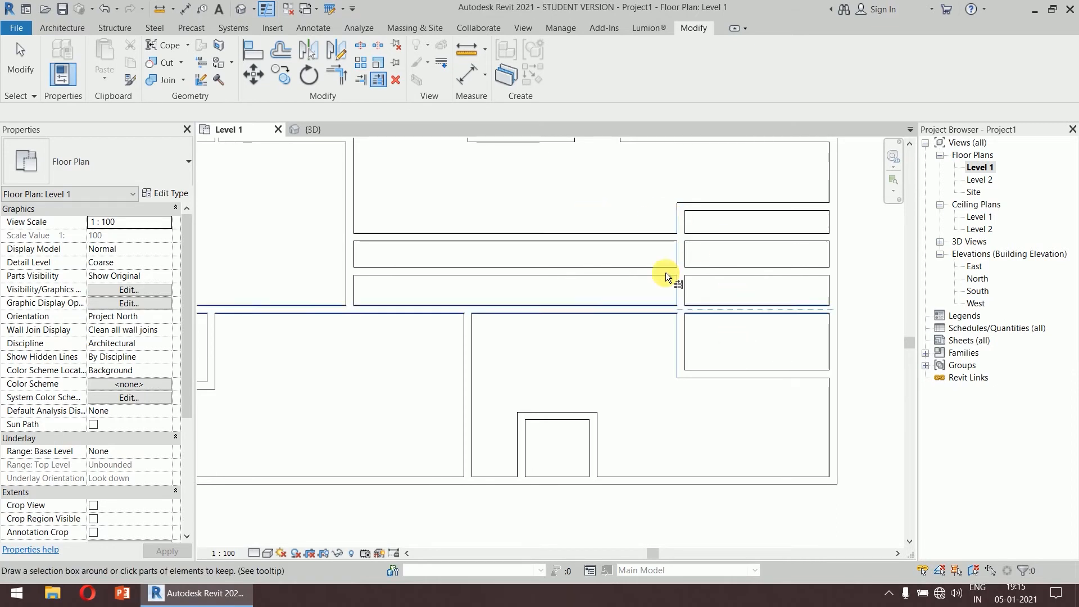
pyautogui.moveTo(606, 212); pyautogui.dragTo(539, 348)
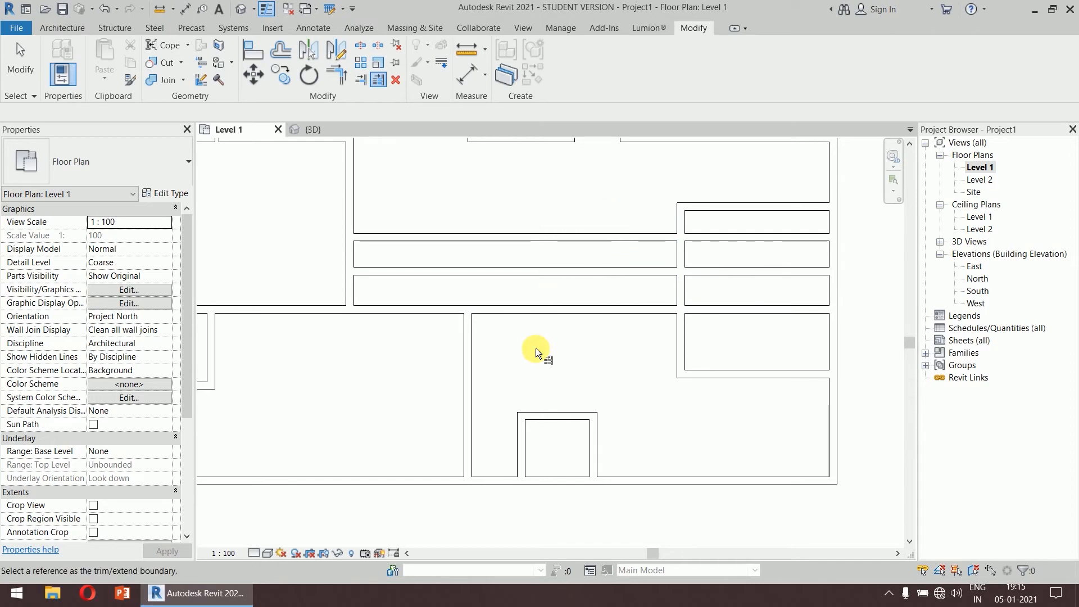
pyautogui.rightClick(544, 185)
pyautogui.click(549, 186)
pyautogui.rightClick(535, 173)
pyautogui.click(550, 180)
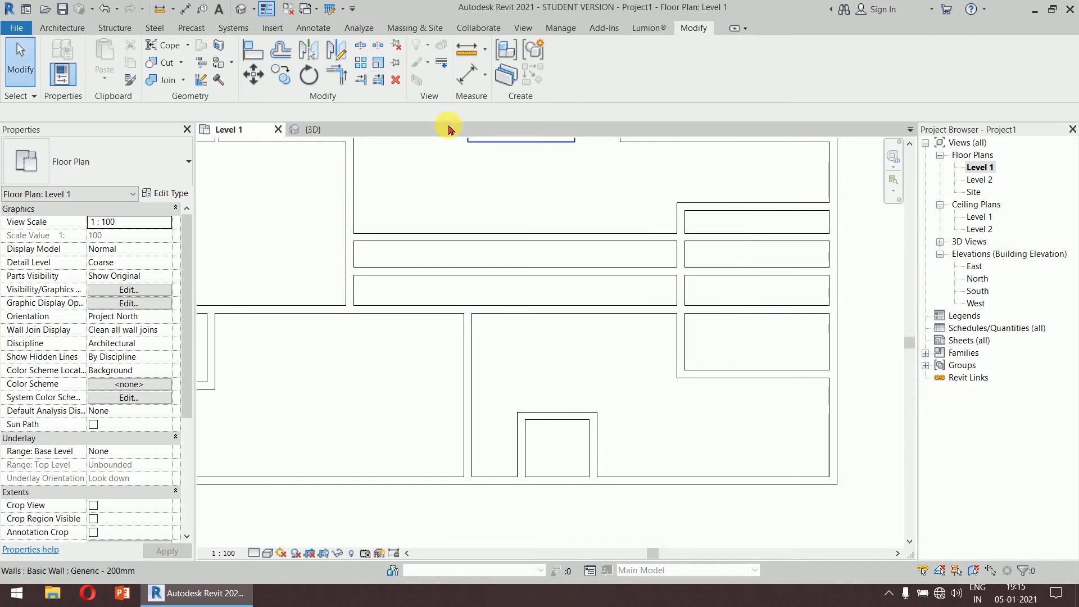
# Step: Trim the three central horizontal walls back to the right-hand room's left wall using Trim/Extend Multiple Elements
pyautogui.click(377, 81)
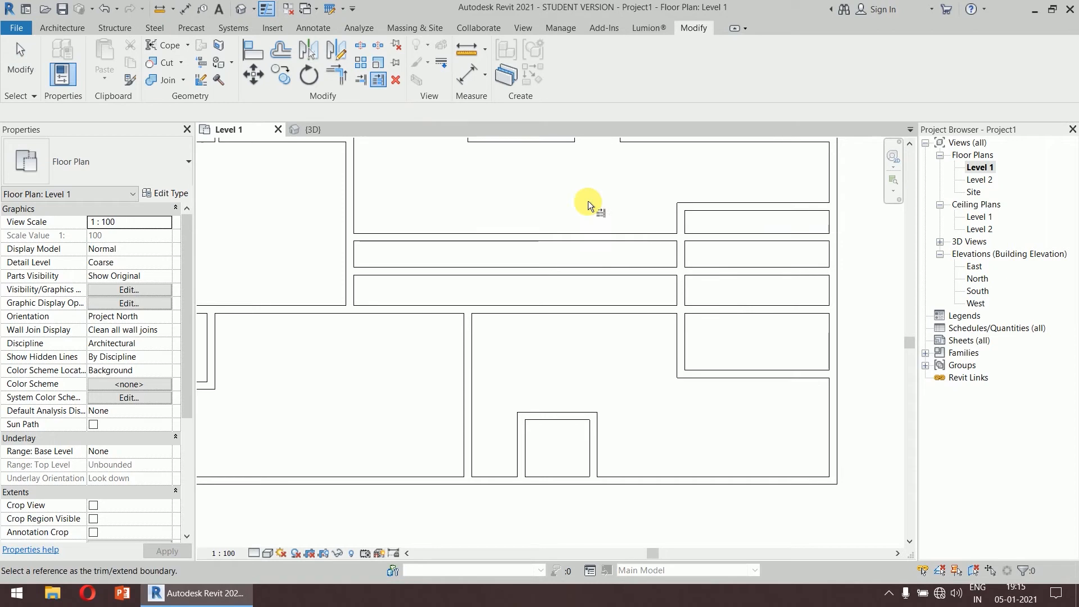
pyautogui.click(687, 256)
pyautogui.moveTo(620, 185); pyautogui.dragTo(551, 347)
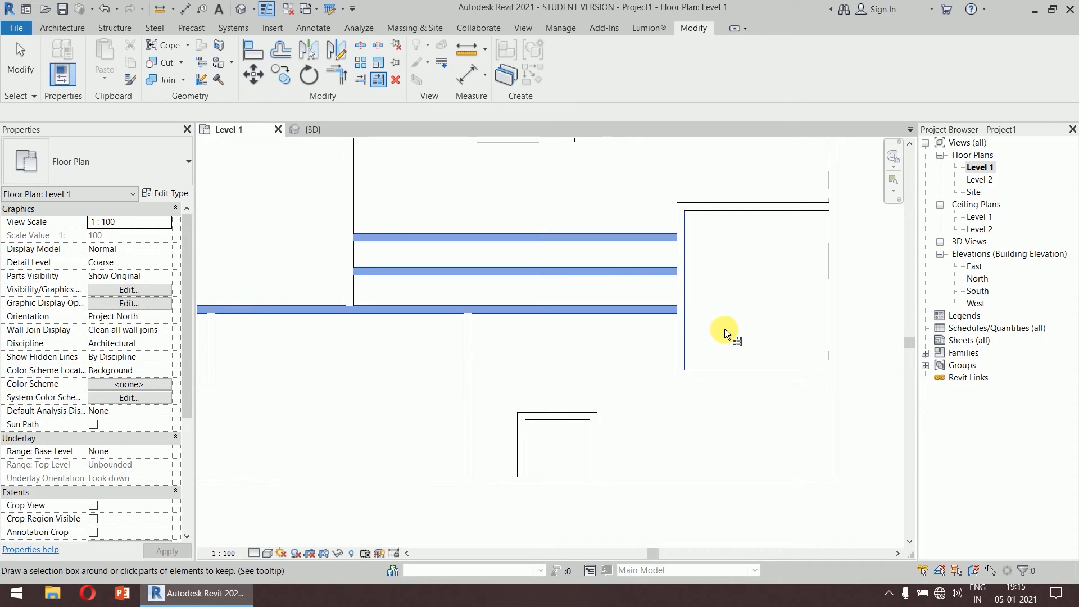
pyautogui.click(525, 201)
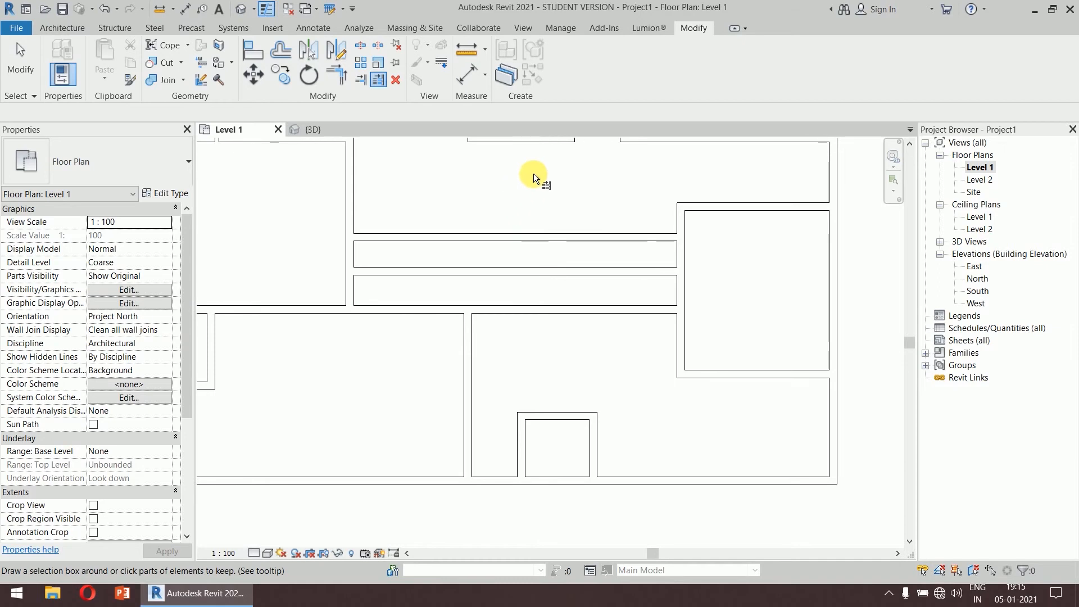
pyautogui.rightClick(536, 172)
pyautogui.click(554, 182)
pyautogui.rightClick(538, 170)
pyautogui.click(554, 181)
pyautogui.scroll(-1, 603, 183)
pyautogui.moveTo(603, 183); pyautogui.dragTo(580, 224, button='middle')
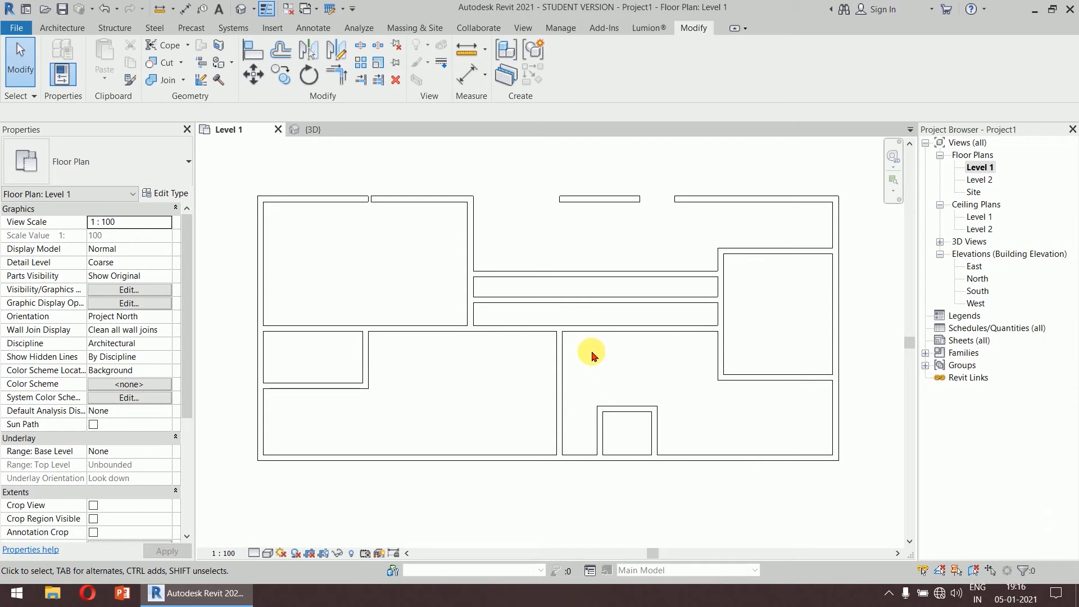
# Step: Pin the long horizontal wall below the upper-left room and try to delete it
pyautogui.click(588, 333)
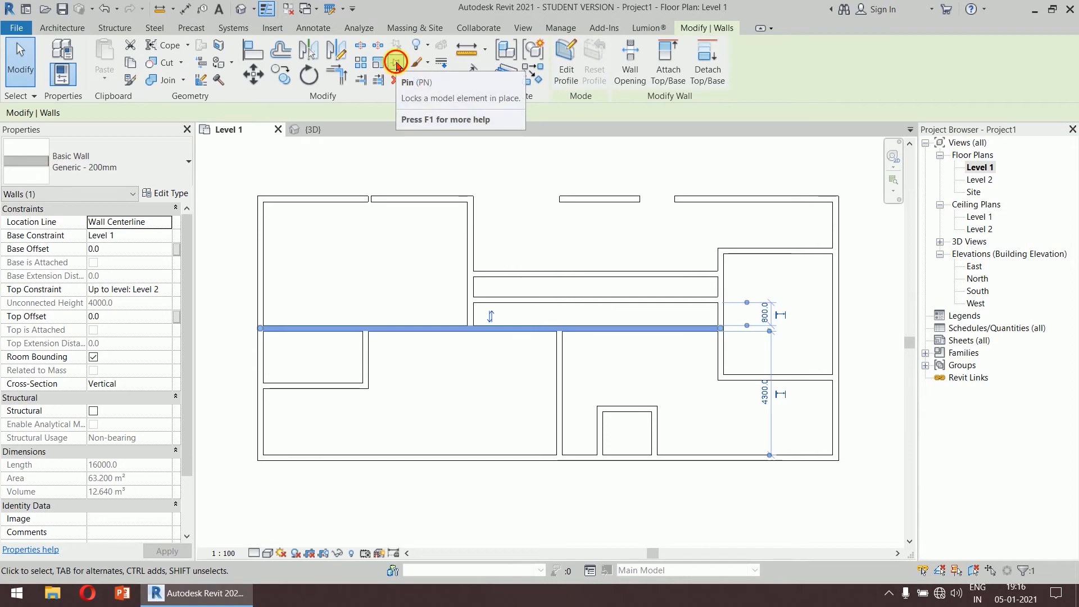
pyautogui.click(550, 213)
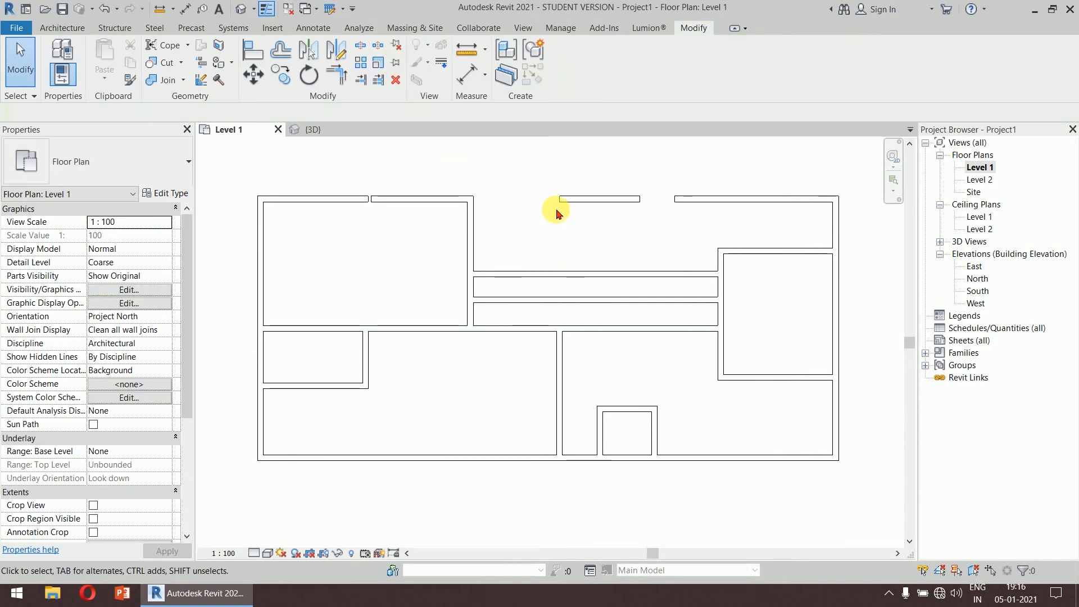
pyautogui.click(495, 330)
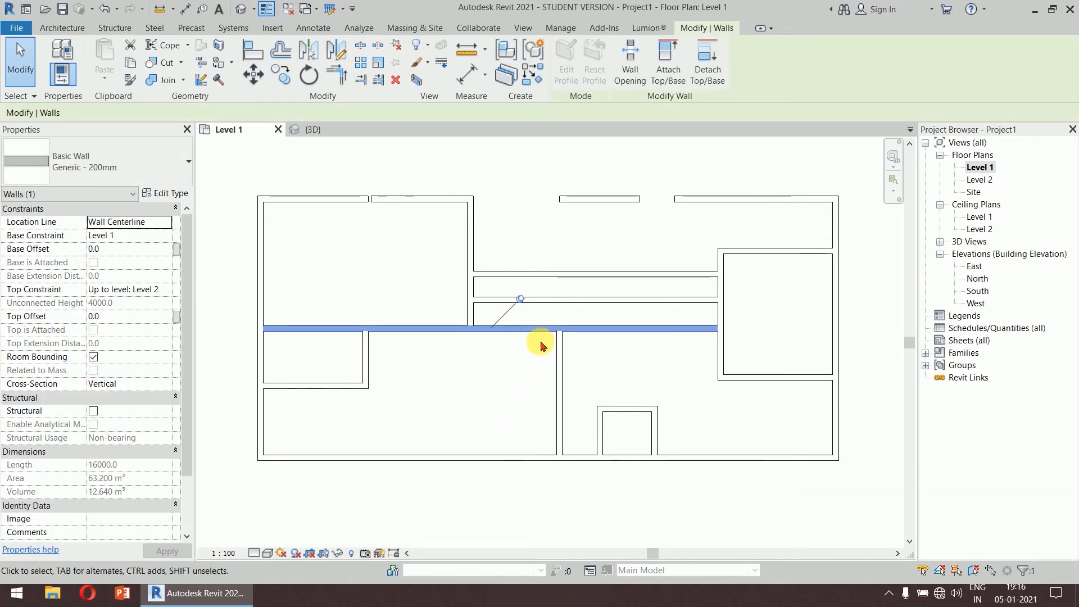
pyautogui.press('Delete')
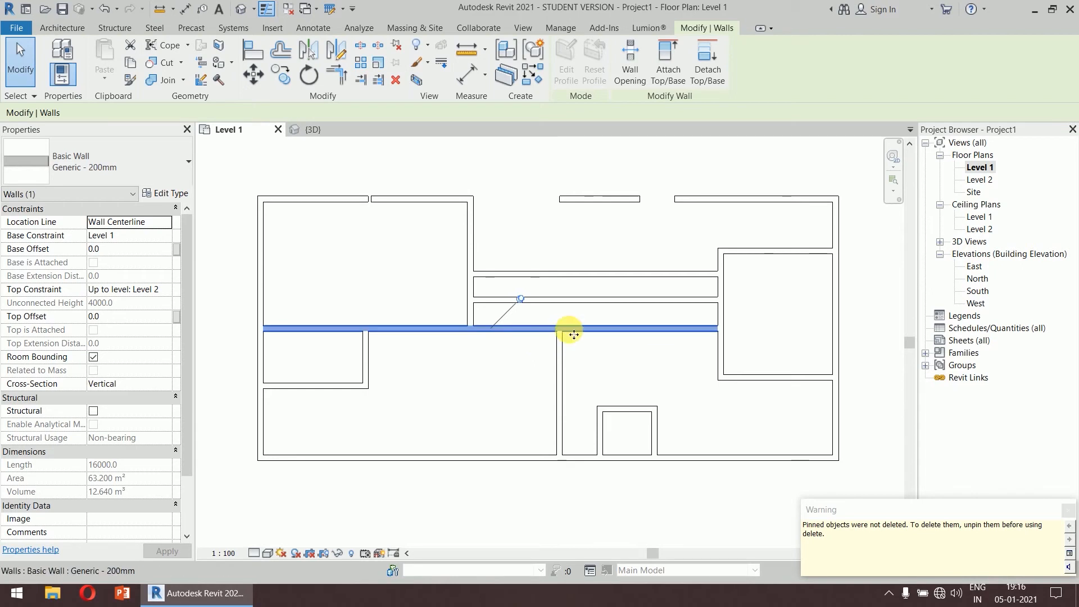
pyautogui.click(513, 361)
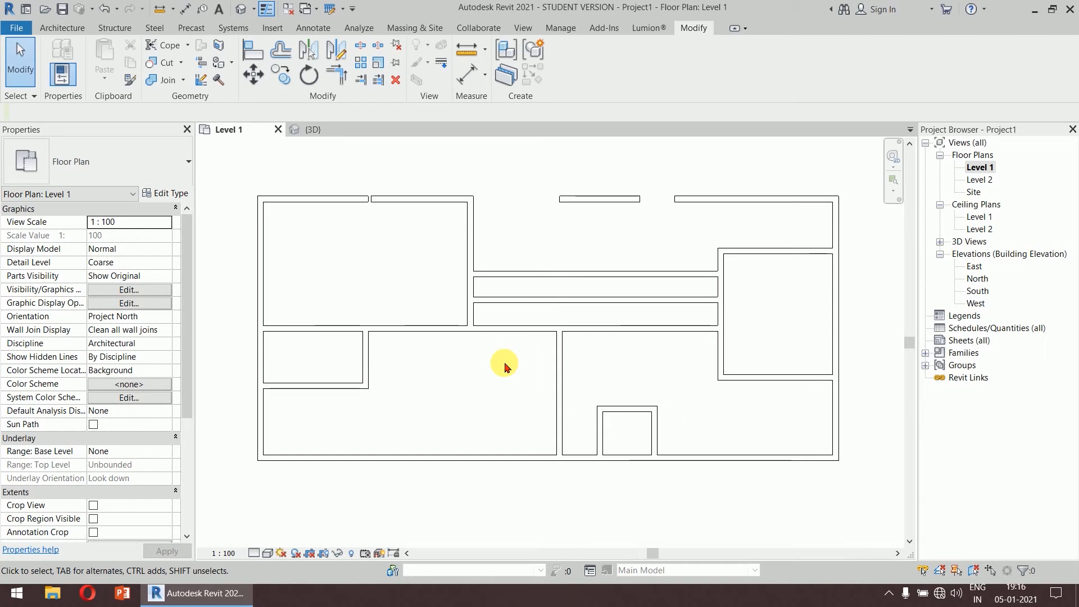
# Step: Unpin the long horizontal wall and move it about 800 mm toward the lower exterior wall
pyautogui.click(518, 327)
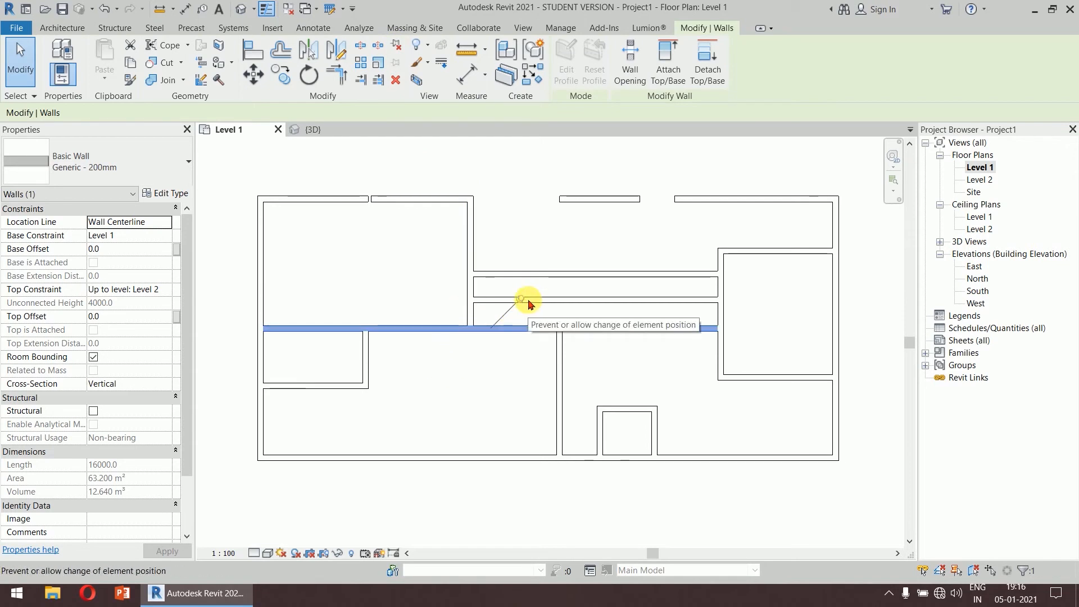
pyautogui.click(522, 302)
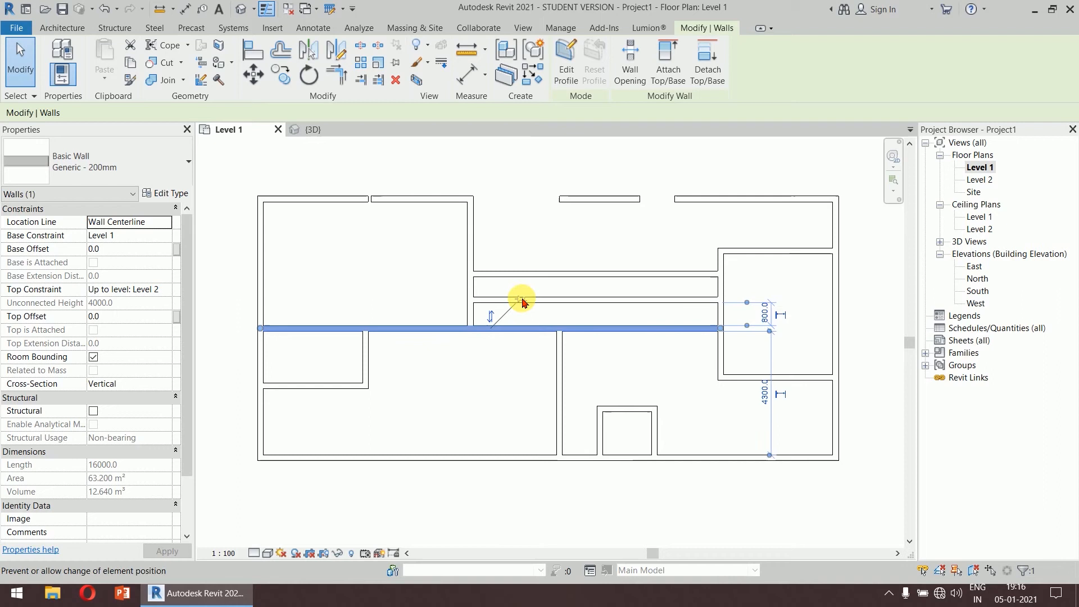
pyautogui.click(515, 213)
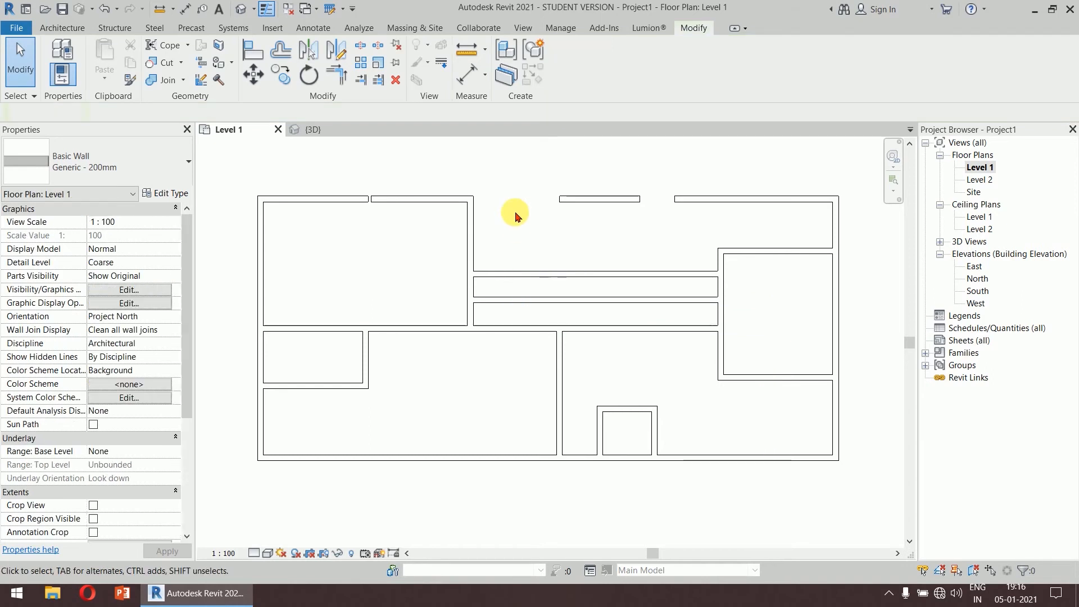
pyautogui.click(494, 329)
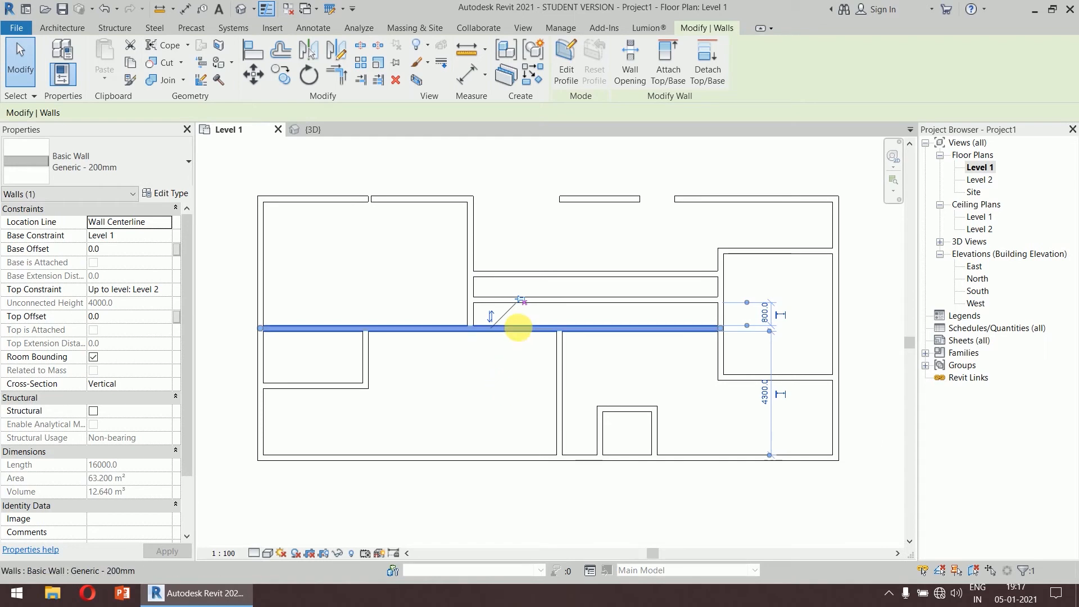
pyautogui.moveTo(524, 329); pyautogui.dragTo(520, 351)
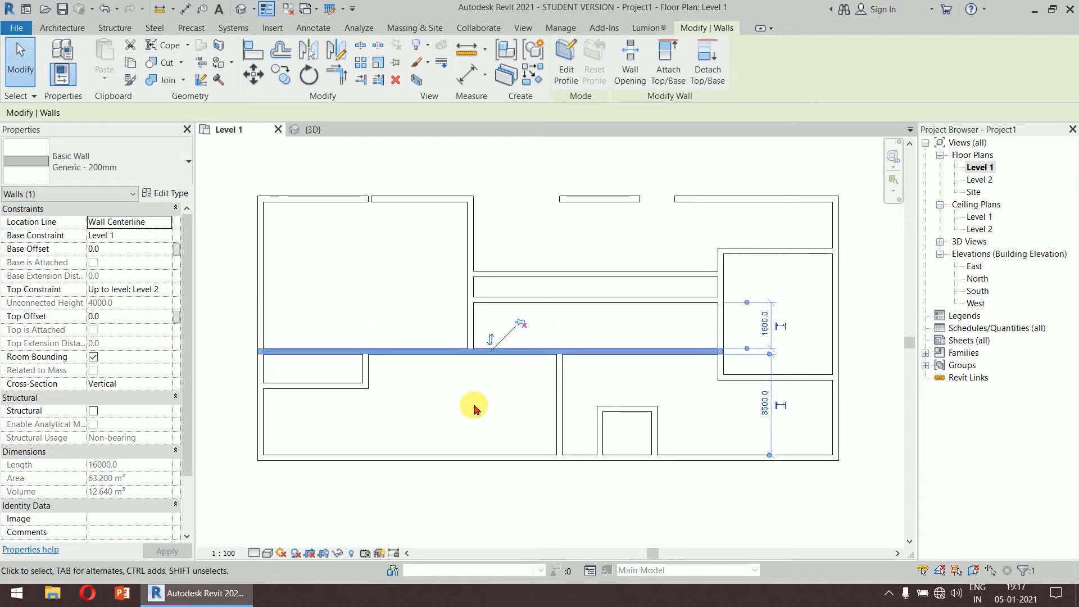
pyautogui.click(475, 409)
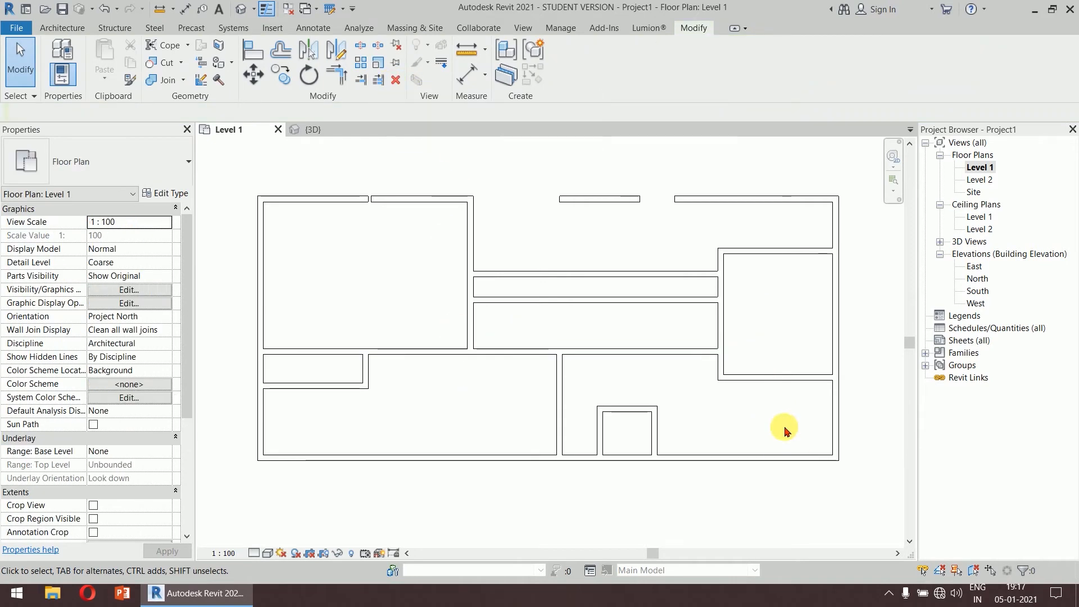
# Step: Delete the middle horizontal wall of the central room and the vertical wall dividing the lower area
pyautogui.click(614, 298)
pyautogui.click(395, 80)
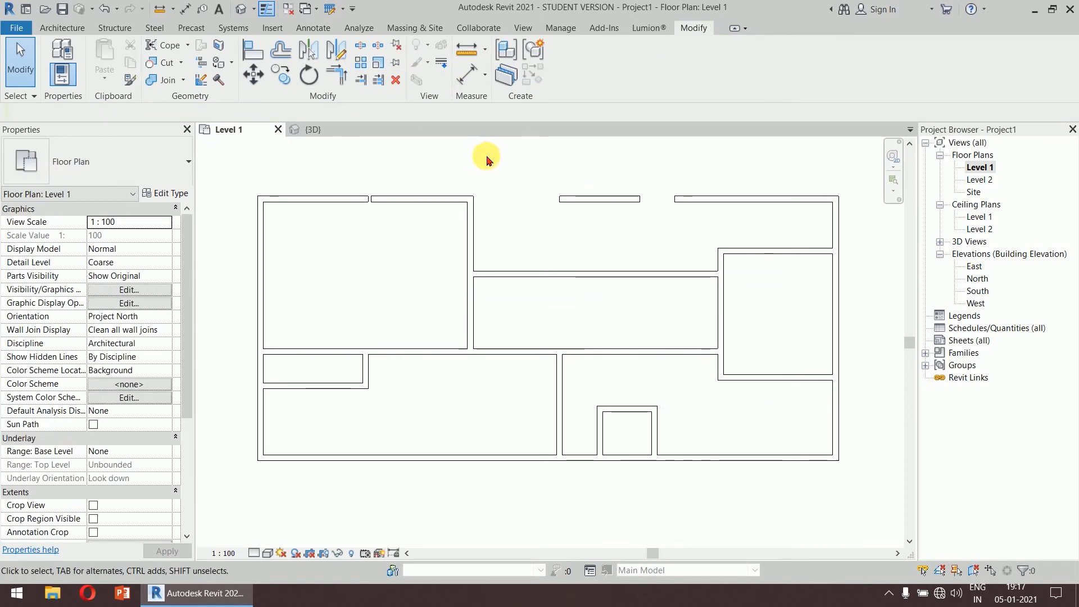
pyautogui.moveTo(475, 440); pyautogui.dragTo(479, 364, button='middle')
pyautogui.scroll(-1, 497, 353)
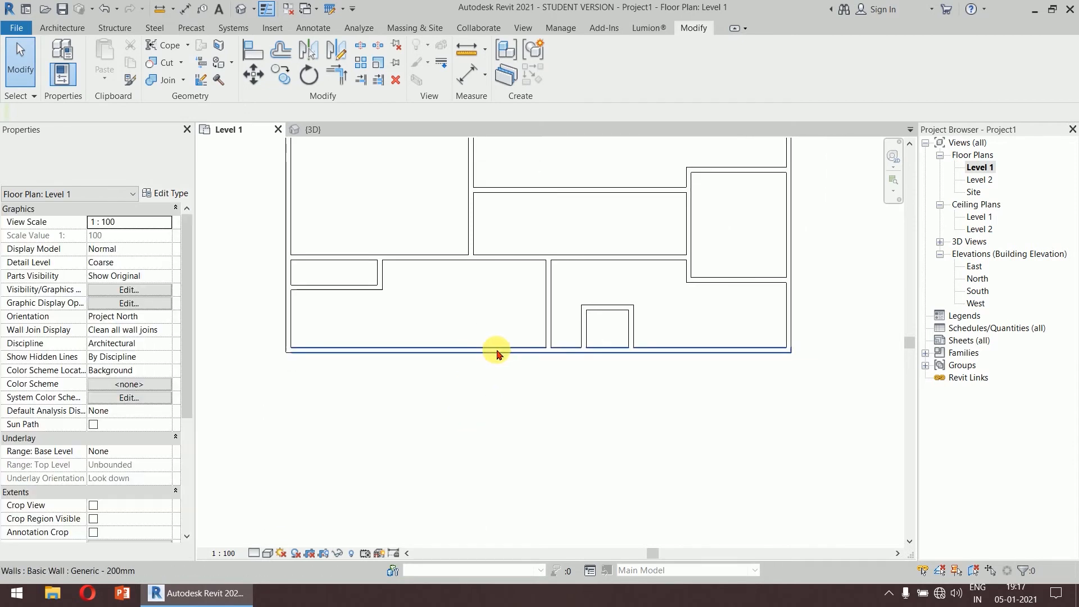
pyautogui.scroll(-1, 496, 353)
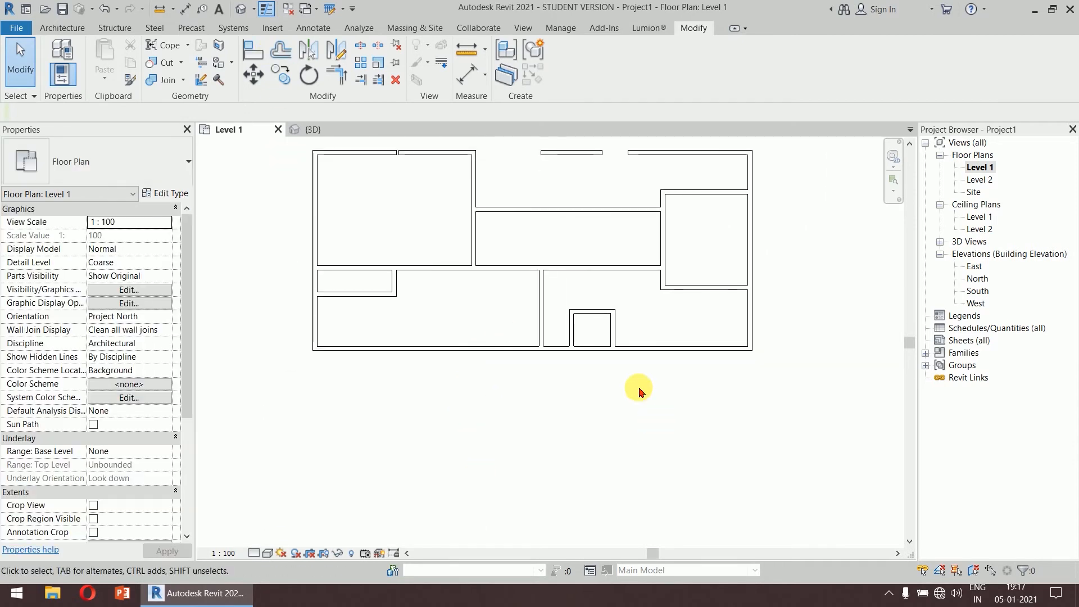
pyautogui.click(590, 310)
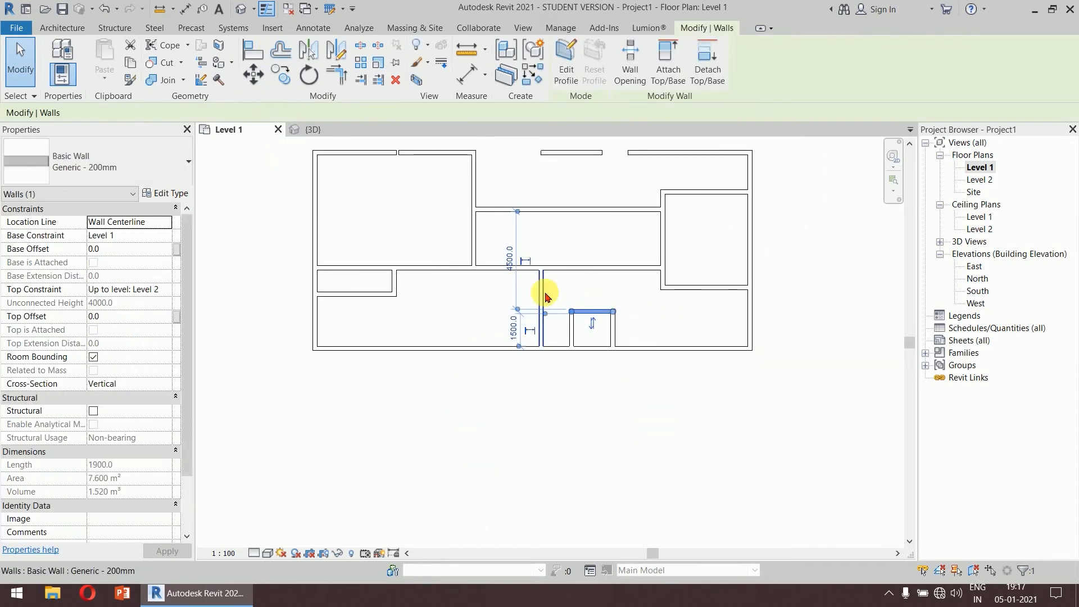
pyautogui.click(542, 296)
pyautogui.press('Delete')
# Step: Delete the upper wall and the left wall of the small room on the lower exterior wall
pyautogui.click(603, 311)
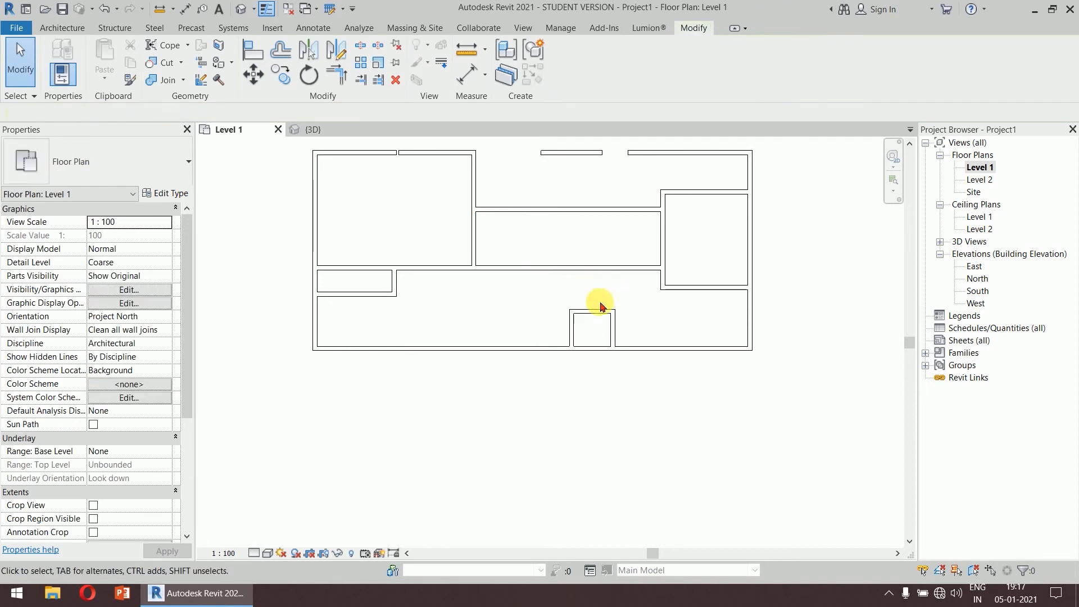
pyautogui.press('Delete')
pyautogui.click(573, 321)
pyautogui.press('Delete')
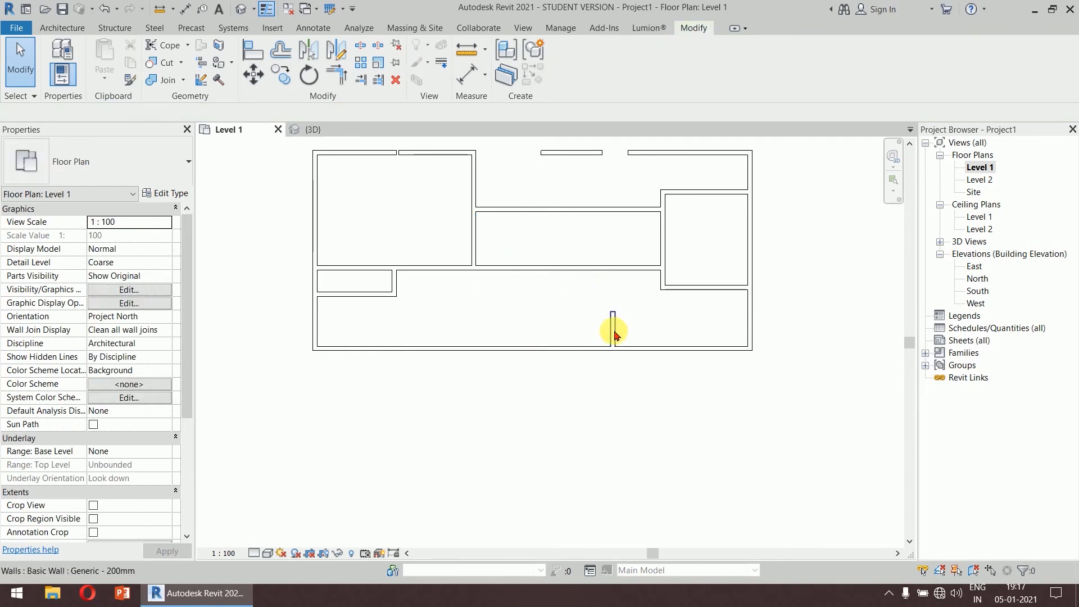
pyautogui.click(613, 329)
pyautogui.moveTo(613, 312); pyautogui.dragTo(693, 327)
pyautogui.click(684, 314)
pyautogui.hotkey('ctrl', 'z')
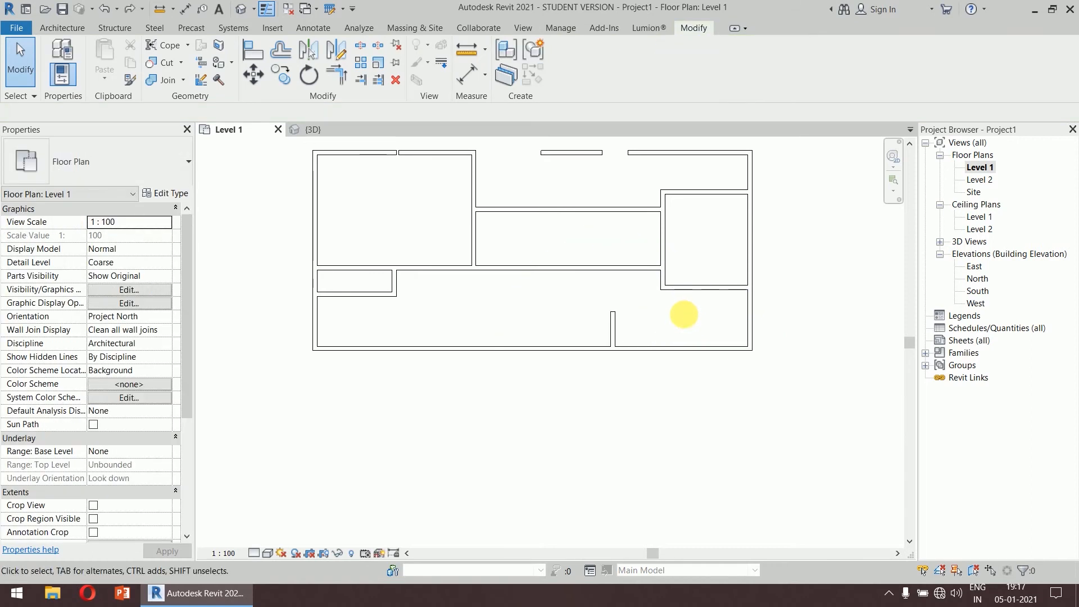
# Step: Move the remaining short vertical wall to about 600 mm from the right exterior wall
pyautogui.click(615, 325)
pyautogui.scroll(2, 632, 314)
pyautogui.moveTo(598, 340); pyautogui.dragTo(806, 347)
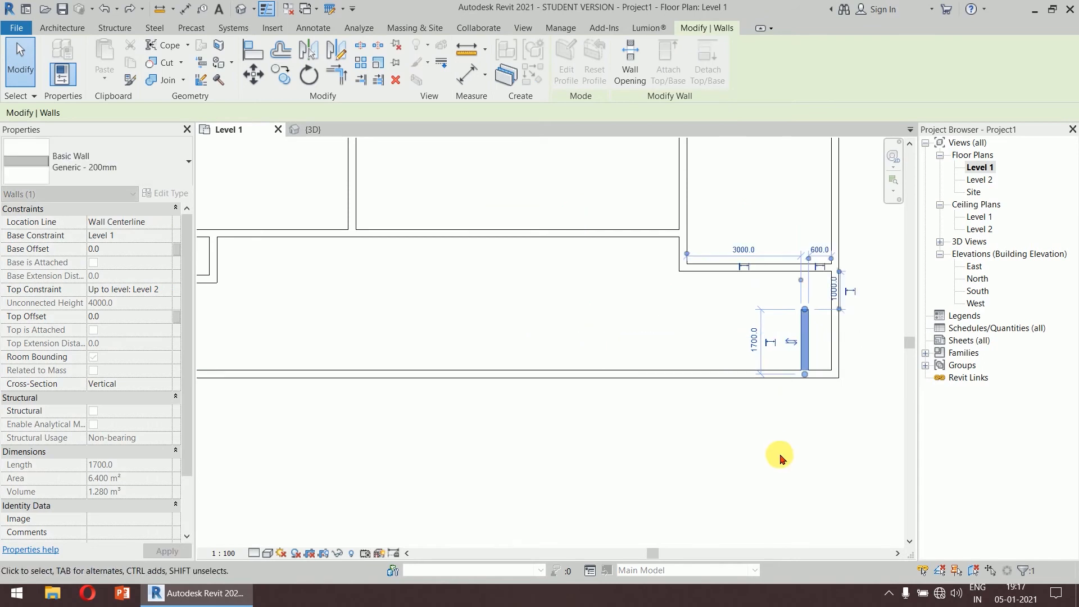
pyautogui.click(776, 438)
pyautogui.scroll(-2, 787, 426)
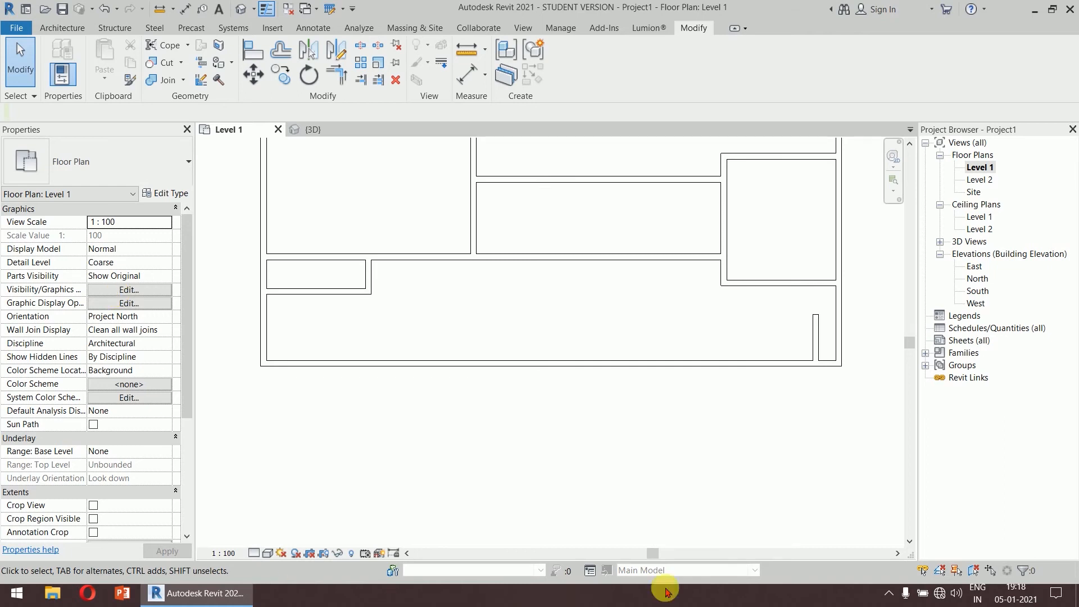
# Step: Array the short vertical wall linearly toward the left exterior wall with 10 items spaced 2000 mm apart, using Move To 2nd
pyautogui.click(816, 334)
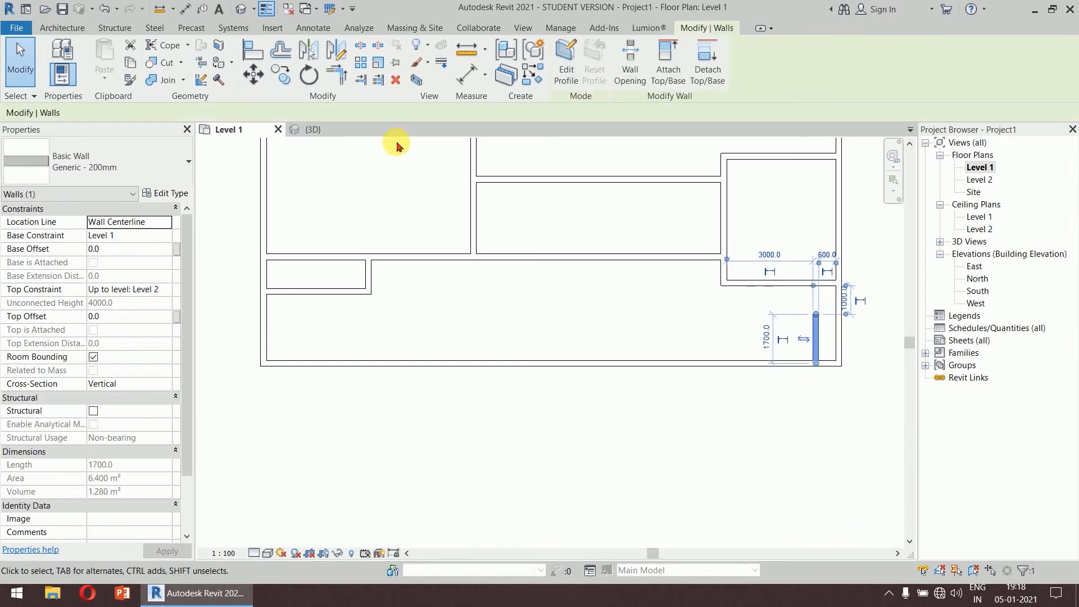
pyautogui.click(362, 63)
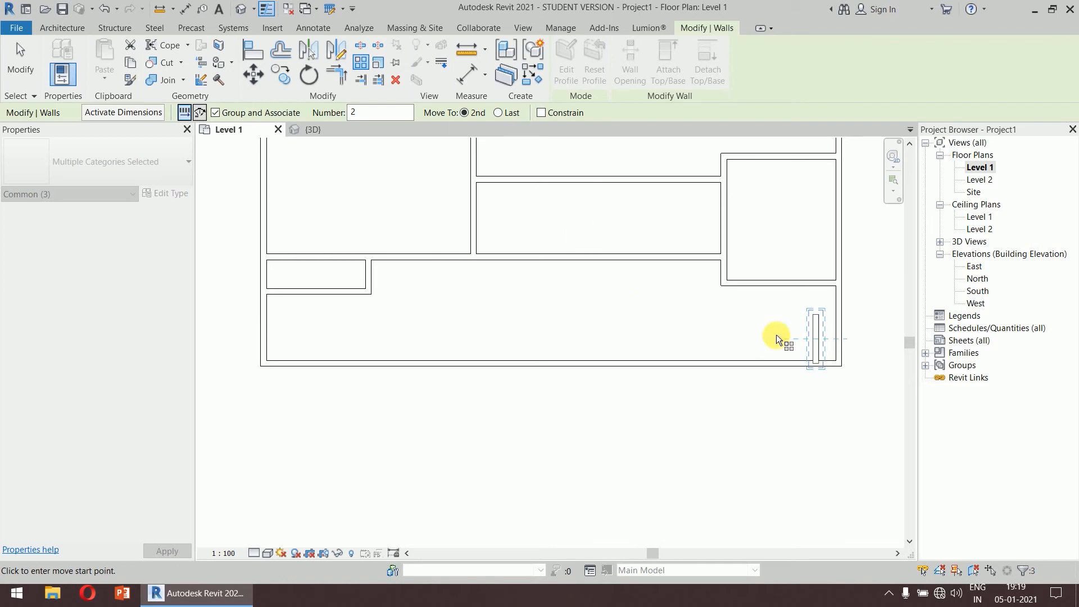
pyautogui.scroll(4, 809, 339)
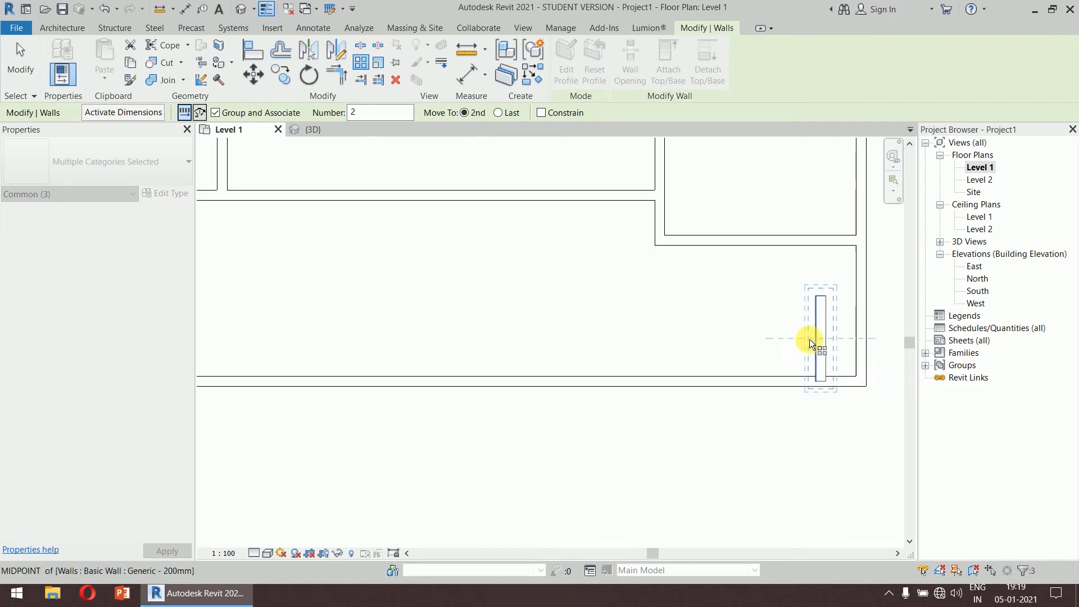
pyautogui.click(825, 338)
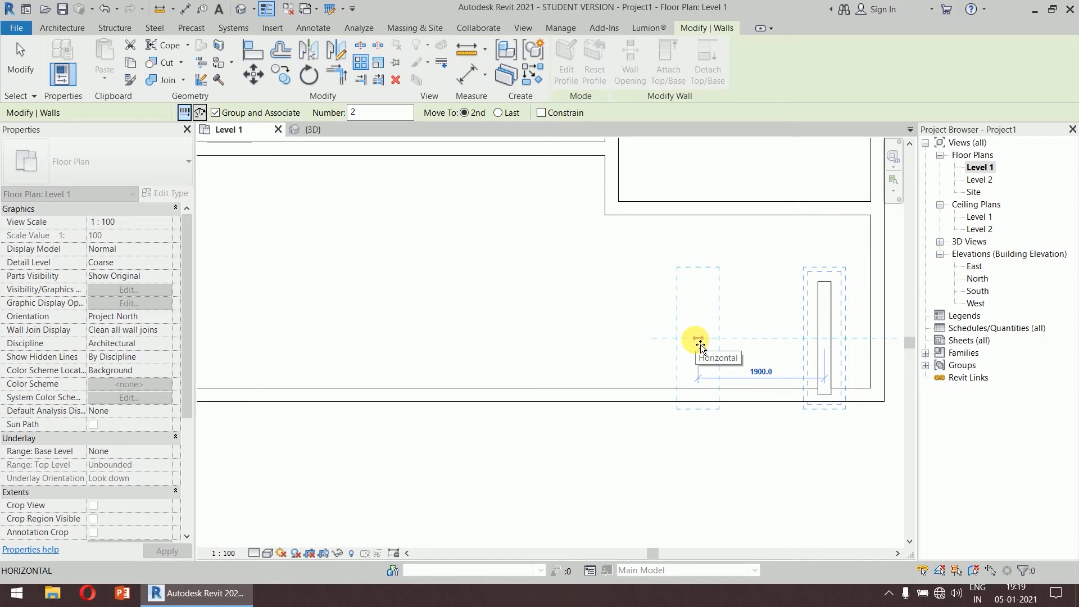
pyautogui.write('1900')
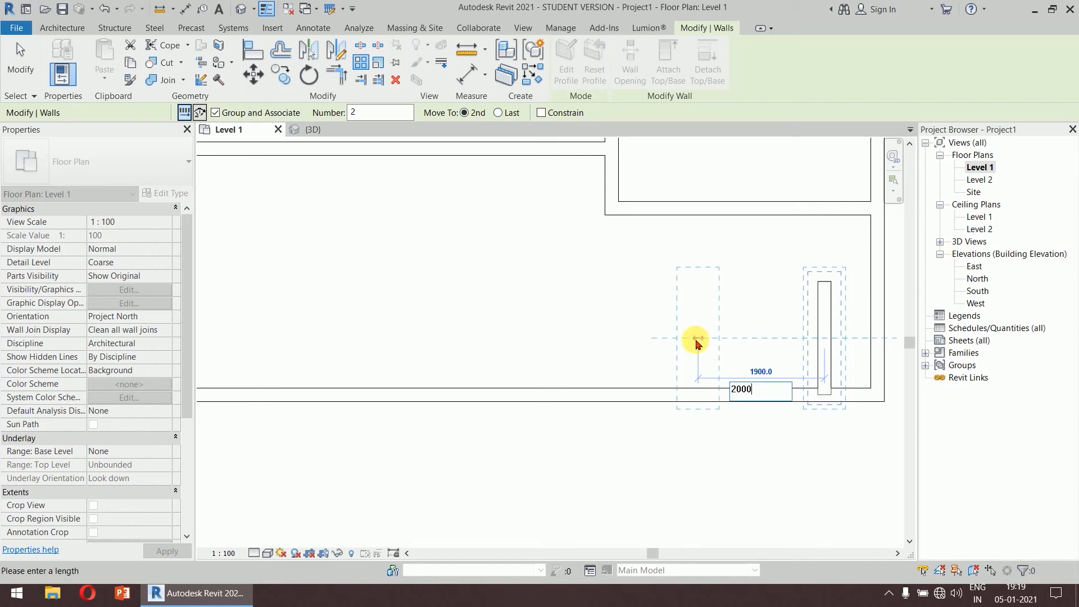
pyautogui.press('Return')
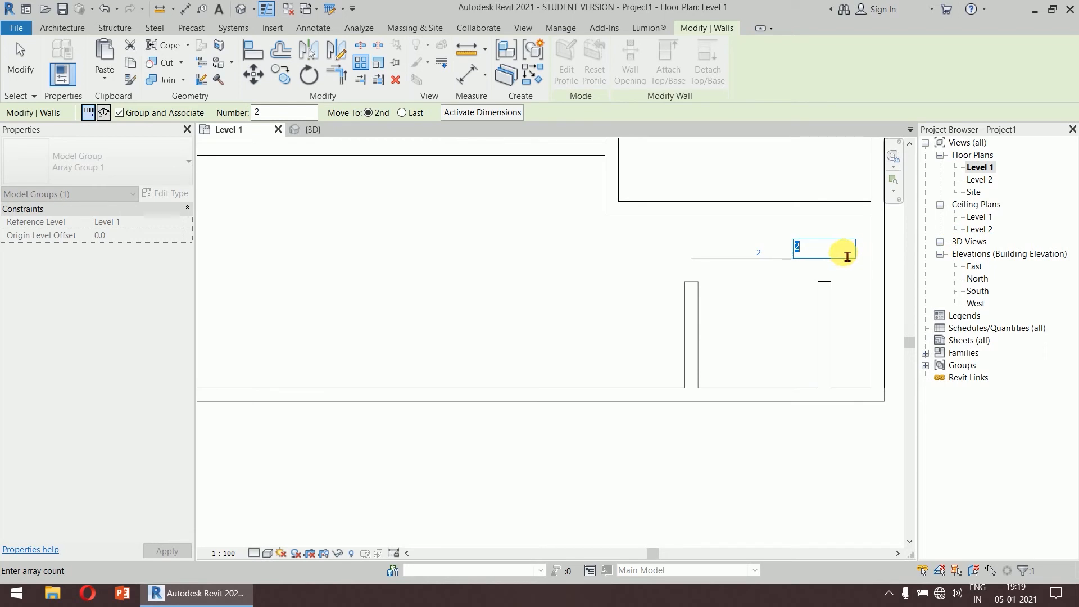
pyautogui.write('10')
pyautogui.press('Return')
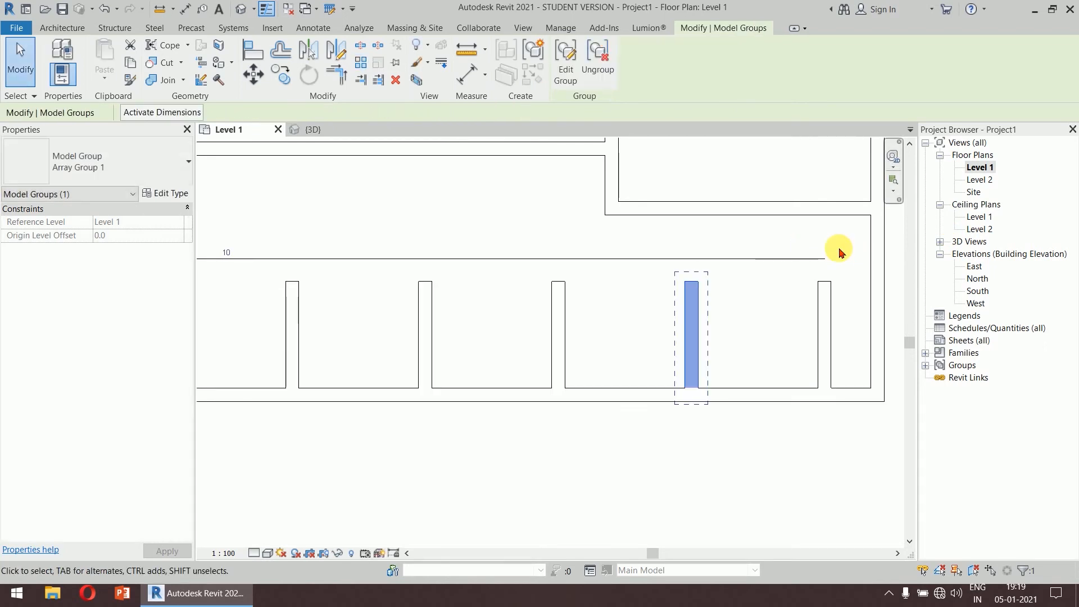
pyautogui.scroll(-4, 740, 476)
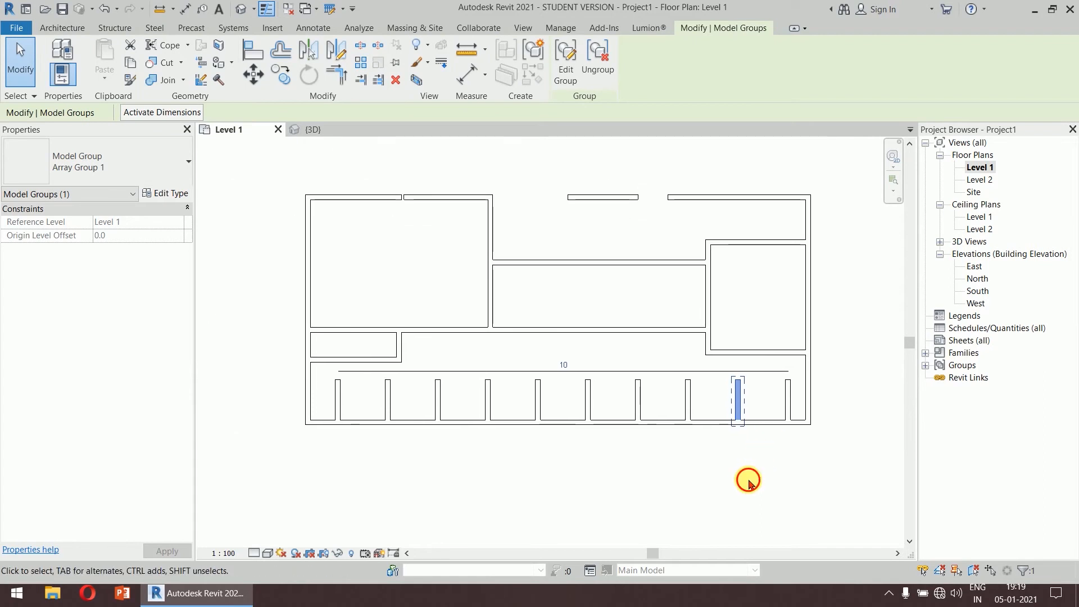
pyautogui.click(749, 483)
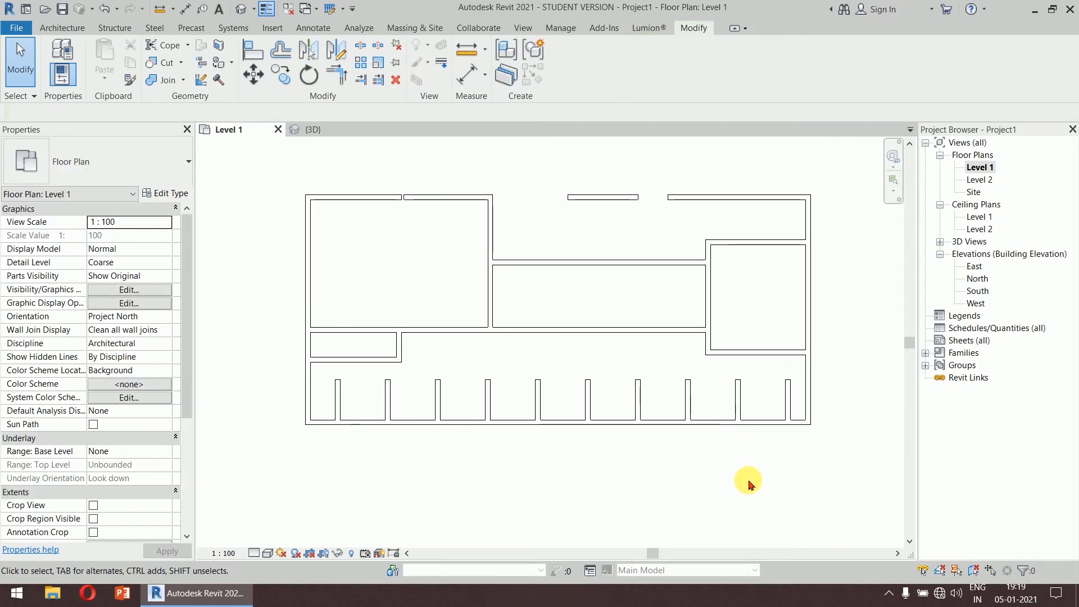
# Step: Array the short vertical wall linearly toward the left exterior wall with 12 items over 18000 mm, using Move To Last
pyautogui.scroll(1, 747, 483)
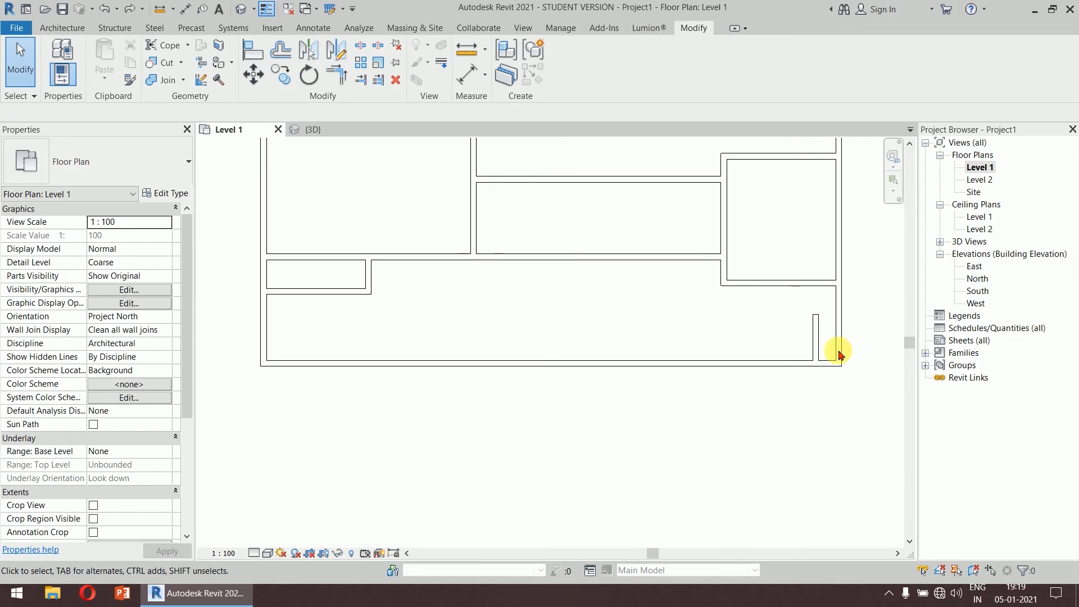
pyautogui.click(818, 318)
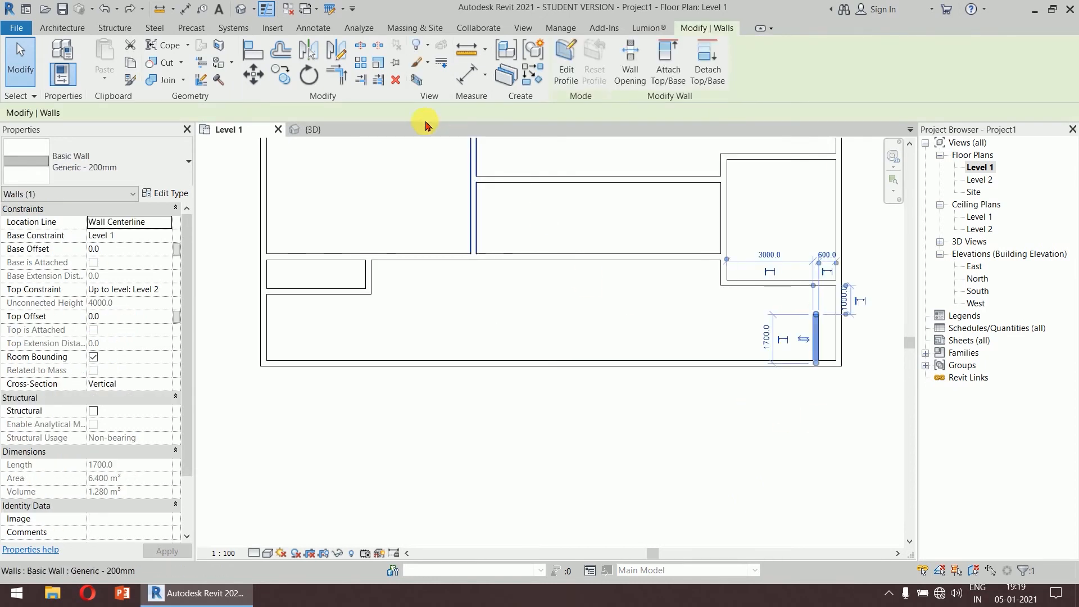
pyautogui.click(361, 62)
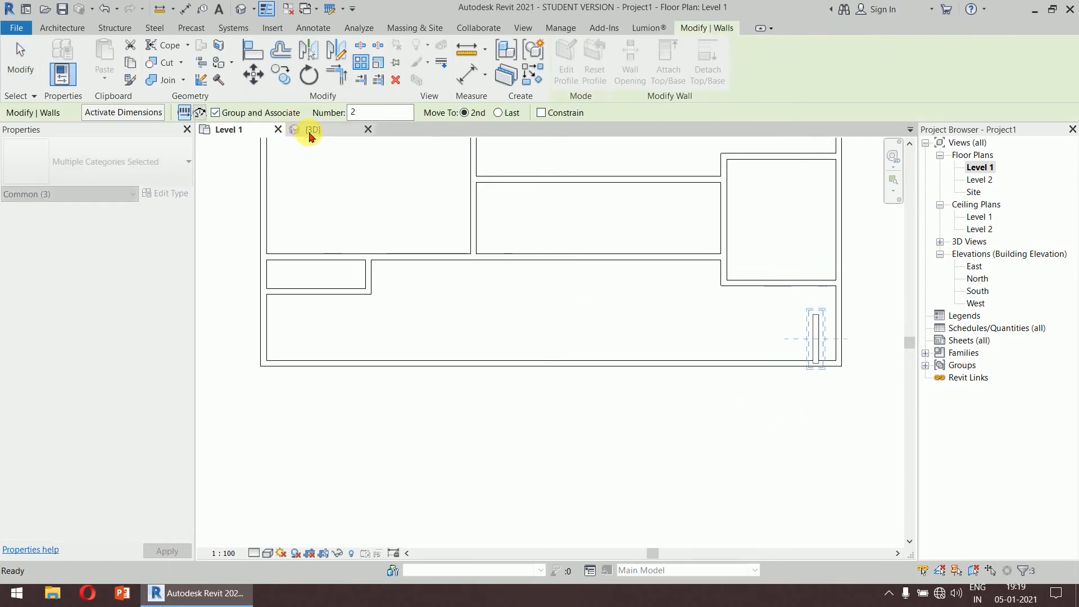
pyautogui.click(498, 113)
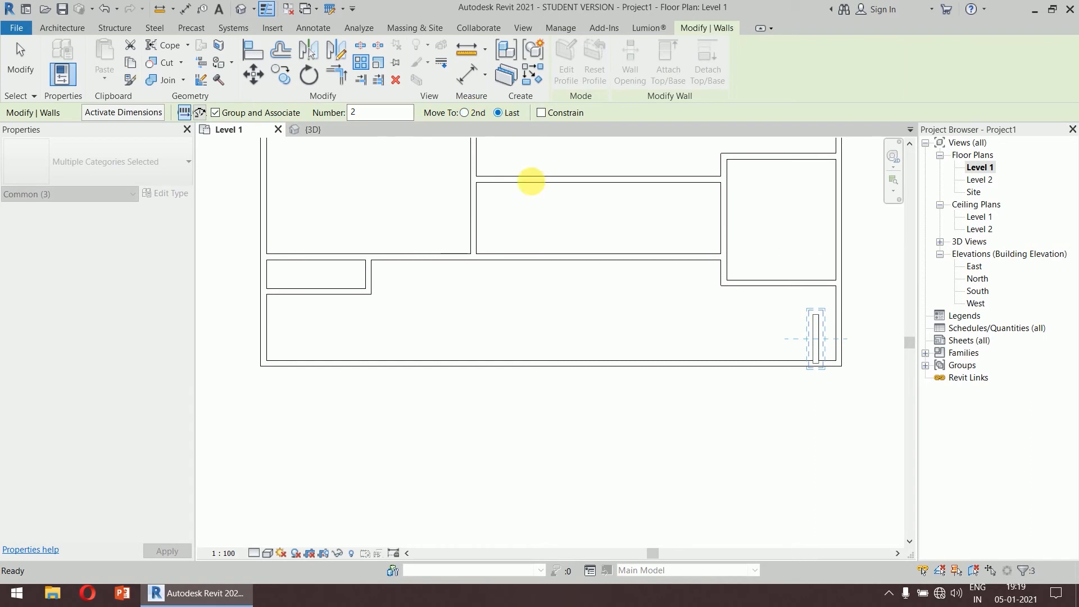
pyautogui.click(817, 338)
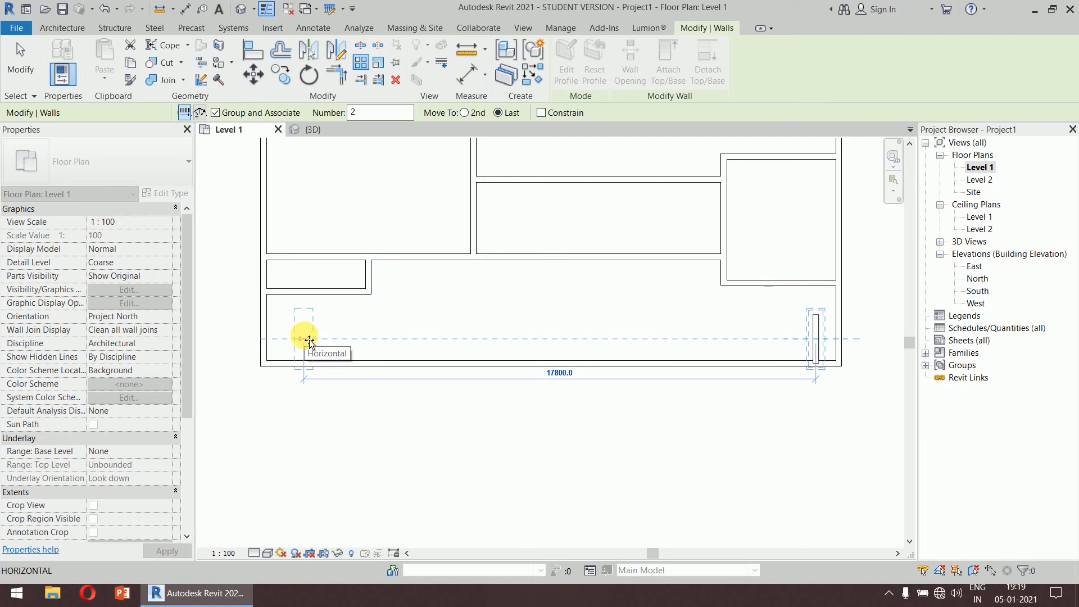
pyautogui.write('18000')
pyautogui.press('Return')
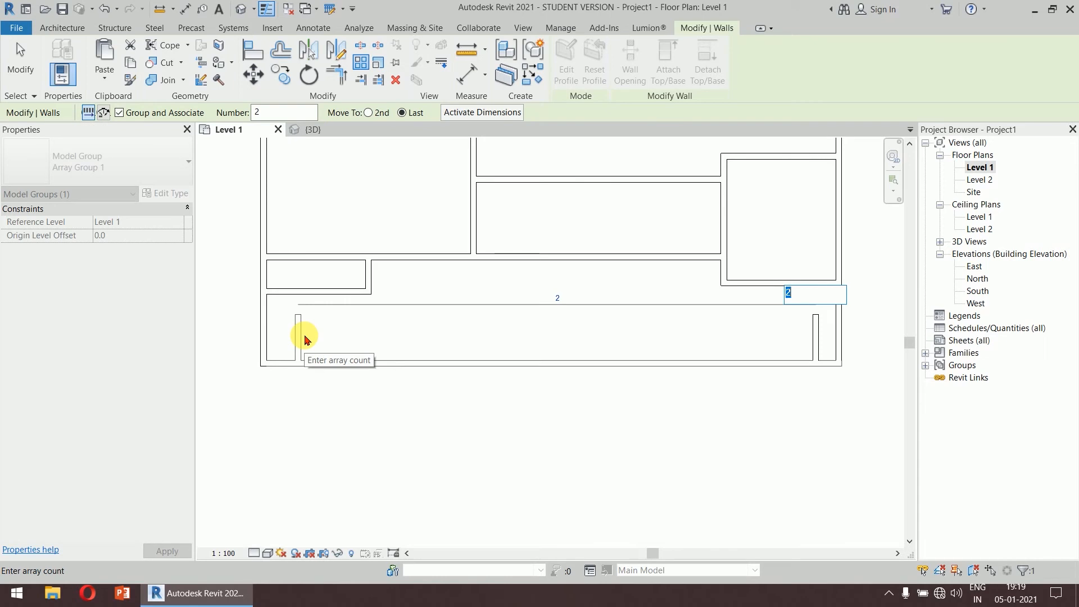
pyautogui.write('12')
pyautogui.press('Return')
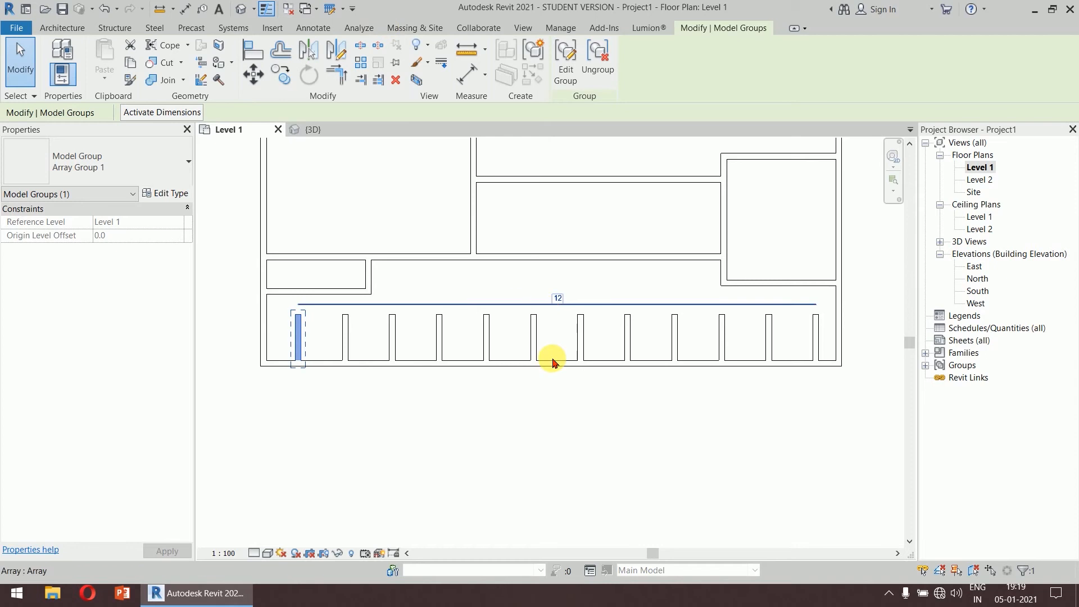
pyautogui.click(563, 416)
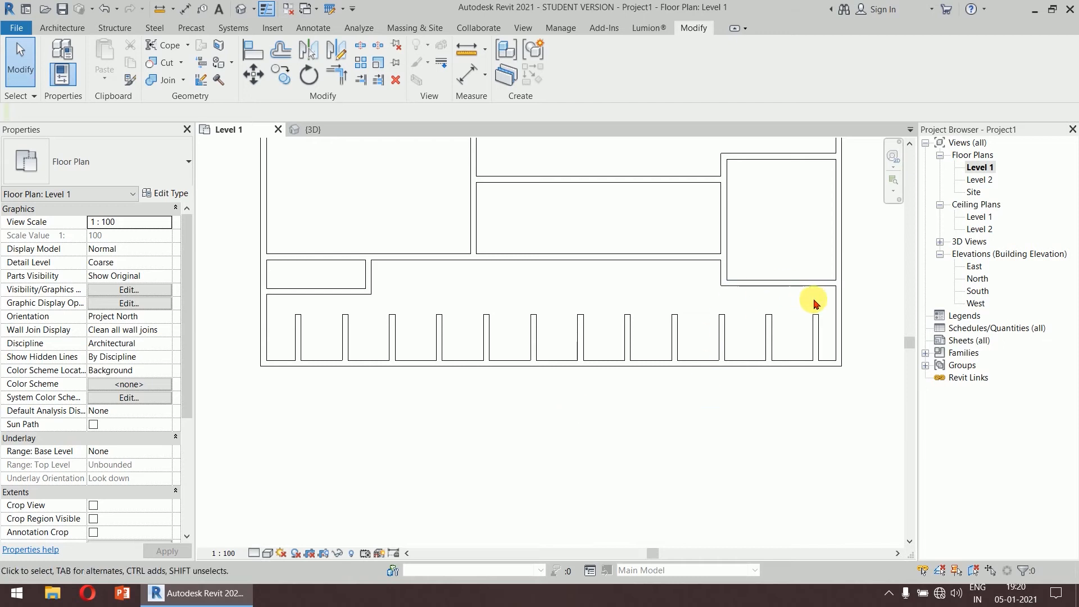
# Step: Array the whole row of 12 short walls downward into 5 rows spaced 3500 mm apart, using Move To 2nd
pyautogui.moveTo(823, 302); pyautogui.dragTo(287, 341)
pyautogui.moveTo(601, 421); pyautogui.dragTo(587, 378, button='middle')
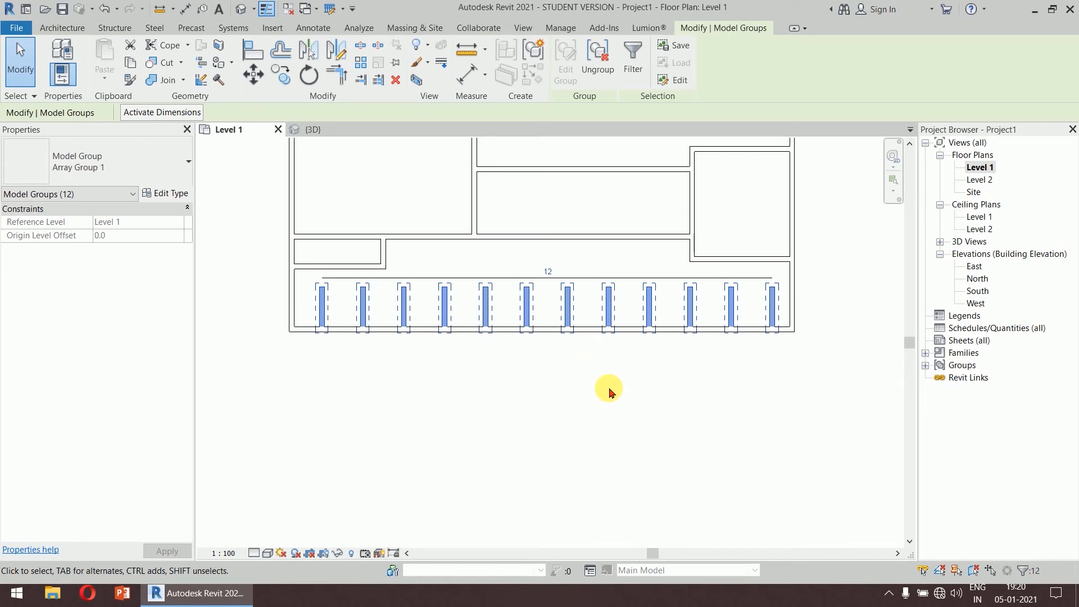
pyautogui.click(362, 62)
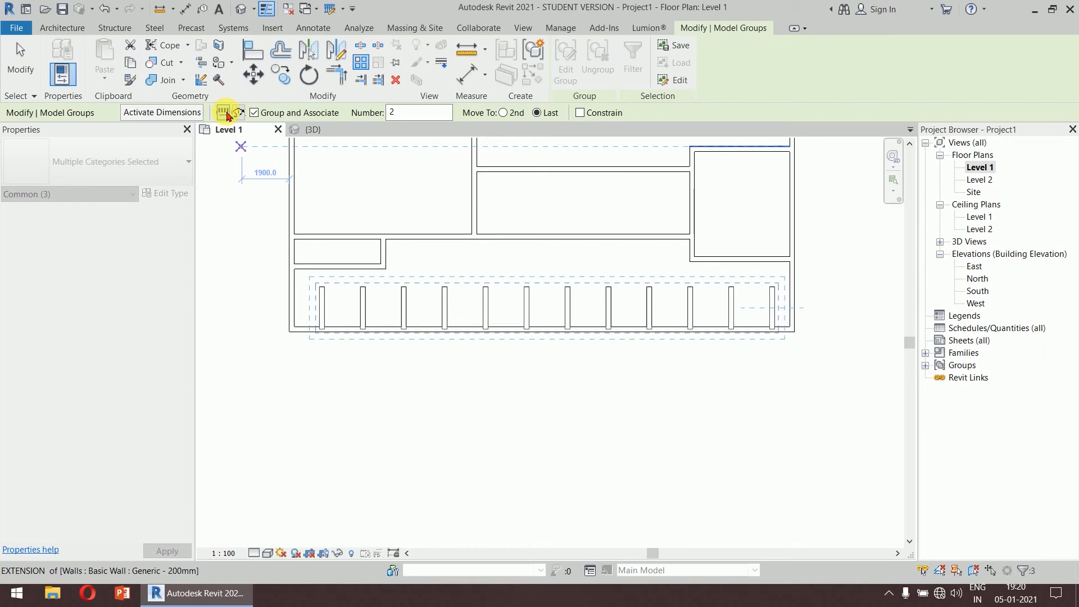
pyautogui.click(504, 113)
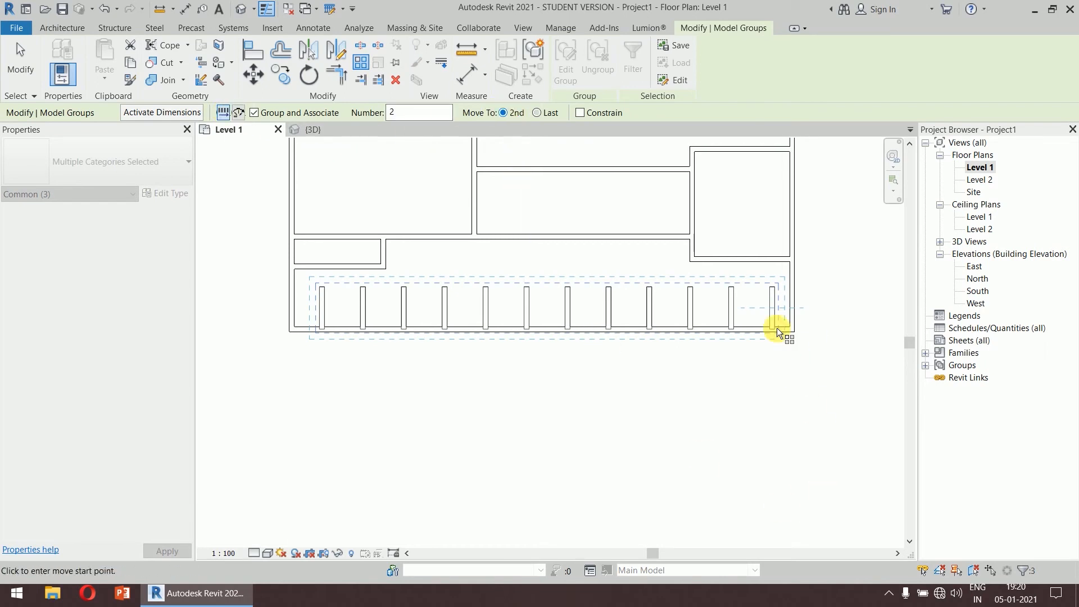
pyautogui.click(772, 306)
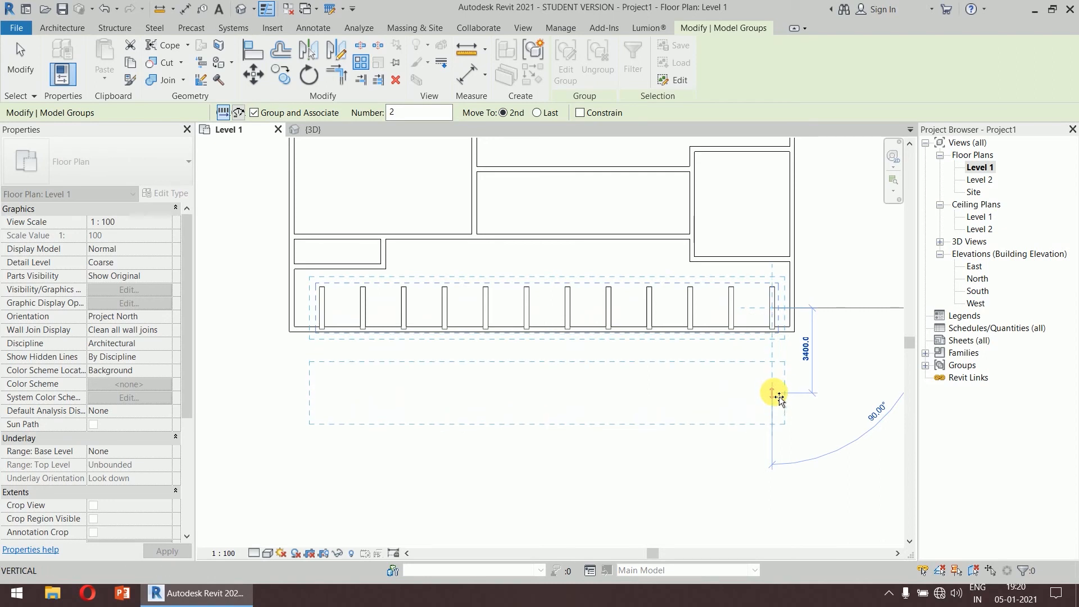
pyautogui.write('3400')
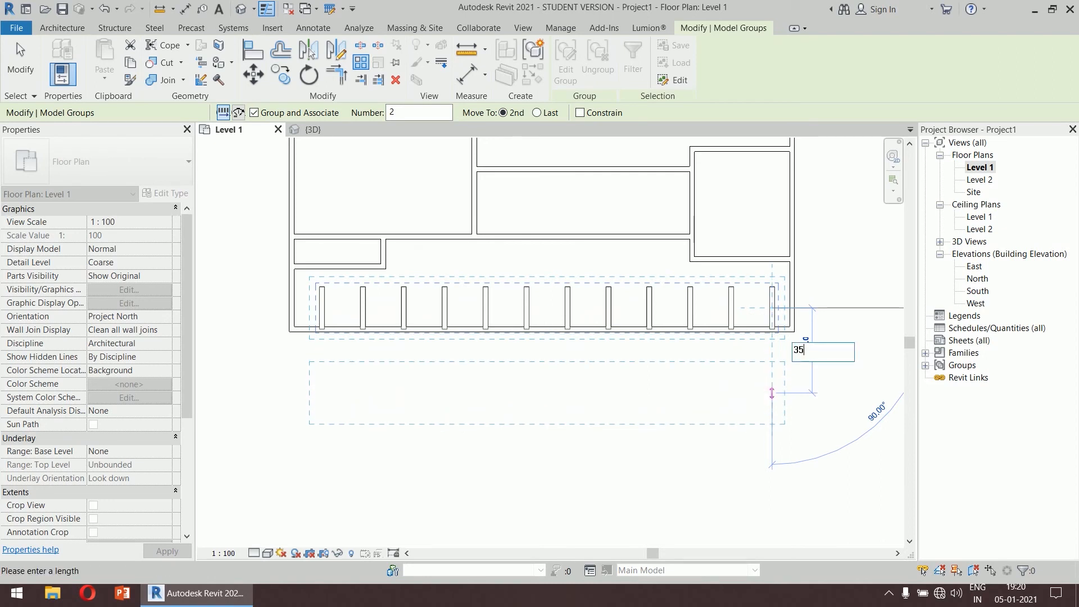
pyautogui.press('Return')
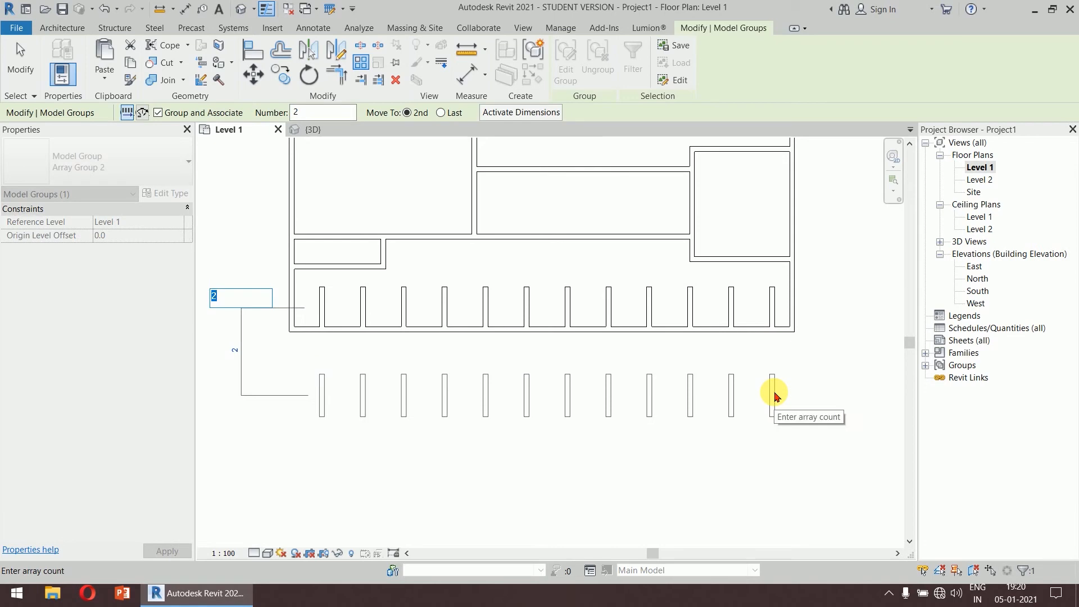
pyautogui.write('5')
pyautogui.press('Return')
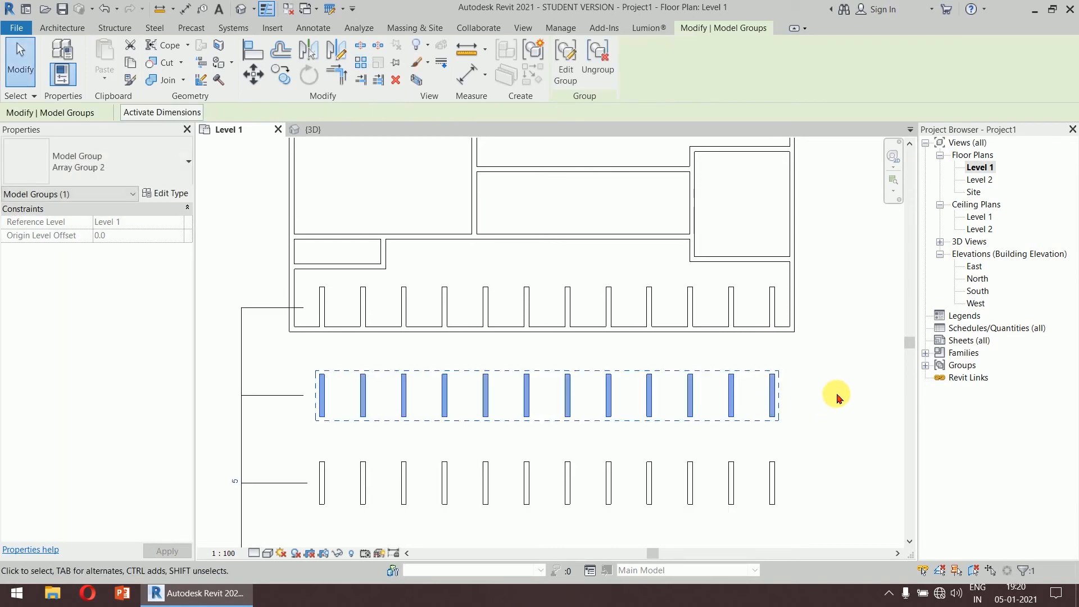
pyautogui.scroll(-4, 836, 396)
pyautogui.press('Escape')
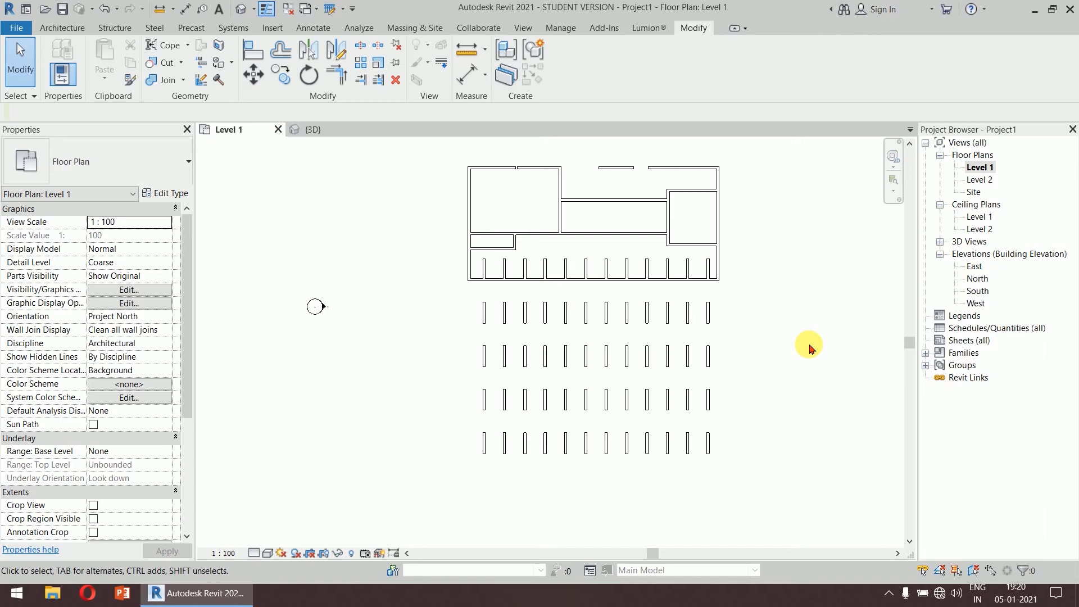
# Step: Delete the four arrayed wall rows outside the building and the row of short walls inside the lower room
pyautogui.moveTo(742, 325); pyautogui.dragTo(456, 474)
pyautogui.press('Delete')
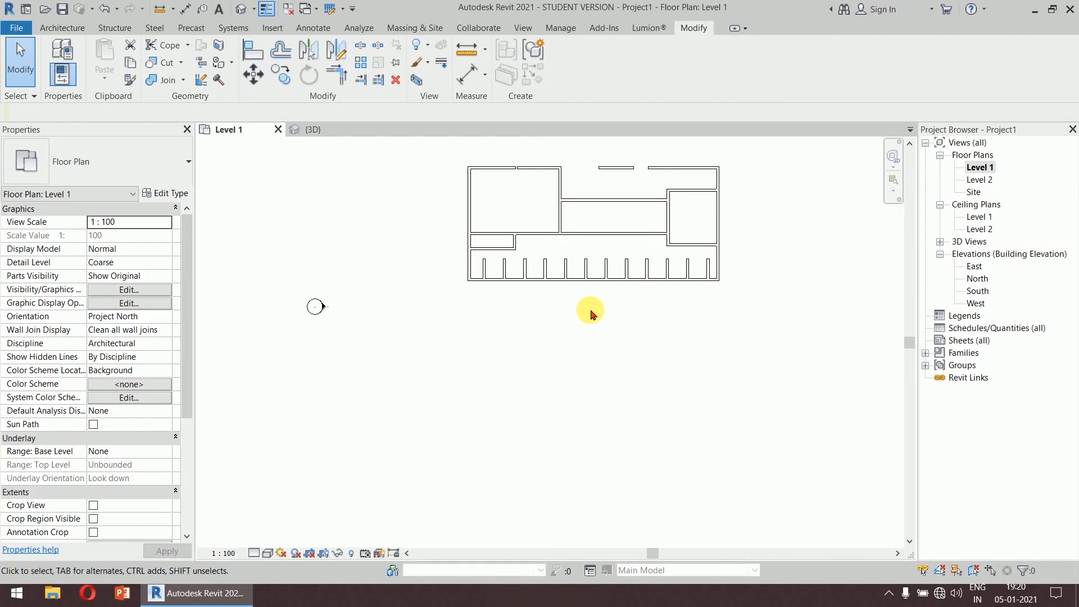
pyautogui.scroll(5, 730, 255)
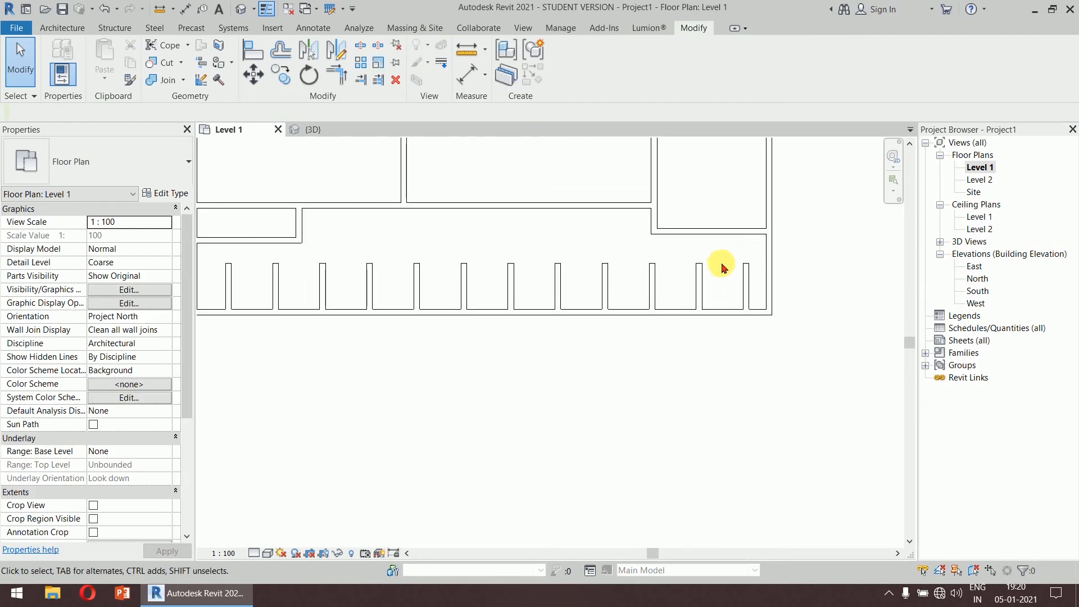
pyautogui.click(705, 293)
pyautogui.press('Delete')
pyautogui.scroll(-1, 701, 281)
pyautogui.moveTo(701, 278); pyautogui.dragTo(634, 329, button='middle')
pyautogui.scroll(-1, 658, 348)
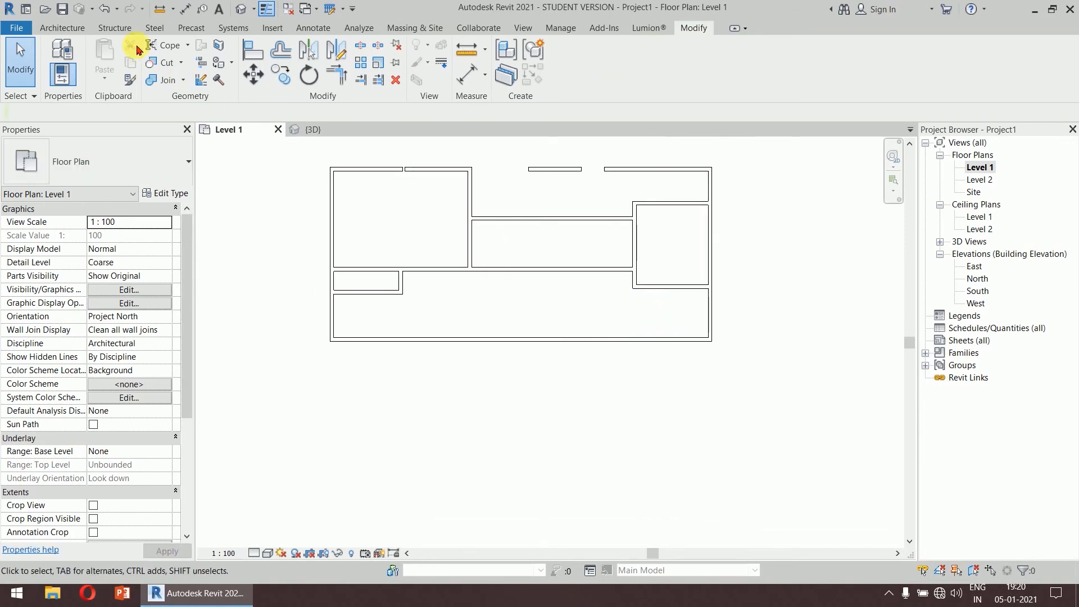
# Step: Draw a circular wall with a radius of about 3300 mm in the empty area below the floor plan
pyautogui.click(62, 27)
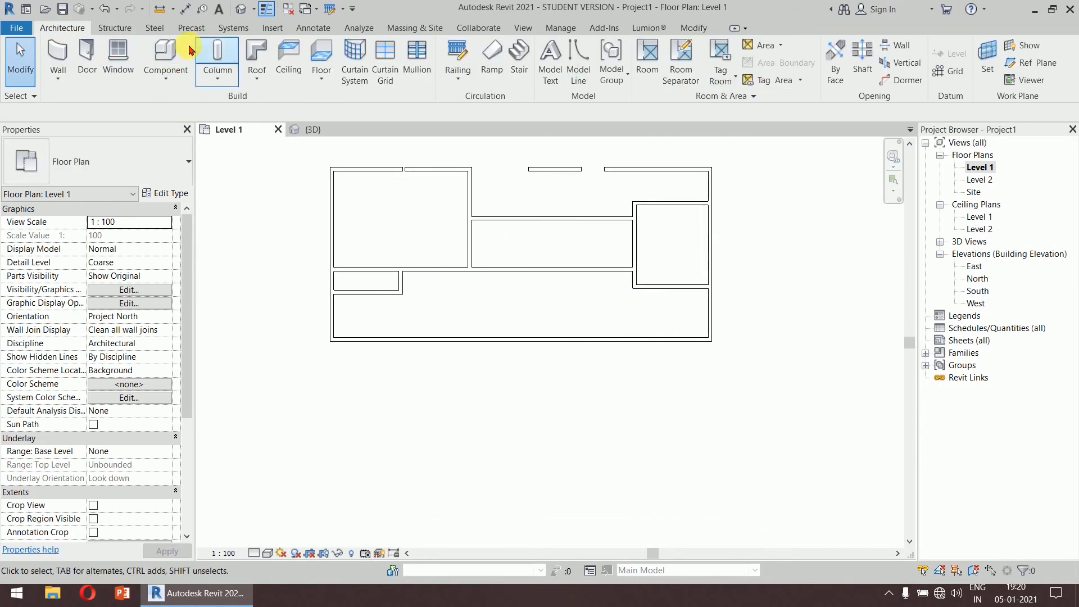
pyautogui.click(58, 56)
pyautogui.click(621, 48)
pyautogui.scroll(5, 600, 429)
pyautogui.click(577, 358)
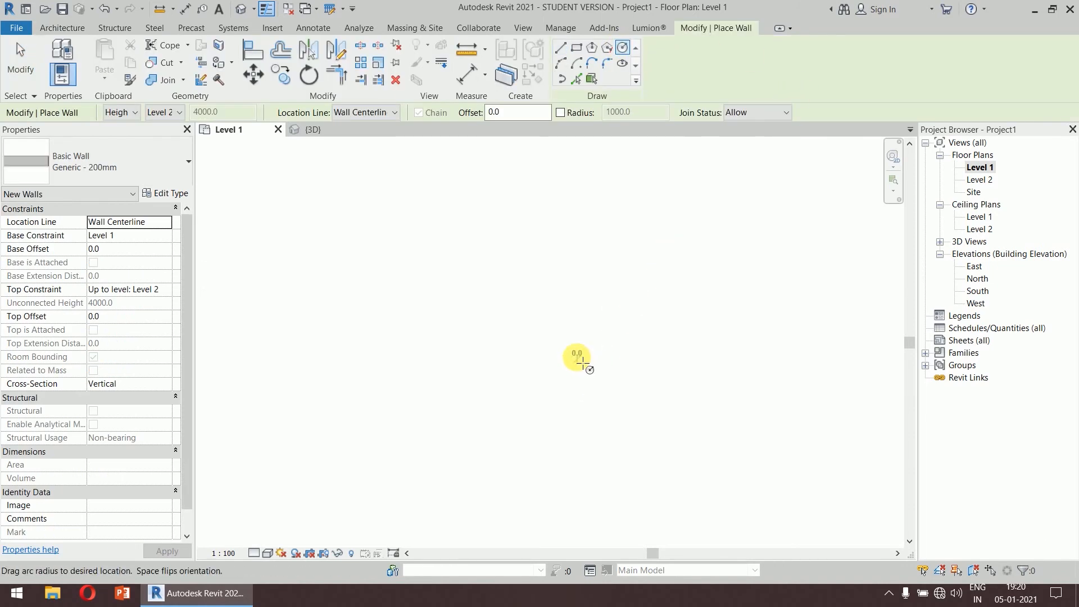
pyautogui.click(643, 291)
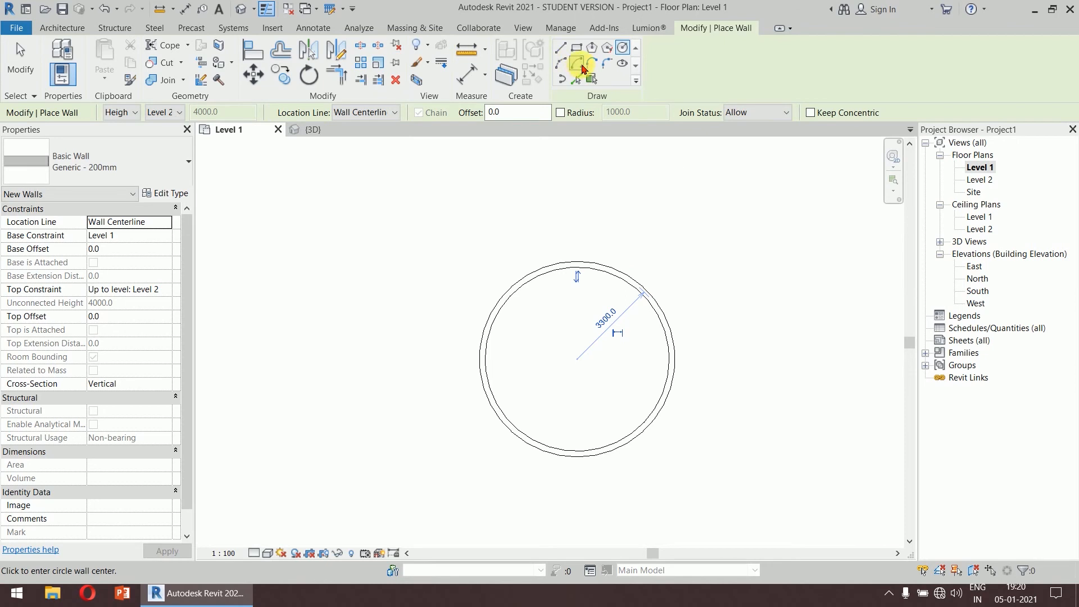
# Step: Draw a straight vertical wall about 2300 mm long upward from the top of the circular wall
pyautogui.click(560, 47)
pyautogui.click(578, 262)
pyautogui.click(577, 200)
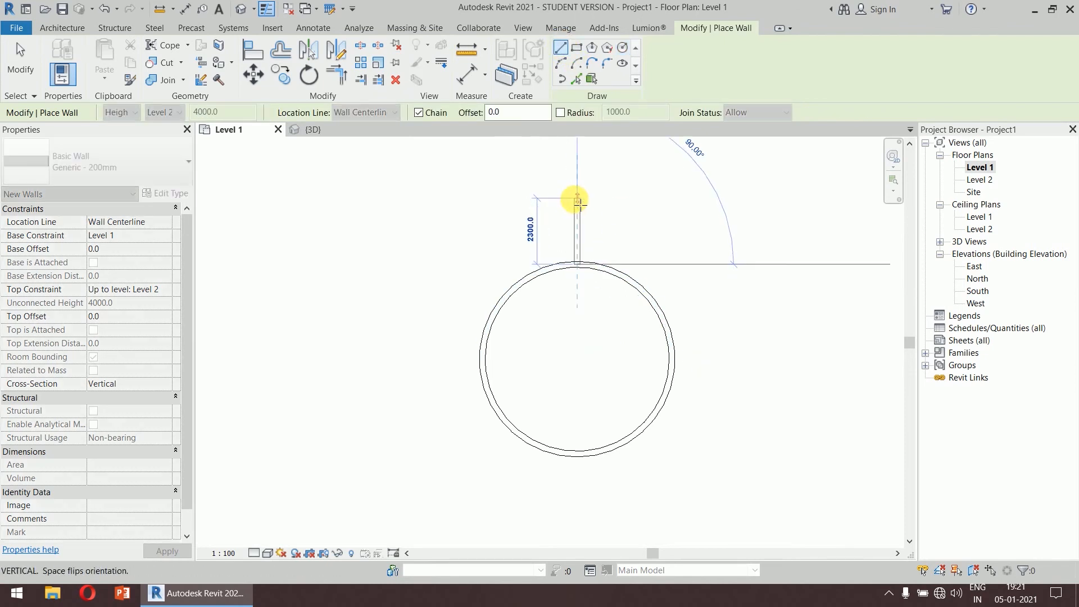
pyautogui.press('Escape')
pyautogui.press('Escape')
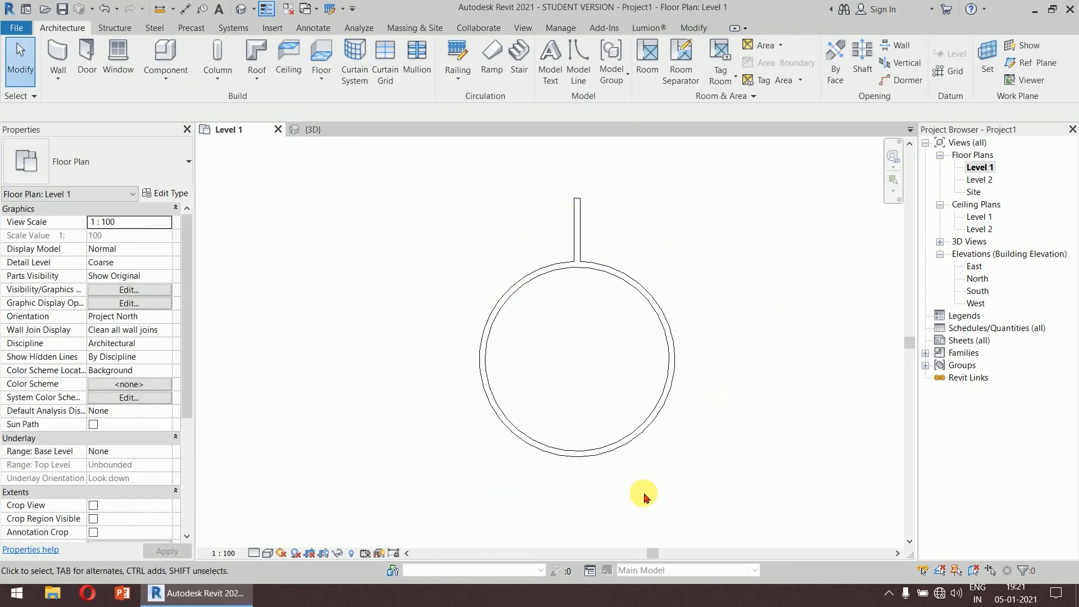
pyautogui.moveTo(761, 403); pyautogui.dragTo(747, 375, button='middle')
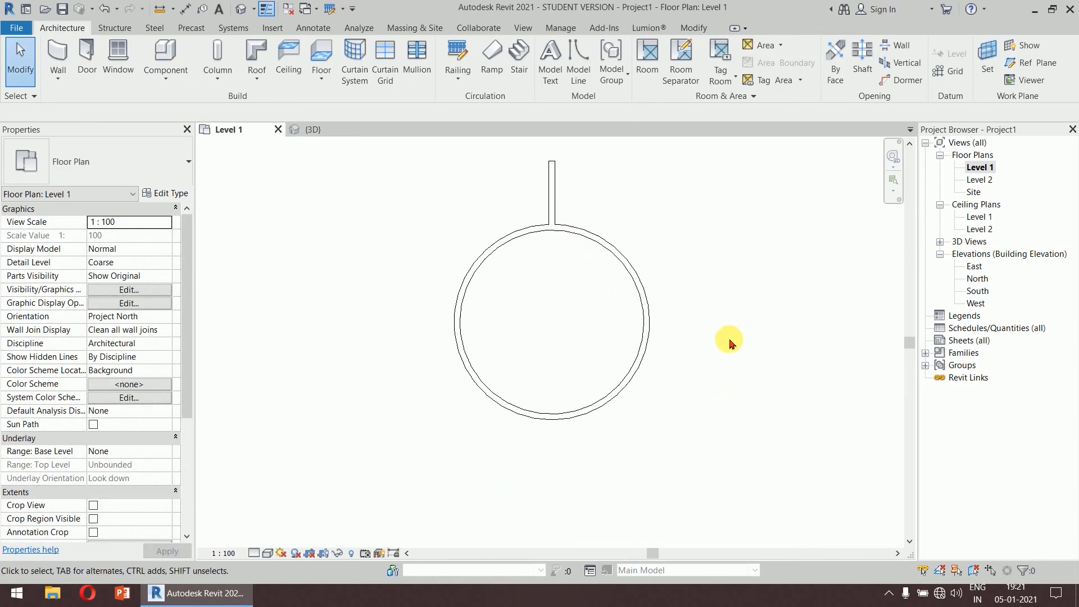
# Step: Try to array the short vertical wall radially about the circle's centre with 3 items over 360°, using Move To Last
pyautogui.click(551, 168)
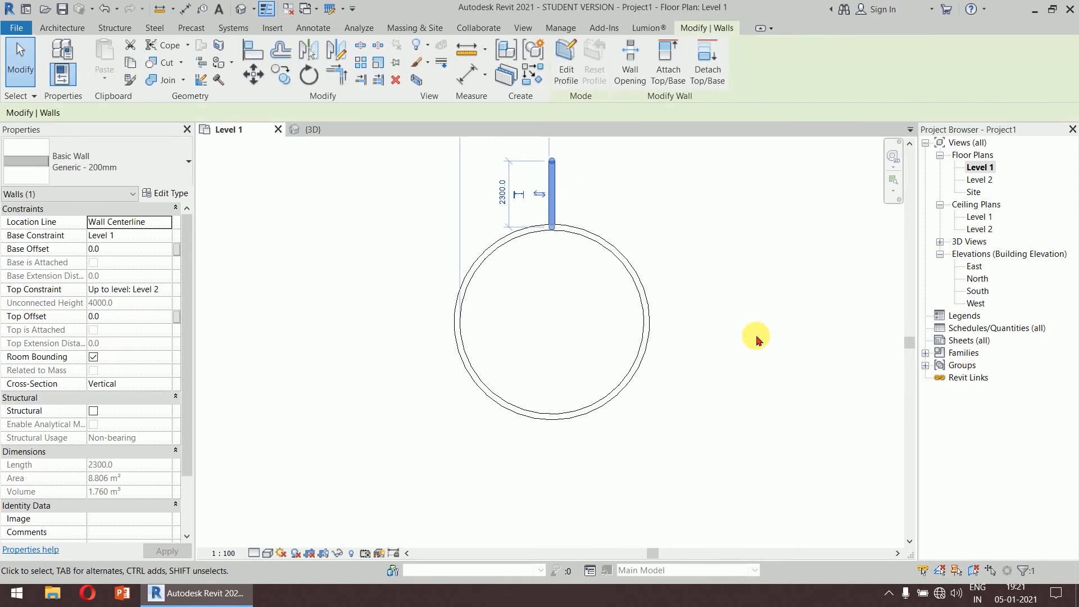
pyautogui.click(361, 63)
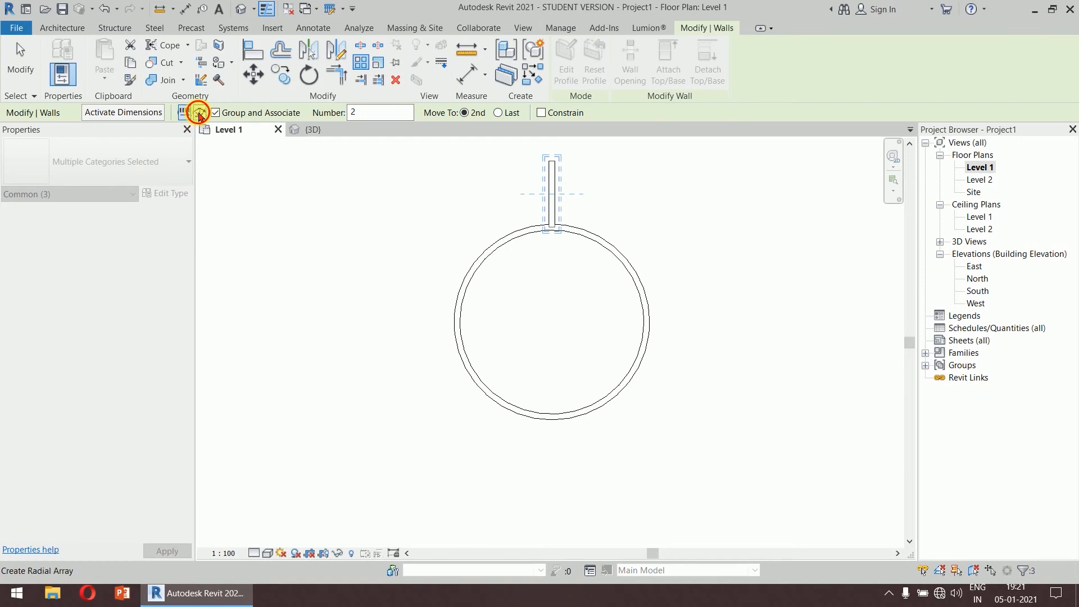
pyautogui.click(199, 112)
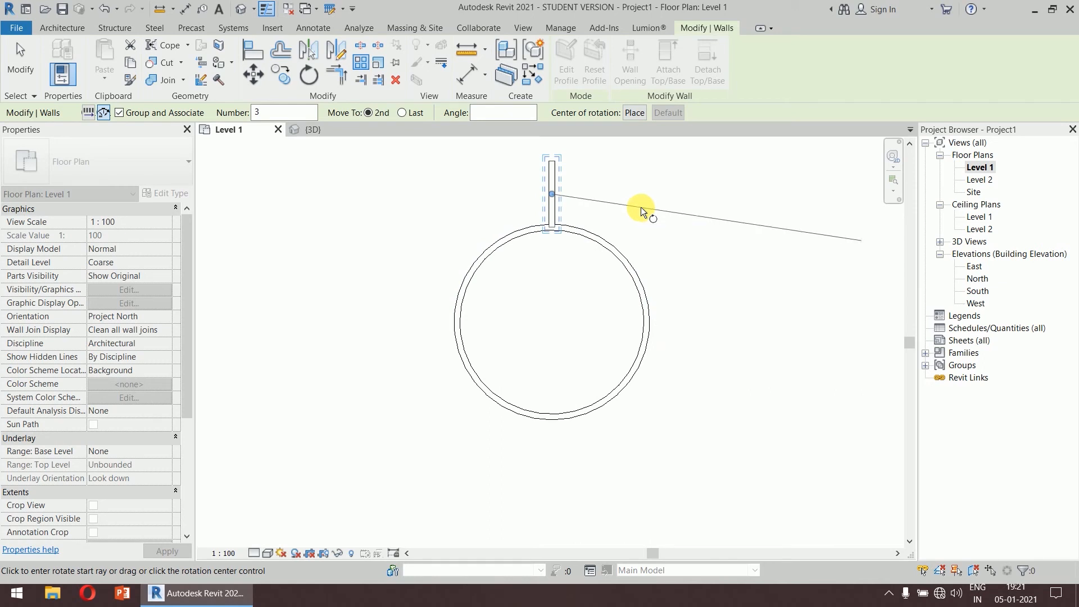
pyautogui.click(635, 113)
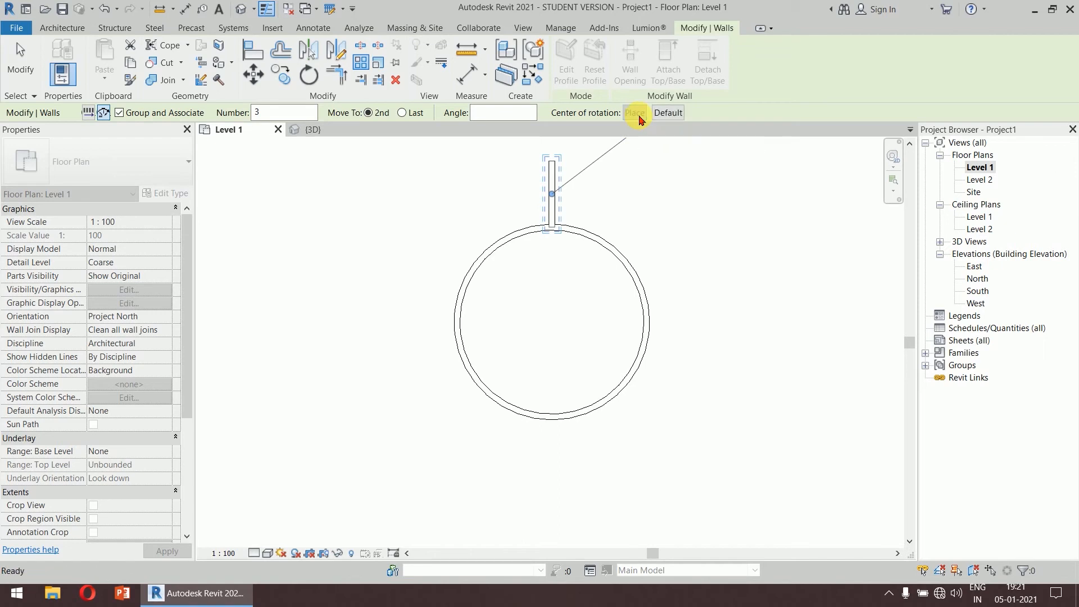
pyautogui.click(552, 323)
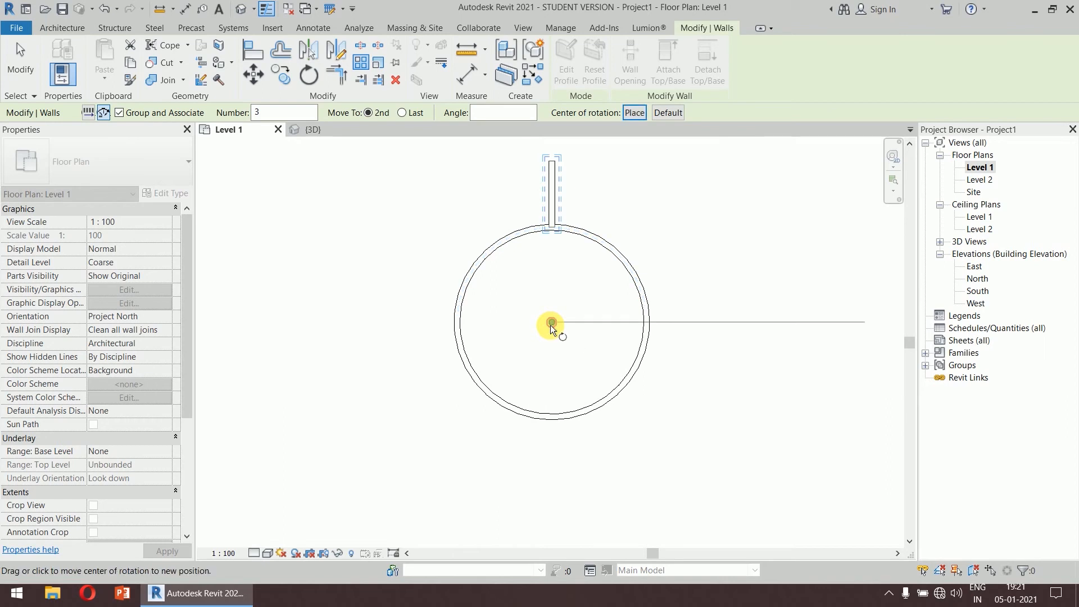
pyautogui.scroll(-1, 551, 325)
pyautogui.moveTo(550, 325); pyautogui.dragTo(535, 369, button='middle')
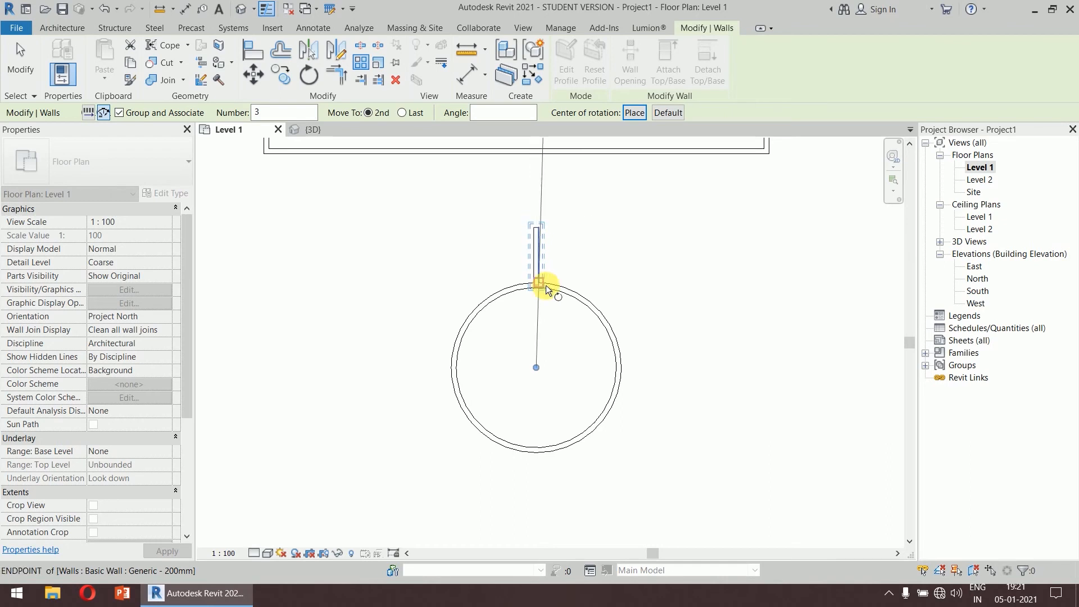
pyautogui.click(536, 191)
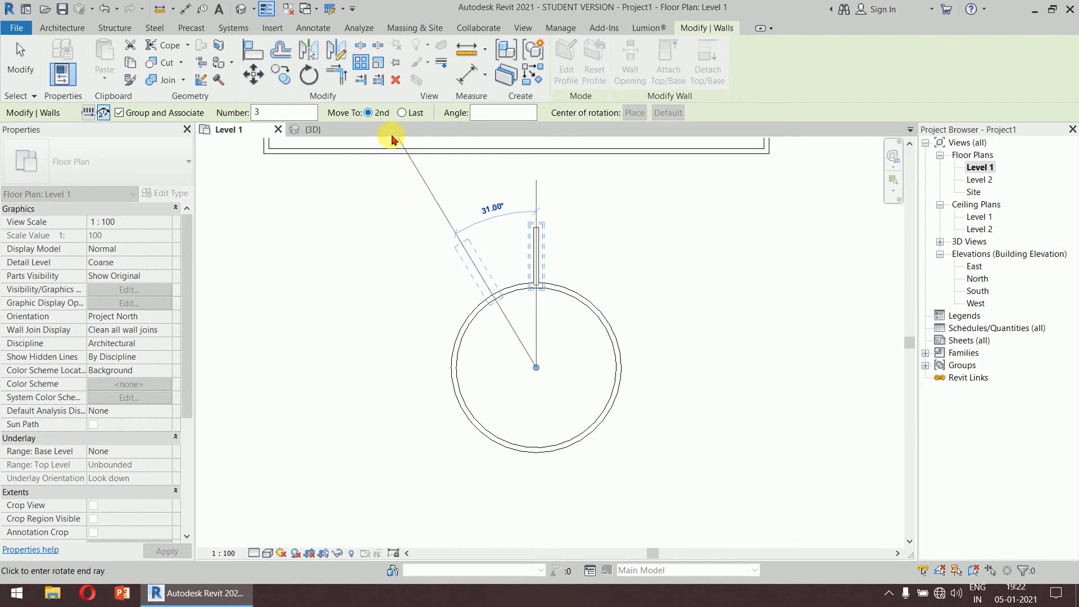
pyautogui.click(410, 112)
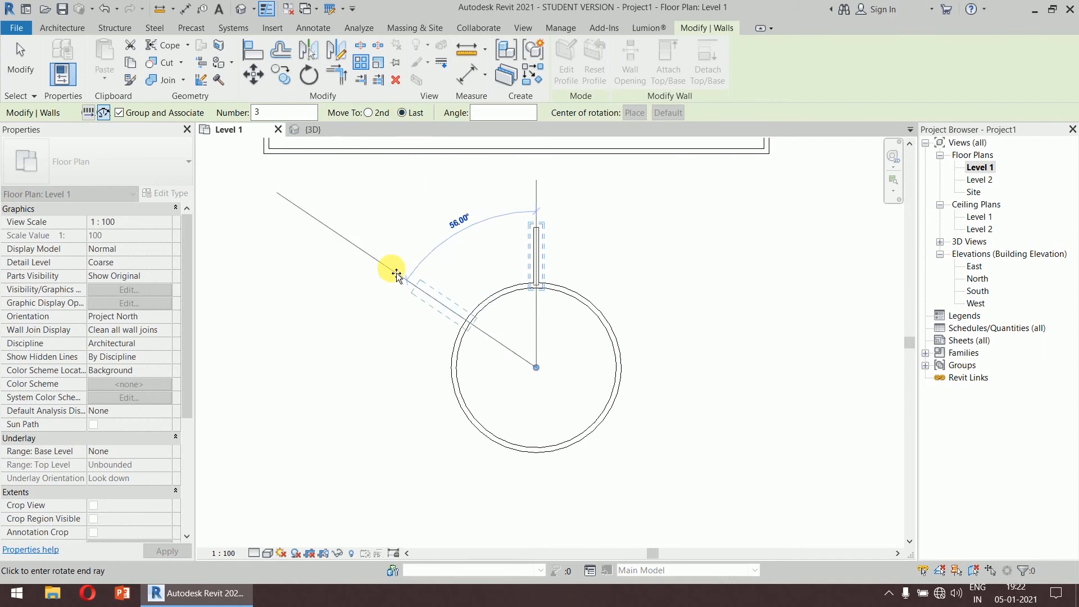
pyautogui.write('360')
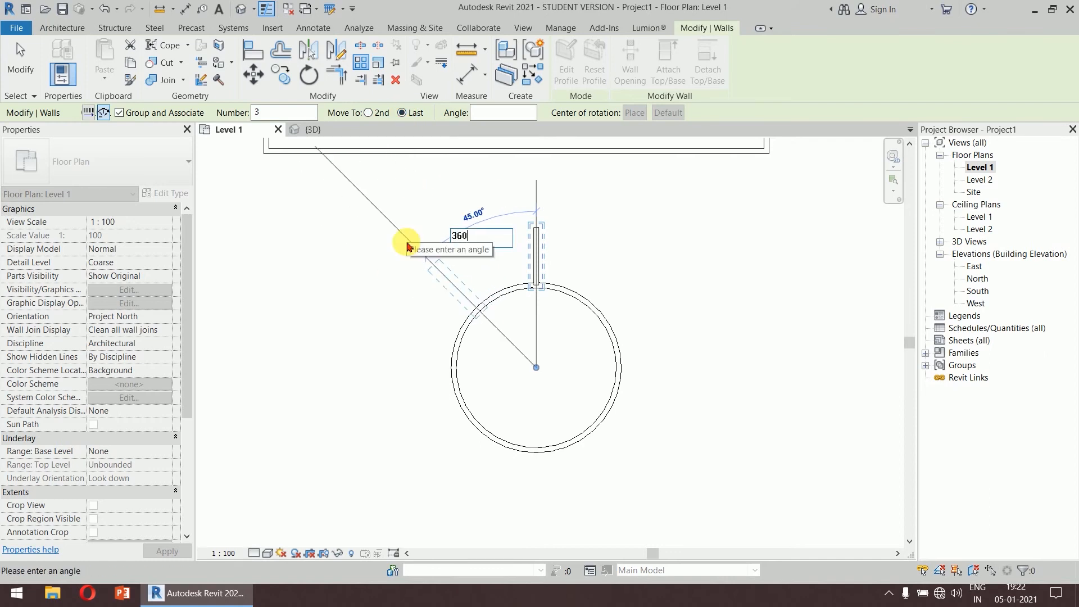
pyautogui.press('Return')
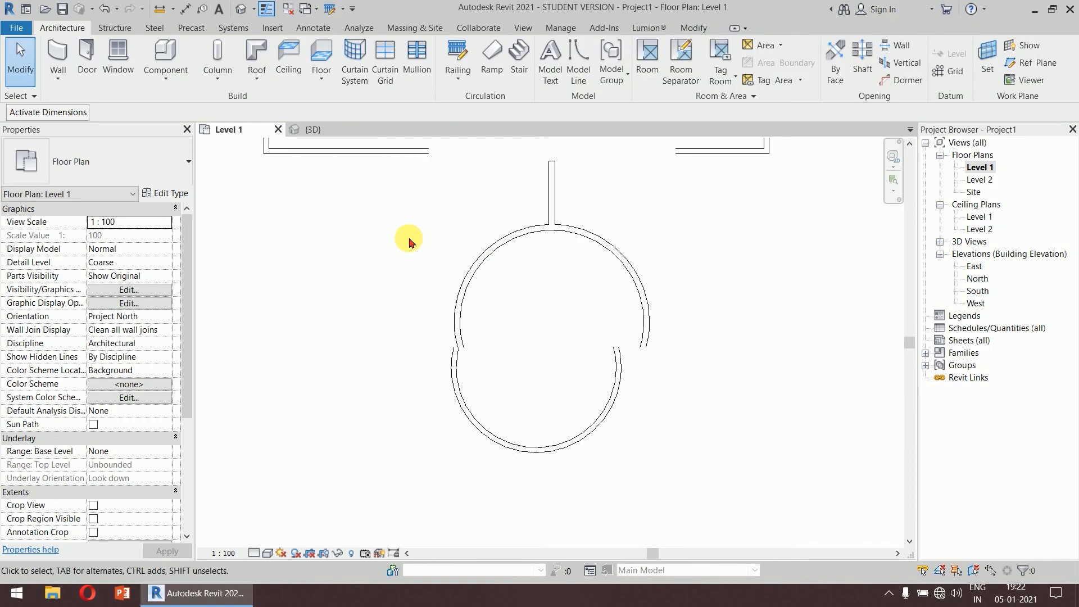
# Step: Delete the short vertical wall above the circle and undo the deletion
pyautogui.scroll(-11, 546, 273)
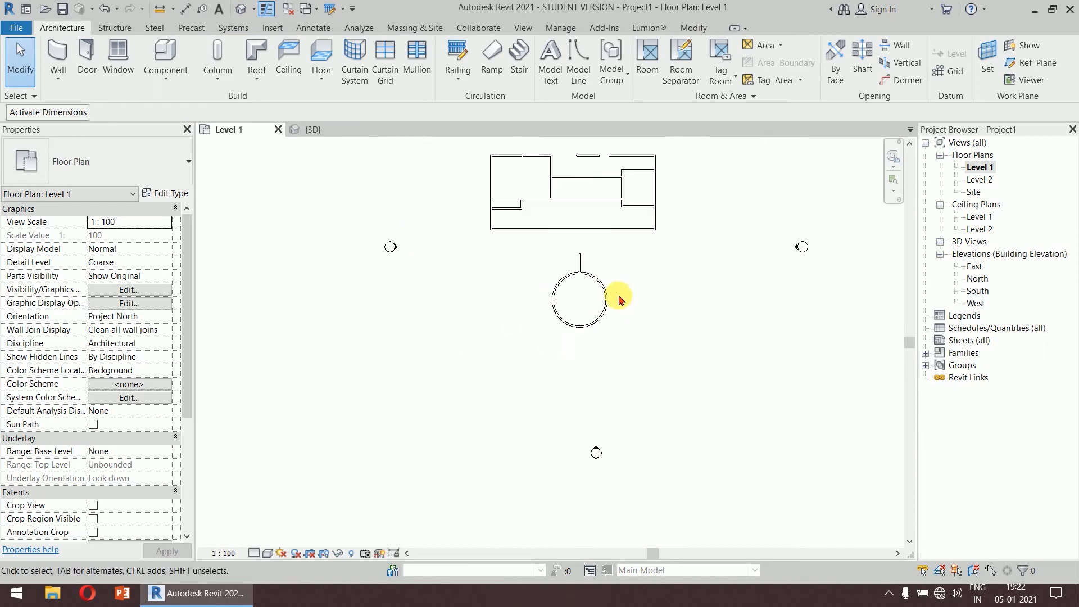
pyautogui.scroll(8, 609, 282)
pyautogui.click(545, 252)
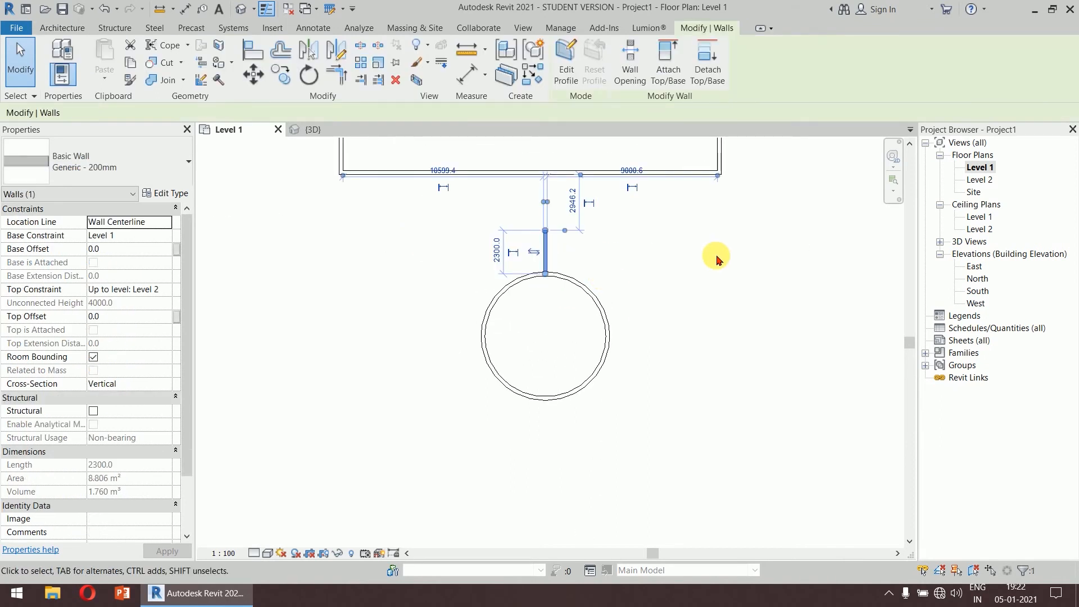
pyautogui.press('Delete')
pyautogui.hotkey('ctrl', 'z')
# Step: Try to array the short vertical wall radially about the circle's centre with 5 items over 360°, using Move To Last
pyautogui.click(545, 242)
pyautogui.scroll(1, 600, 285)
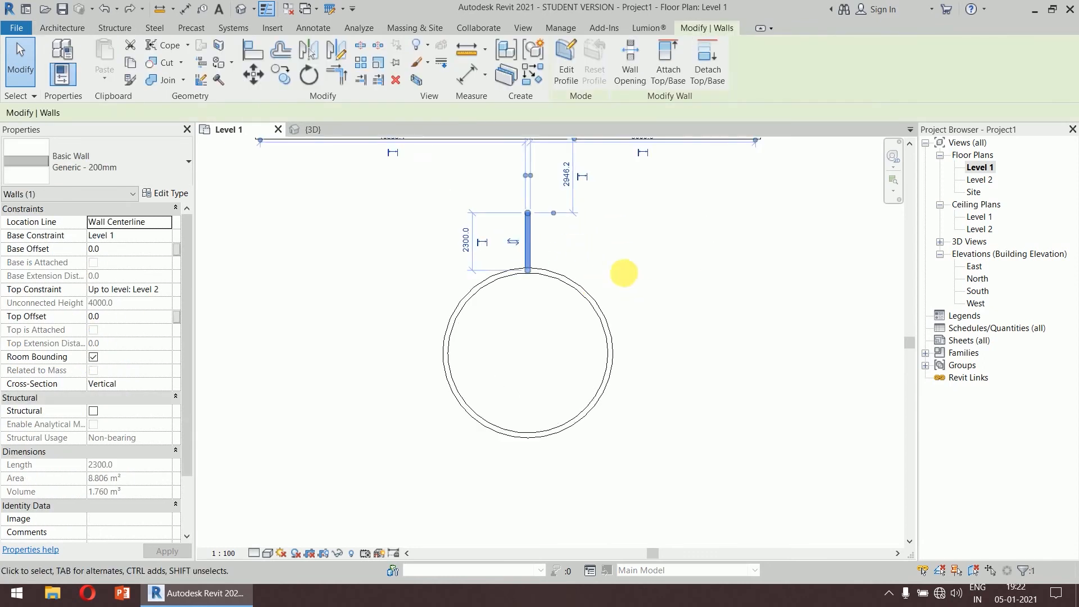
pyautogui.moveTo(636, 285); pyautogui.dragTo(609, 262, button='middle')
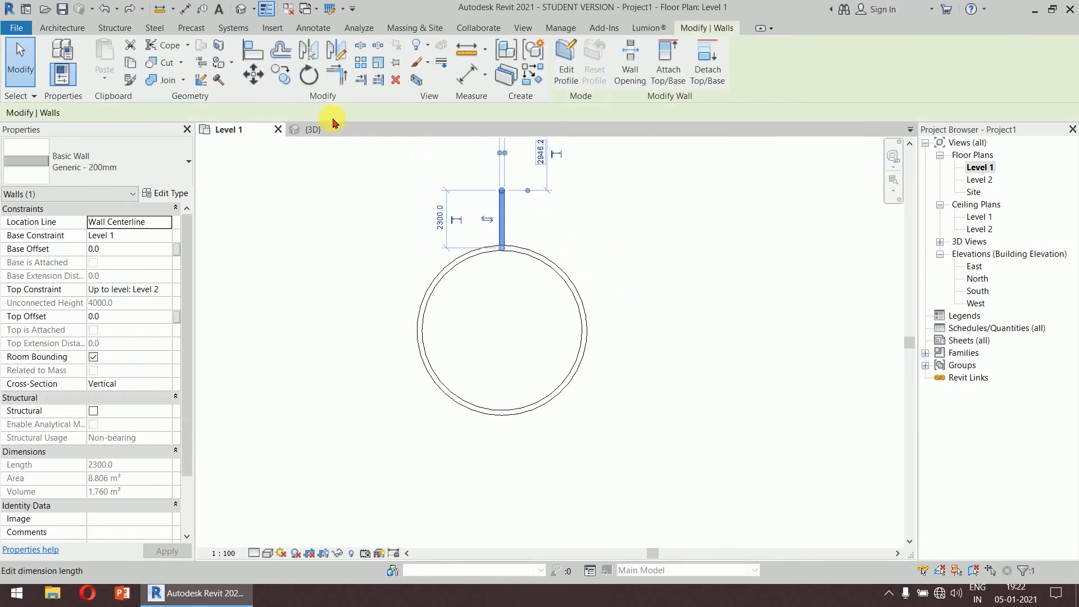
pyautogui.click(365, 64)
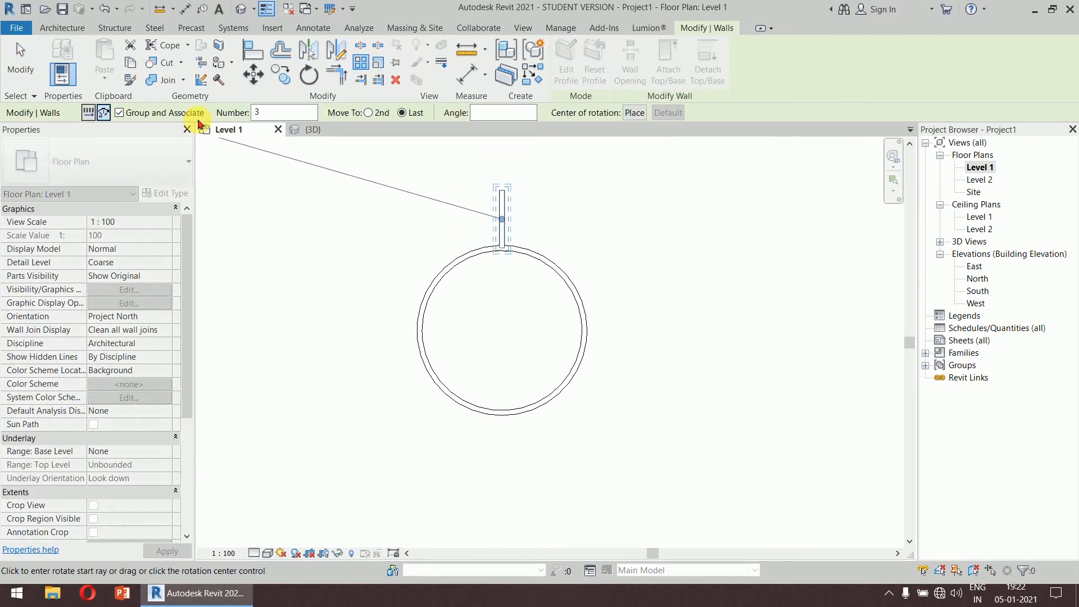
pyautogui.click(630, 116)
pyautogui.click(502, 329)
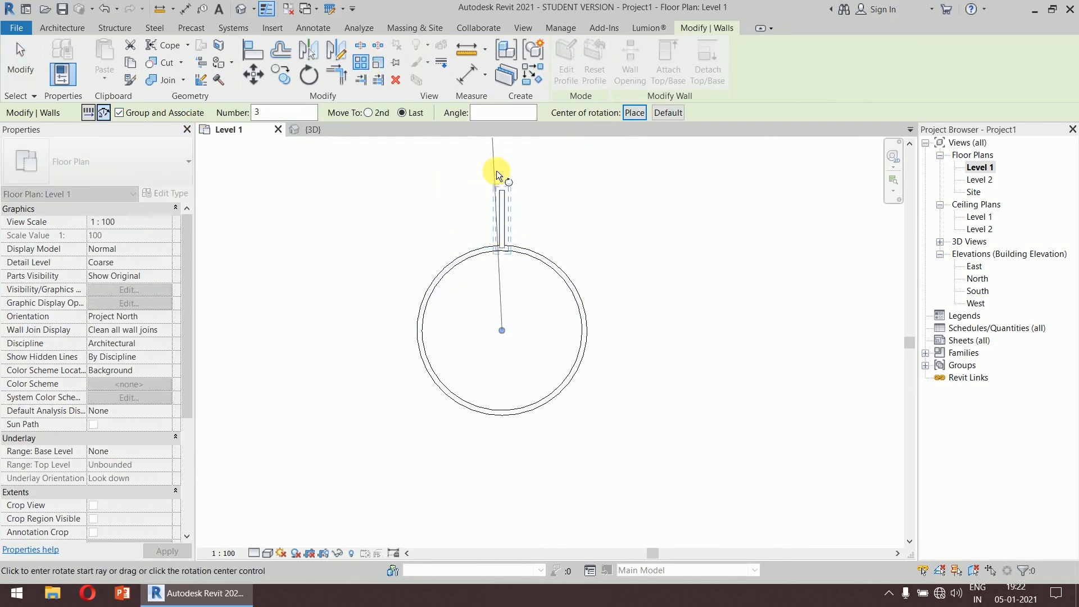
pyautogui.doubleClick(304, 116)
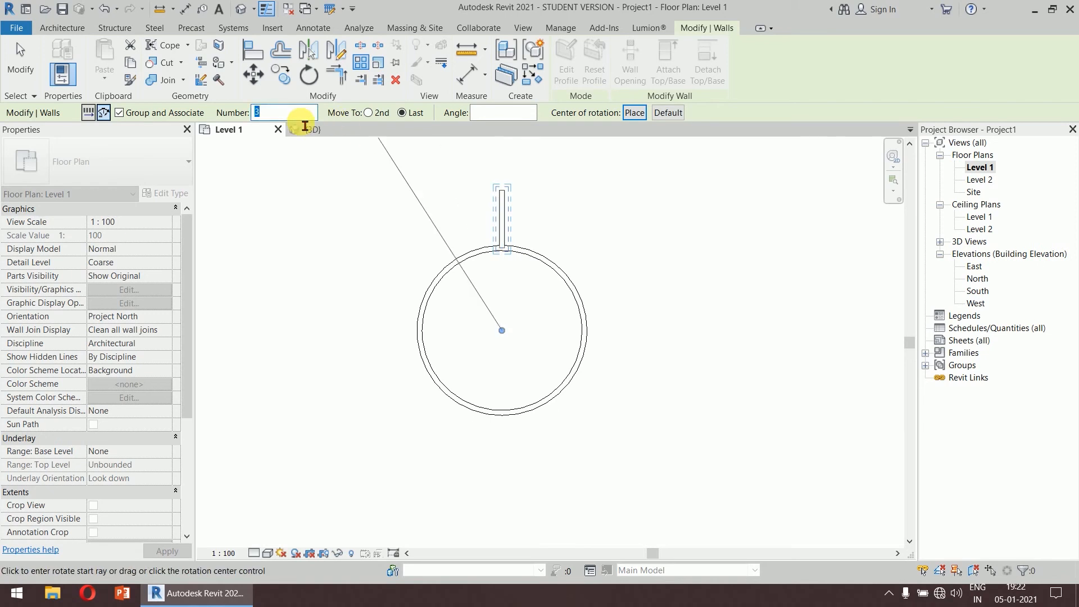
pyautogui.write('5')
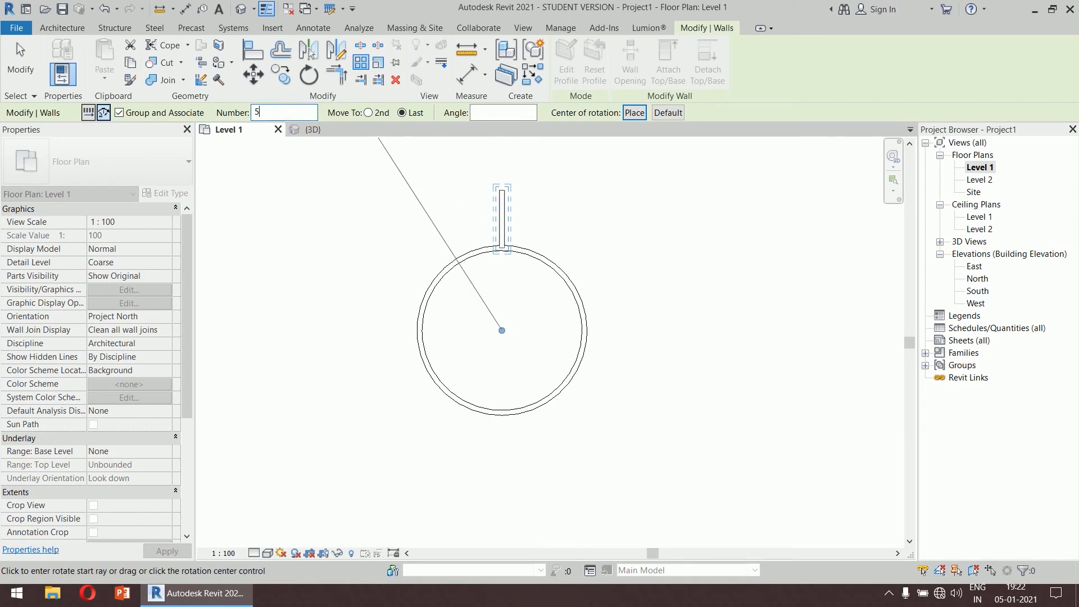
pyautogui.click(505, 144)
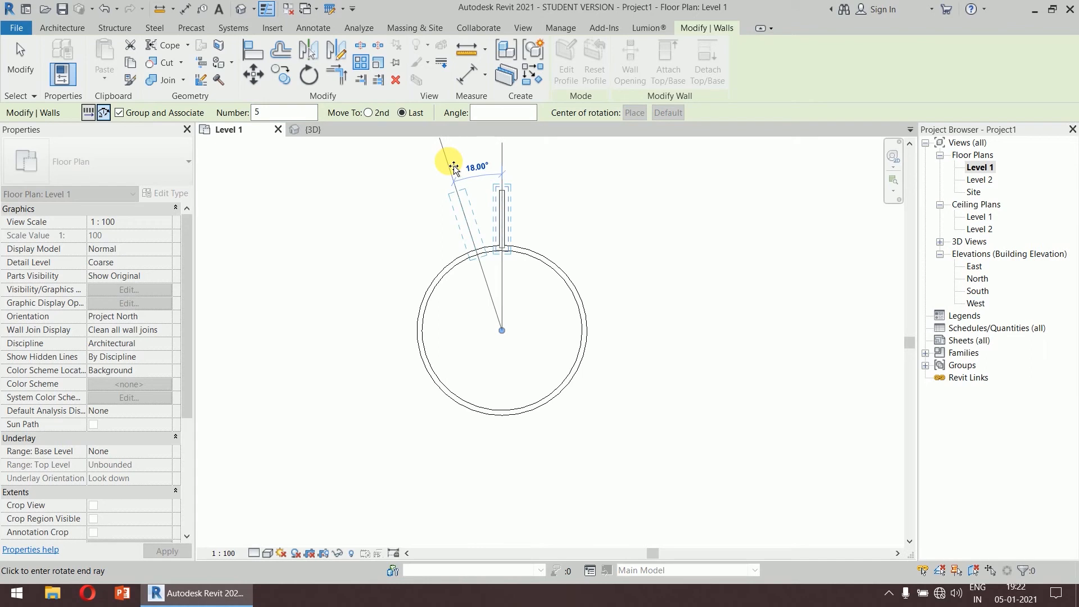
pyautogui.write('360')
pyautogui.press('Return')
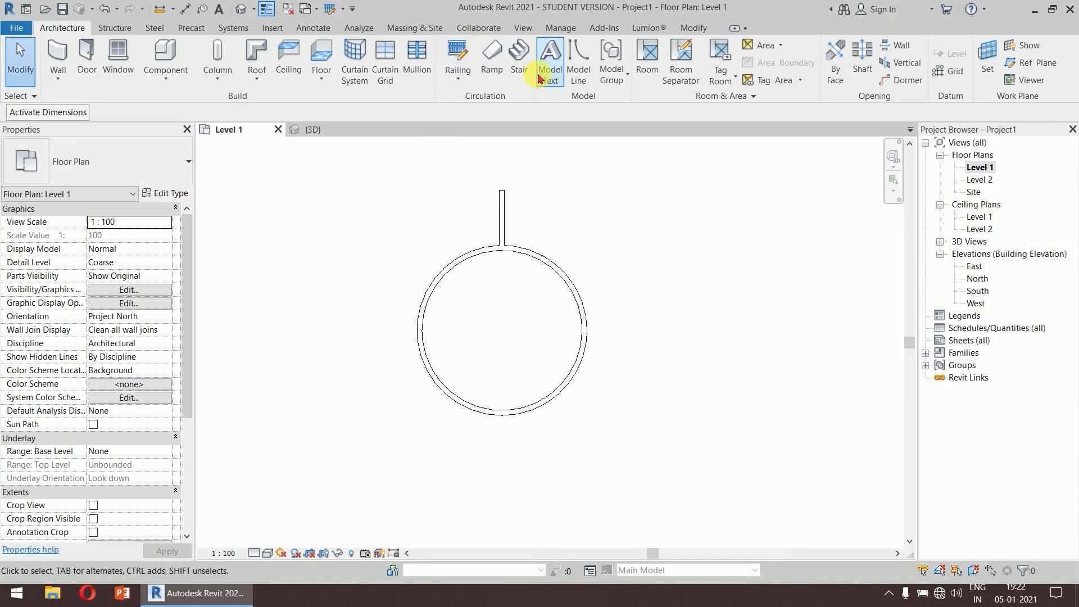
# Step: Array the short vertical wall radially about the circle's centre, counterclockwise over a partial arc using Move To Last, and set the array count to 6
pyautogui.click(502, 211)
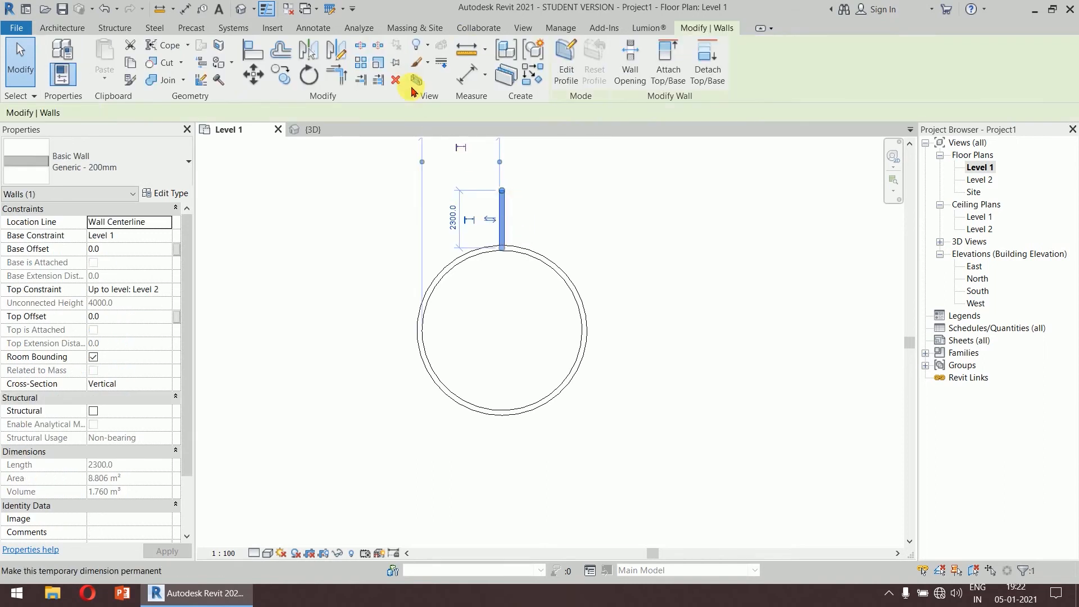
pyautogui.click(360, 59)
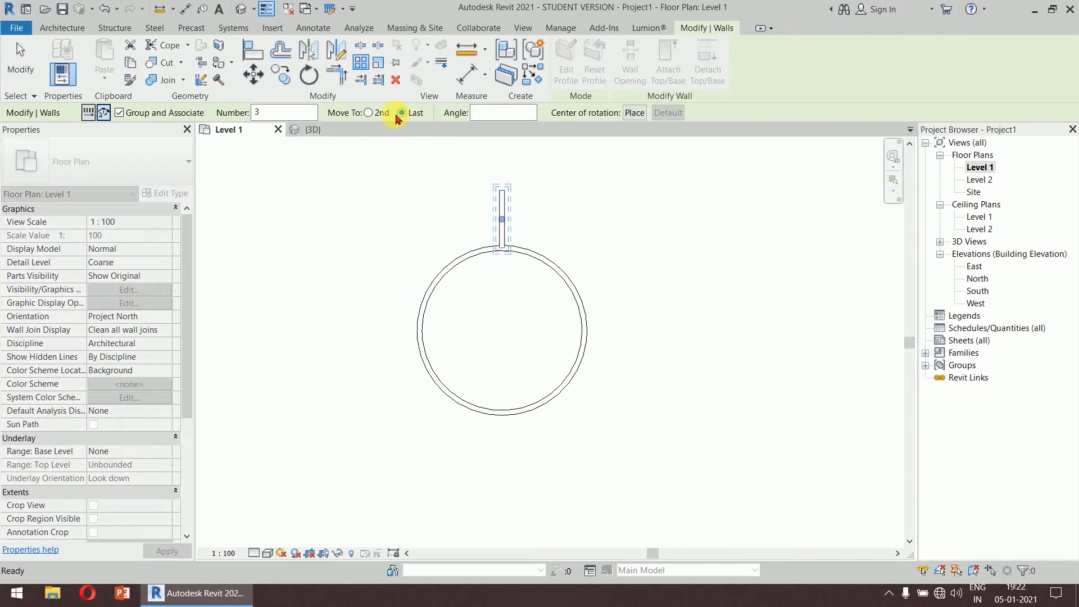
pyautogui.doubleClick(304, 119)
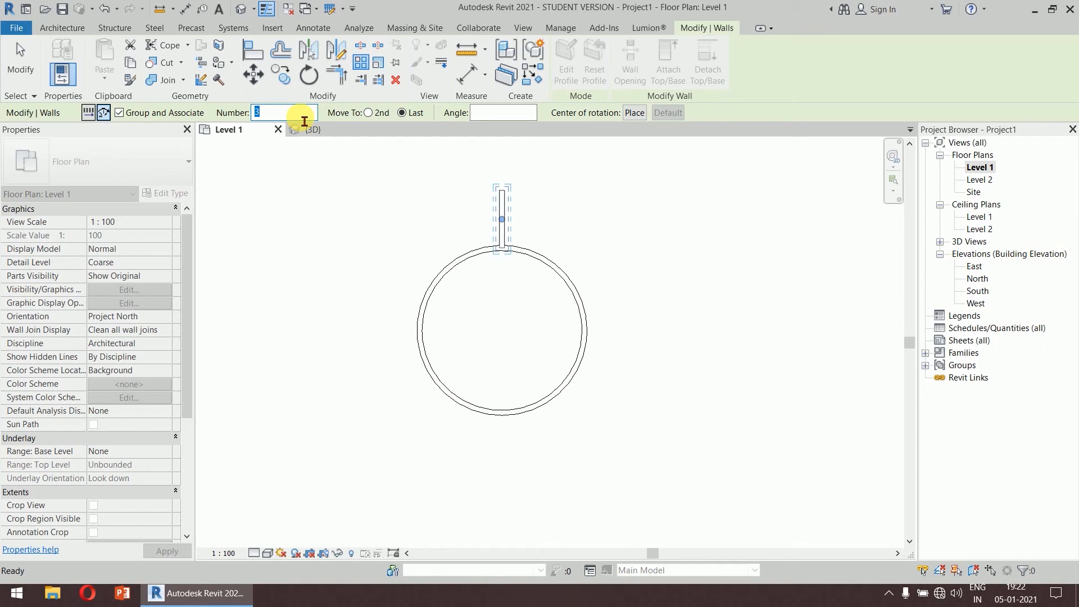
pyautogui.click(635, 112)
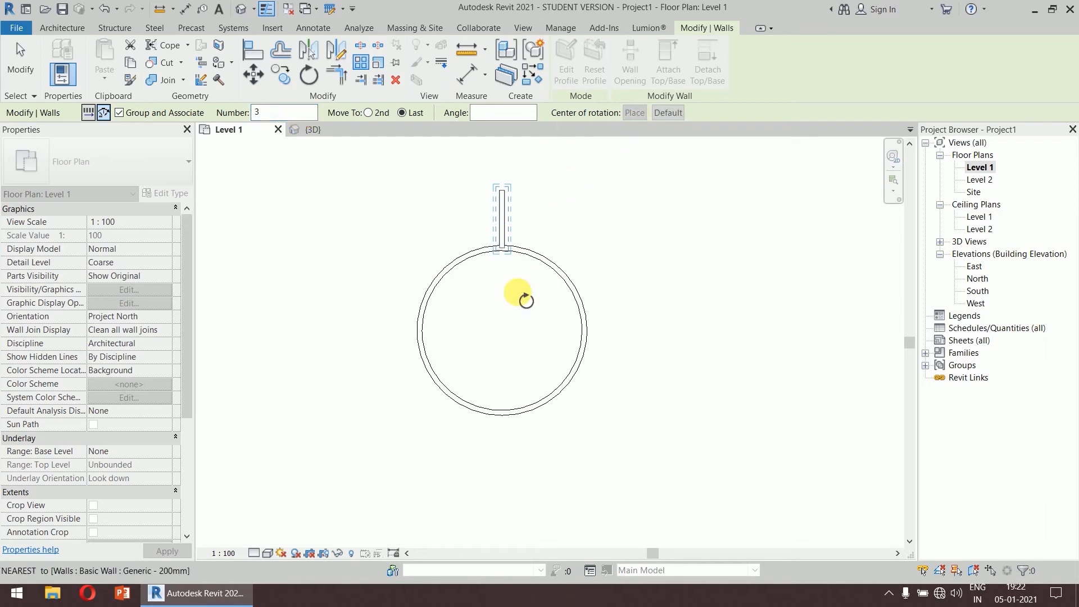
pyautogui.click(502, 330)
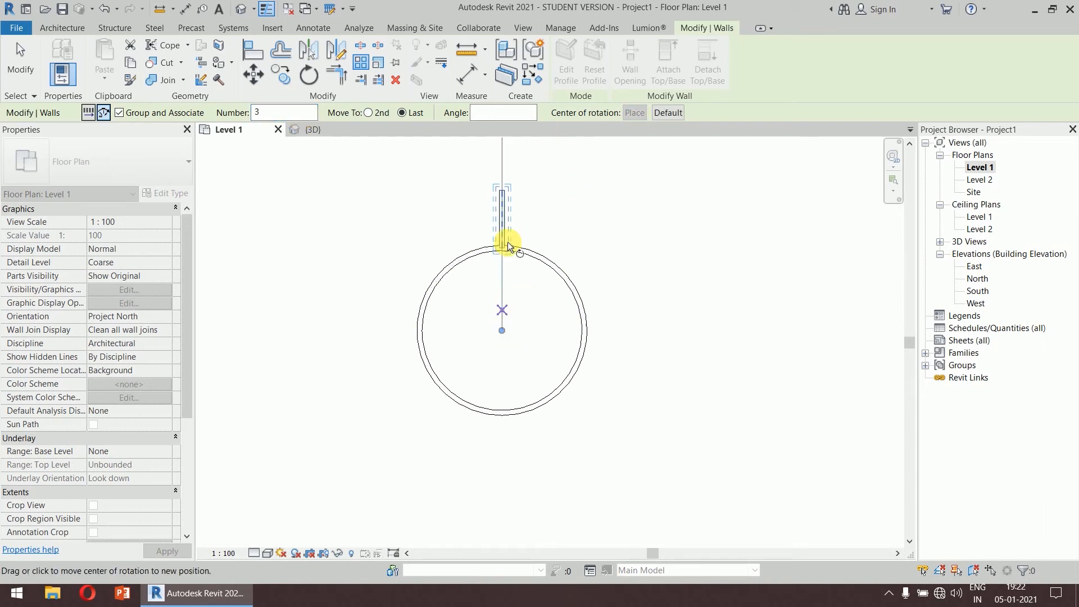
pyautogui.click(498, 159)
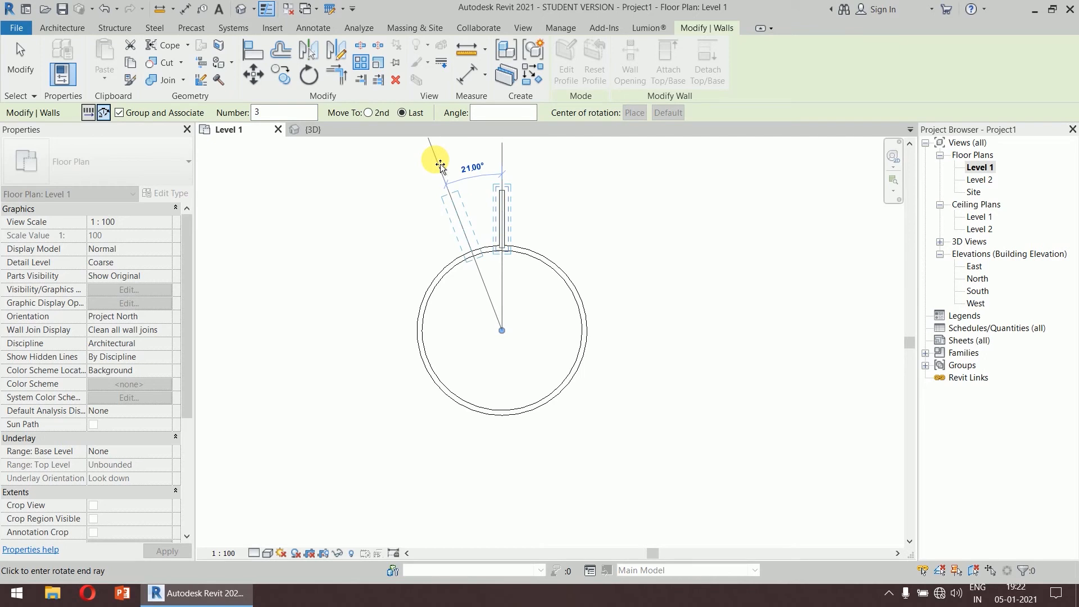
pyautogui.click(437, 164)
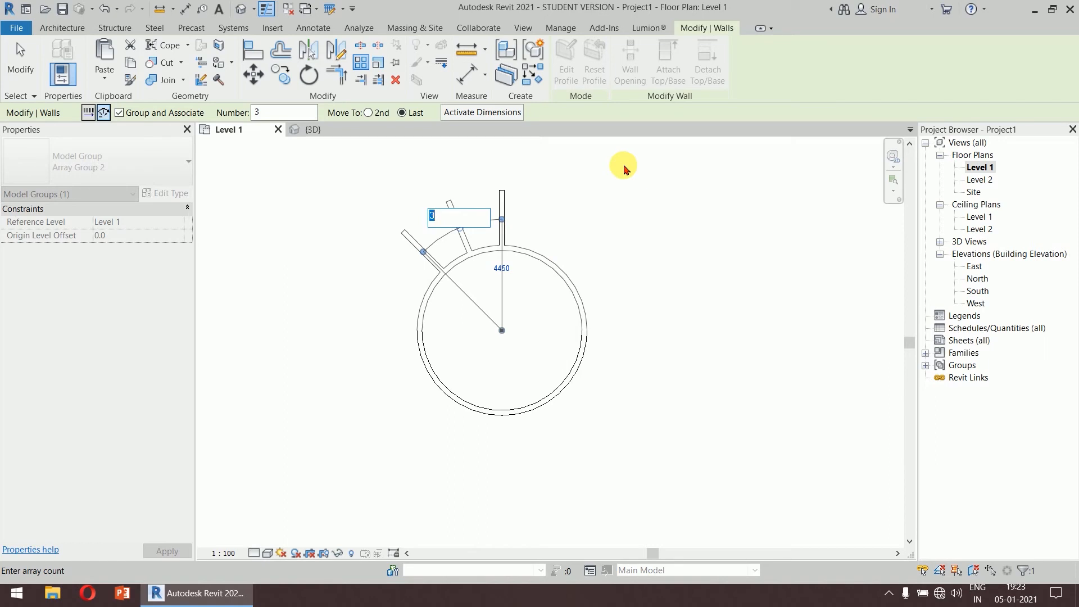
pyautogui.write('6')
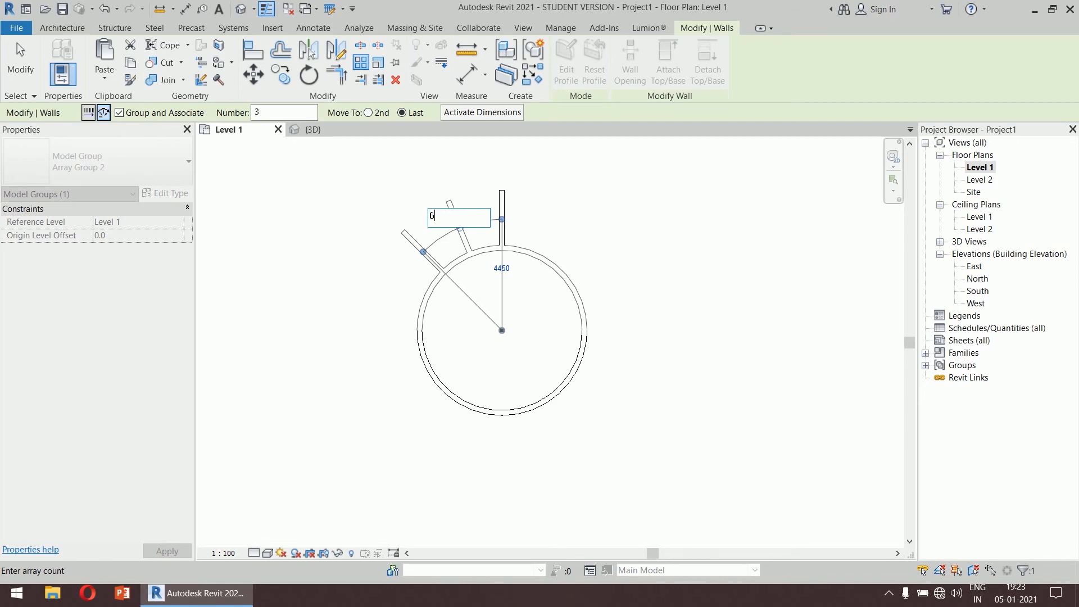
pyautogui.press('Return')
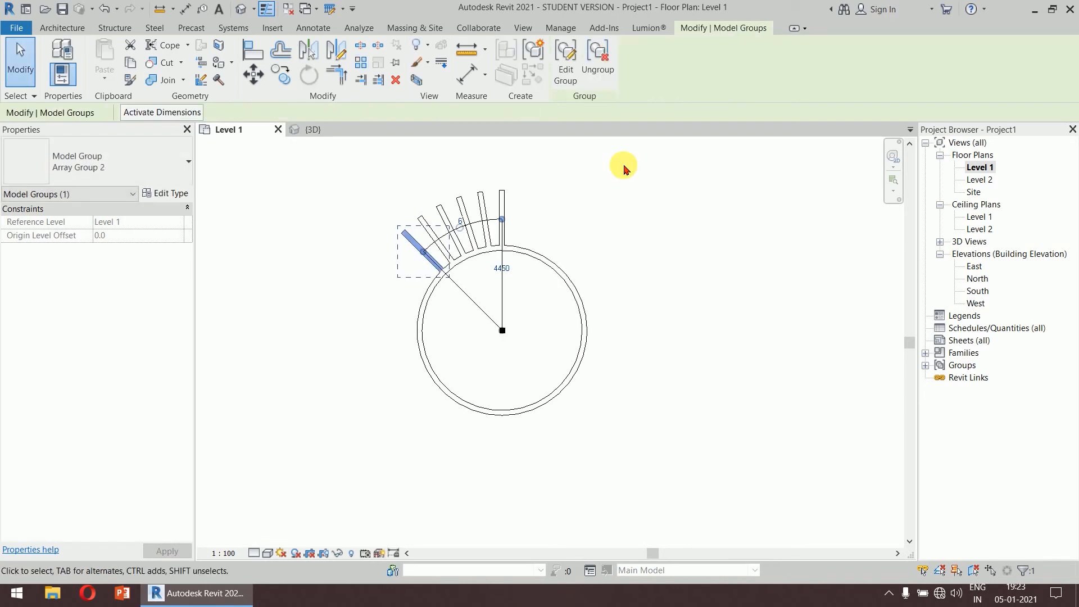
# Step: Delete the arrayed walls above the circle, keeping only the original short vertical wall
pyautogui.click(615, 241)
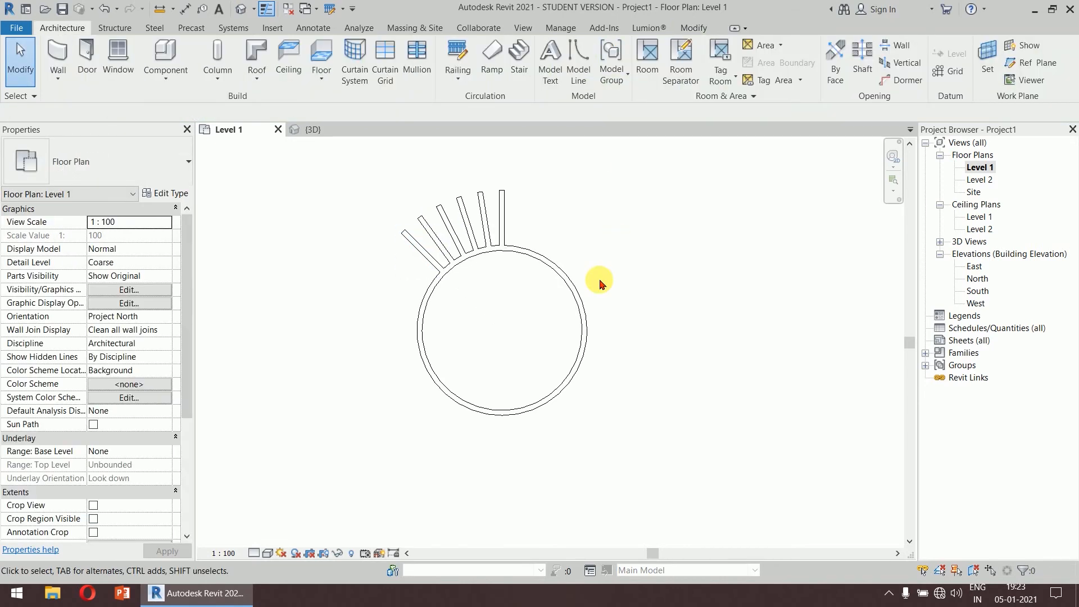
pyautogui.moveTo(509, 171); pyautogui.dragTo(387, 246)
pyautogui.press('Delete')
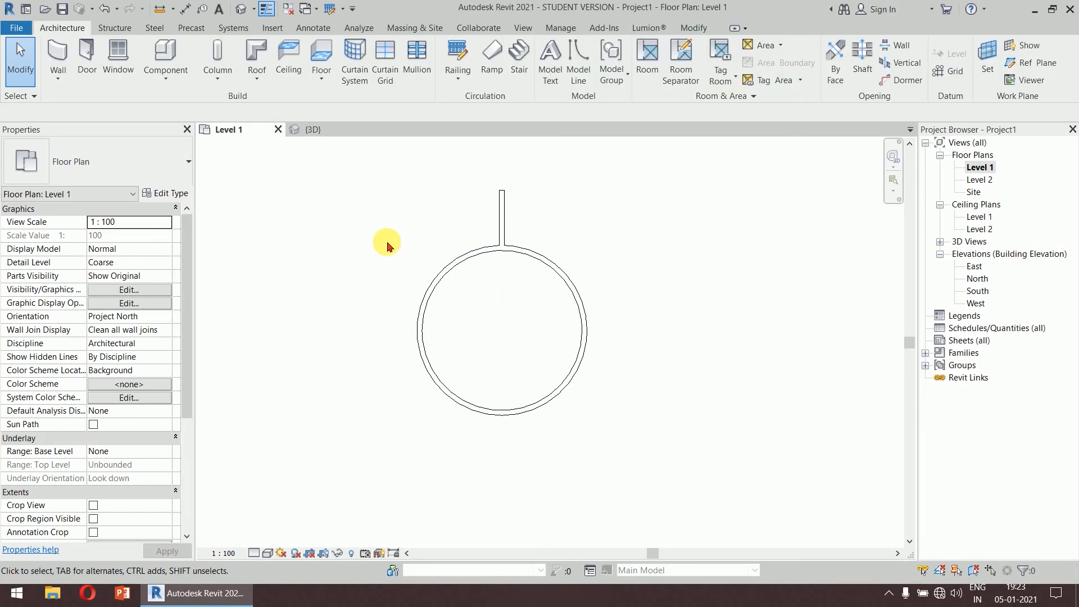
# Step: Array the short vertical wall radially about the circle's centre with 5 grouped items, using Move To 2nd, spaced evenly around the full circle
pyautogui.click(499, 201)
pyautogui.click(361, 62)
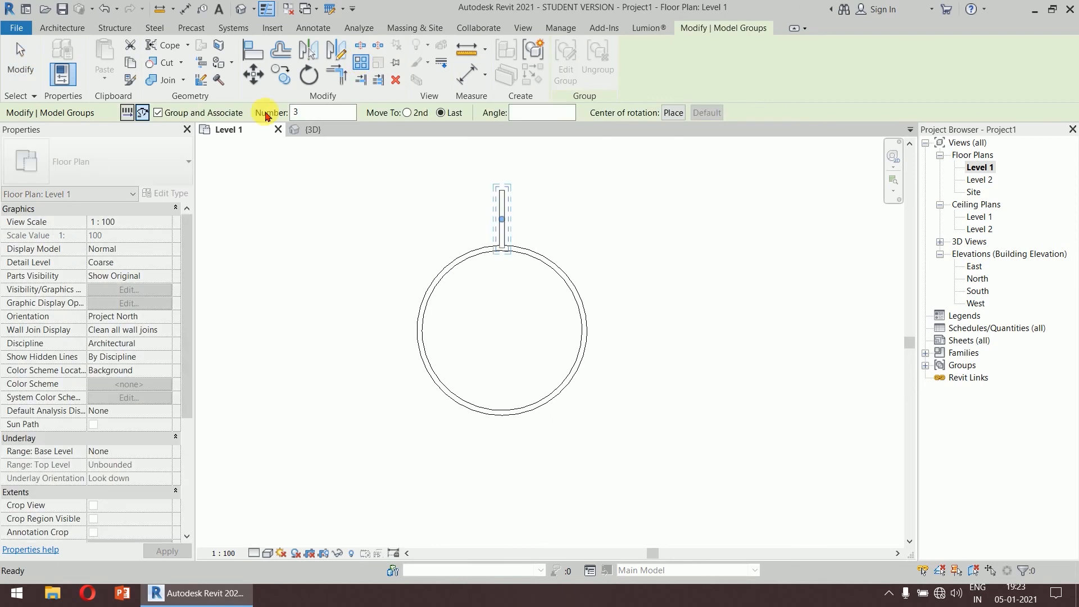
pyautogui.click(142, 113)
pyautogui.click(143, 114)
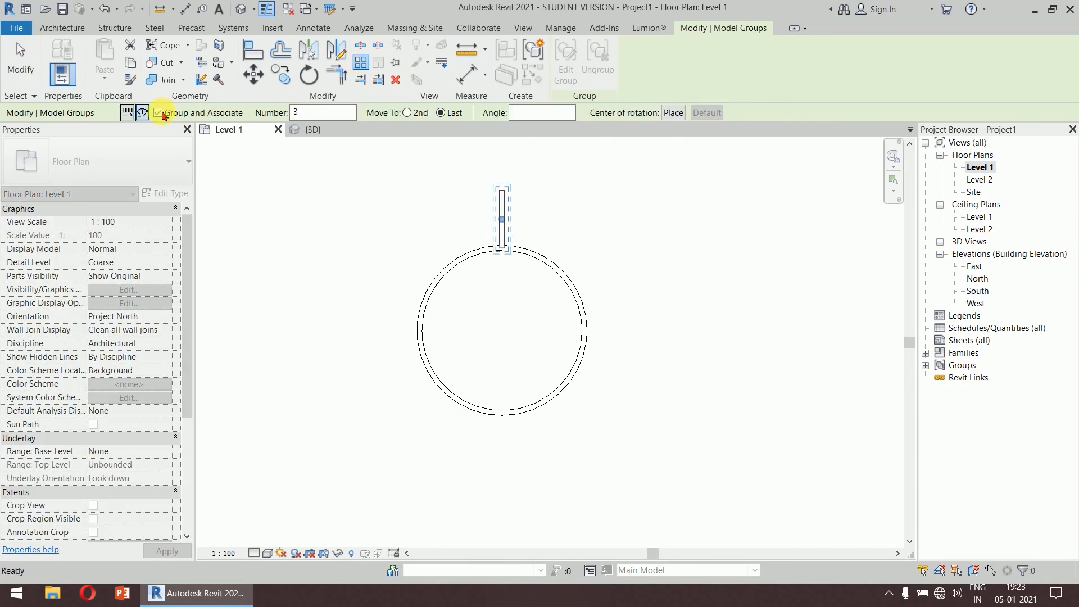
pyautogui.moveTo(335, 119); pyautogui.dragTo(293, 128)
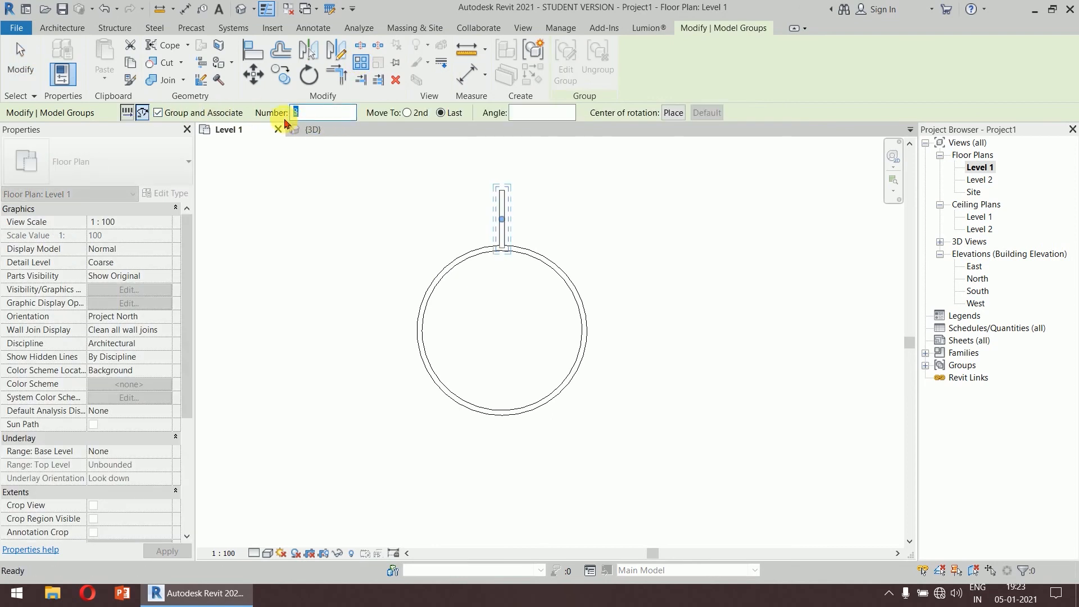
pyautogui.write('5')
pyautogui.click(407, 113)
pyautogui.click(673, 113)
pyautogui.click(502, 330)
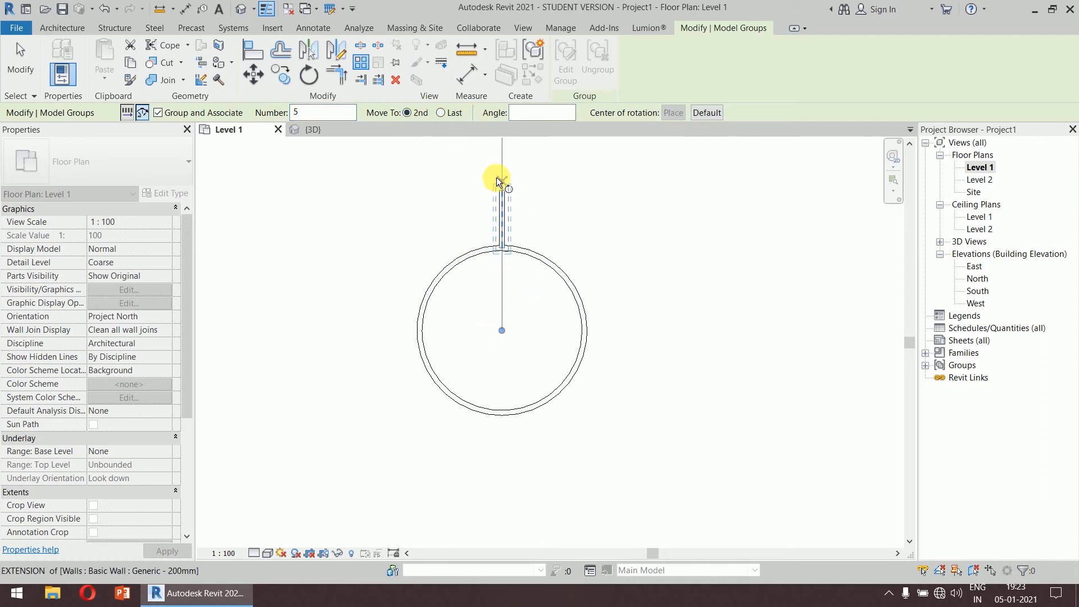
pyautogui.click(497, 161)
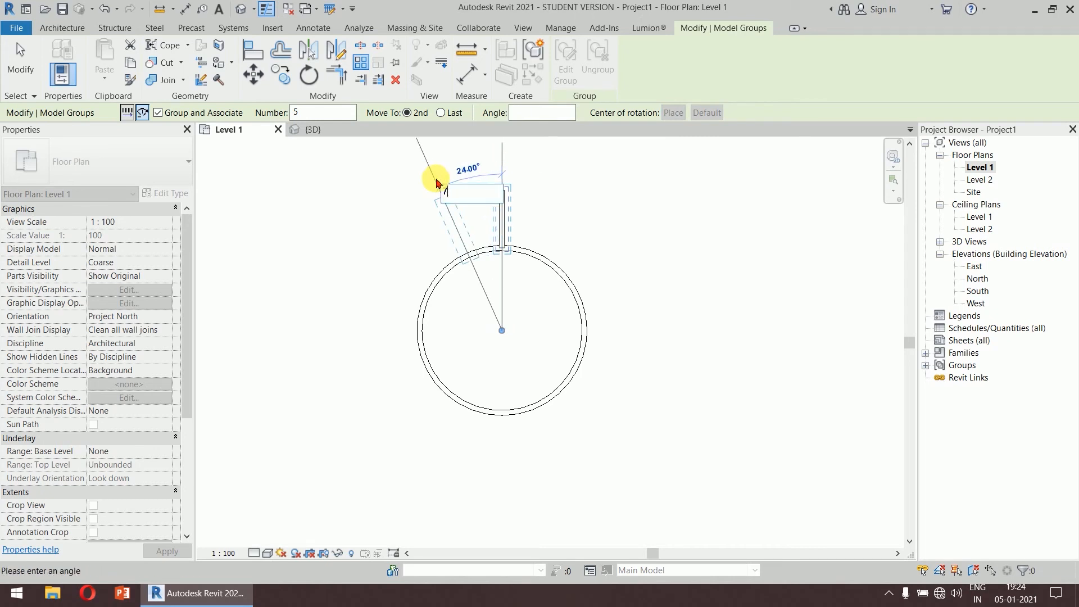
pyautogui.click(438, 183)
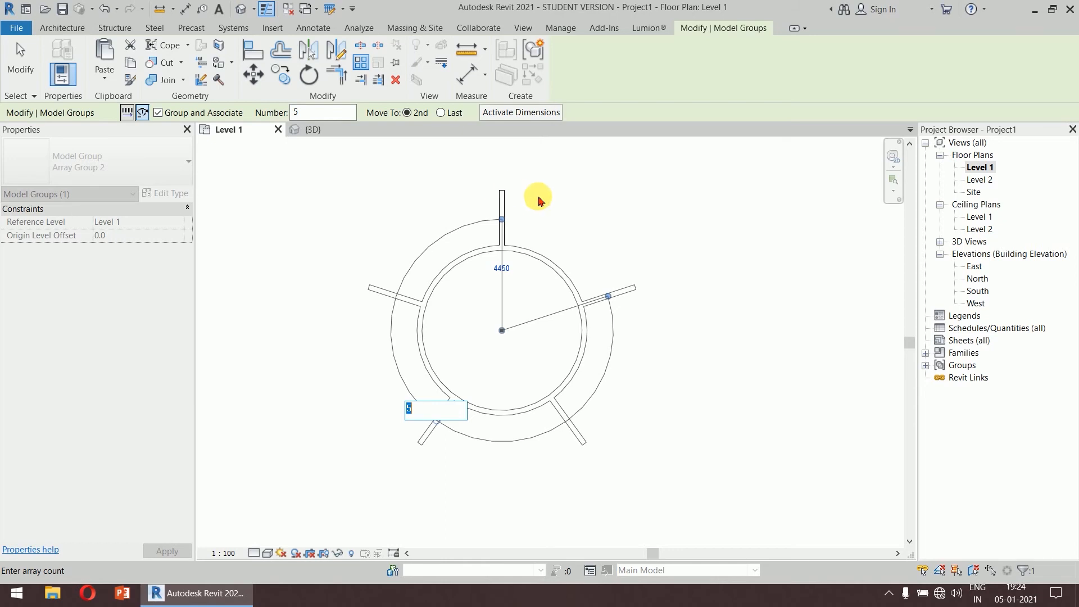
pyautogui.press('Return')
pyautogui.press('Escape')
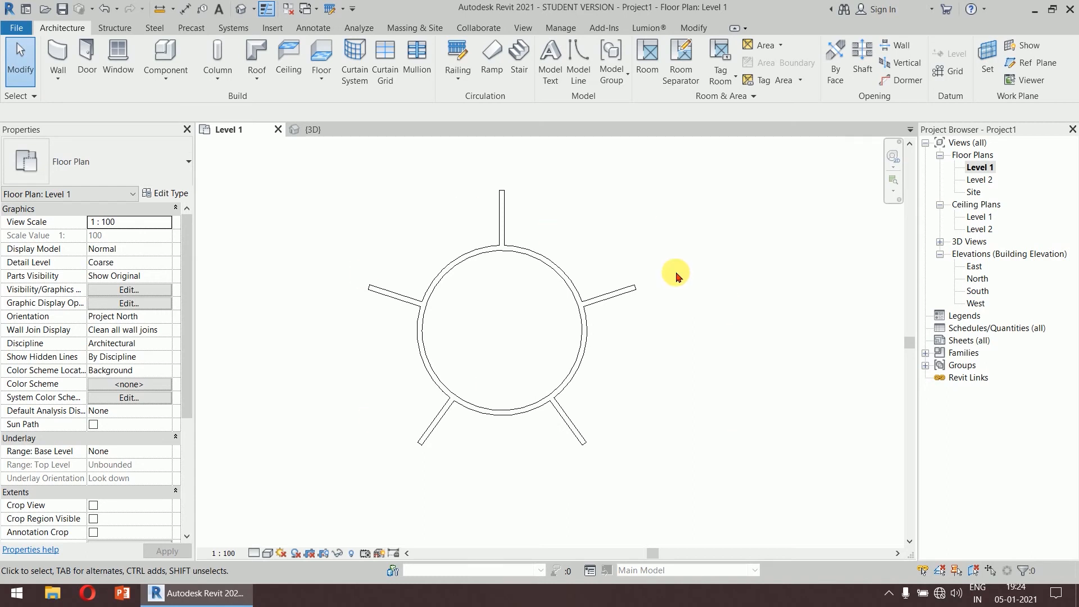
pyautogui.scroll(-1, 711, 276)
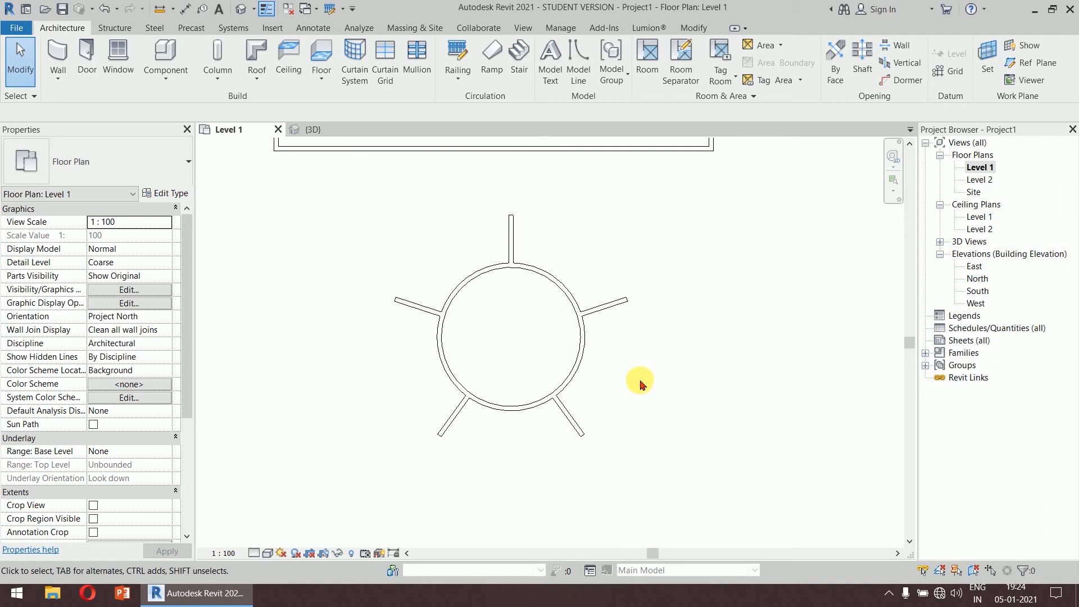
pyautogui.click(599, 374)
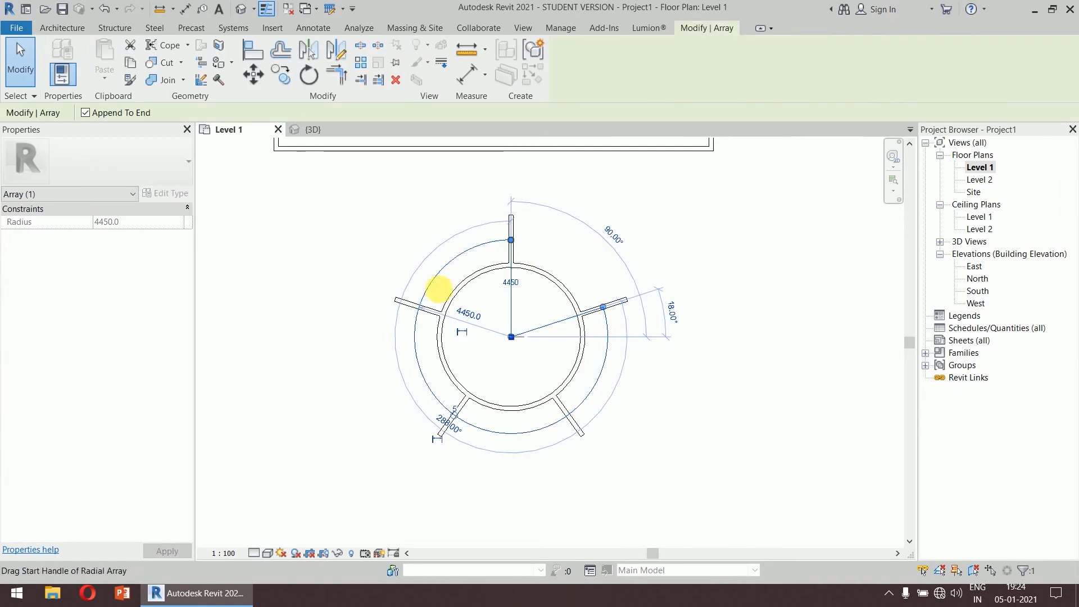
pyautogui.click(684, 385)
pyautogui.scroll(-3, 695, 366)
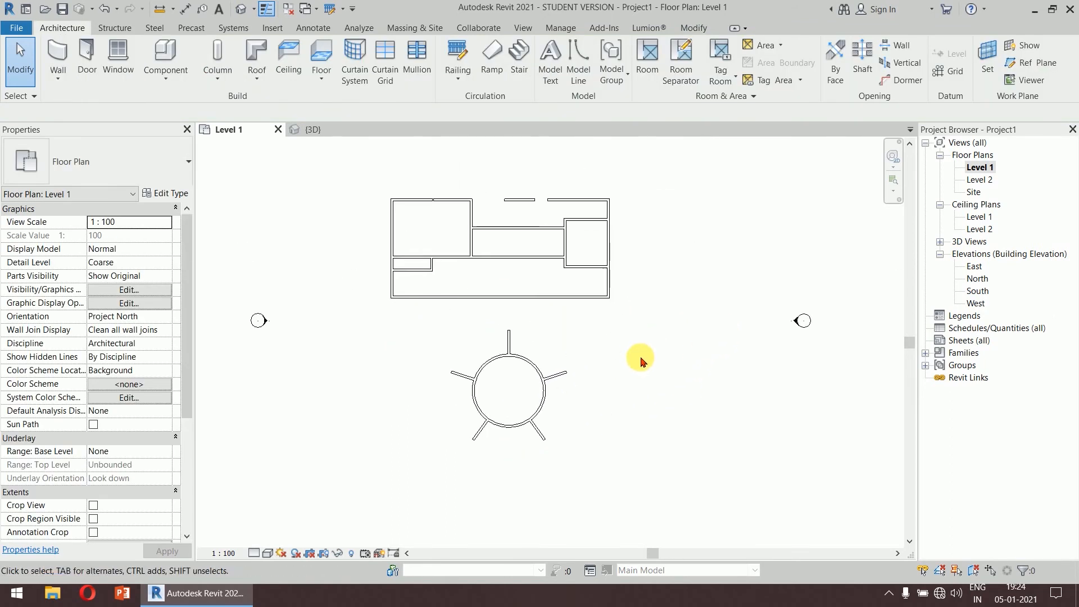
pyautogui.click(691, 29)
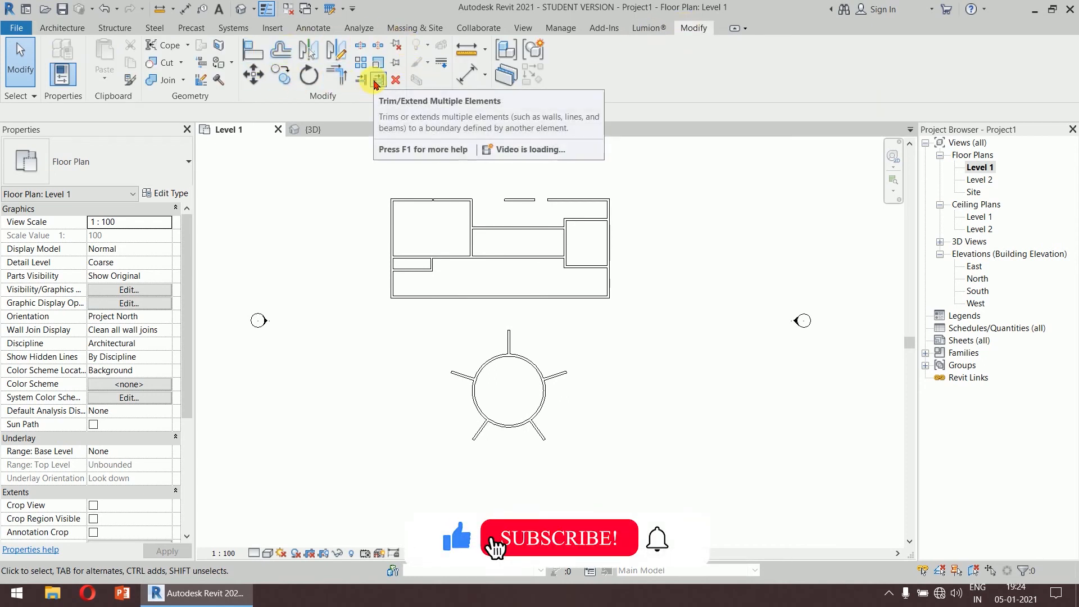
# Step: Switch to the 3D view and display the whole model with a shaded visual style
pyautogui.click(349, 134)
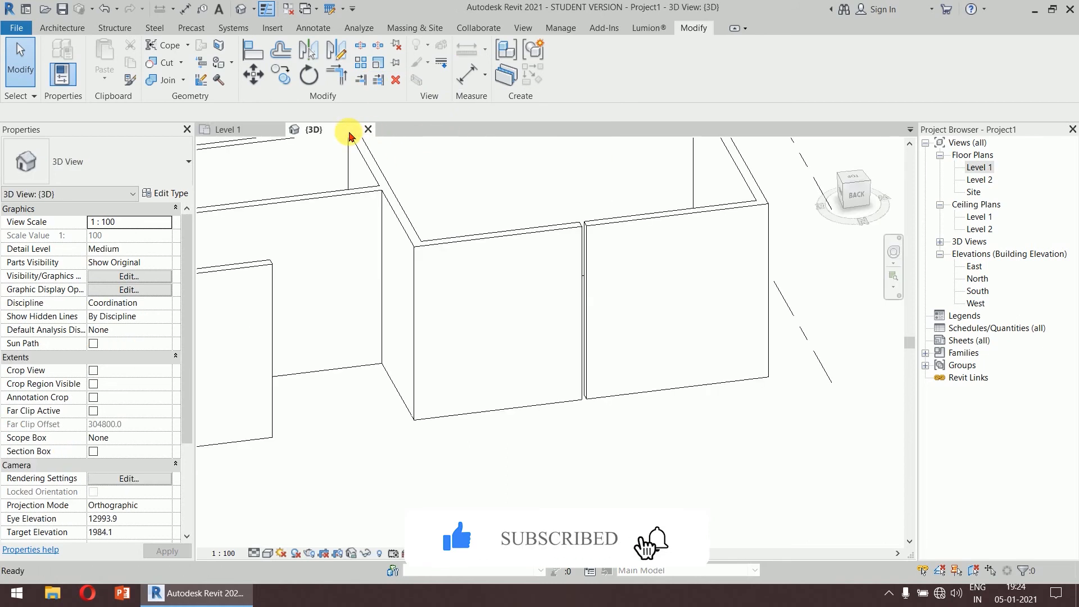
pyautogui.scroll(-4, 655, 292)
pyautogui.keyDown('shift'); pyautogui.moveTo(536, 354); pyautogui.dragTo(537, 400, button='middle'); pyautogui.keyUp('shift')
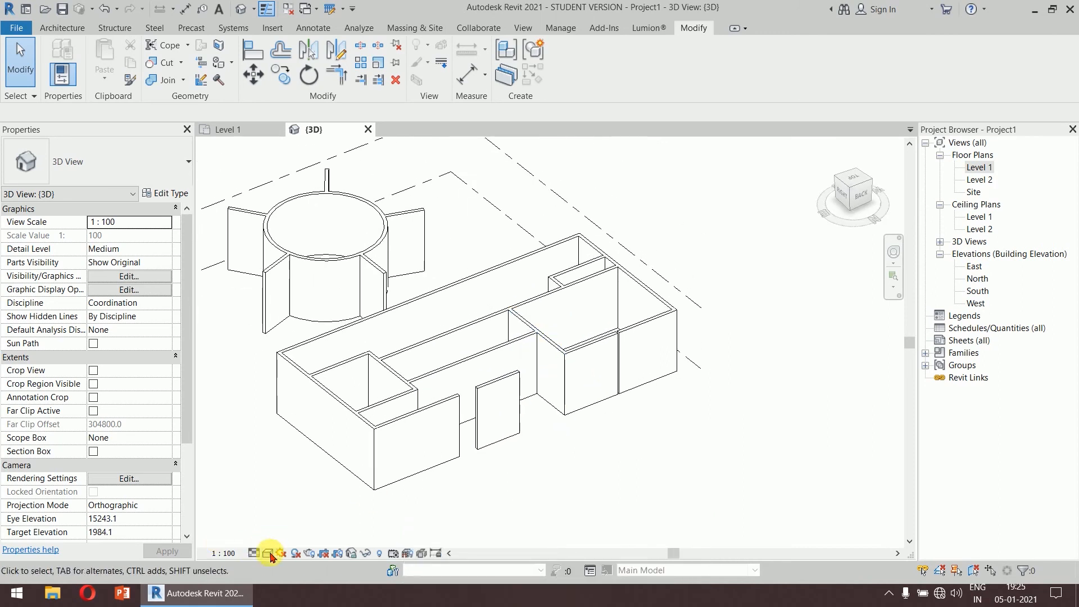
pyautogui.click(266, 554)
pyautogui.click(298, 512)
# Step: Lower the top of the interior wall behind the freestanding wall panel to a height of about 2980 mm
pyautogui.scroll(2, 585, 444)
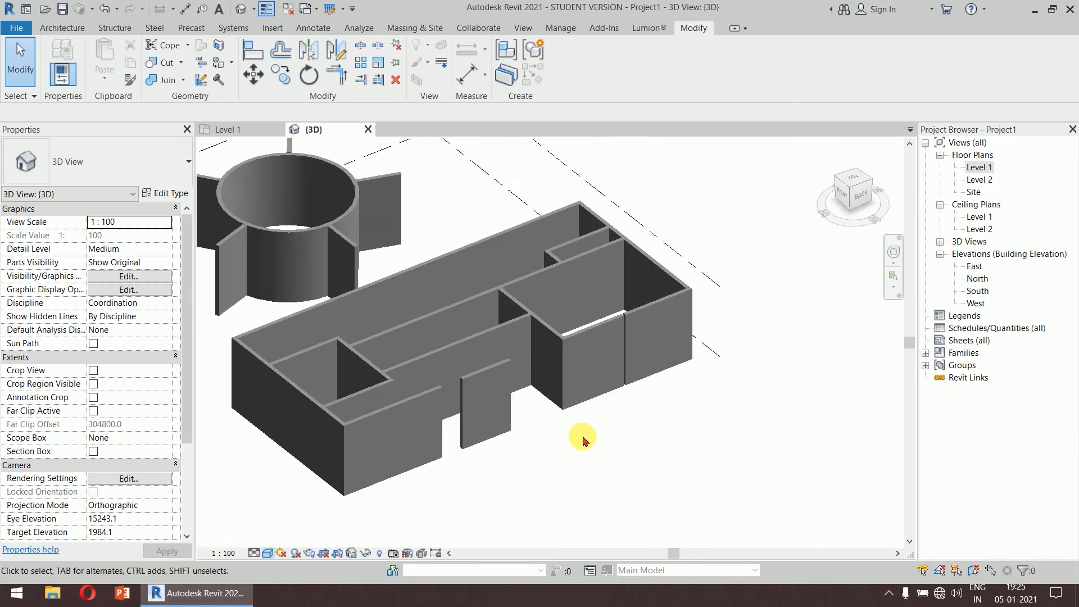
pyautogui.scroll(4, 694, 393)
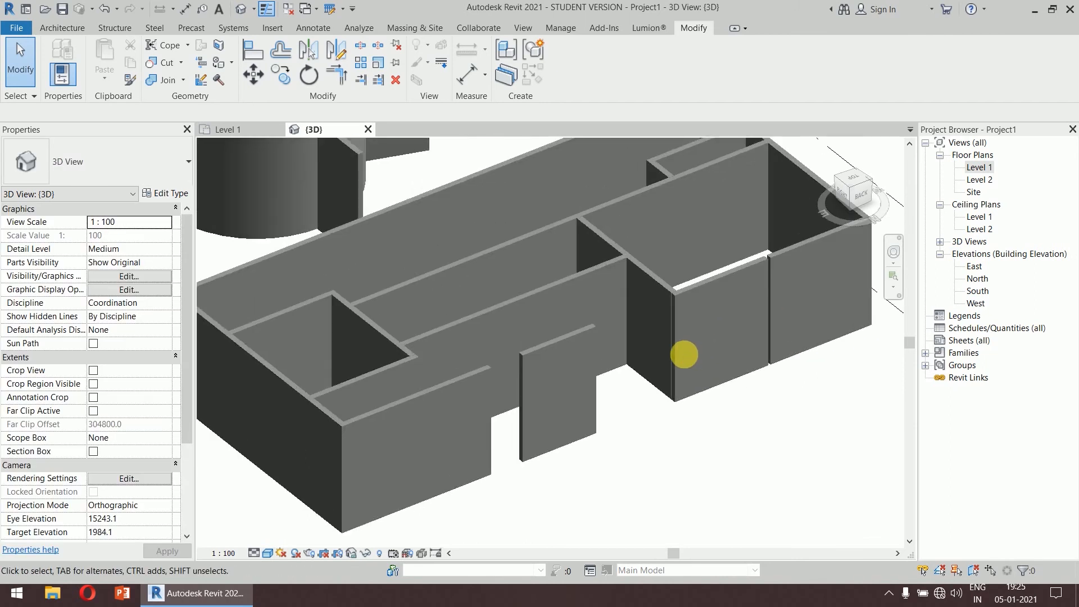
pyautogui.click(582, 264)
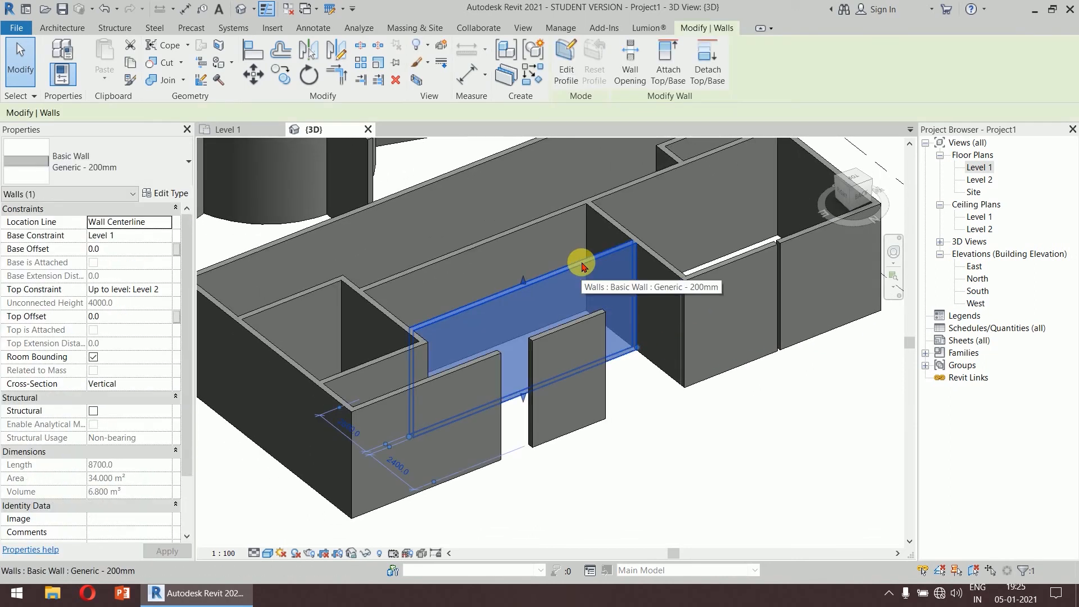
pyautogui.moveTo(582, 264); pyautogui.dragTo(590, 373)
pyautogui.click(751, 457)
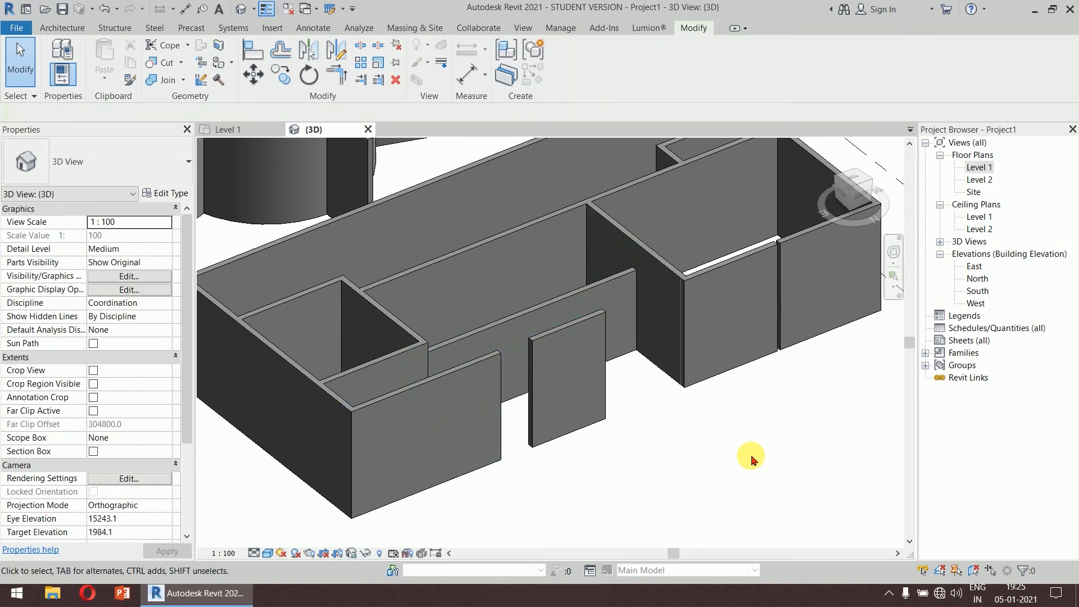
# Step: Change the type of the lowered interior wall to Generic - 300mm
pyautogui.click(544, 302)
pyautogui.click(163, 162)
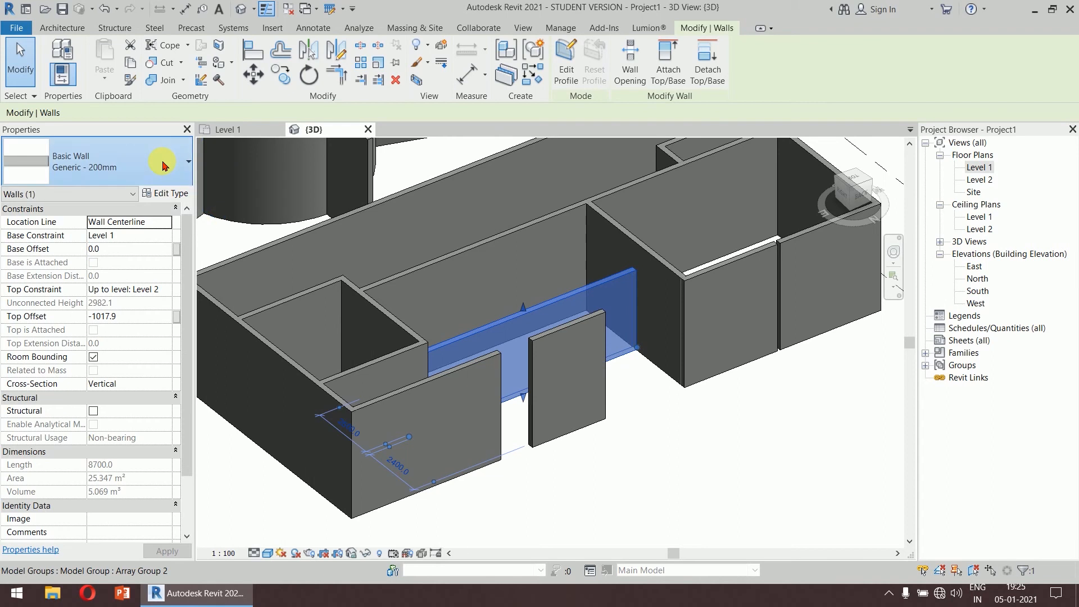
pyautogui.click(121, 329)
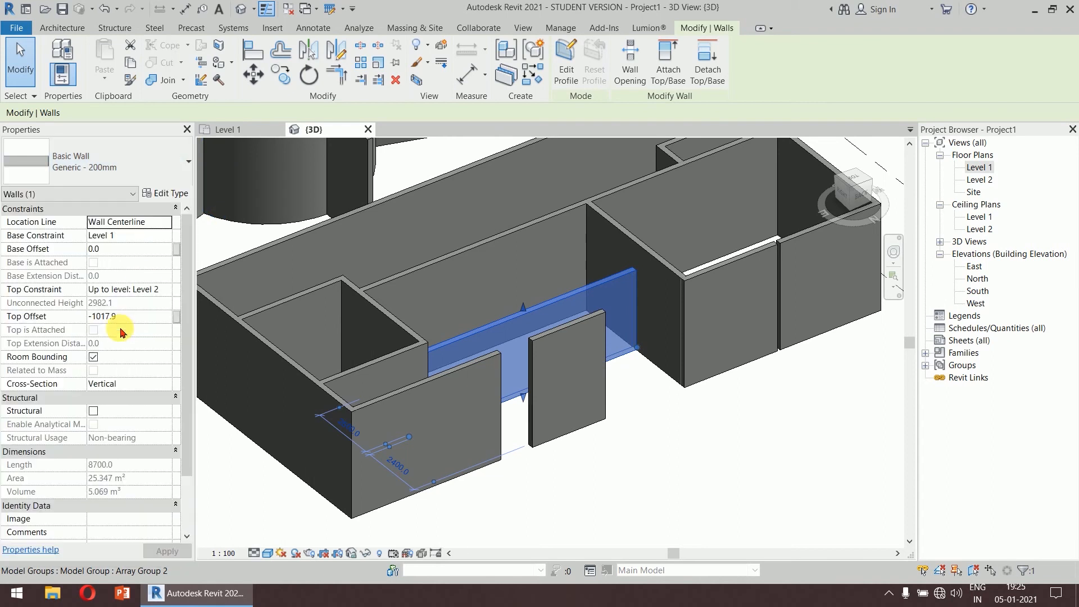
pyautogui.click(772, 465)
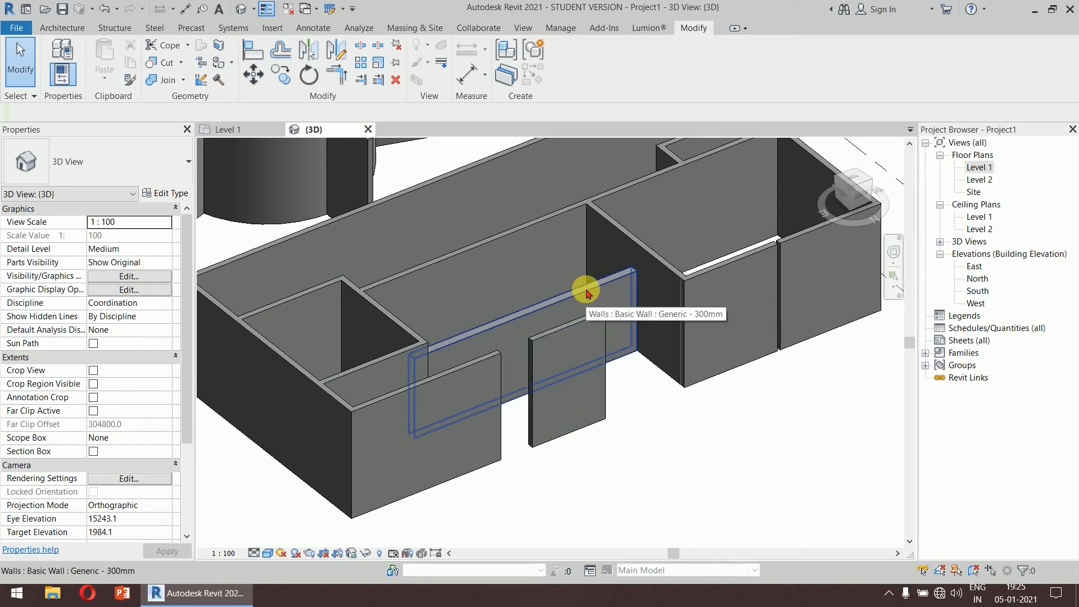
# Step: Use Match Type to apply the lowered Generic - 300mm wall's properties to the large room's two front wall segments and a small-room wall
pyautogui.scroll(-3, 734, 444)
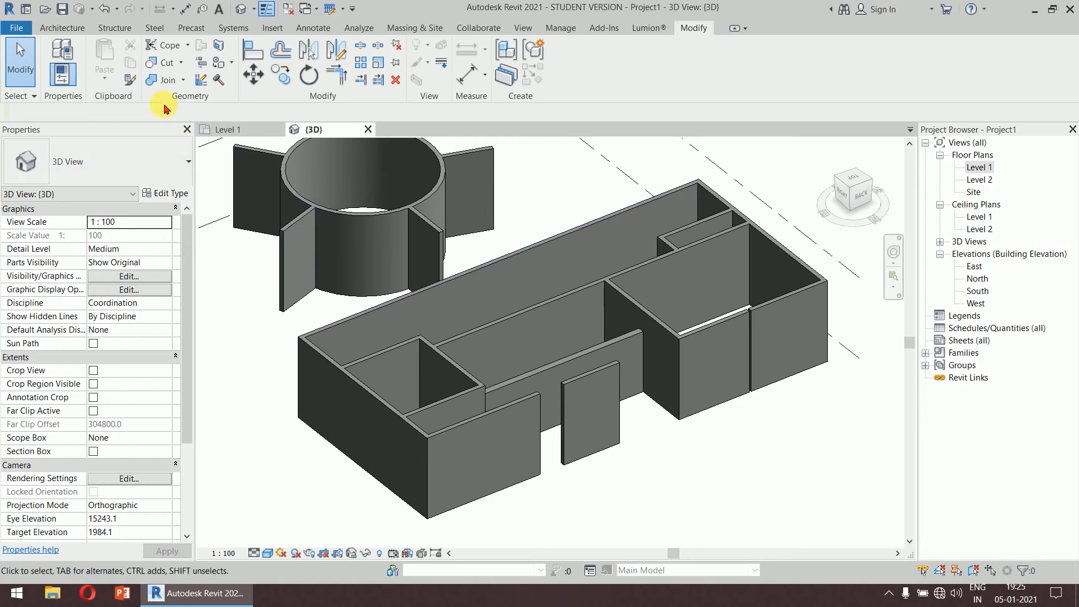
pyautogui.click(130, 80)
pyautogui.click(539, 334)
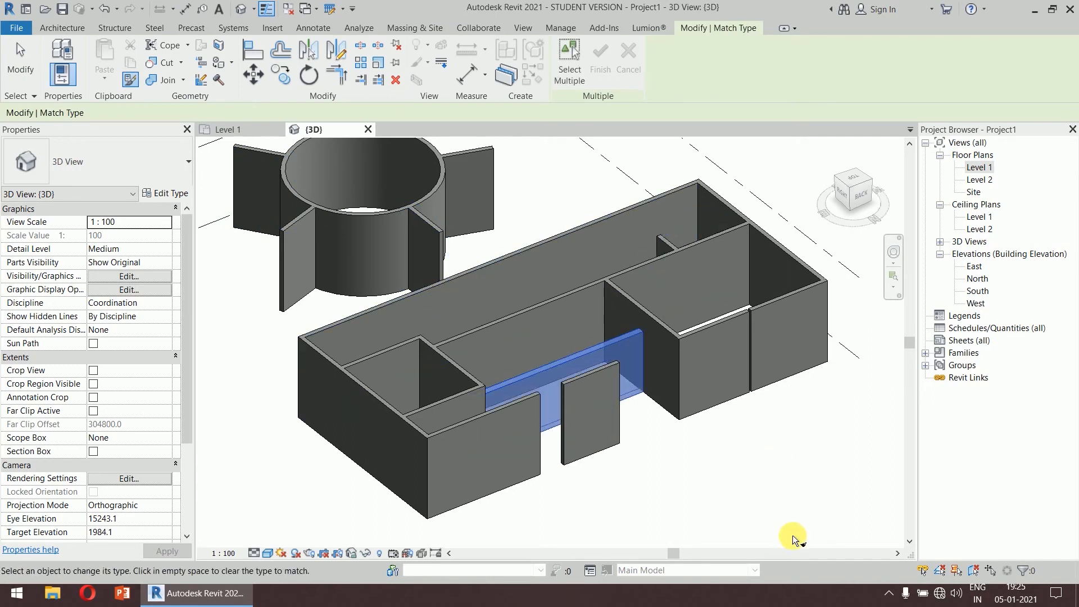
pyautogui.keyDown('shift'); pyautogui.moveTo(752, 417); pyautogui.dragTo(746, 463, button='middle'); pyautogui.keyUp('shift')
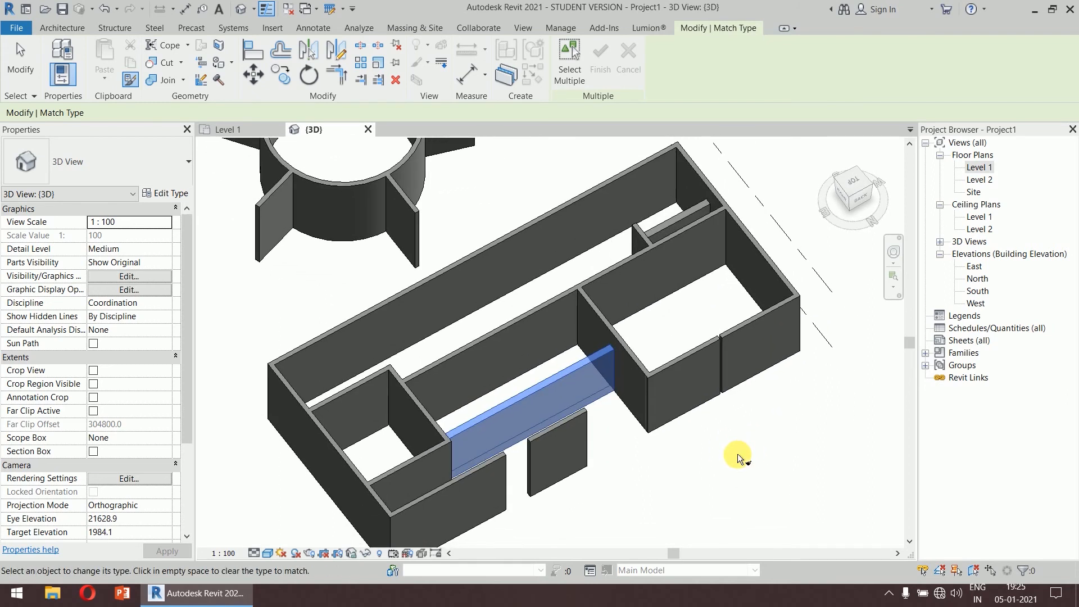
pyautogui.click(713, 348)
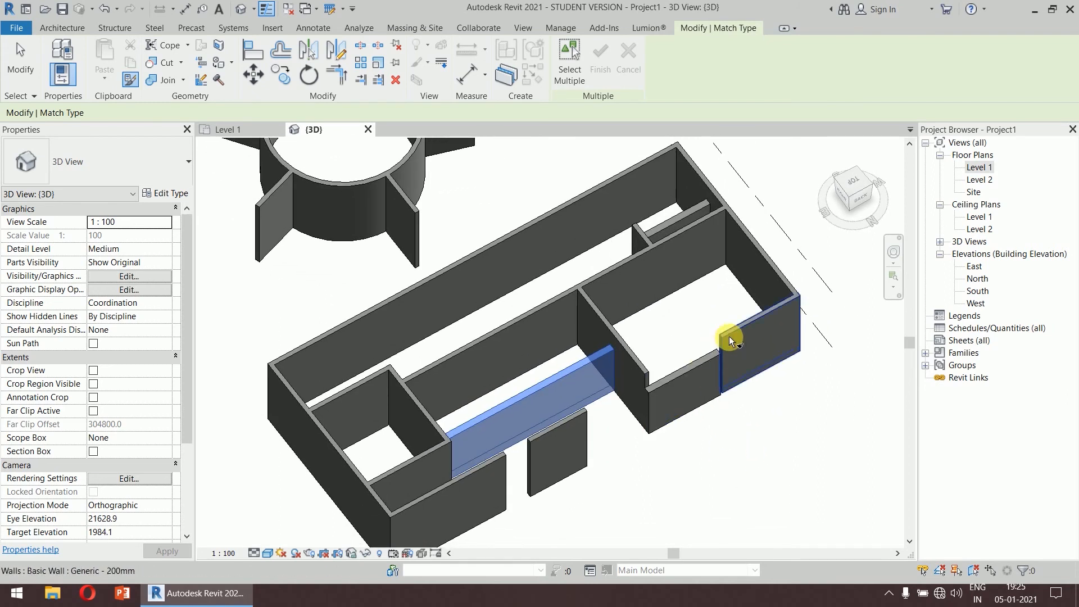
pyautogui.click(354, 389)
# Step: Apply the matched wall type to both halves of the circular wall
pyautogui.click(329, 179)
pyautogui.scroll(-2, 752, 450)
pyautogui.moveTo(754, 448); pyautogui.dragTo(730, 501, button='middle')
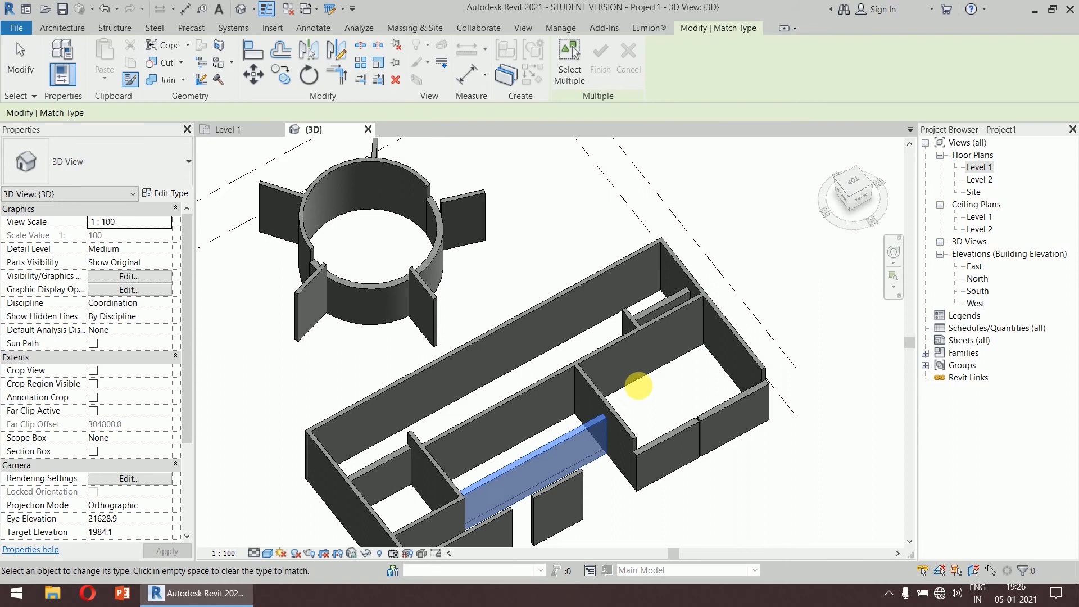
pyautogui.click(417, 176)
# Step: Apply the matched type to one of the radially arrayed walls, ungrouping it to allow the change, and end Match Type
pyautogui.click(488, 216)
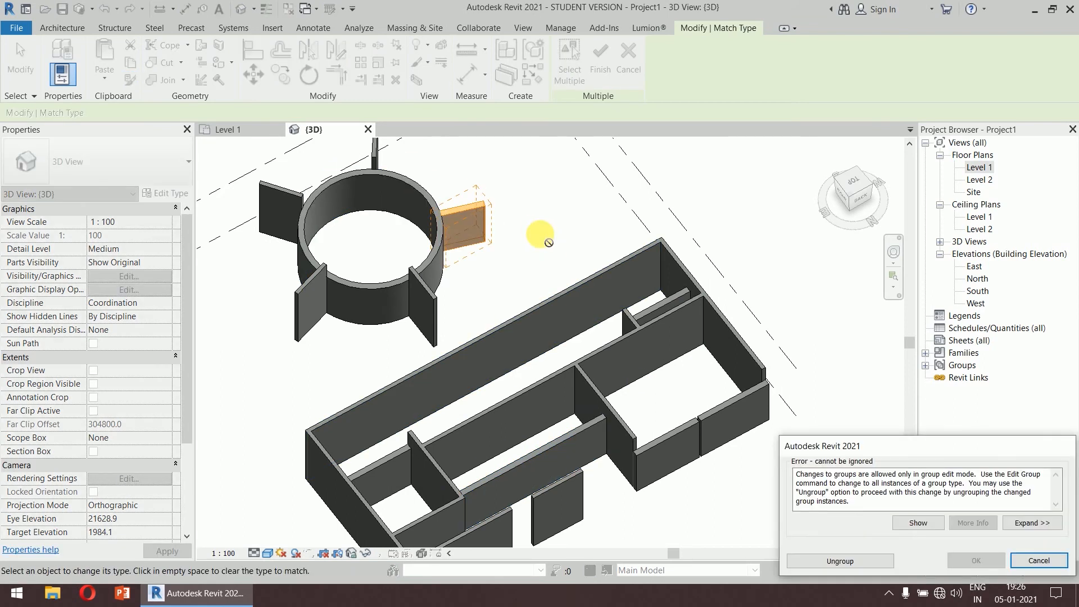
pyautogui.click(855, 563)
pyautogui.press('Escape')
# Step: Select the long interior wall running between the small room and the large room
pyautogui.keyDown('shift'); pyautogui.moveTo(783, 393); pyautogui.dragTo(768, 373, button='middle'); pyautogui.keyUp('shift')
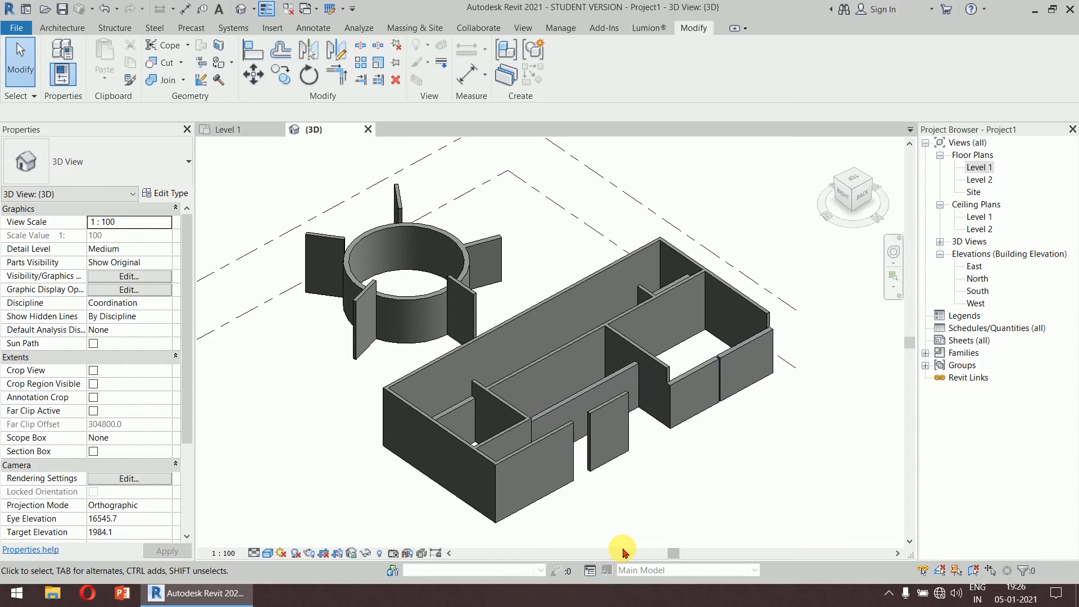
pyautogui.click(585, 393)
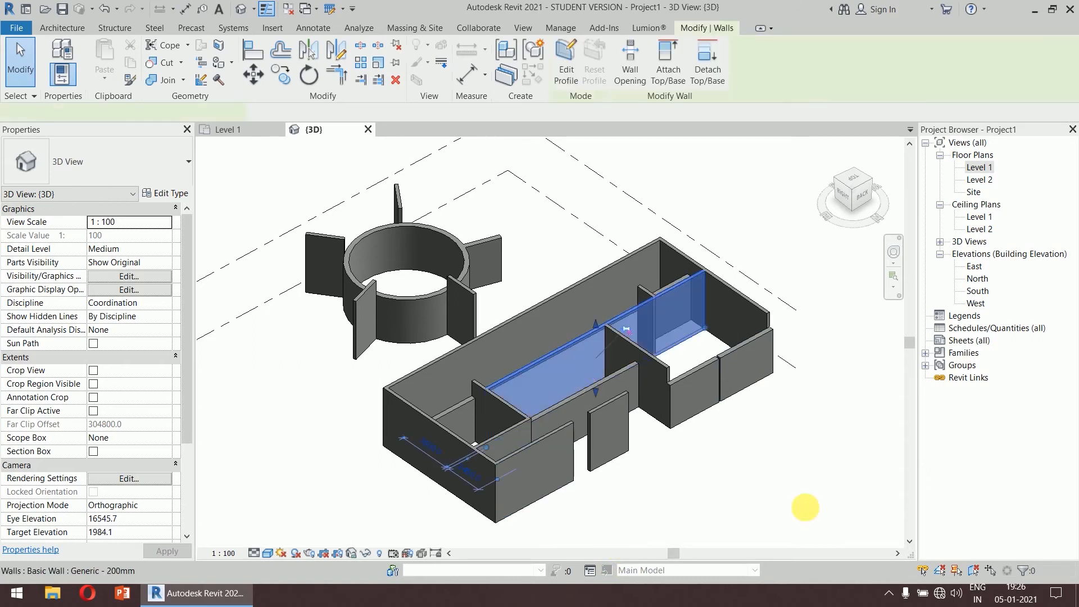
# Step: Select all instances of the Generic - 300mm wall type in the entire project, and clear the selection
pyautogui.click(800, 469)
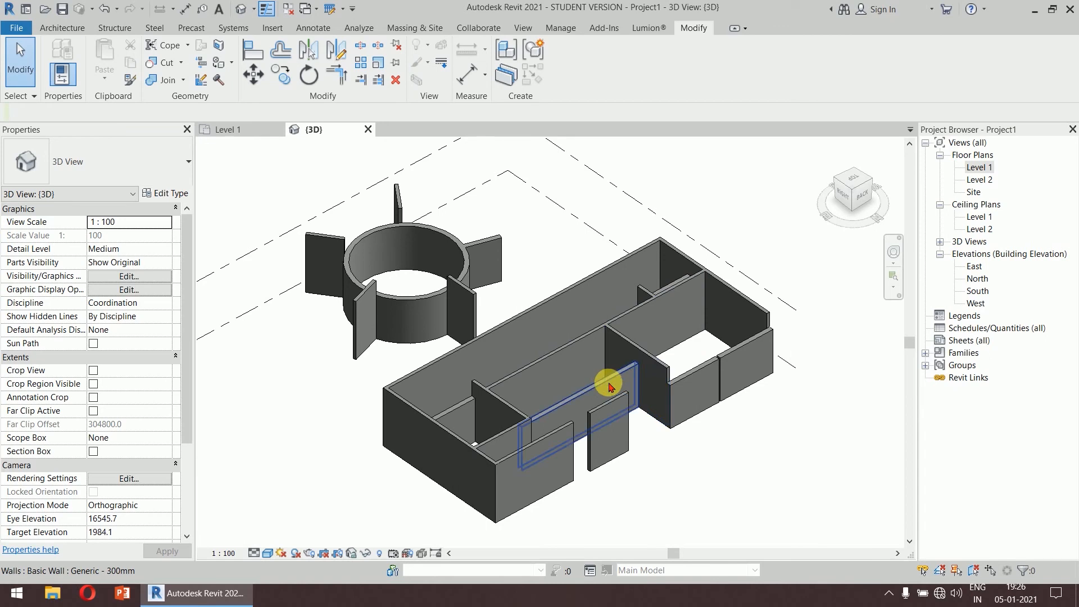
pyautogui.click(610, 387)
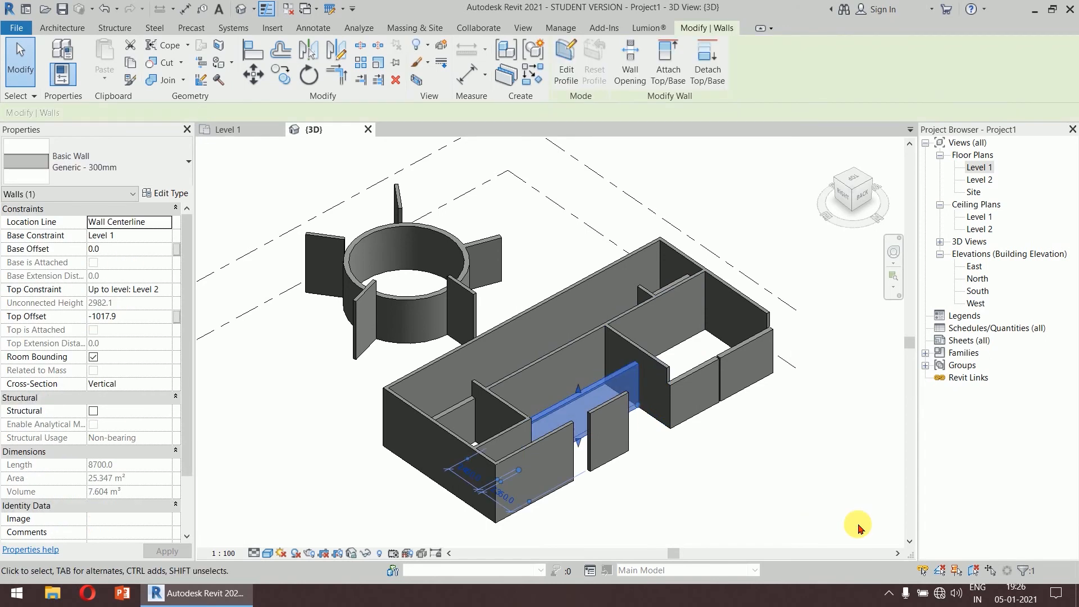
pyautogui.click(858, 526)
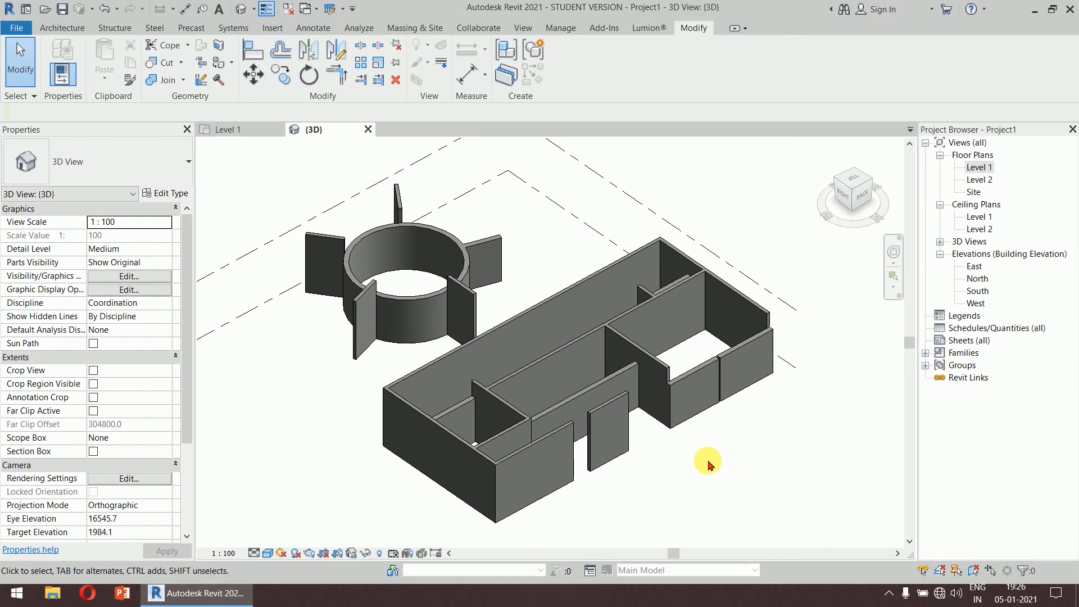
pyautogui.click(616, 378)
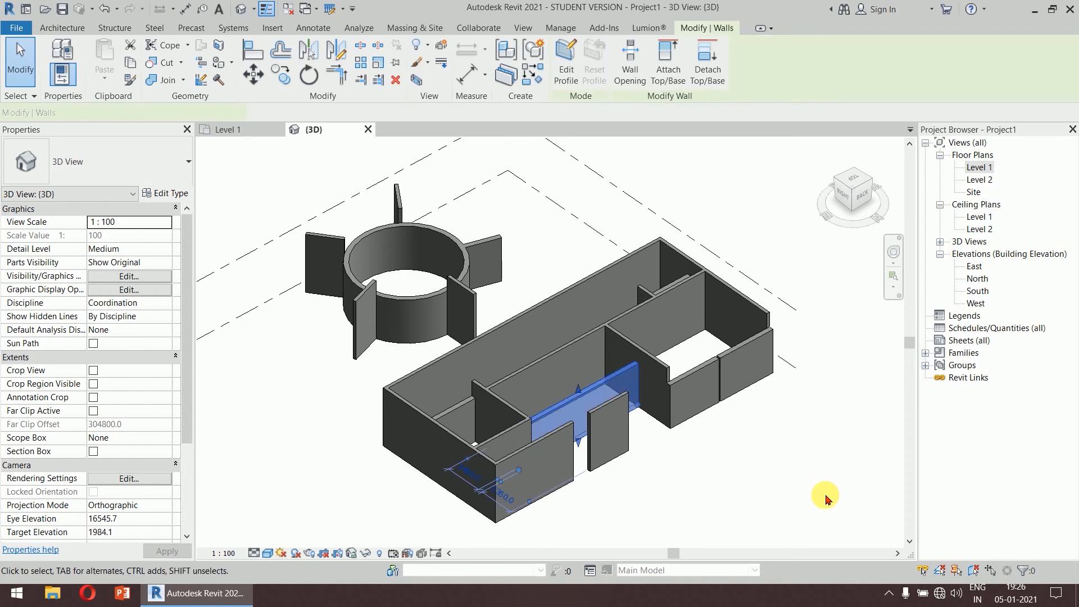
pyautogui.press('s')
pyautogui.press('a')
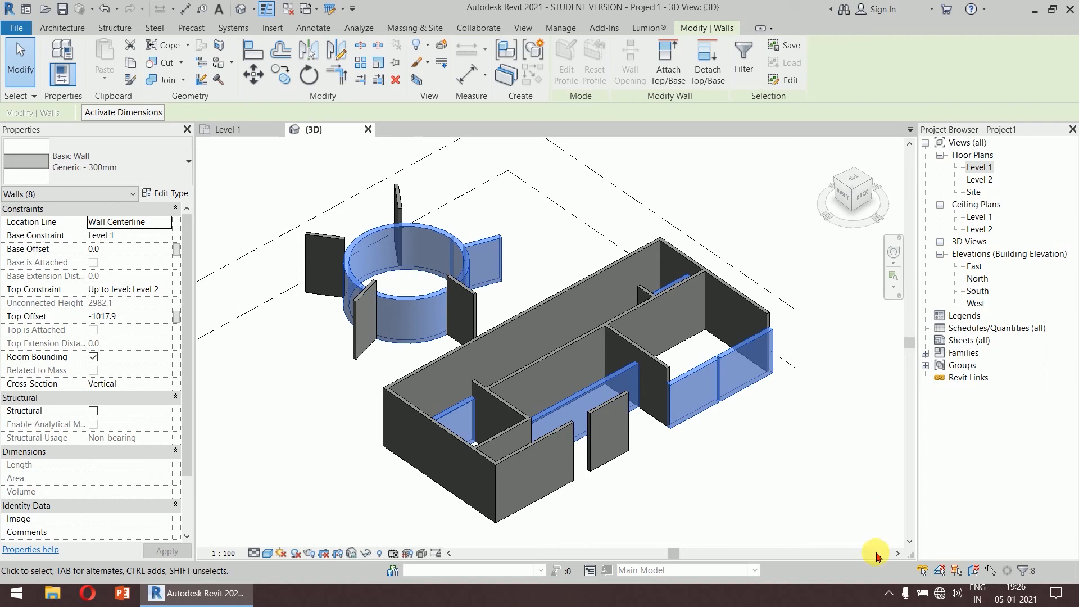
pyautogui.click(790, 472)
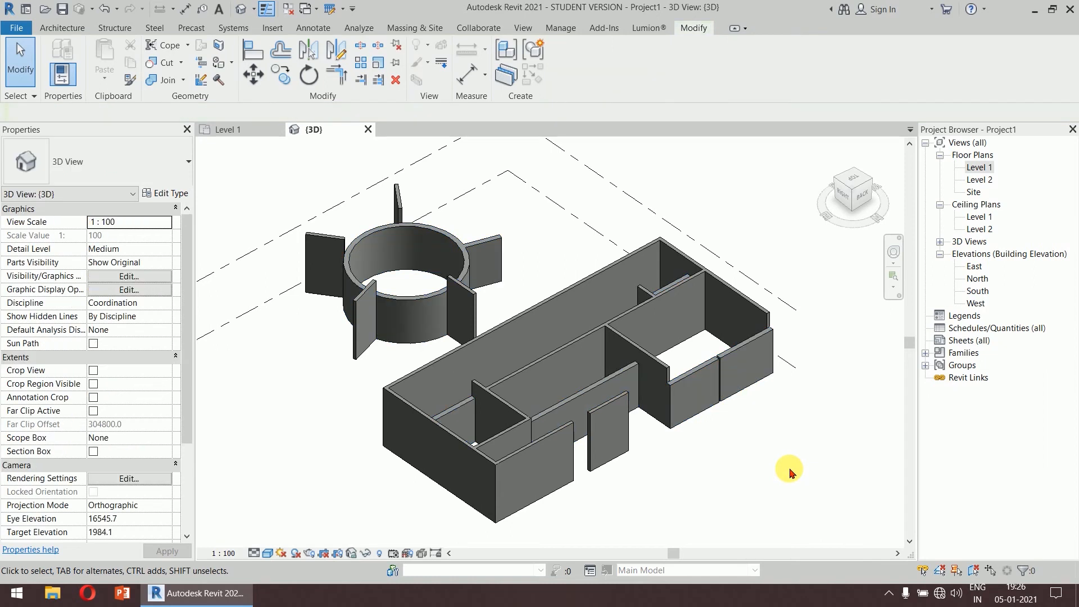
# Step: Select all instances of the Generic - 200mm wall type across the entire project, and clear the selection
pyautogui.click(609, 423)
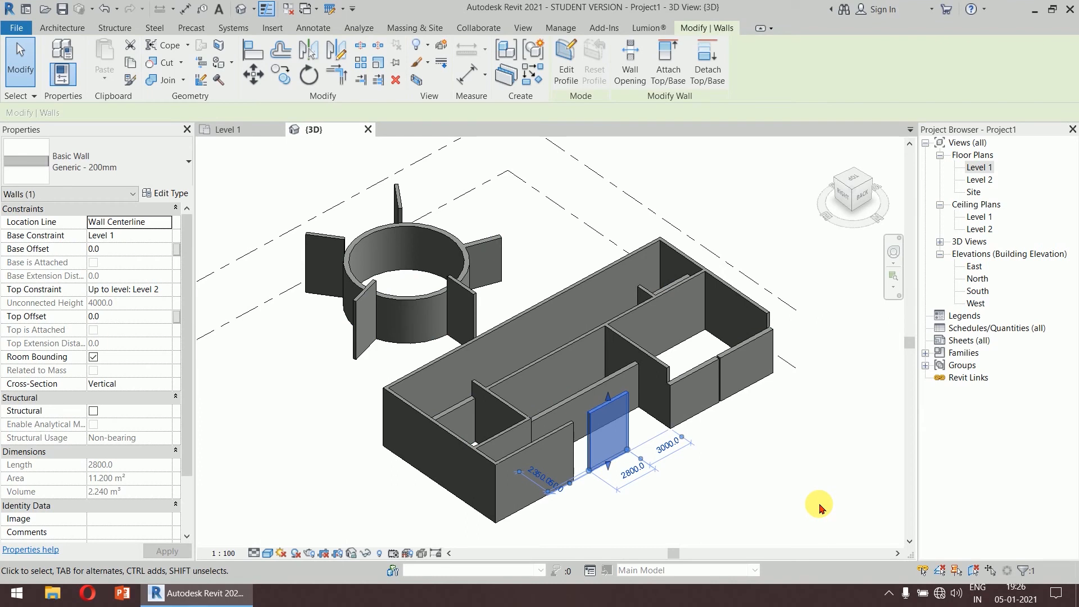
pyautogui.press('s')
pyautogui.press('a')
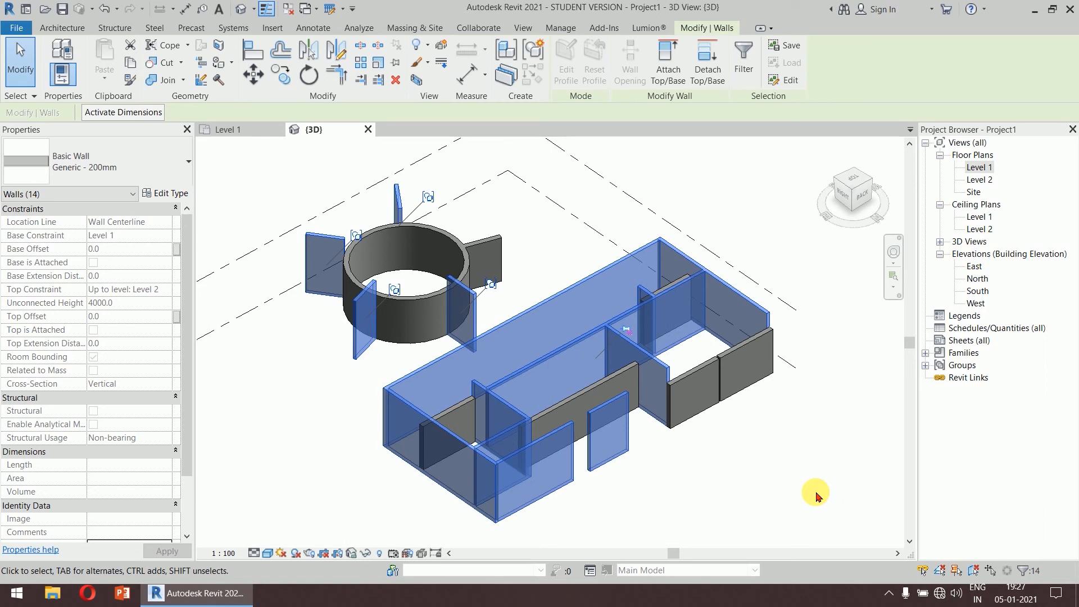
pyautogui.click(801, 481)
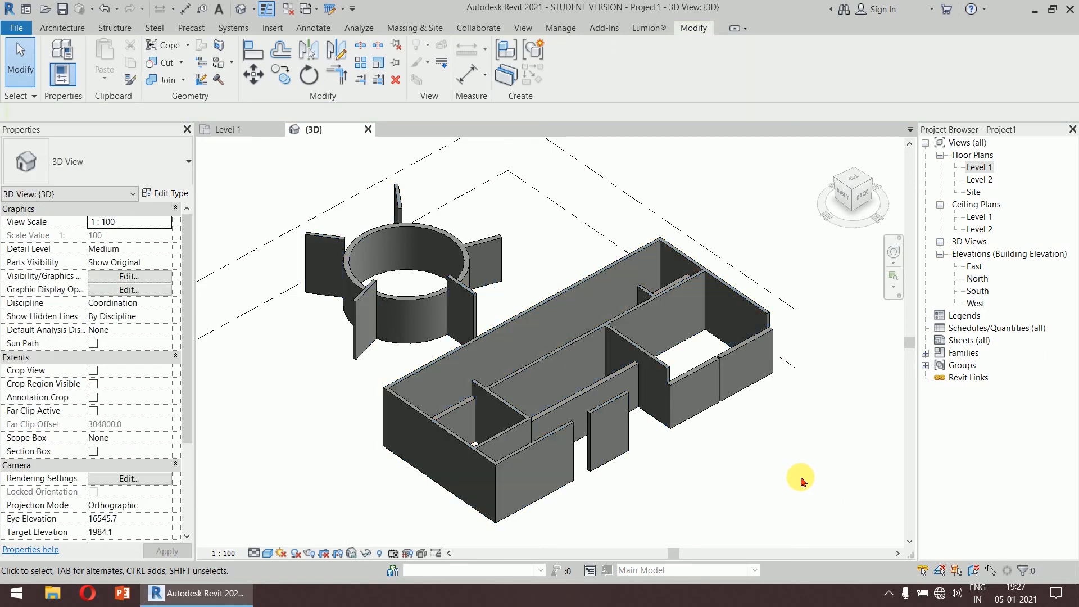
# Step: Change every Generic - 300mm wall in the project to the Generic - 200mm wall type
pyautogui.click(751, 338)
pyautogui.press('s')
pyautogui.press('a')
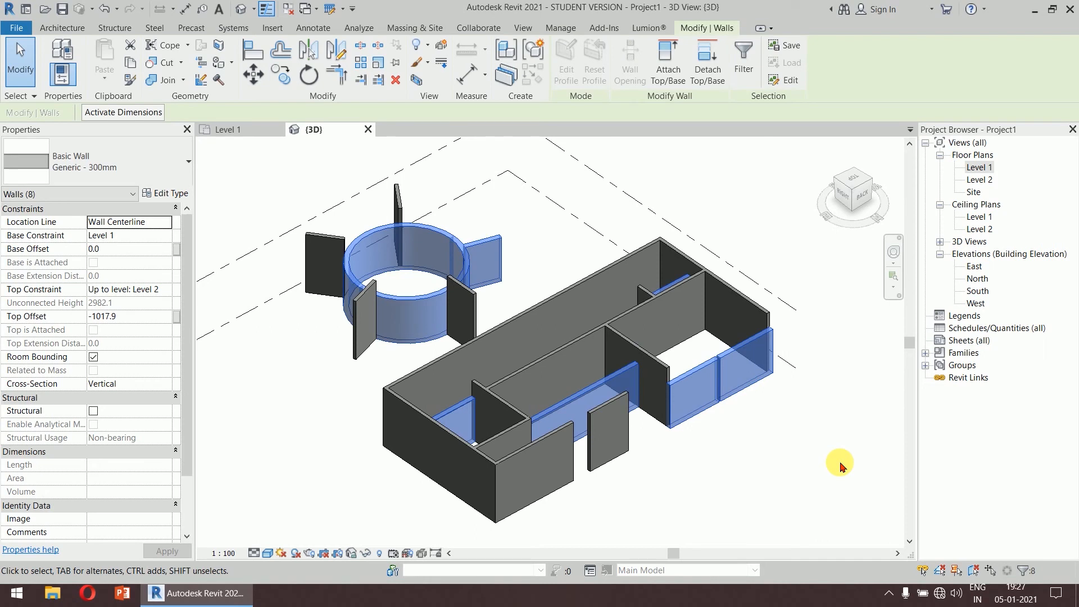
pyautogui.click(175, 162)
pyautogui.scroll(2, 149, 225)
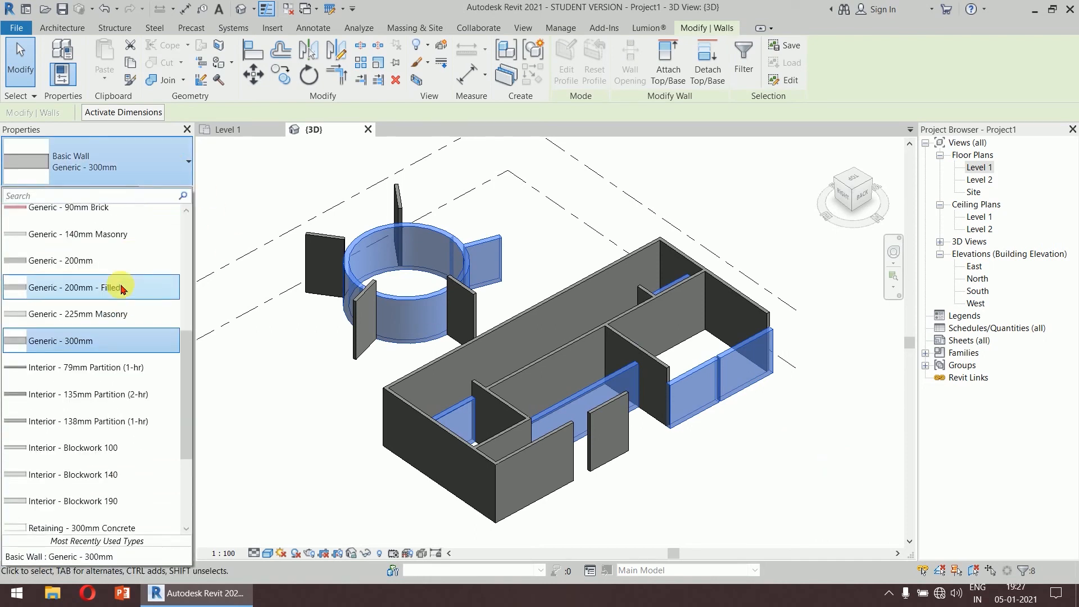
pyautogui.click(123, 259)
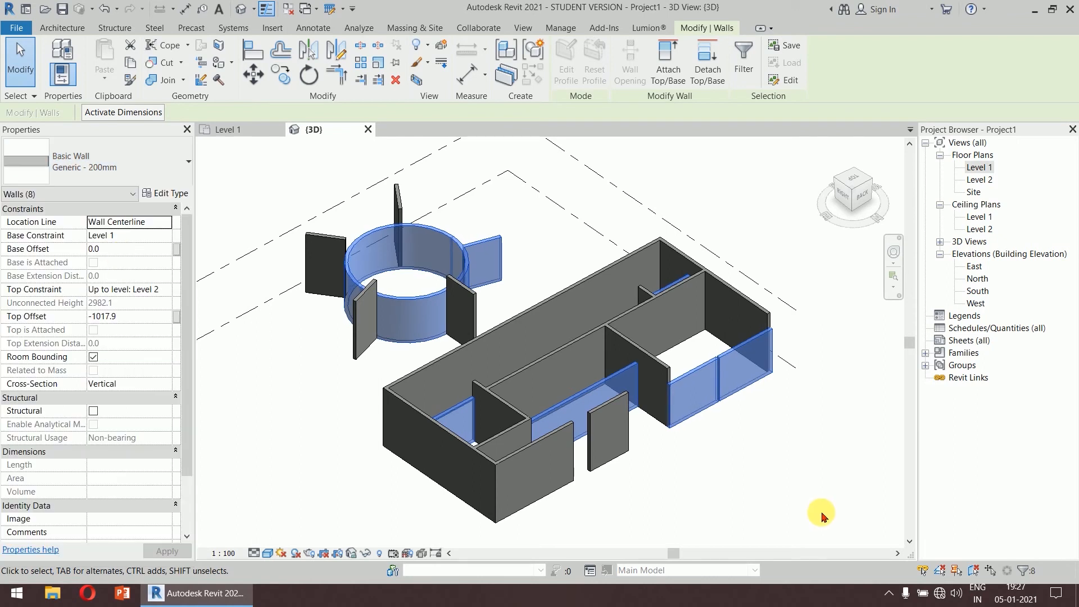
pyautogui.click(725, 459)
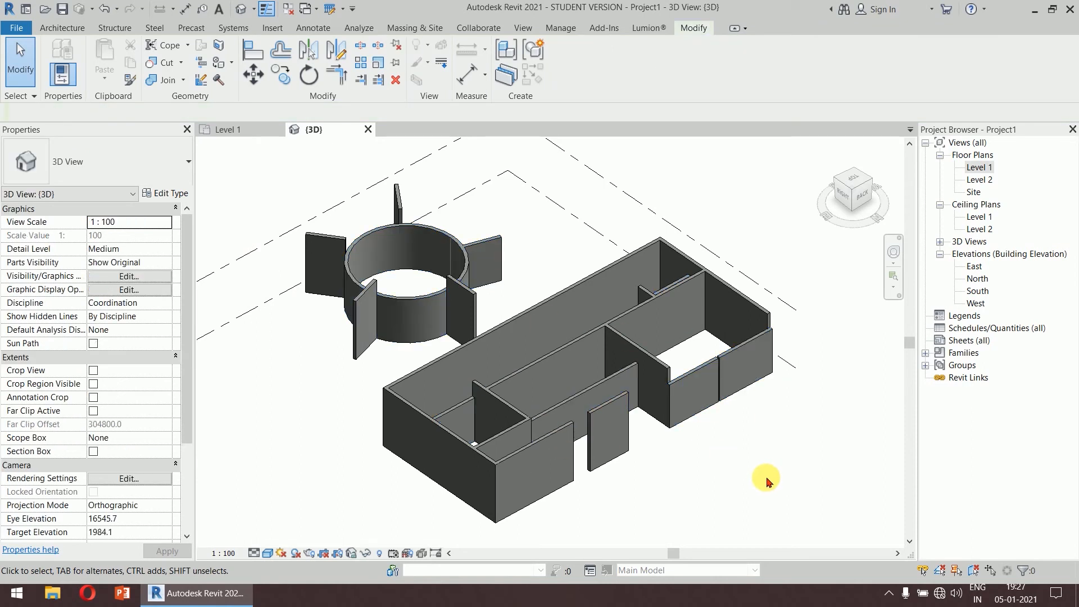
# Step: Delete all the walls of the rectangular building and the circular structure in the Level 1 floor plan
pyautogui.keyDown('shift'); pyautogui.moveTo(766, 457); pyautogui.dragTo(809, 464, button='middle'); pyautogui.keyUp('shift')
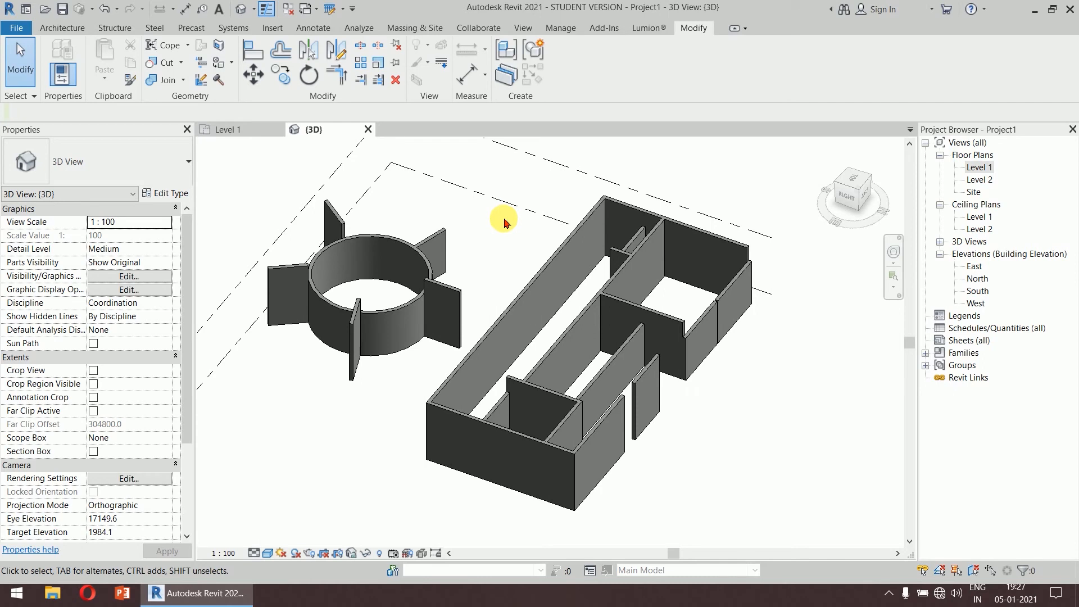
pyautogui.doubleClick(978, 167)
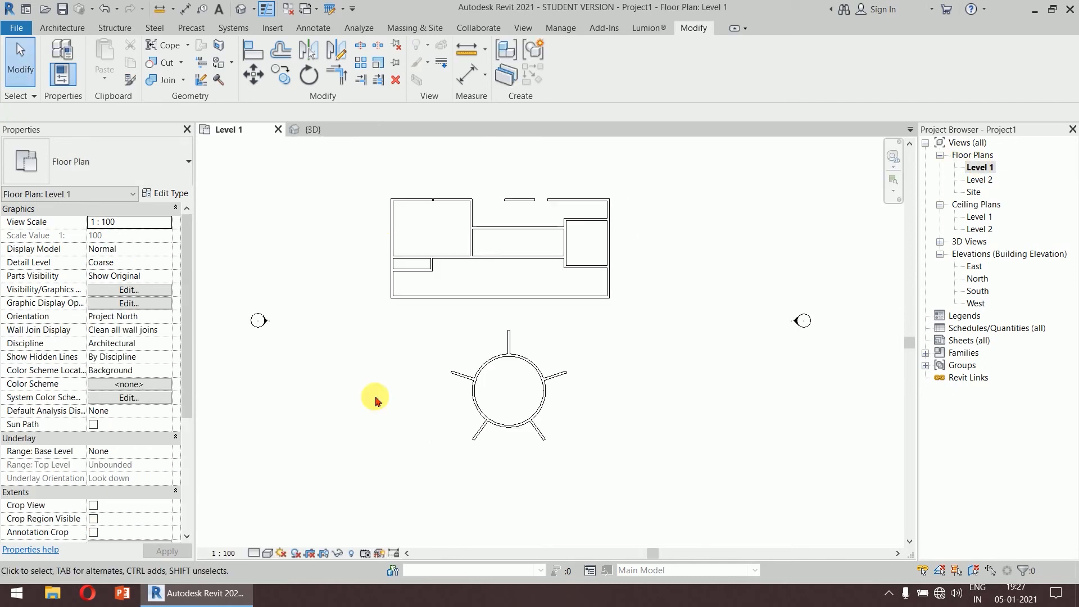
pyautogui.moveTo(669, 164); pyautogui.dragTo(340, 458)
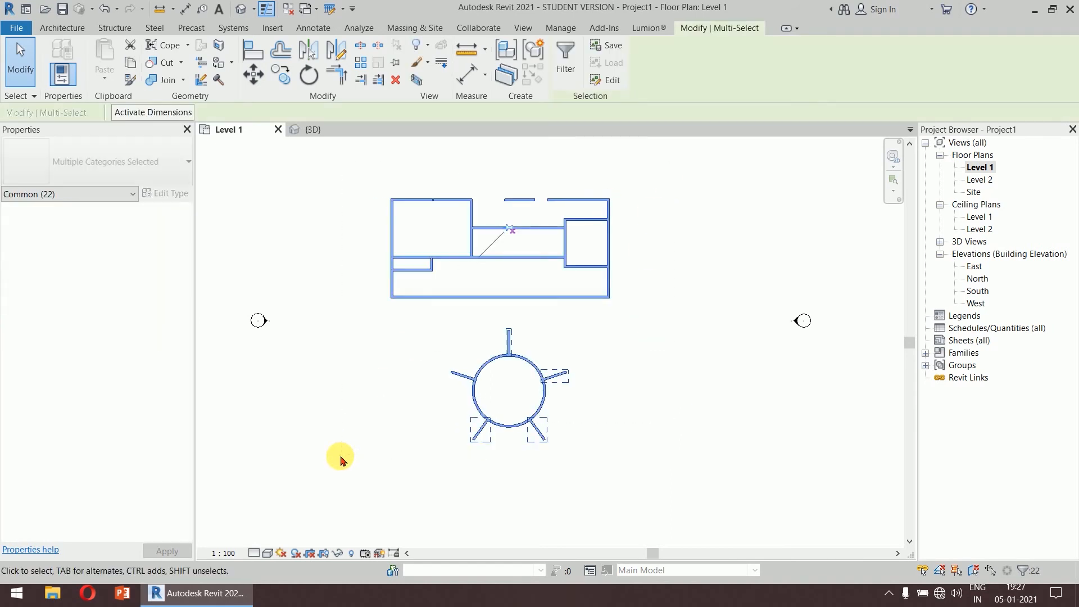
pyautogui.press('Delete')
pyautogui.scroll(-4, 577, 343)
pyautogui.moveTo(577, 342); pyautogui.dragTo(567, 345, button='middle')
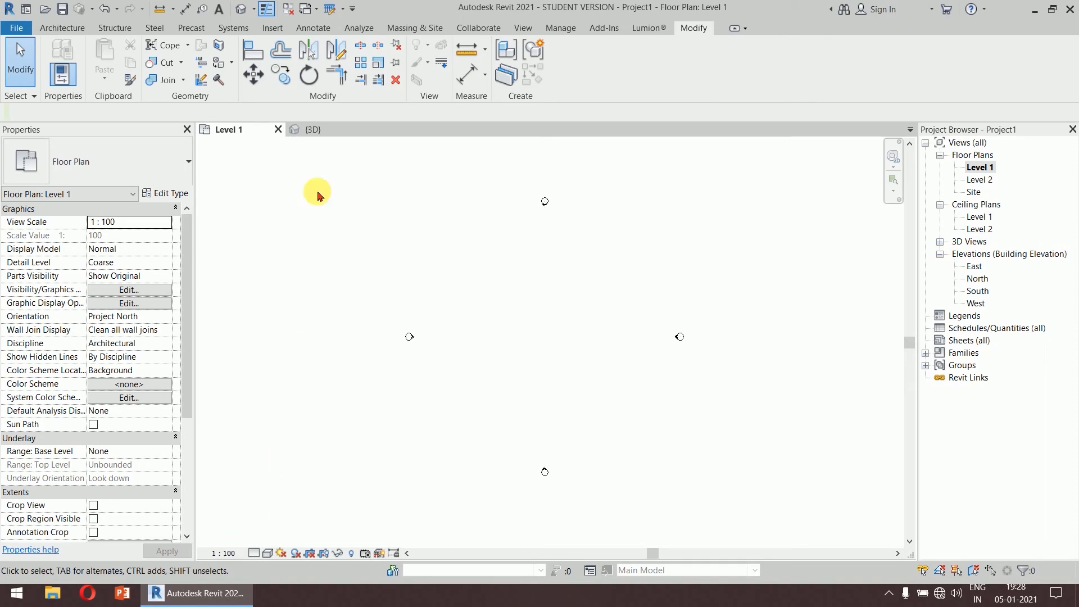
# Step: Close the current project's 3D and Level 1 views and open the recent model home plan
pyautogui.click(371, 130)
pyautogui.click(278, 130)
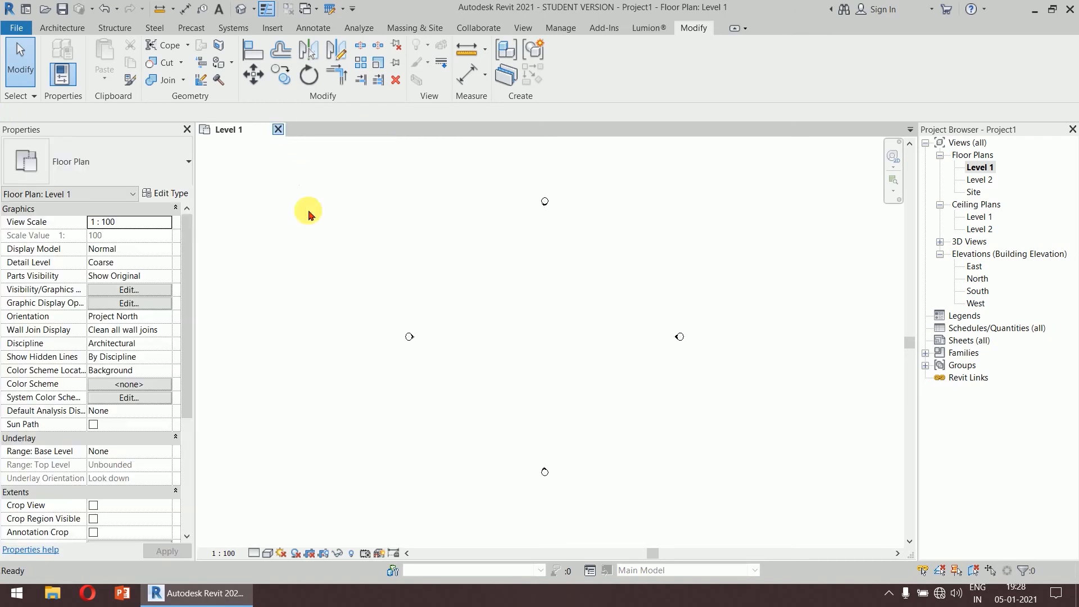
pyautogui.click(564, 297)
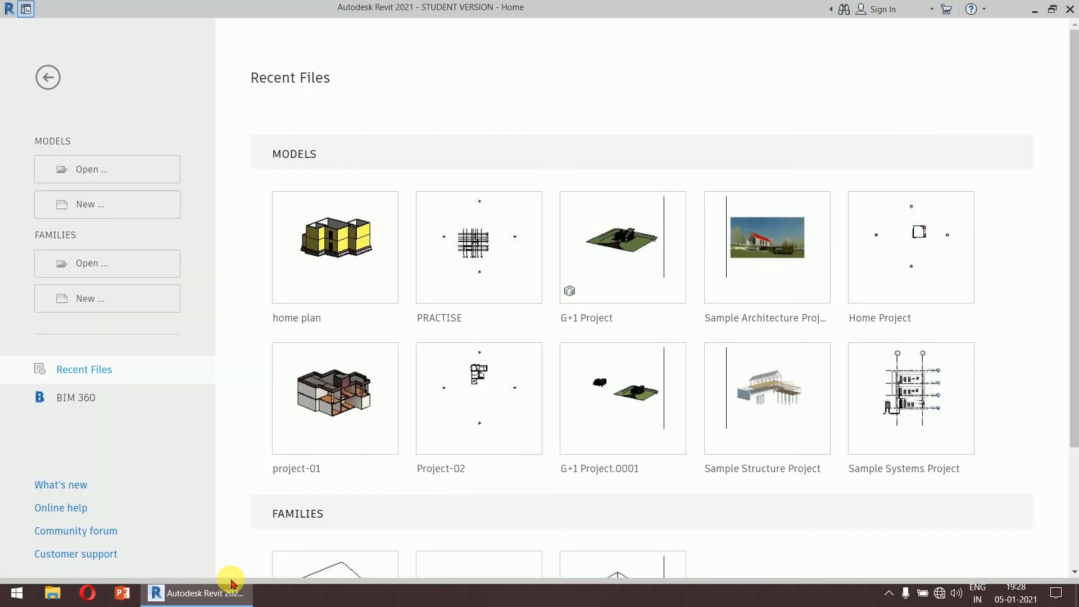
pyautogui.click(324, 238)
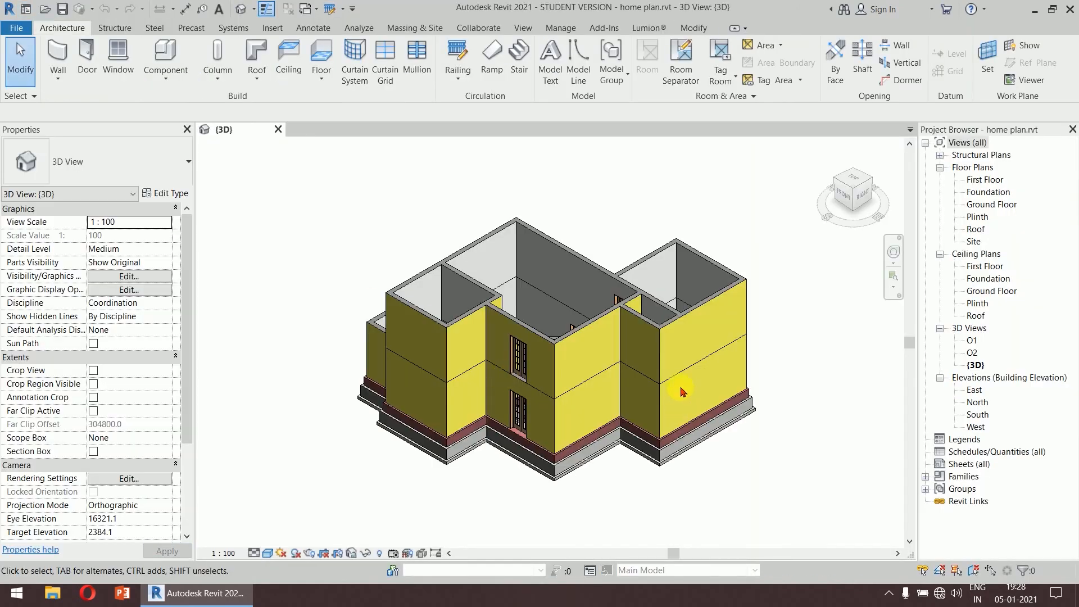
# Step: On the Ground Floor plan, place an M_Single-Flush D2 door at the upper end of the wall between the narrow room and the large upper-right room
pyautogui.doubleClick(1006, 204)
pyautogui.scroll(3, 621, 337)
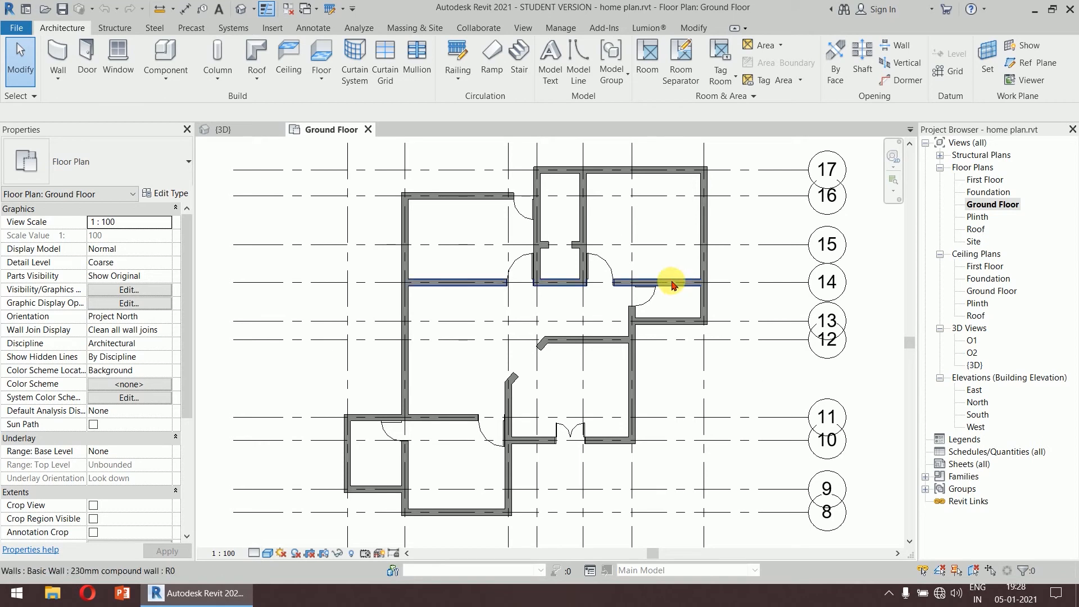
pyautogui.moveTo(621, 235); pyautogui.dragTo(537, 273, button='middle')
pyautogui.scroll(2, 536, 272)
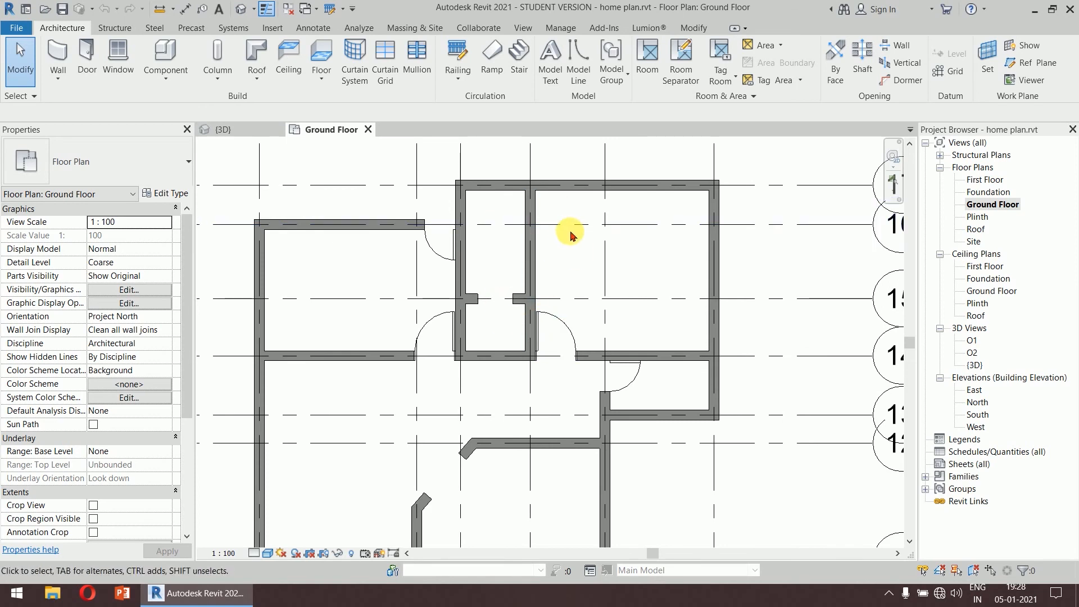
pyautogui.click(86, 55)
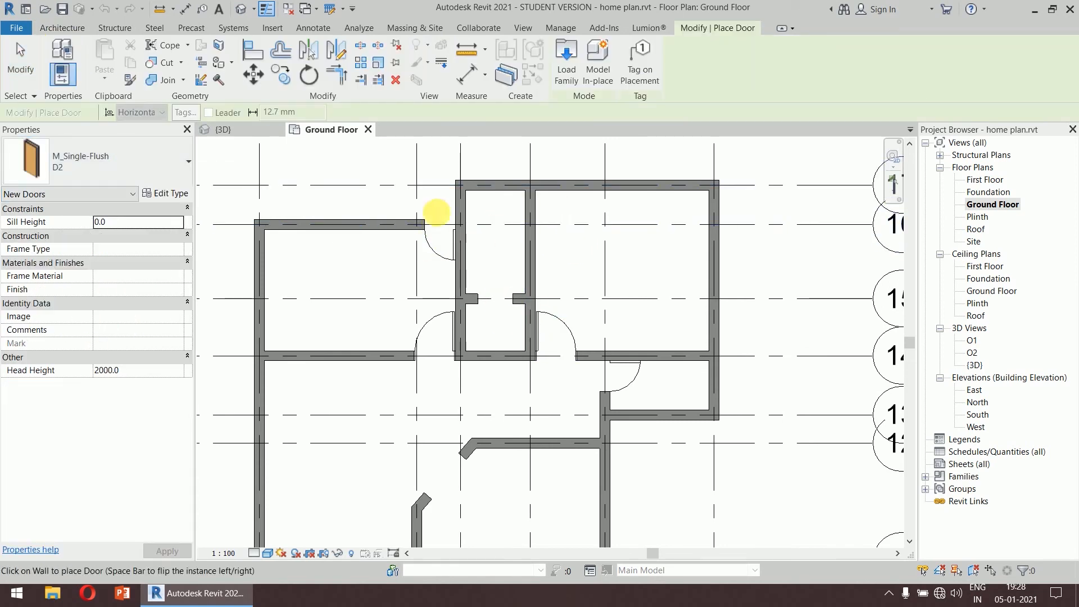
pyautogui.scroll(1, 530, 205)
pyautogui.scroll(2, 531, 205)
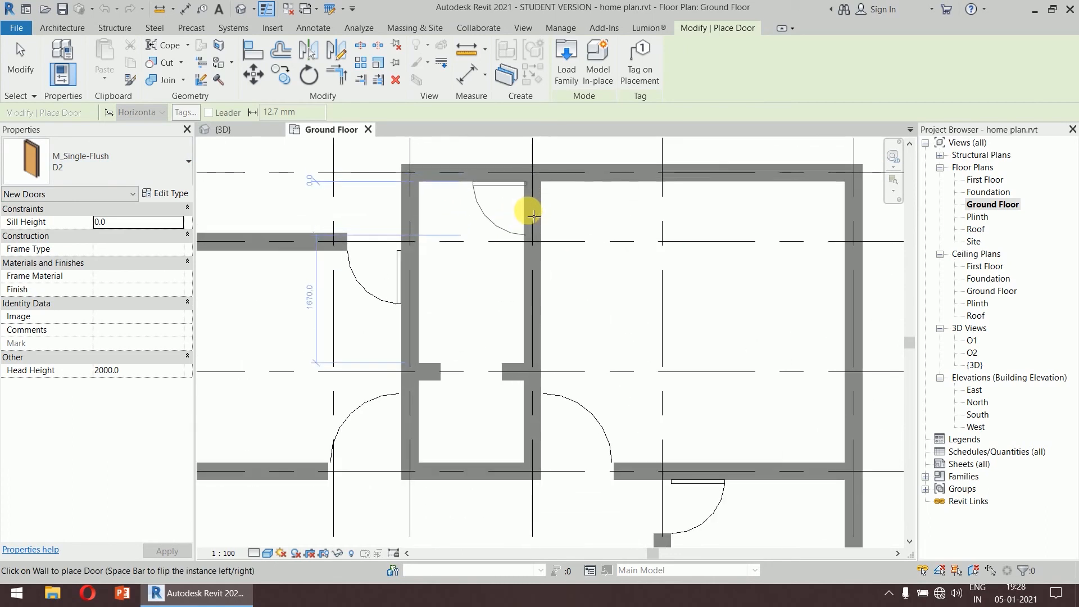
pyautogui.scroll(-2, 644, 323)
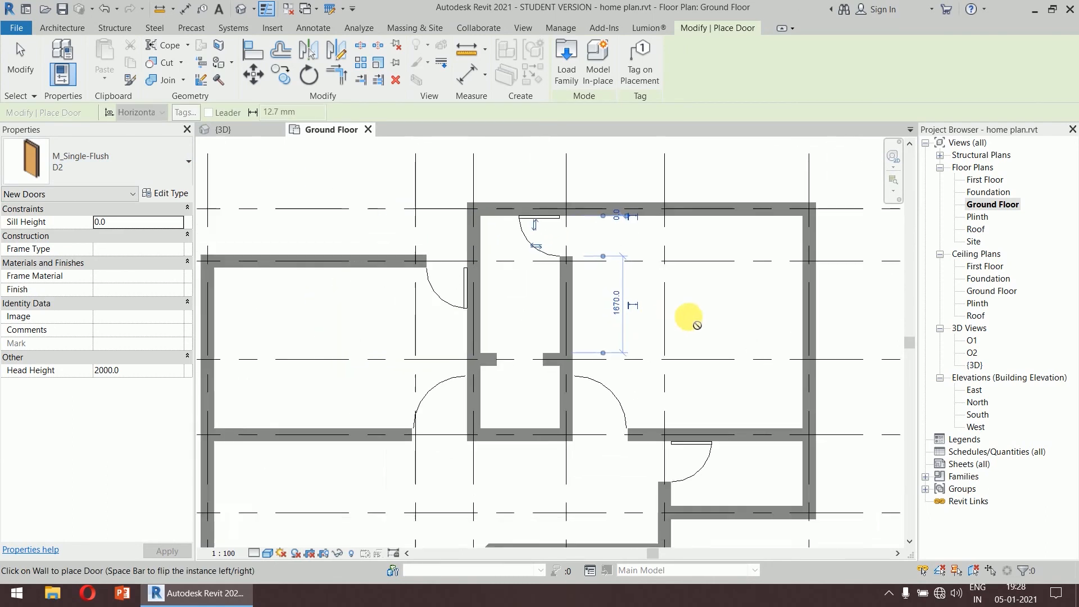
pyautogui.press('Escape')
pyautogui.press('Escape')
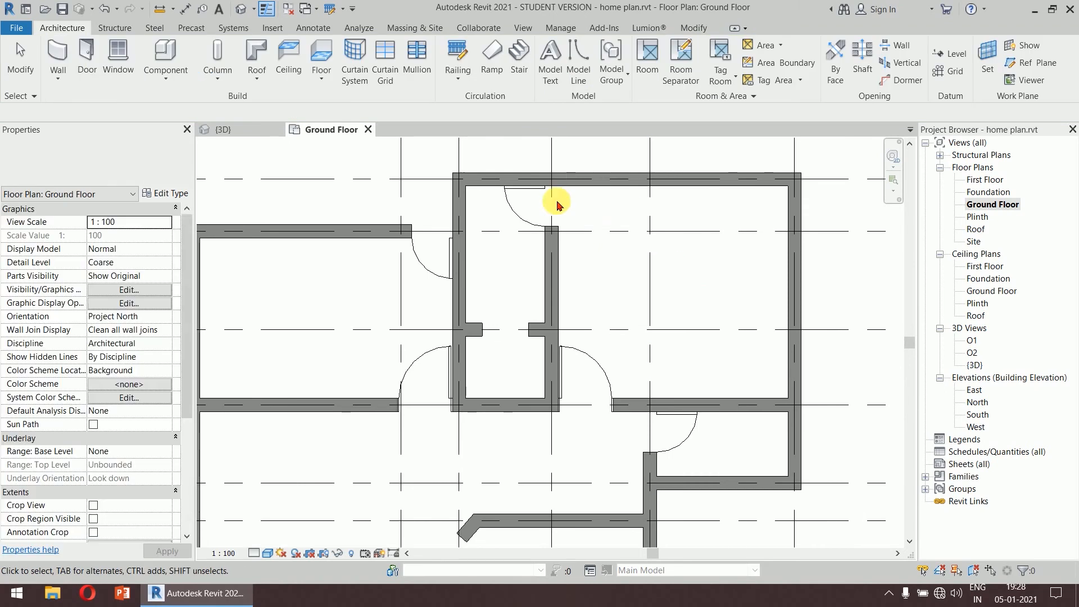
# Step: Start the Window command on the Ground Floor plan and review the available window families and sizes
pyautogui.scroll(-1, 701, 289)
pyautogui.scroll(-3, 718, 275)
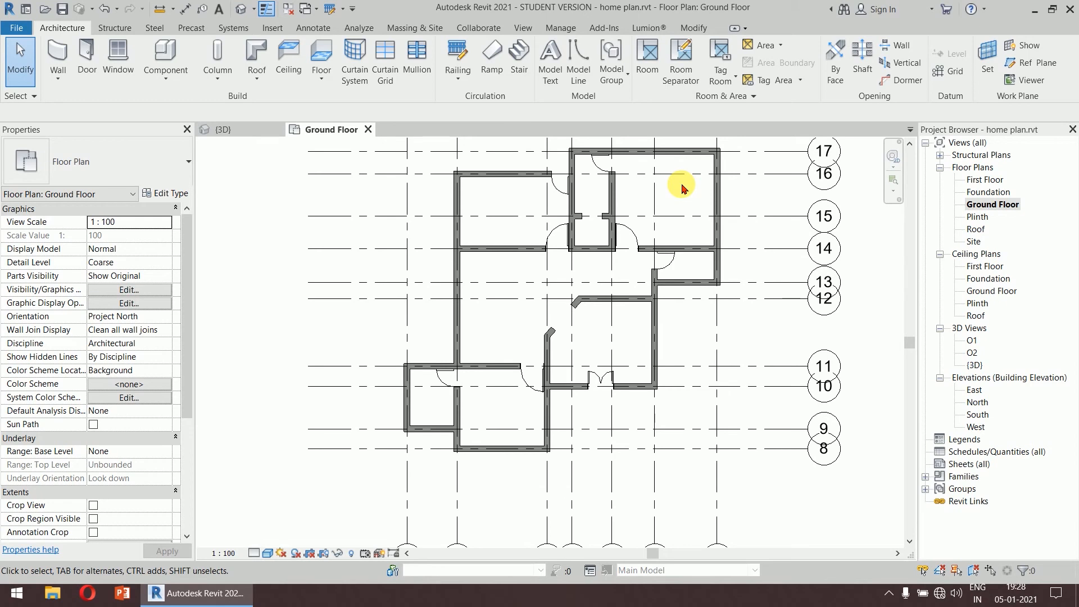
pyautogui.moveTo(676, 202); pyautogui.dragTo(655, 234, button='middle')
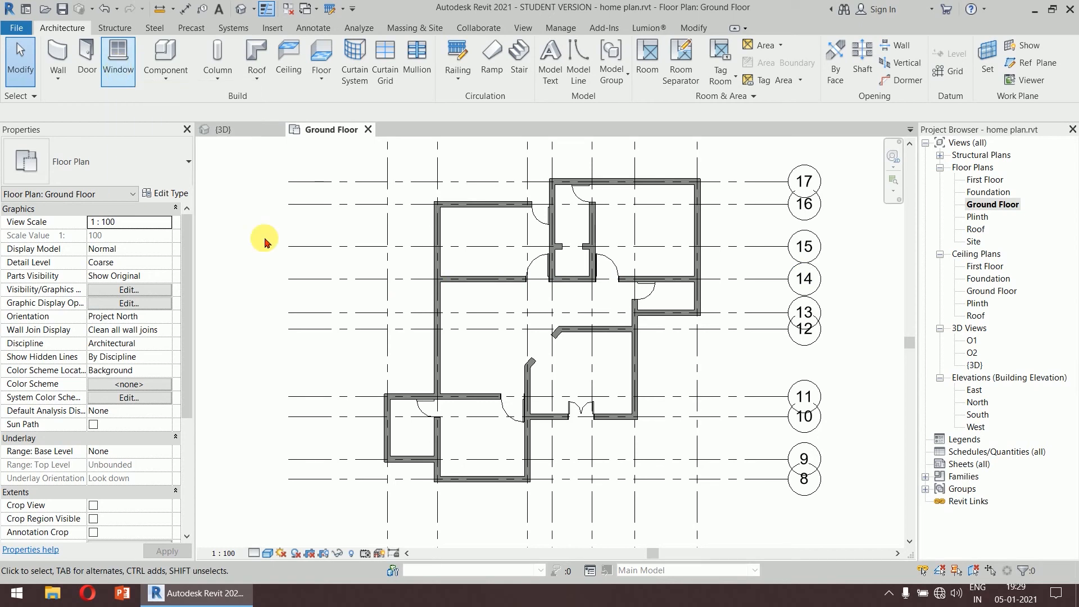
pyautogui.press('w')
pyautogui.press('n')
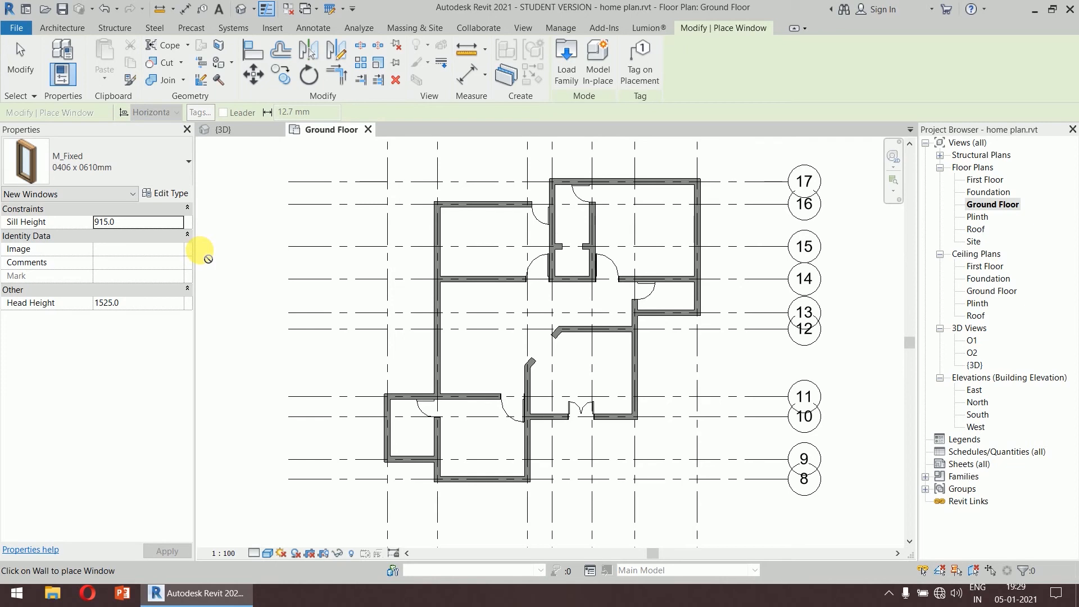
pyautogui.click(156, 175)
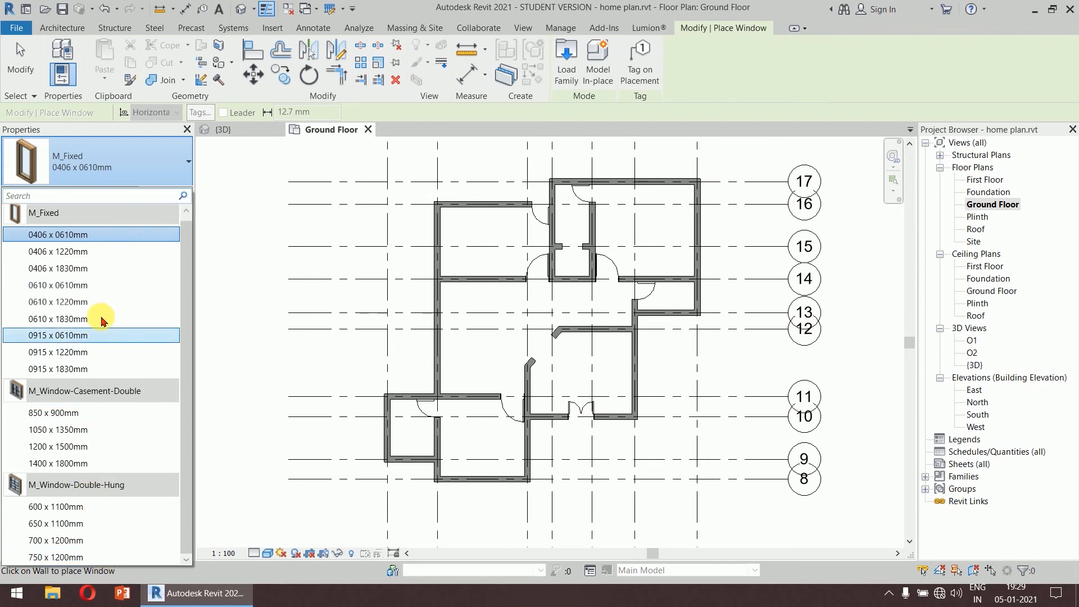
pyautogui.click(132, 163)
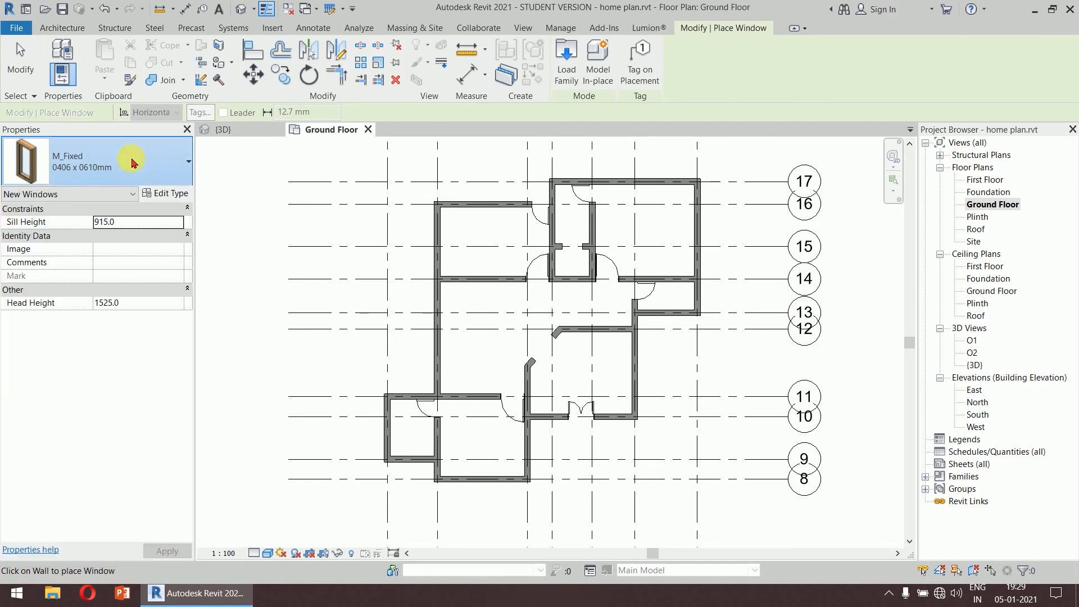
# Step: Start loading a window family and browse to the Windows folder of the English library
pyautogui.click(567, 76)
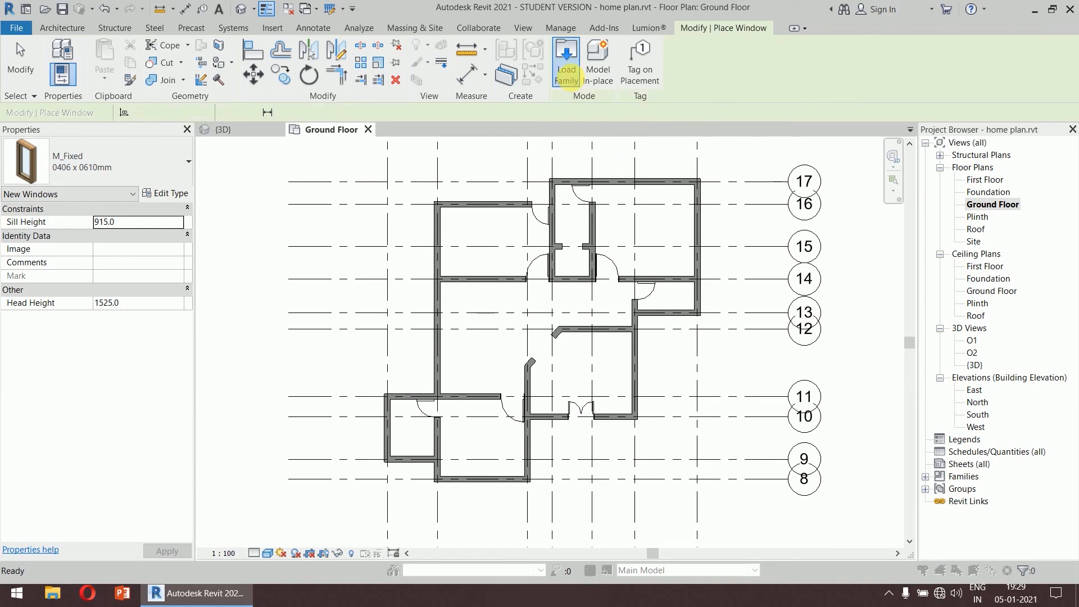
pyautogui.moveTo(615, 221); pyautogui.dragTo(616, 344)
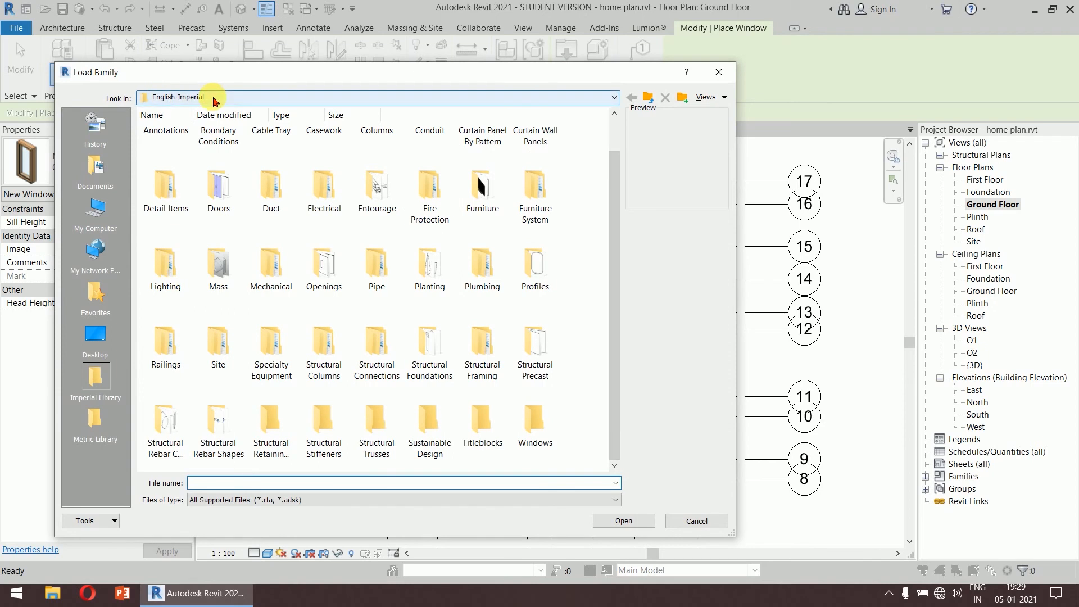
pyautogui.click(648, 97)
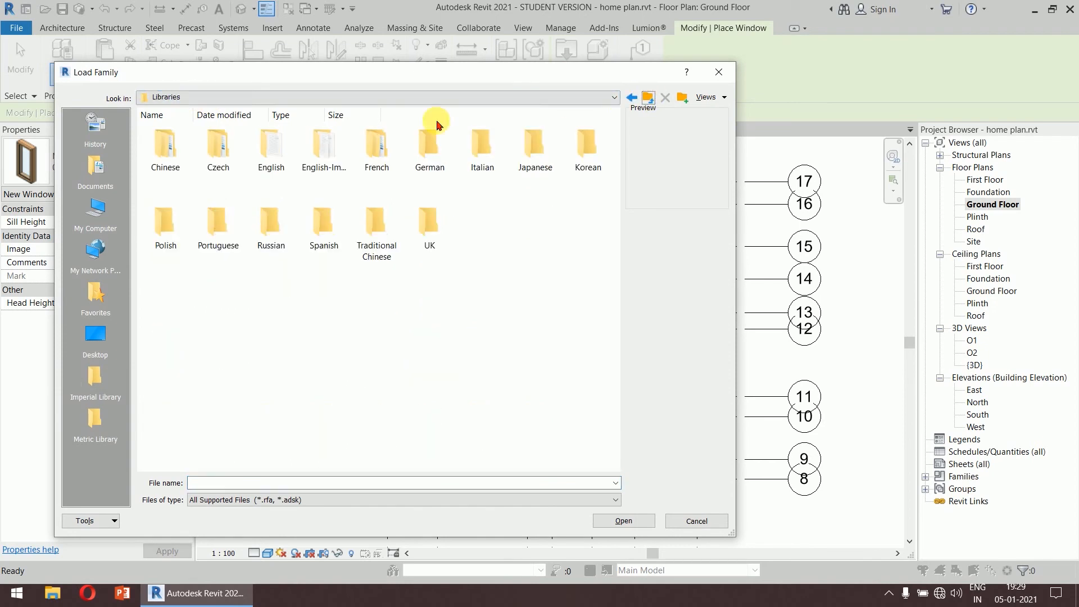
pyautogui.doubleClick(281, 163)
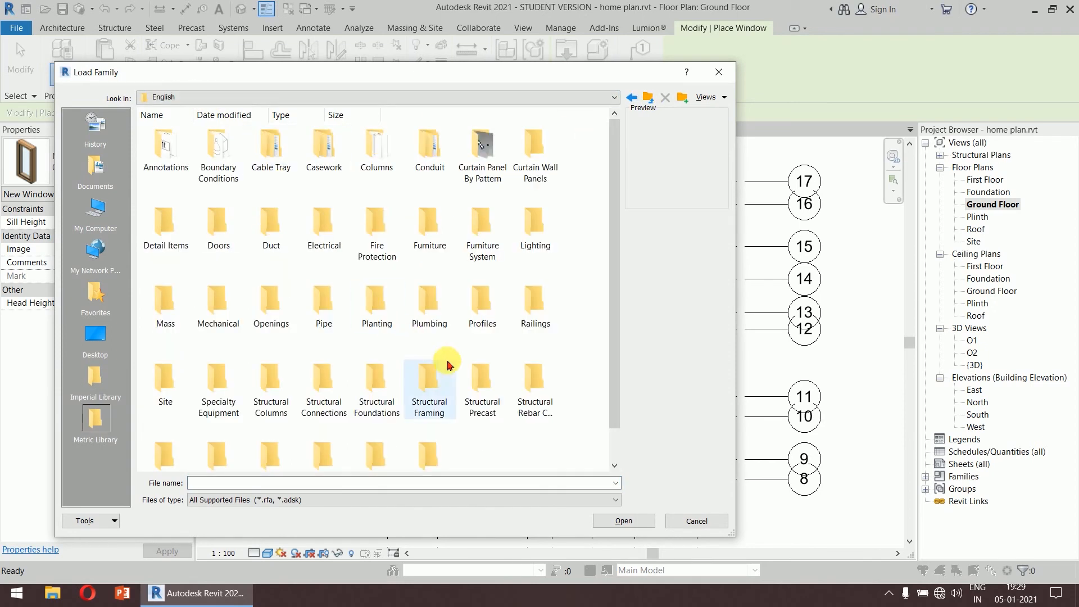
pyautogui.scroll(-1, 428, 393)
pyautogui.doubleClick(429, 423)
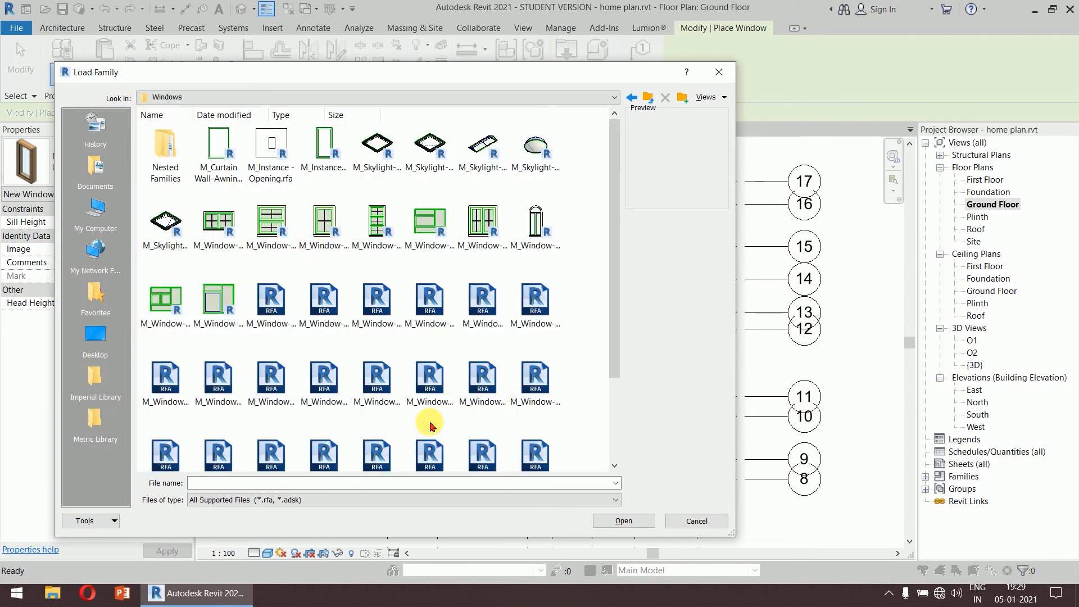
# Step: Enlarge the Load Family dialog and its thumbnails and look through the available window families
pyautogui.moveTo(572, 69); pyautogui.dragTo(619, 31)
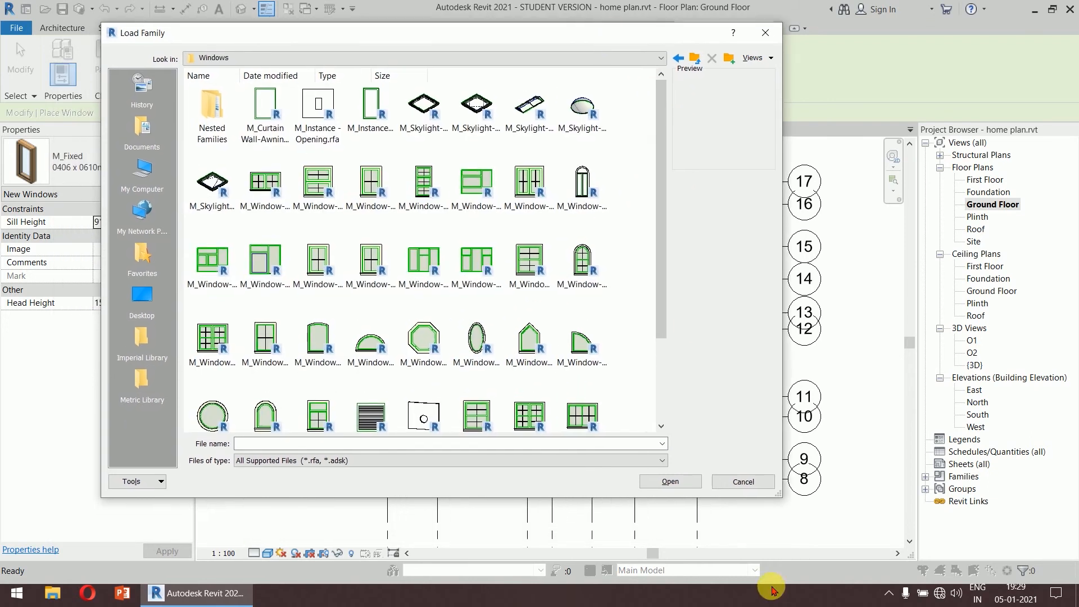
pyautogui.moveTo(790, 496); pyautogui.dragTo(976, 498)
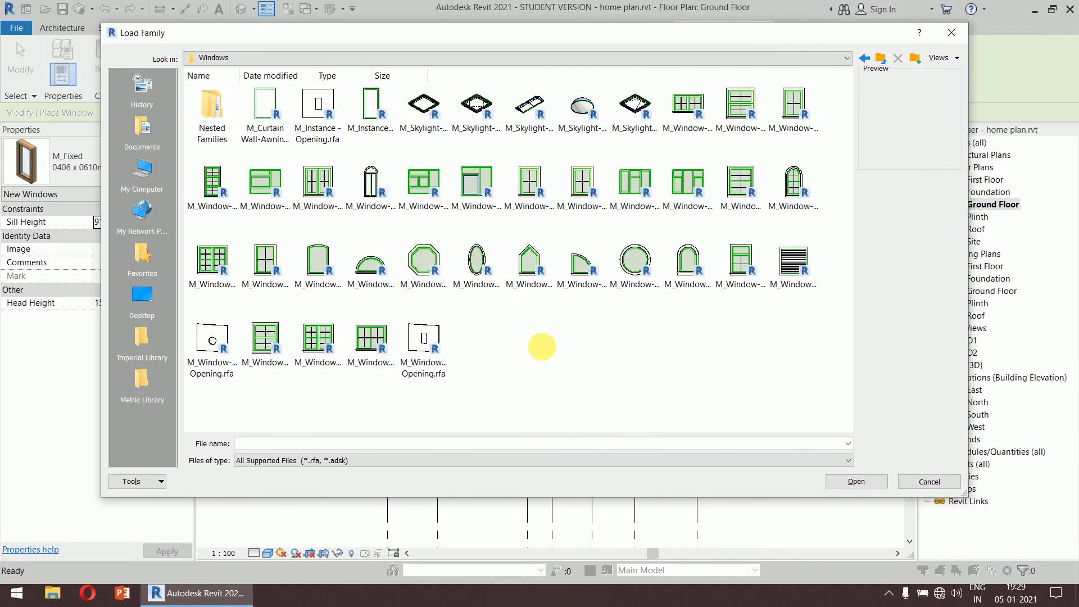
pyautogui.rightClick(543, 350)
pyautogui.moveTo(633, 359)
pyautogui.click(714, 375)
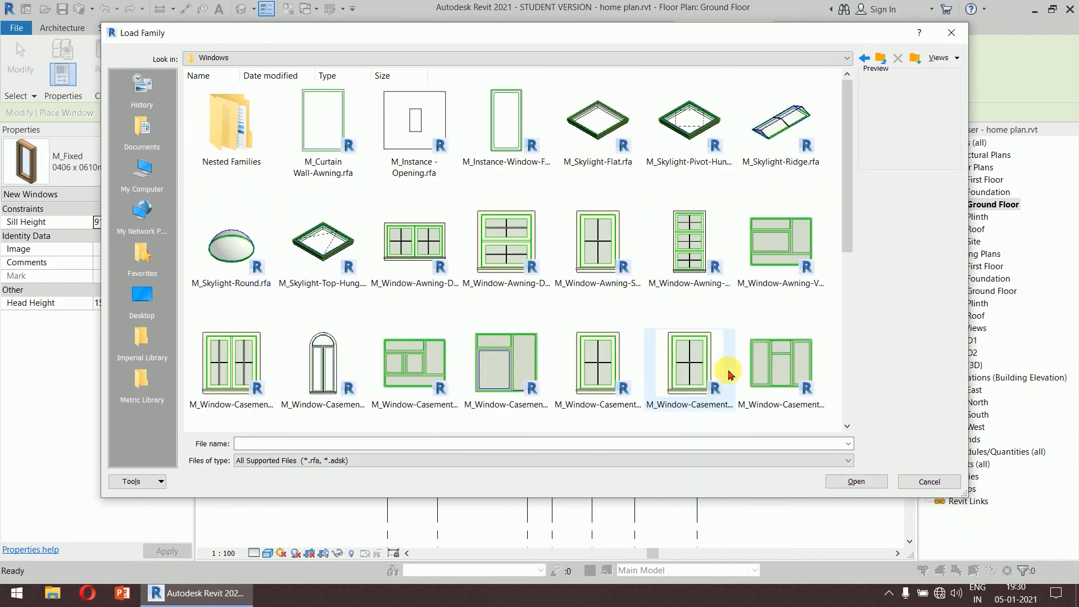
pyautogui.moveTo(847, 133); pyautogui.dragTo(886, 113)
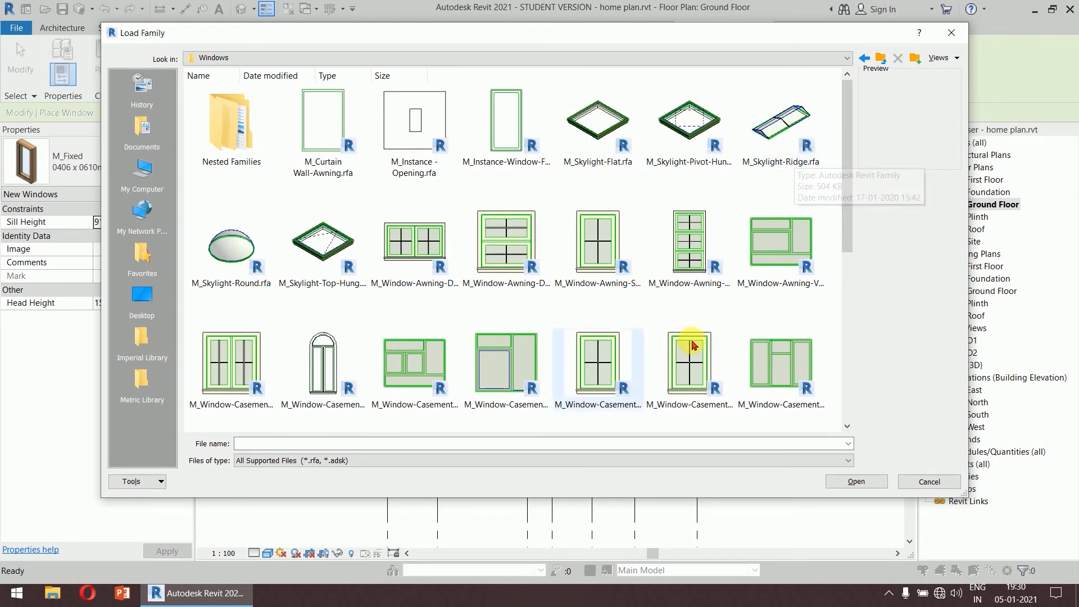
pyautogui.moveTo(848, 185); pyautogui.dragTo(841, 368)
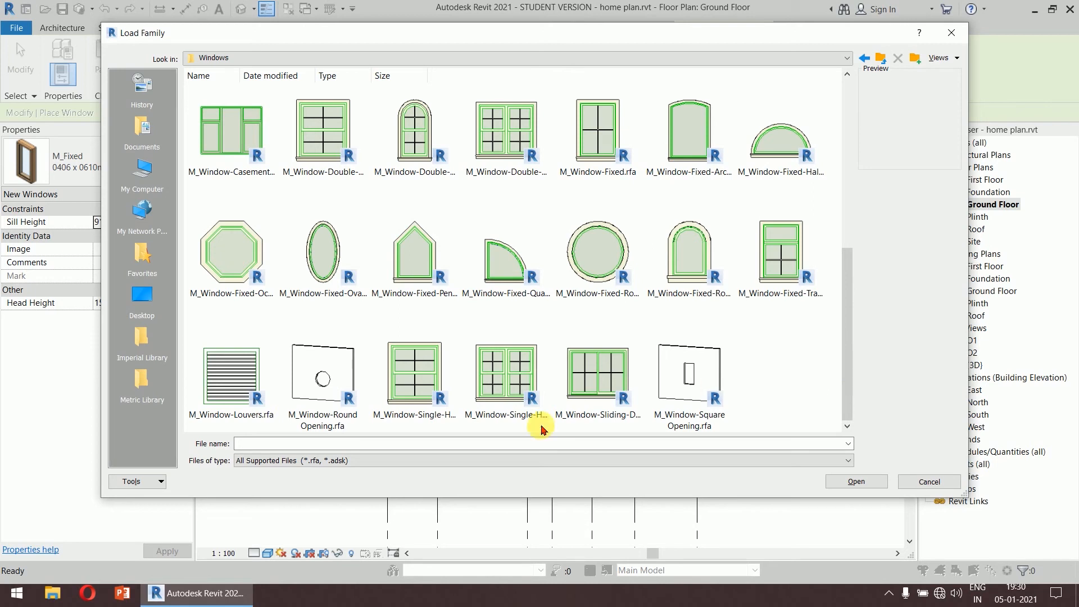
# Step: Compare the single-hung and sliding double windows and open the M_Window-Single-Hung-Double.rfa family
pyautogui.click(483, 416)
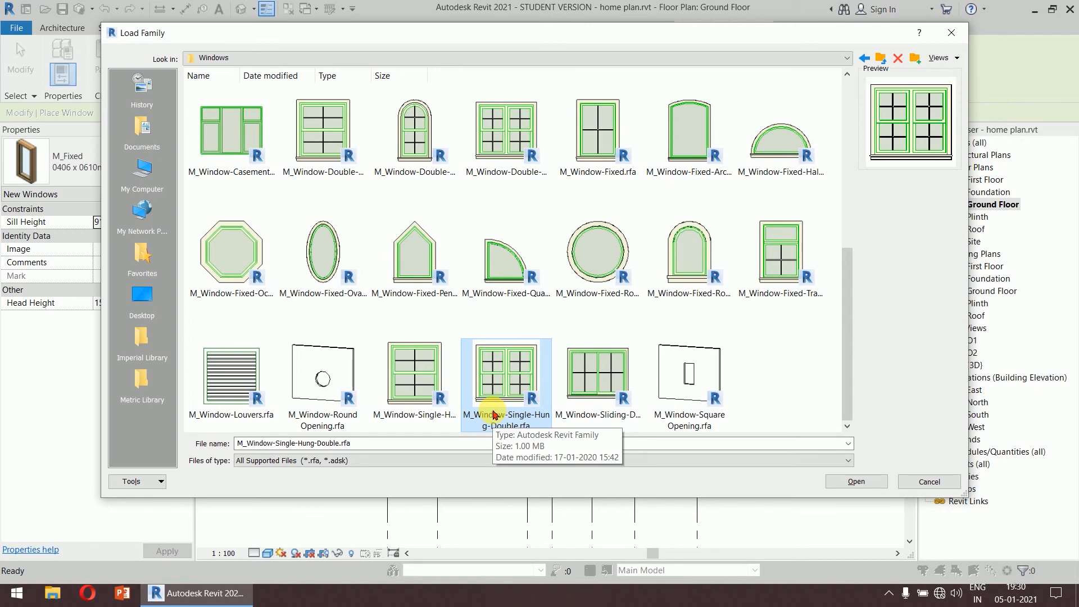
pyautogui.click(602, 389)
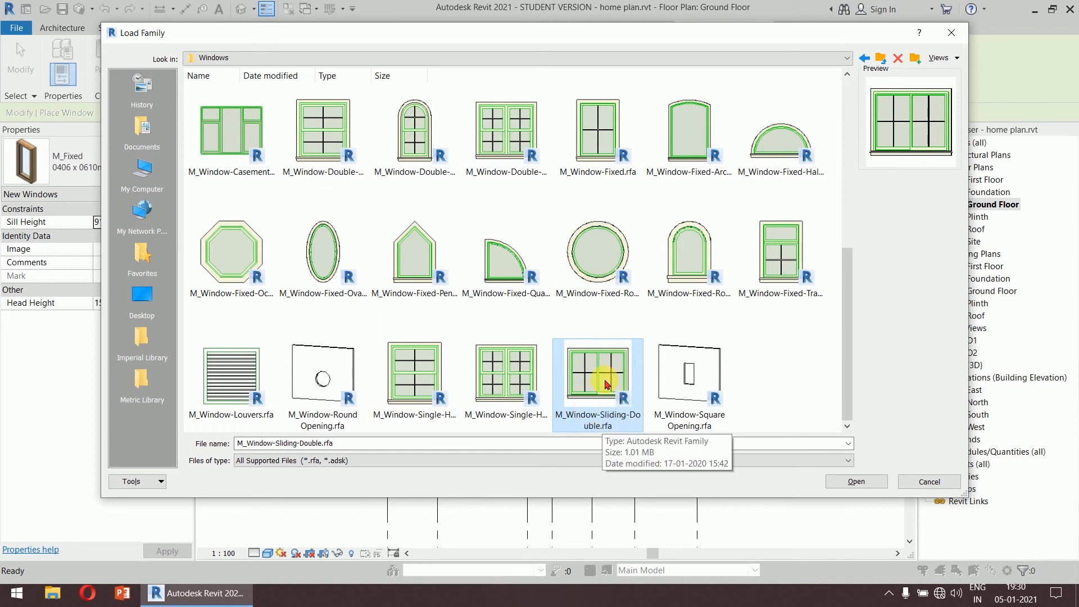
pyautogui.click(524, 359)
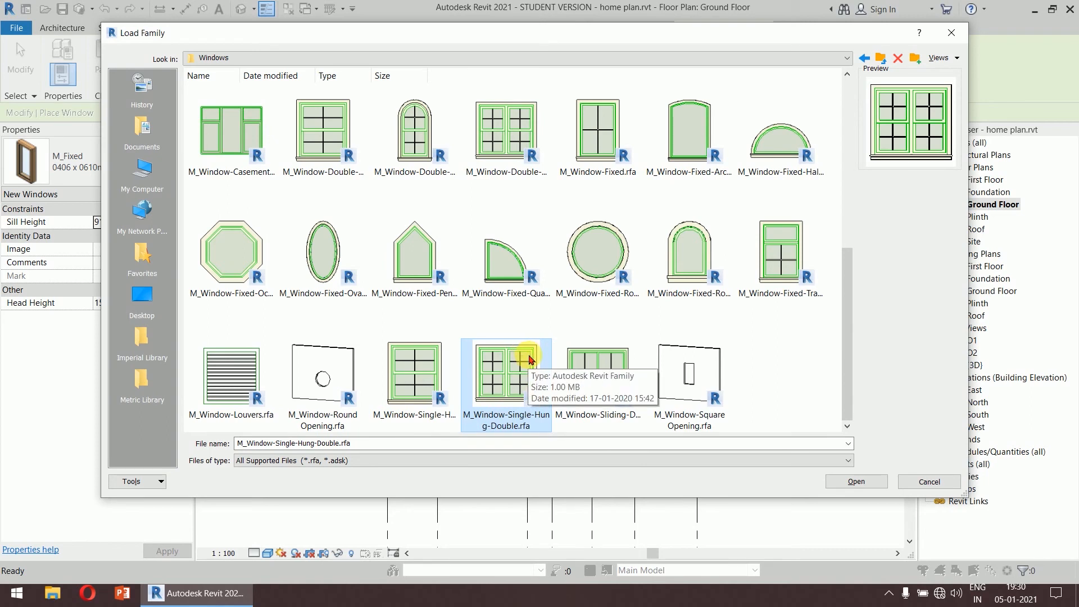
pyautogui.click(852, 484)
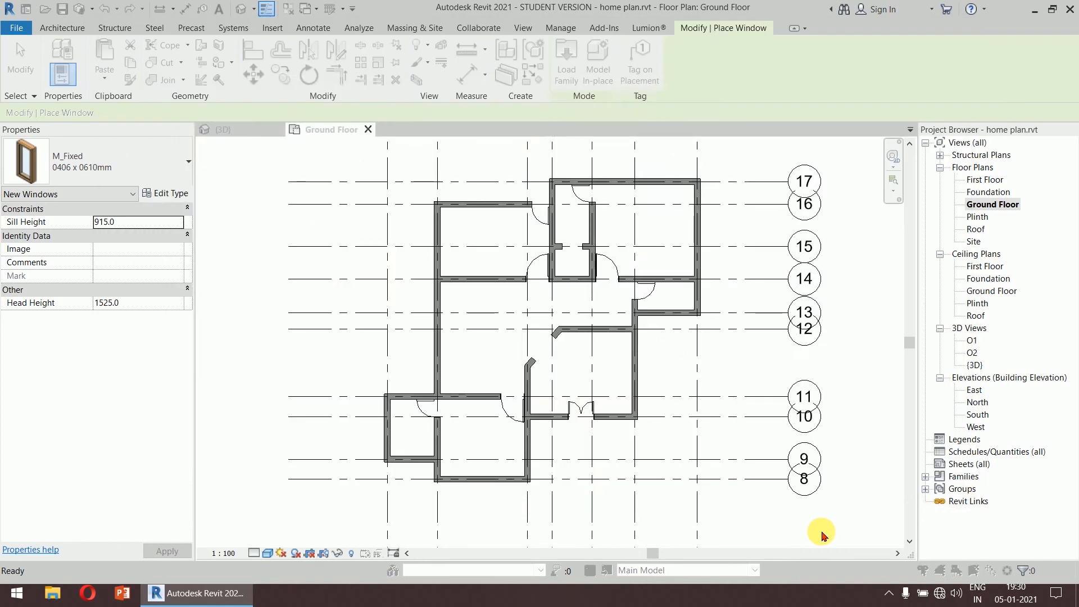
# Step: Load the 1500 x 1550mm type of the M_Window-Single-Hung-Double family into the project
pyautogui.scroll(-9, 502, 293)
pyautogui.scroll(-6, 502, 293)
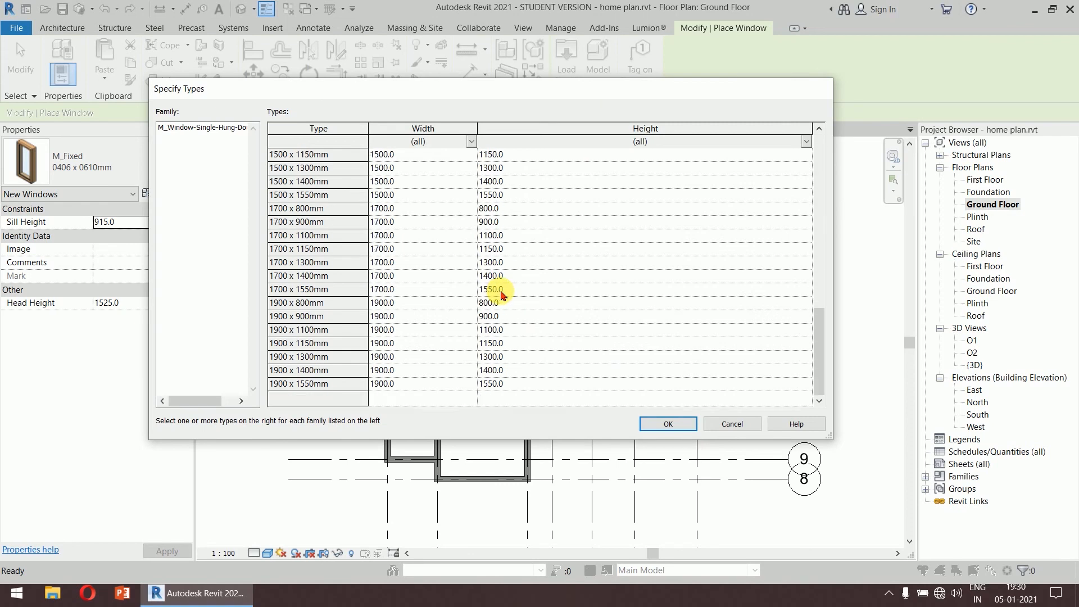
pyautogui.scroll(10, 502, 294)
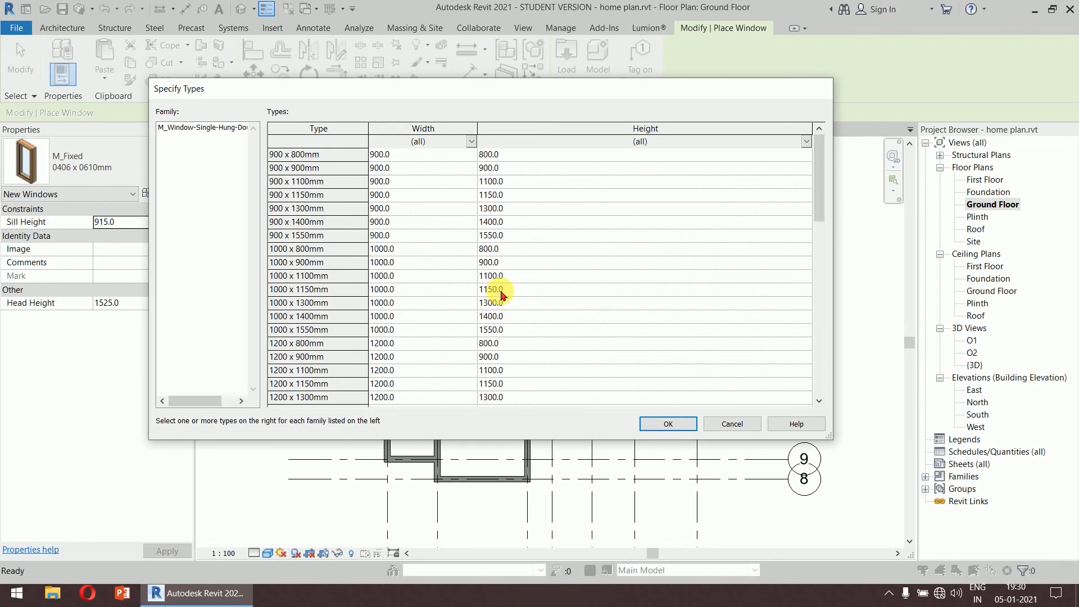
pyautogui.scroll(-8, 502, 293)
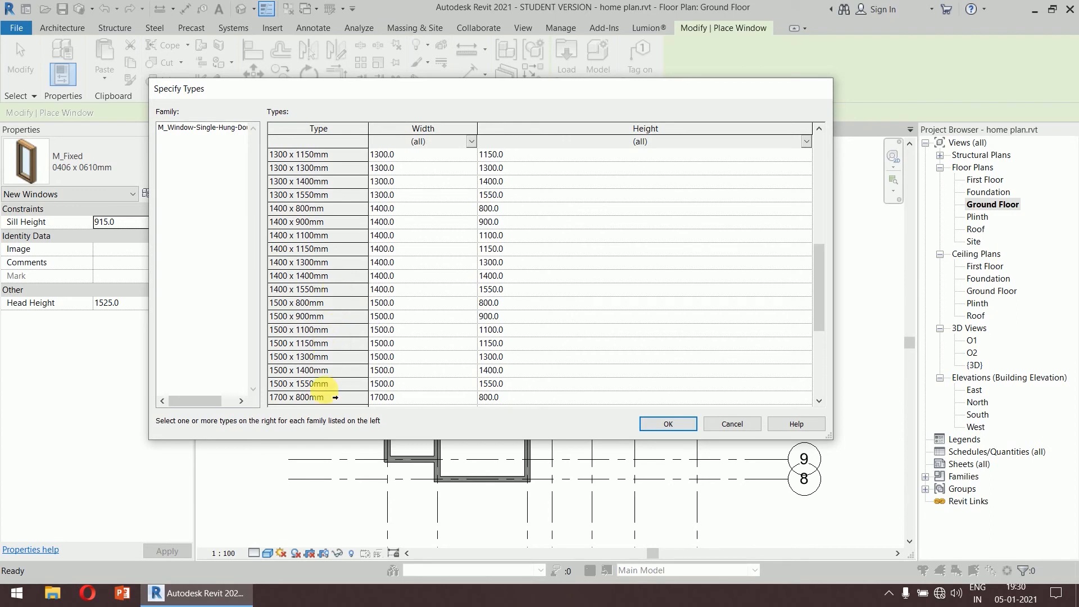
pyautogui.click(311, 384)
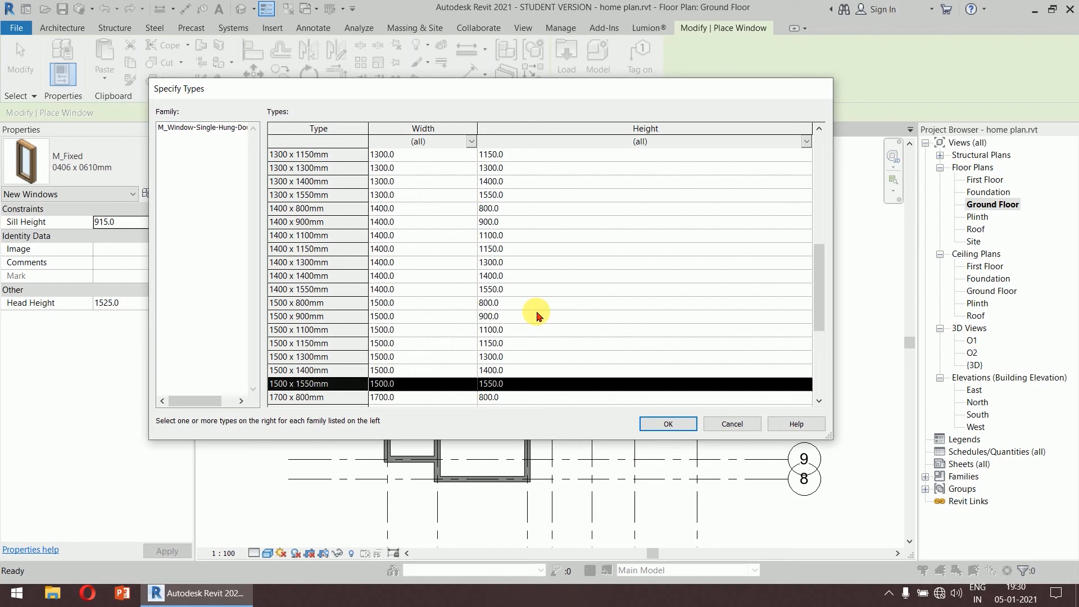
pyautogui.click(663, 424)
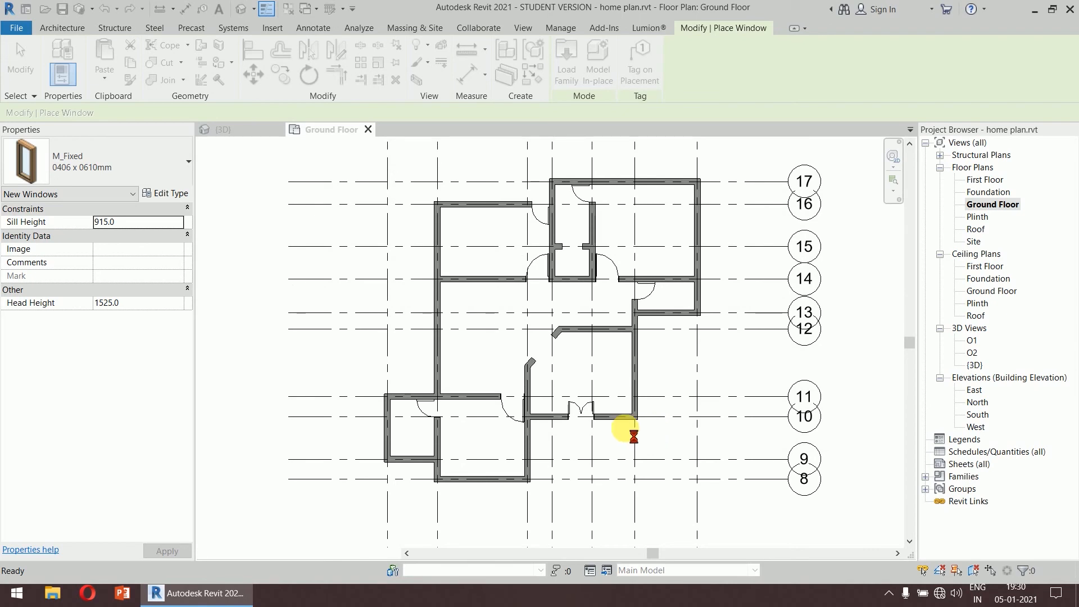
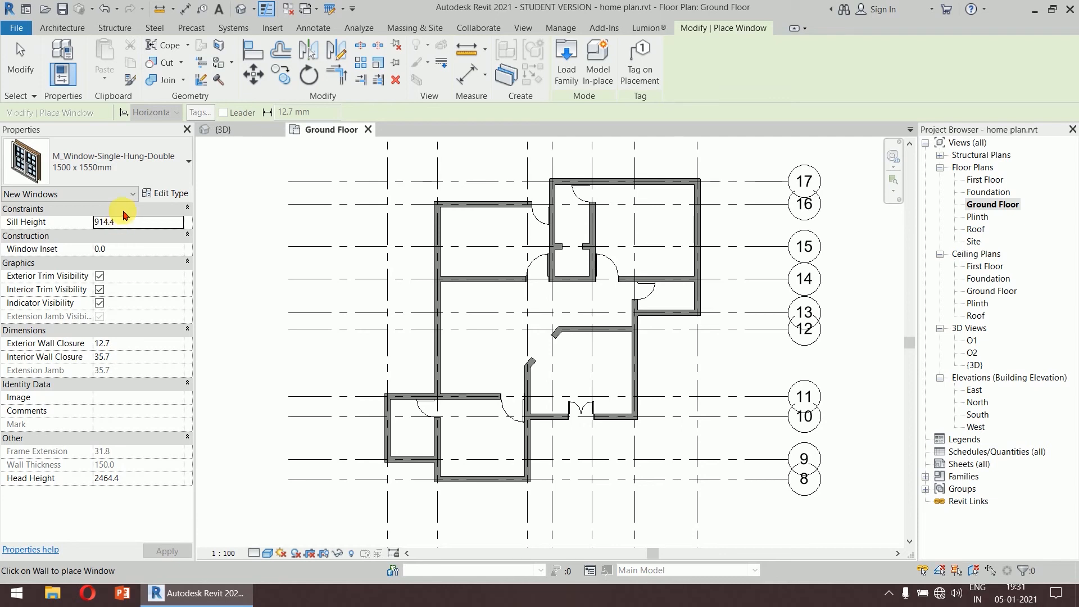
# Step: Duplicate the 1500 x 1550mm window type under the name 1500 * 1200
pyautogui.click(169, 194)
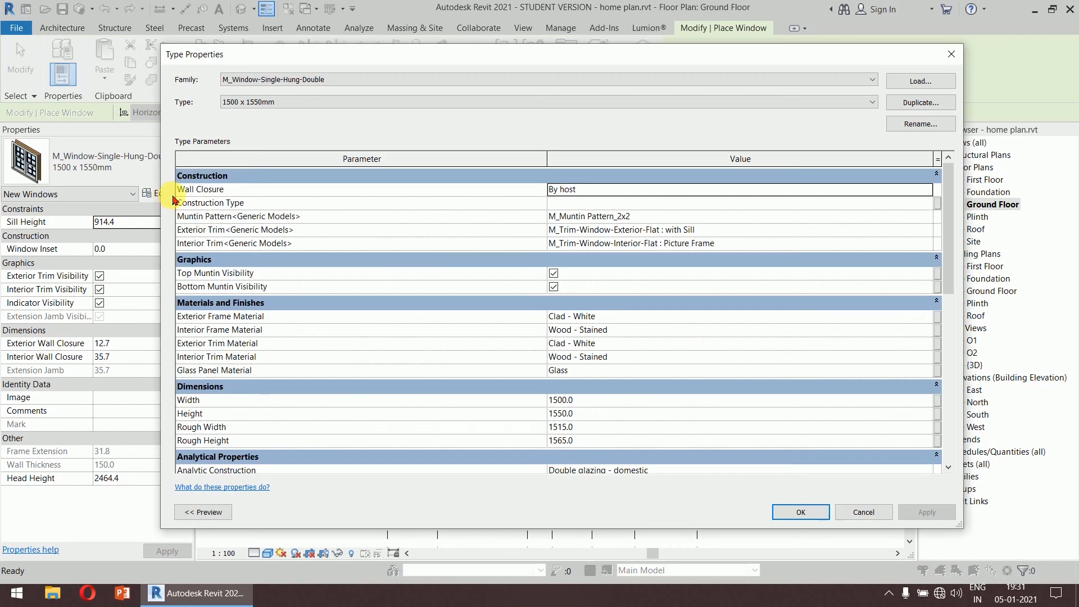
pyautogui.click(591, 414)
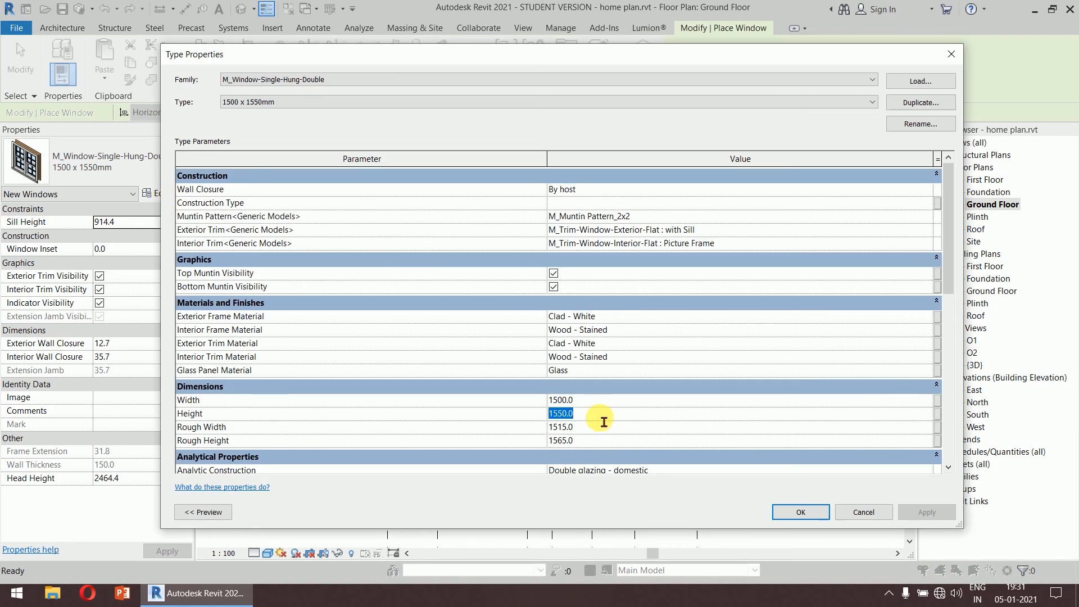
pyautogui.click(900, 103)
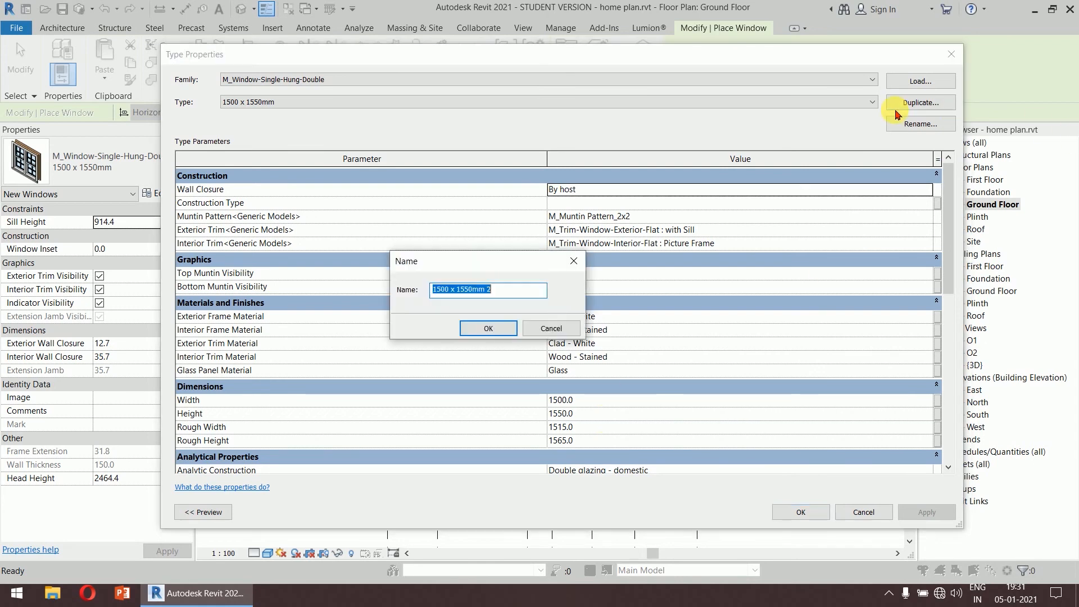
pyautogui.write('15000 *')
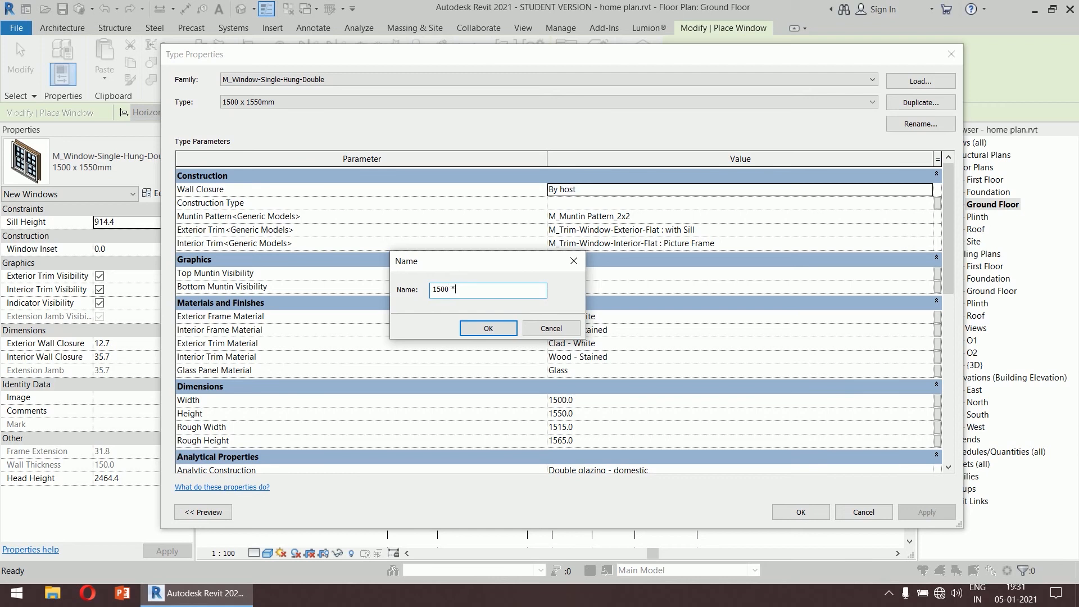
pyautogui.write('1200')
pyautogui.click(486, 329)
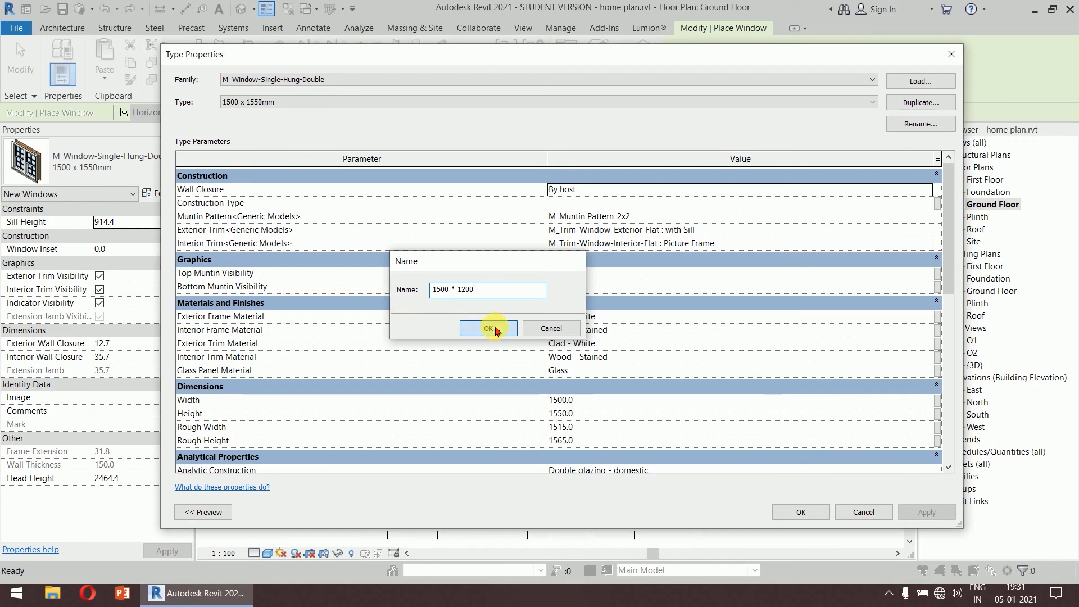
# Step: Set the 1500 * 1200 window type's height to 1200 mm and the sill height for new windows to 900 mm
pyautogui.click(622, 416)
pyautogui.write('1200')
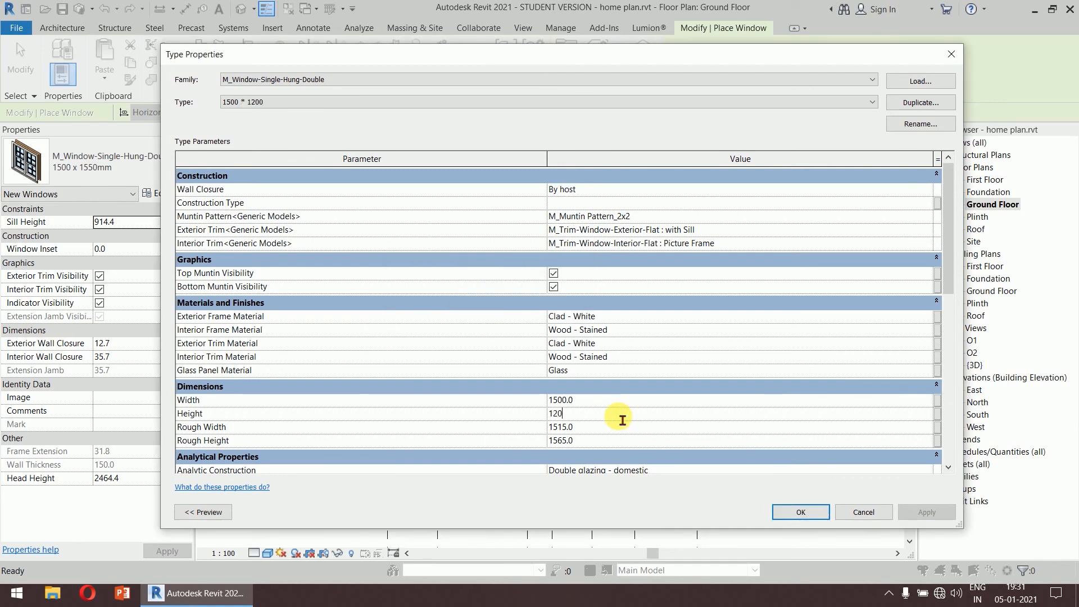
pyautogui.click(630, 400)
pyautogui.click(796, 515)
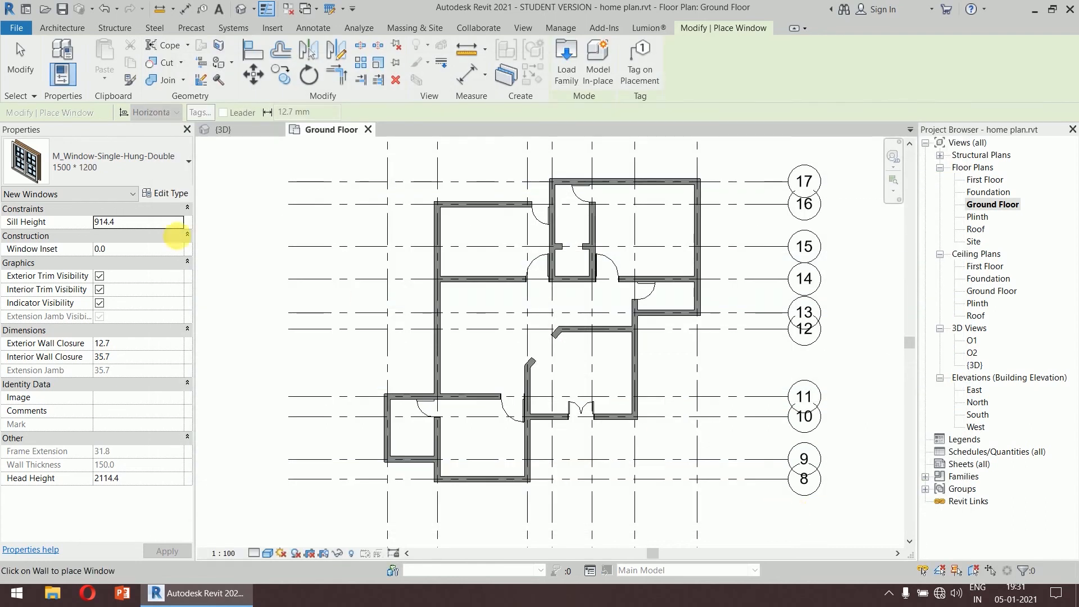
pyautogui.click(153, 228)
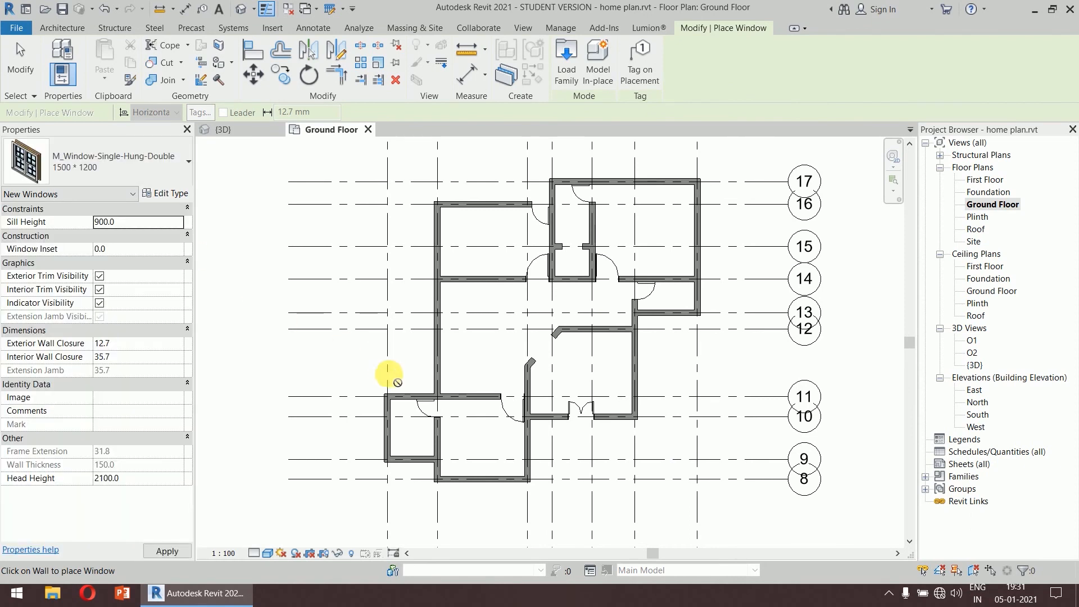
# Step: Place a 1500 * 1200 window centred on the outer left wall of the small lower-left room, about 385 mm from each corner
pyautogui.scroll(2, 385, 366)
pyautogui.moveTo(385, 365); pyautogui.dragTo(341, 213, button='middle')
pyautogui.scroll(2, 327, 274)
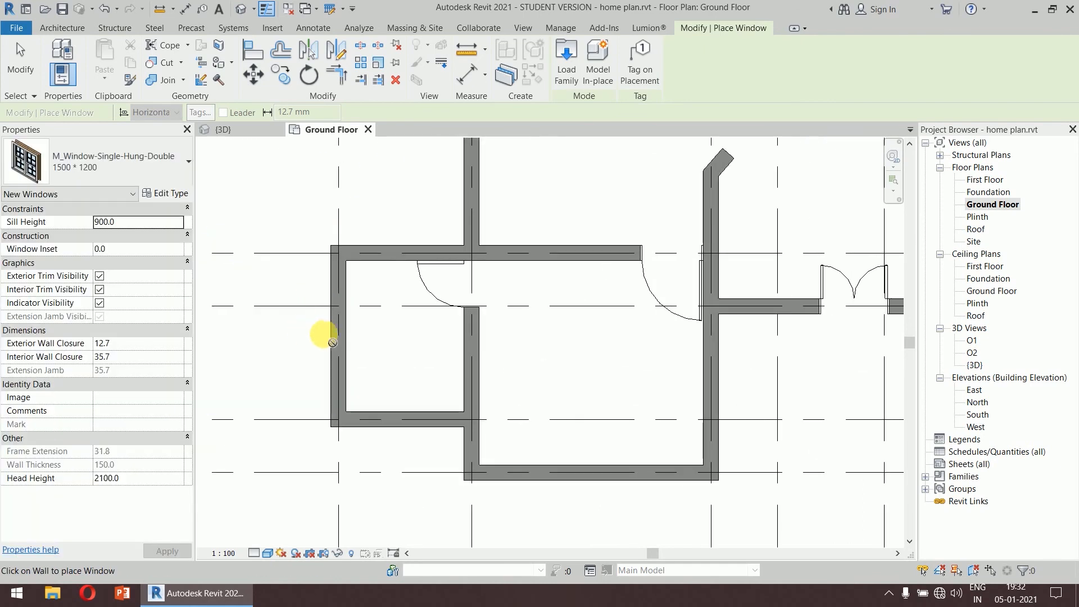
pyautogui.scroll(2, 346, 337)
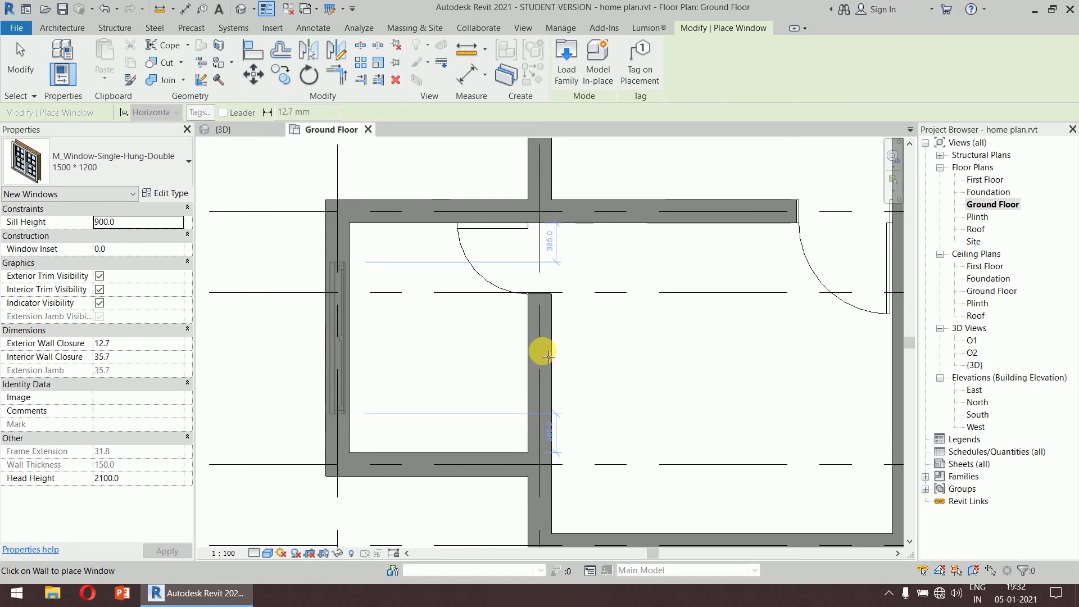
pyautogui.click(549, 355)
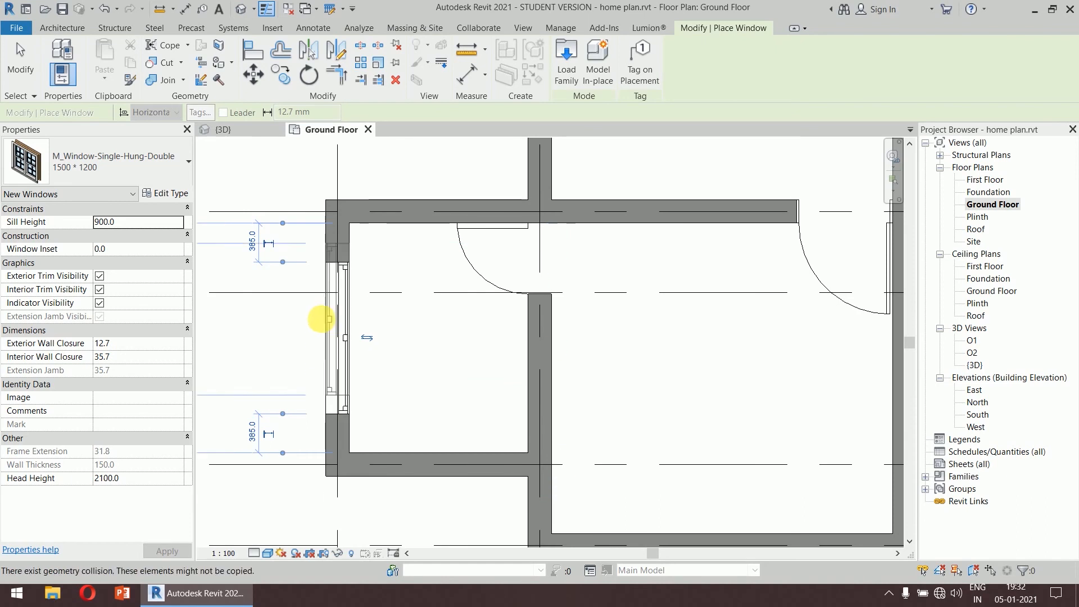
# Step: Place a 1500 * 1200 window centred on the bottom wall of the lower room, about 935 mm from each corner
pyautogui.scroll(-7, 584, 368)
pyautogui.moveTo(638, 394); pyautogui.dragTo(529, 279, button='middle')
pyautogui.scroll(5, 529, 279)
pyautogui.click(518, 353)
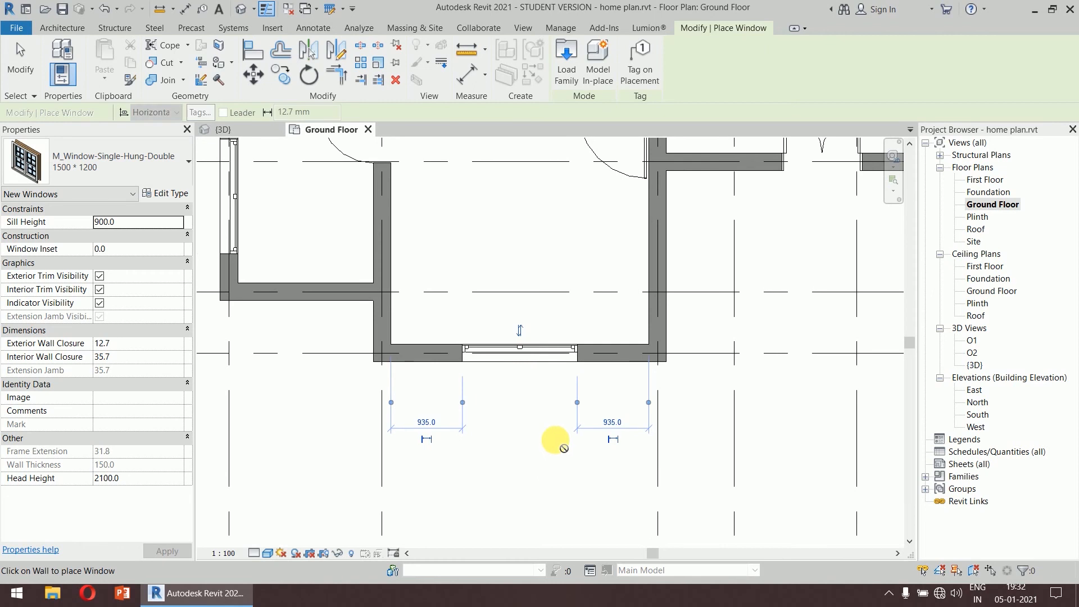
# Step: Place a 1500 * 1200 window on the lower room's right wall, about 140 mm below the entrance wall, and flip its facing
pyautogui.scroll(-5, 548, 460)
pyautogui.moveTo(717, 385); pyautogui.dragTo(621, 344, button='middle')
pyautogui.scroll(1, 392, 277)
pyautogui.scroll(8, 392, 276)
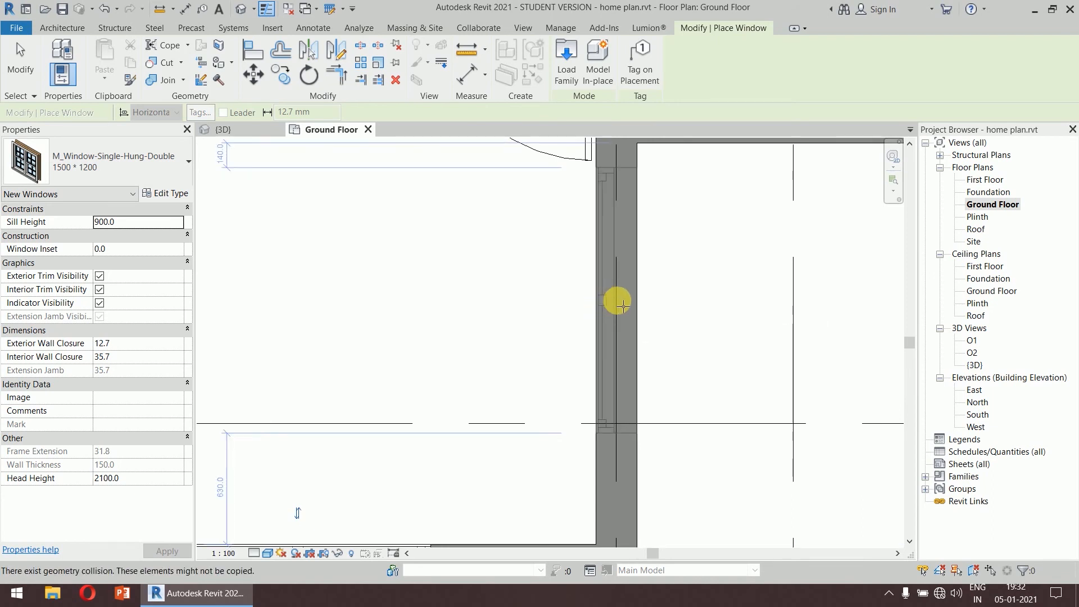
pyautogui.click(626, 304)
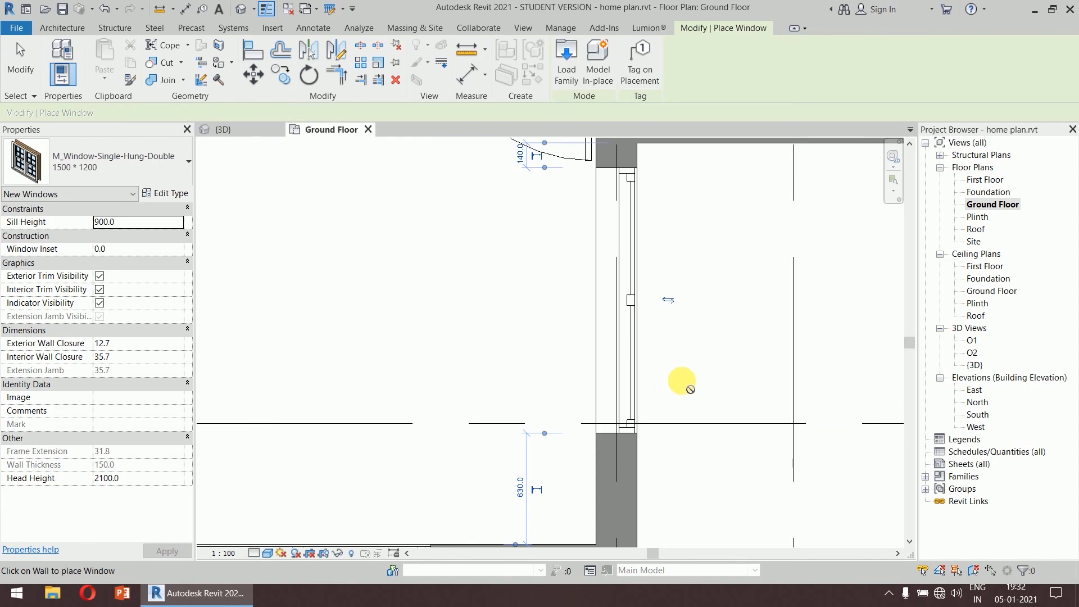
pyautogui.click(669, 301)
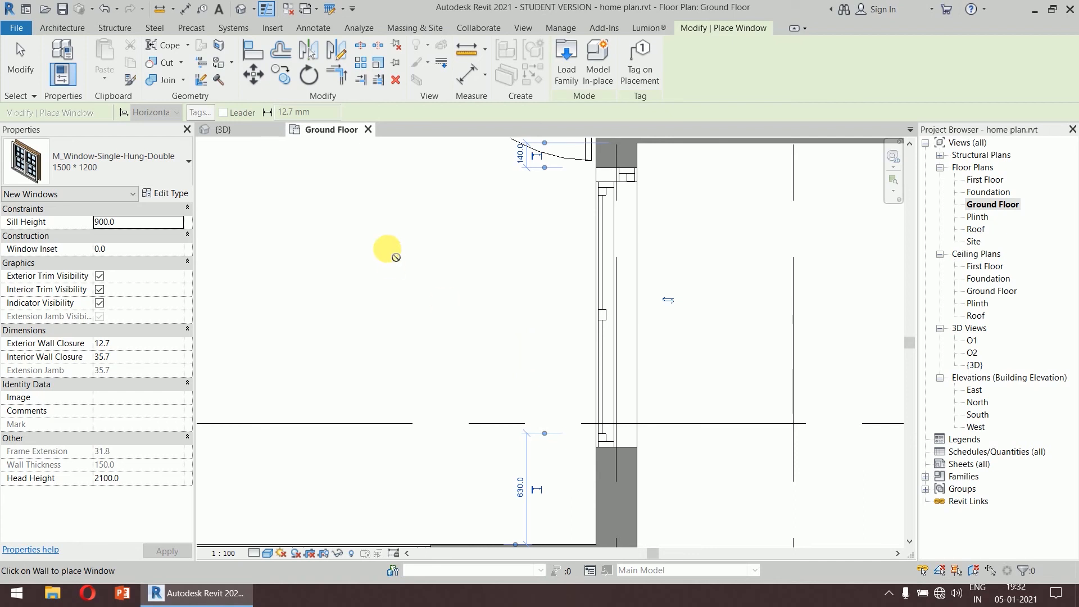
# Step: End window placement and, in the 3D view, flip the facing of the 1500 * 1200 window on the lower room's bottom wall
pyautogui.rightClick(403, 223)
pyautogui.click(422, 225)
pyautogui.rightClick(405, 217)
pyautogui.click(415, 223)
pyautogui.rightClick(411, 212)
pyautogui.click(421, 217)
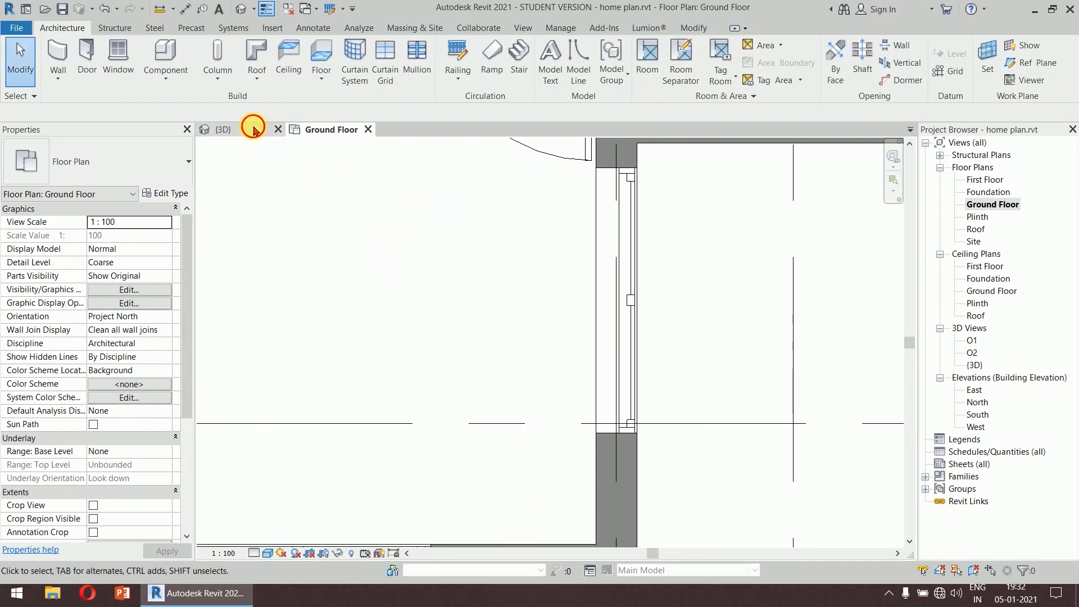
pyautogui.click(222, 130)
pyautogui.scroll(8, 394, 410)
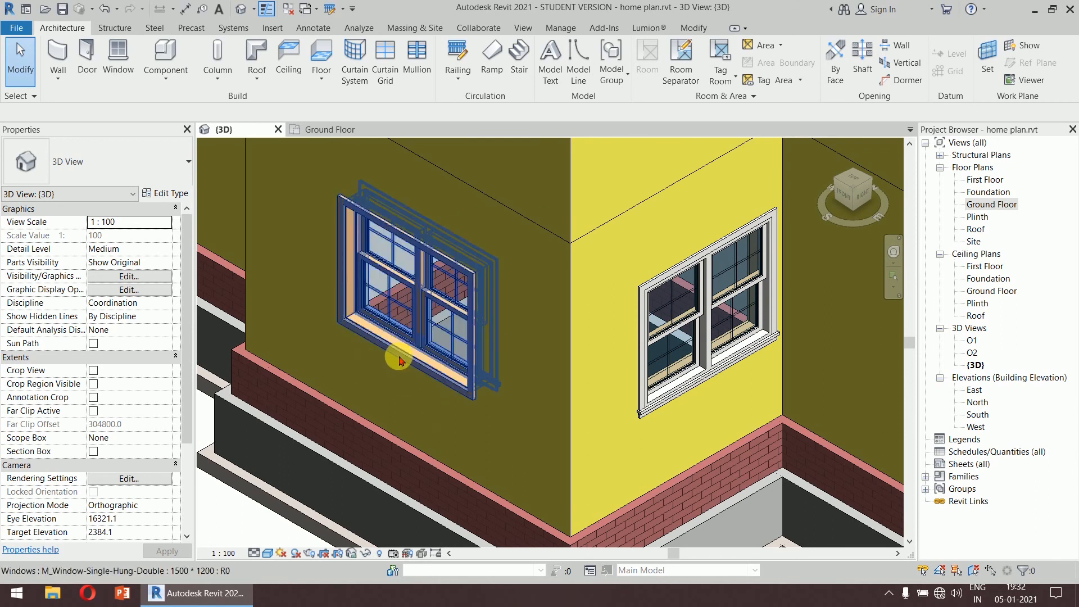
pyautogui.click(427, 380)
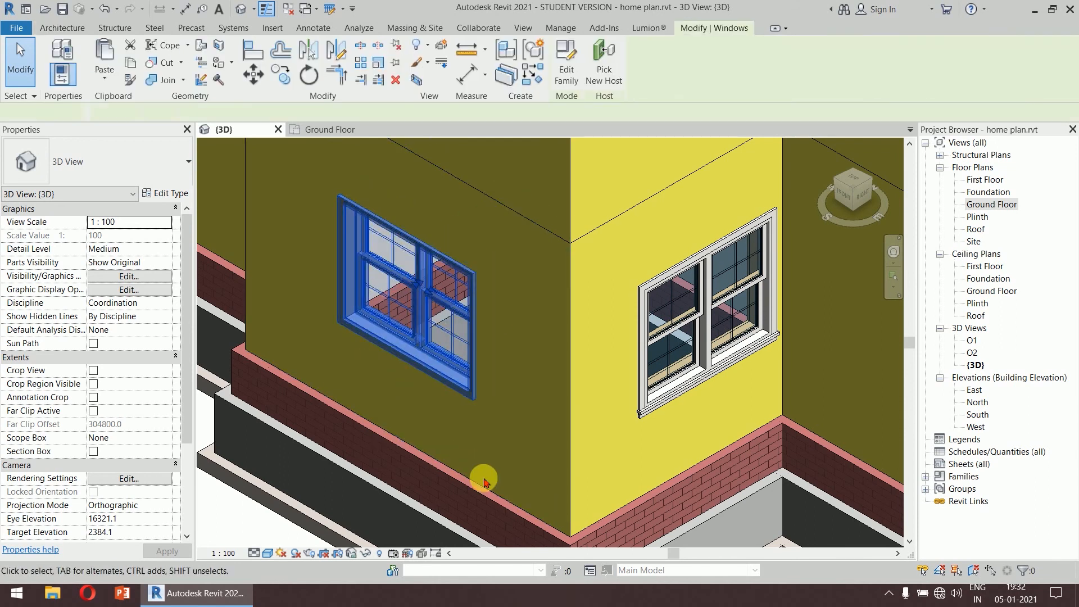
pyautogui.press('space')
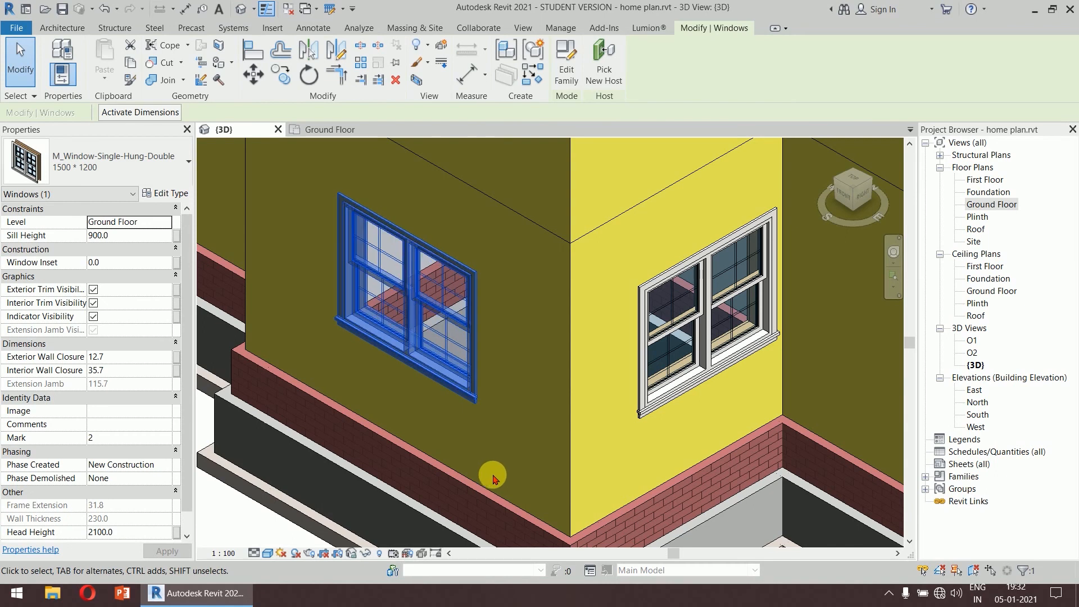
pyautogui.click(230, 517)
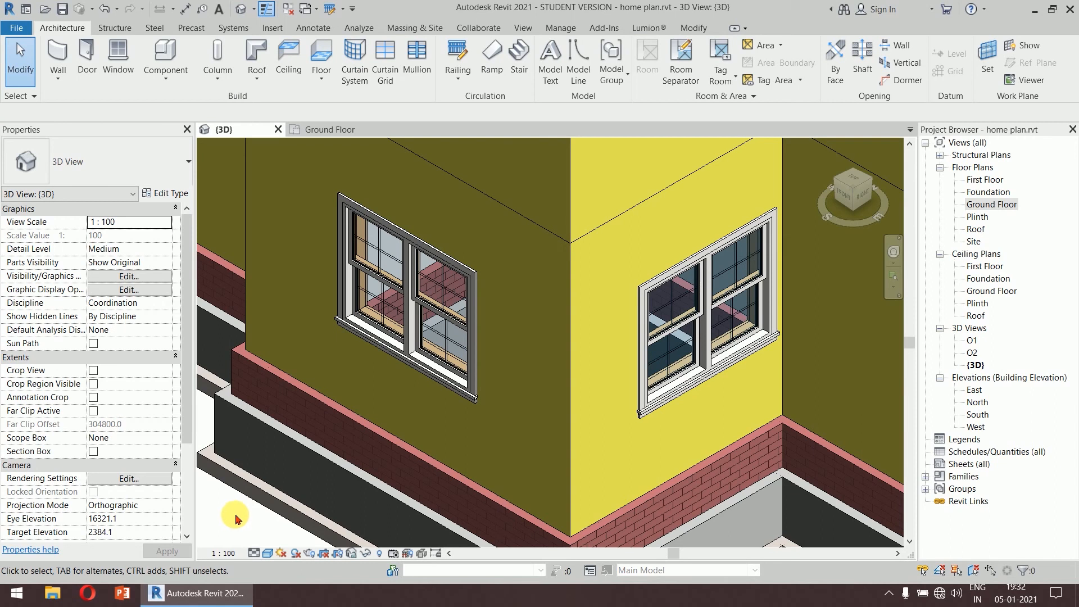
# Step: Delete the two 1500 * 1200 windows on the lower room's right and bottom walls in the 3D view
pyautogui.keyDown('shift'); pyautogui.moveTo(741, 402); pyautogui.dragTo(746, 311, button='middle'); pyautogui.keyUp('shift')
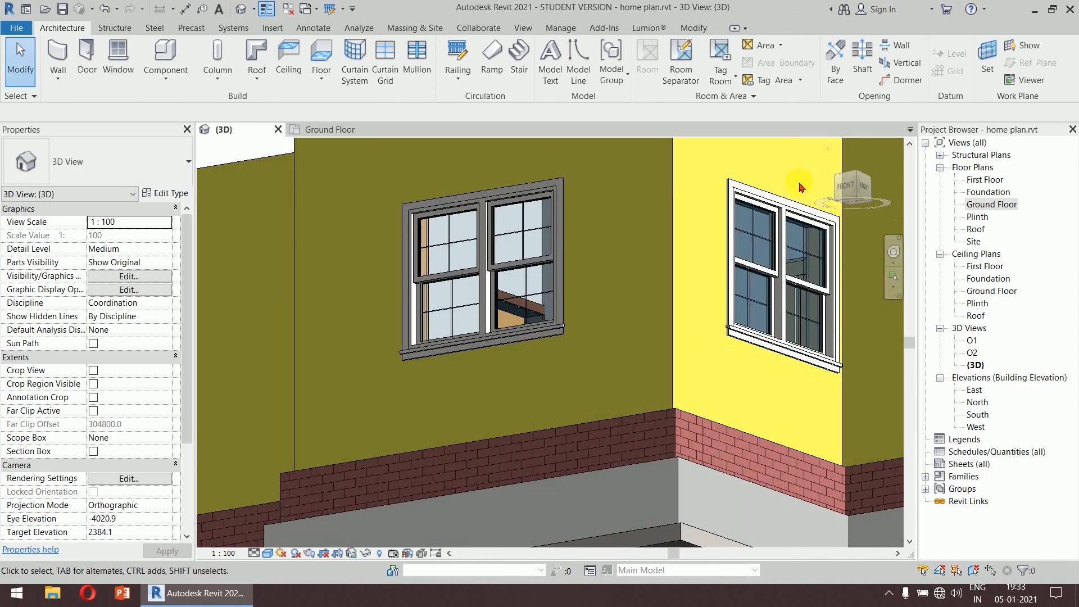
pyautogui.keyDown('shift'); pyautogui.moveTo(789, 224); pyautogui.dragTo(751, 421, button='middle'); pyautogui.keyUp('shift')
pyautogui.click(752, 429)
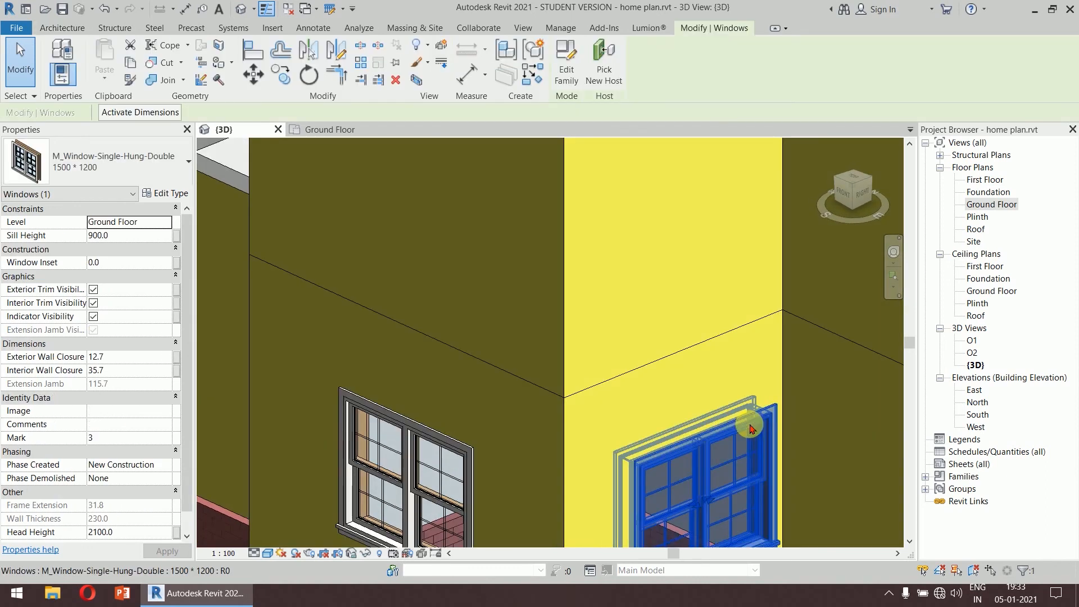
pyautogui.press('Delete')
pyautogui.click(419, 437)
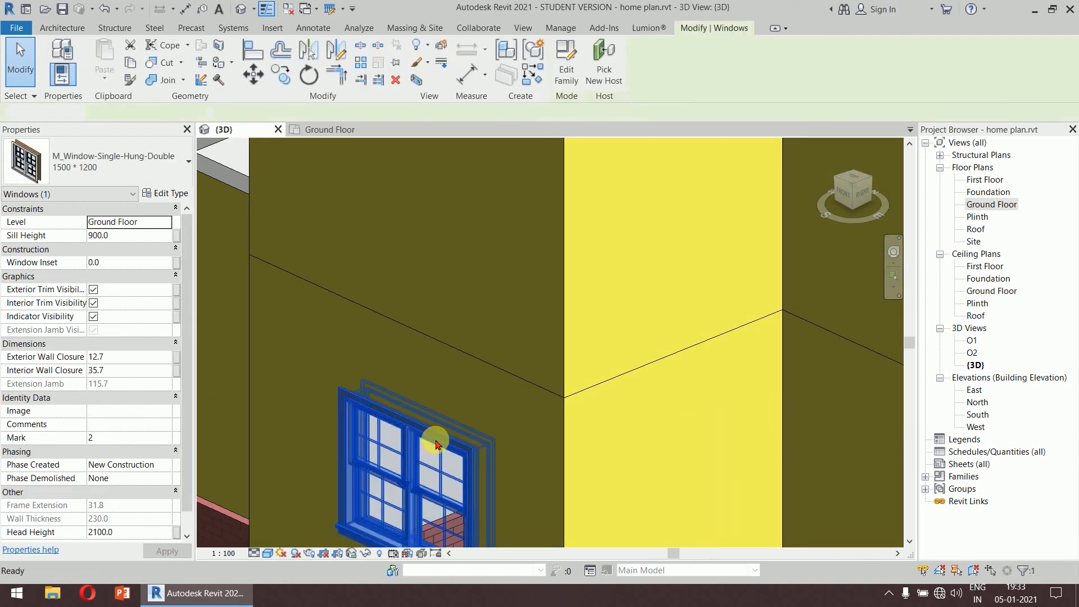
pyautogui.press('Delete')
# Step: Start loading a window family and look through the Muntin folder of the Nested Families in the Windows library
pyautogui.scroll(-3, 549, 394)
pyautogui.moveTo(616, 409); pyautogui.dragTo(559, 282, button='middle')
pyautogui.scroll(2, 509, 322)
pyautogui.scroll(-2, 528, 306)
pyautogui.scroll(2, 543, 281)
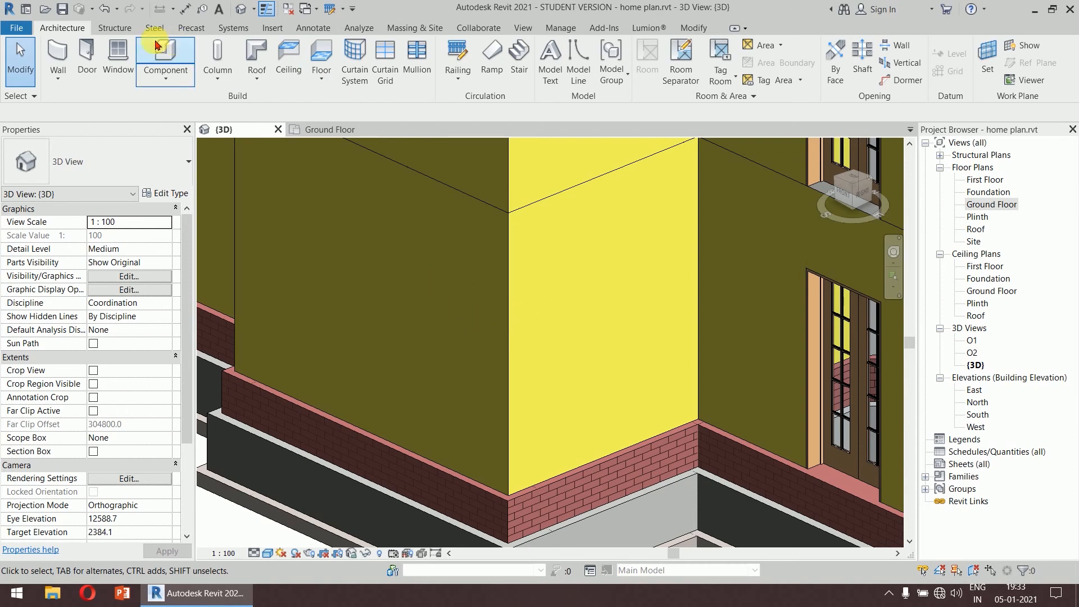
pyautogui.click(117, 59)
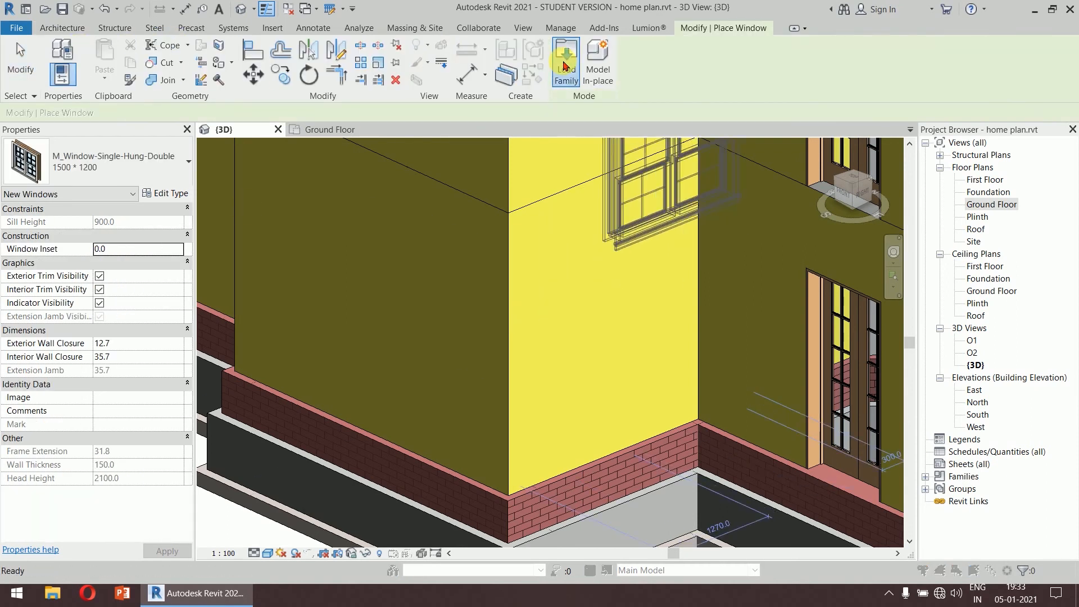
pyautogui.click(565, 65)
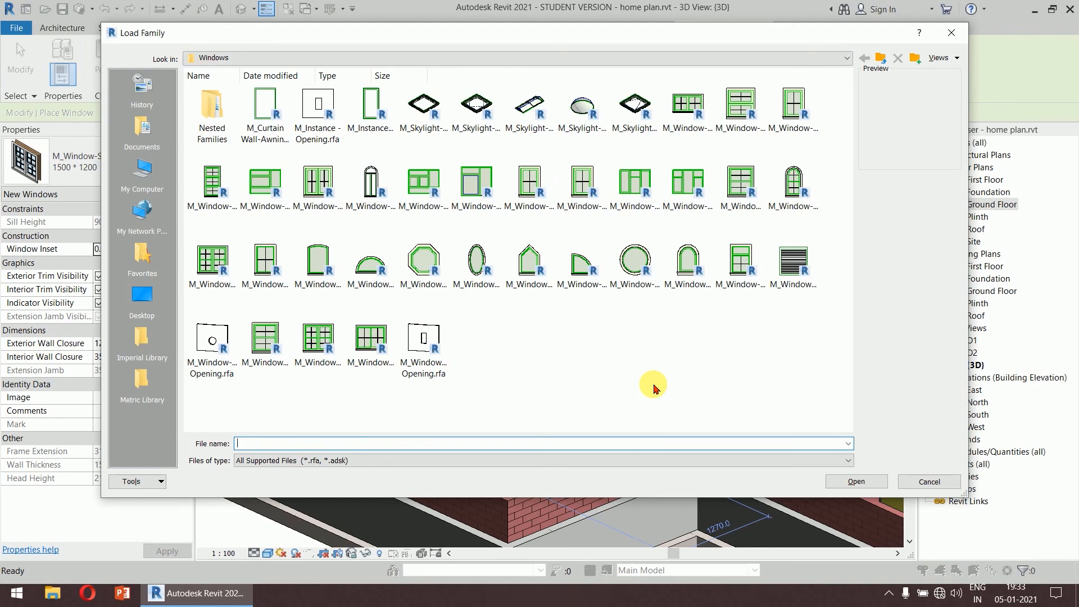
pyautogui.rightClick(610, 365)
pyautogui.moveTo(647, 363)
pyautogui.click(765, 350)
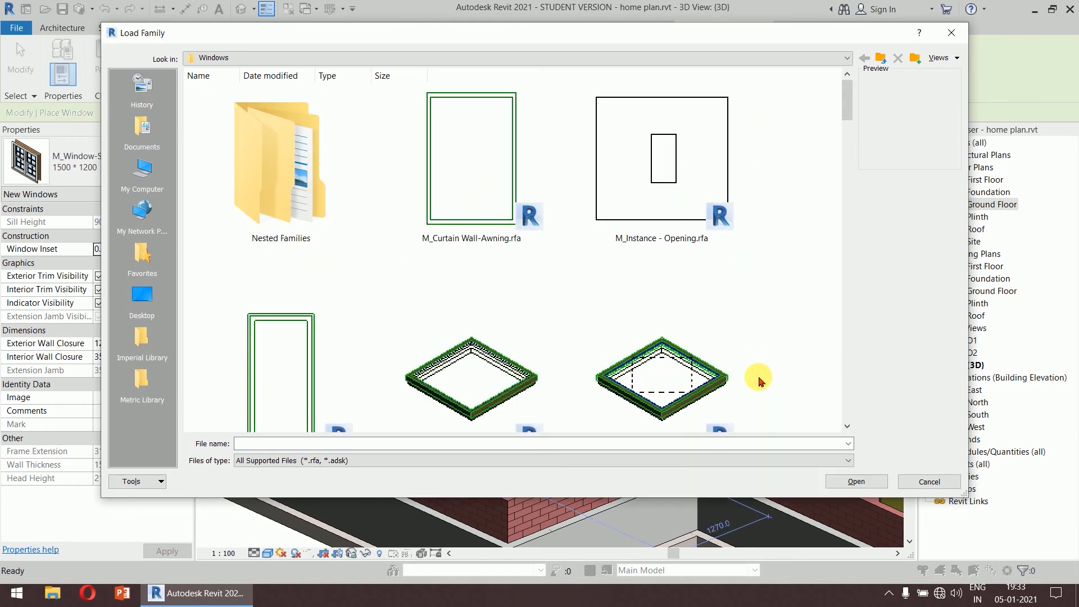
pyautogui.doubleClick(284, 192)
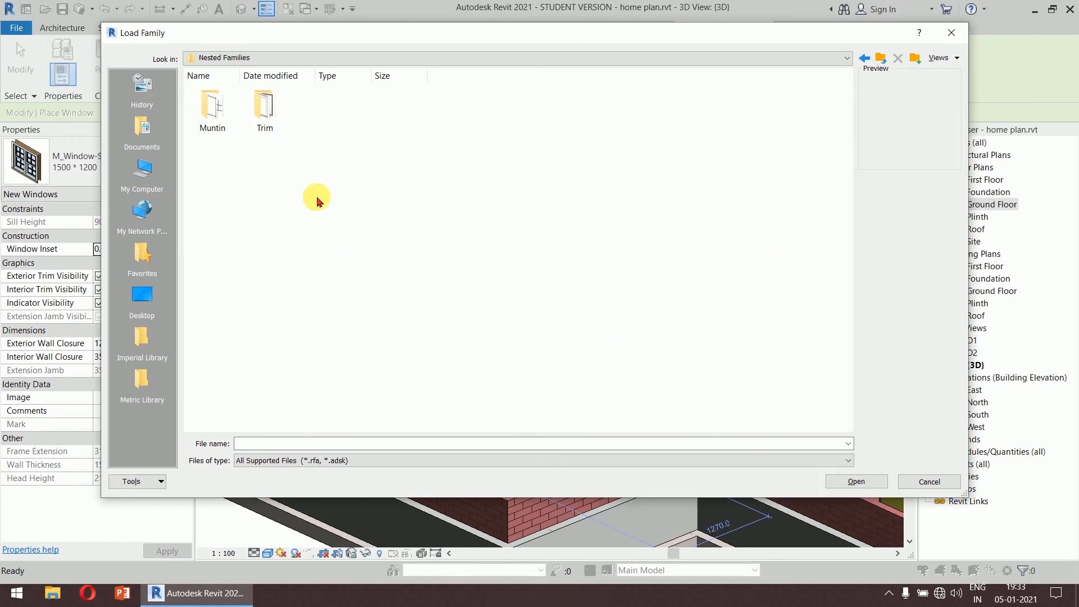
pyautogui.doubleClick(212, 107)
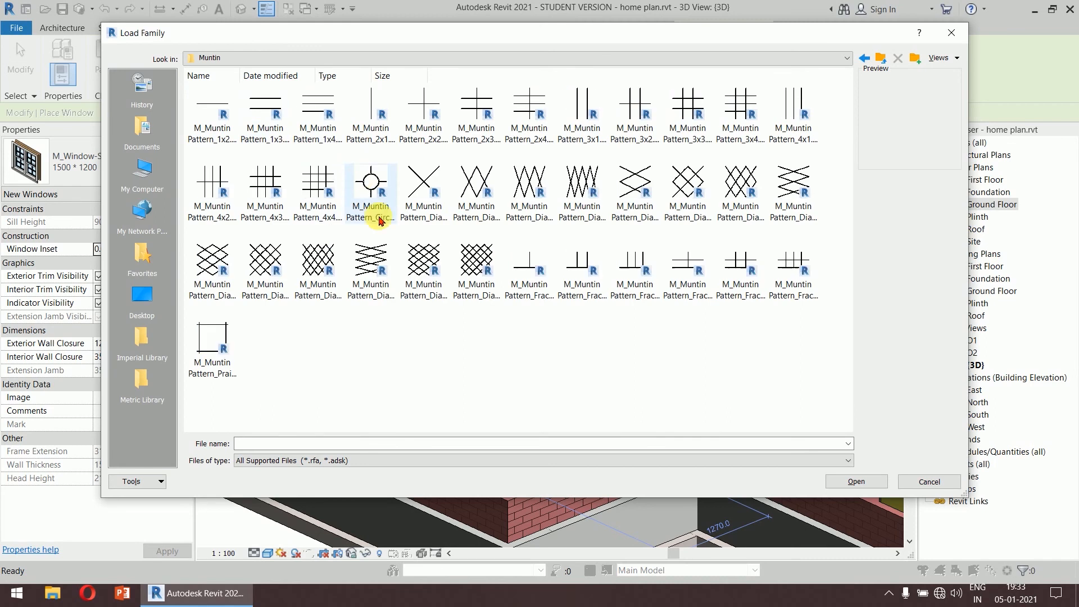
pyautogui.click(878, 61)
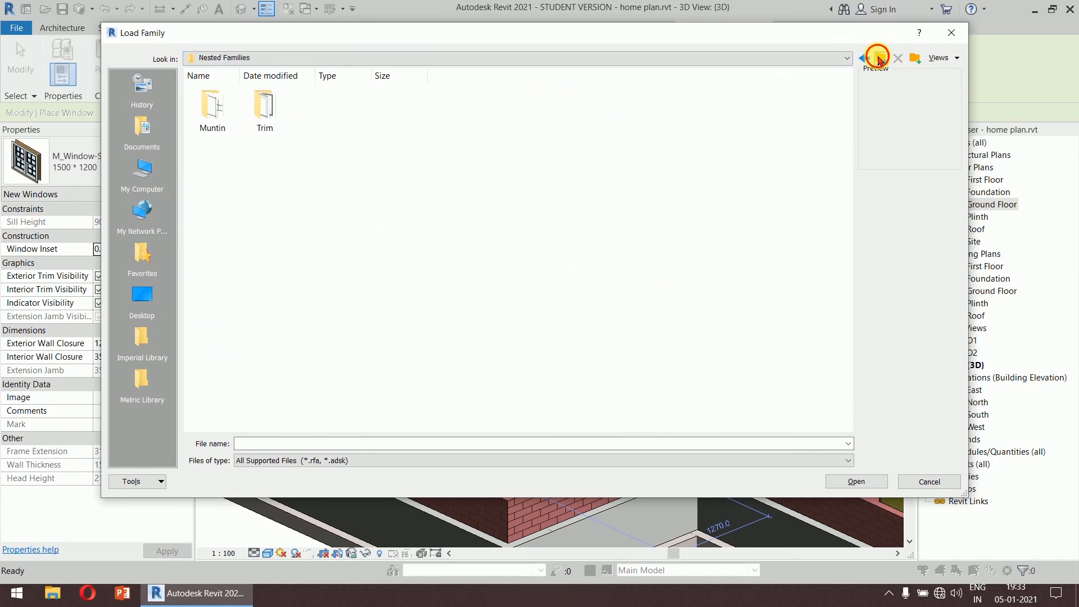
pyautogui.click(877, 61)
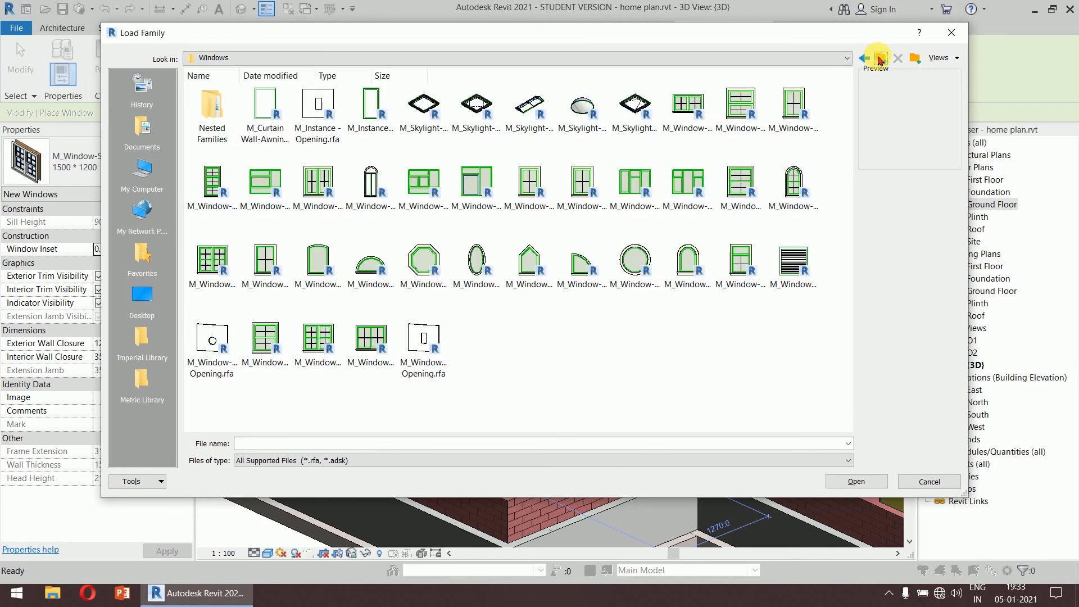
# Step: Preview the double-hung double, fixed arch-top and fixed half-round window families, and show the library files as a list
pyautogui.click(209, 268)
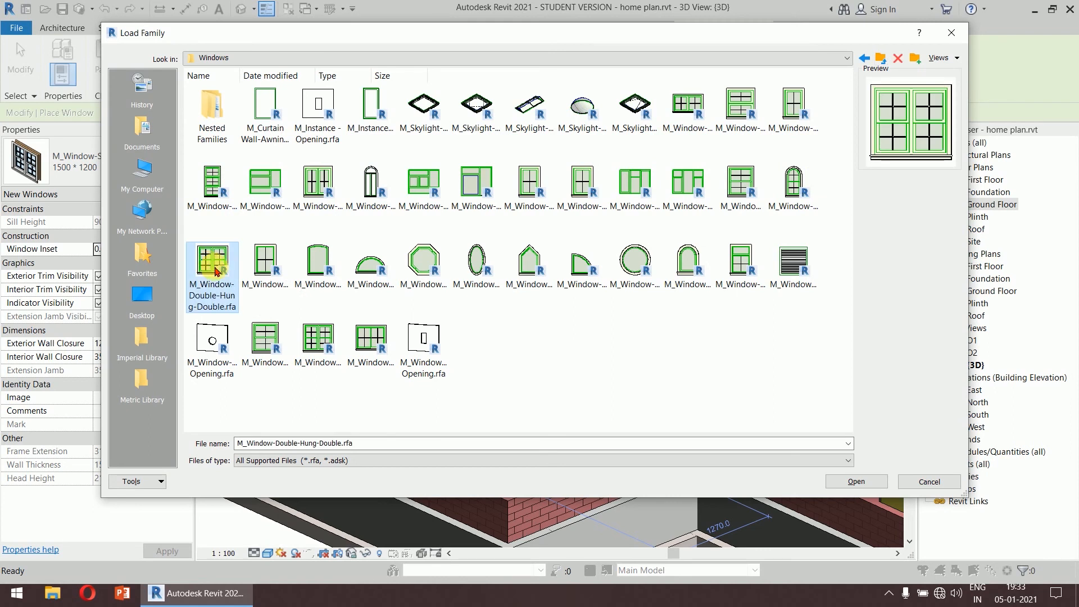
pyautogui.click(265, 279)
pyautogui.click(315, 278)
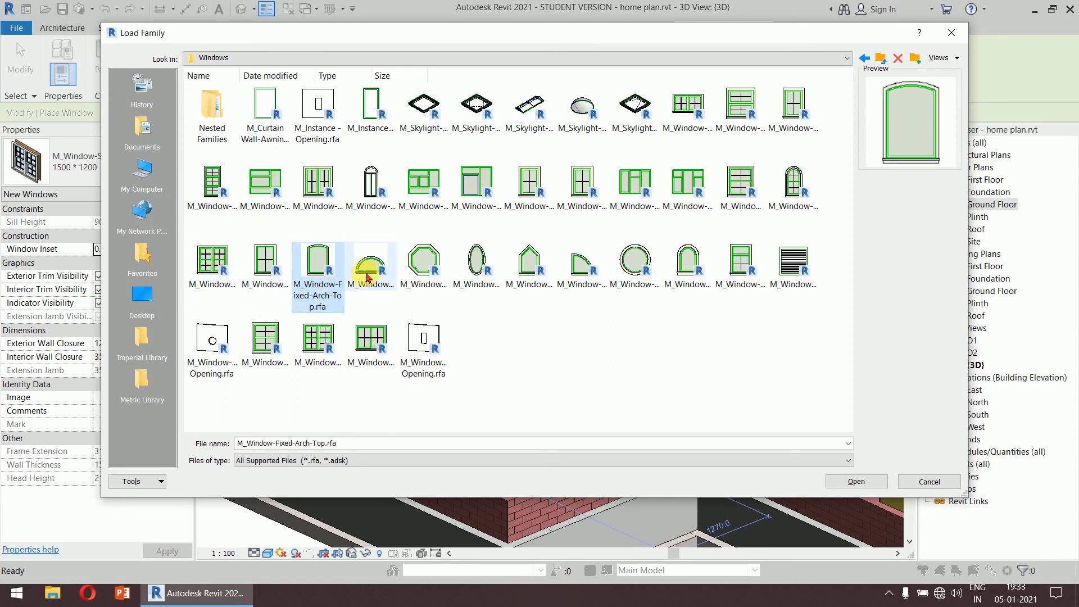
pyautogui.click(365, 275)
pyautogui.rightClick(526, 314)
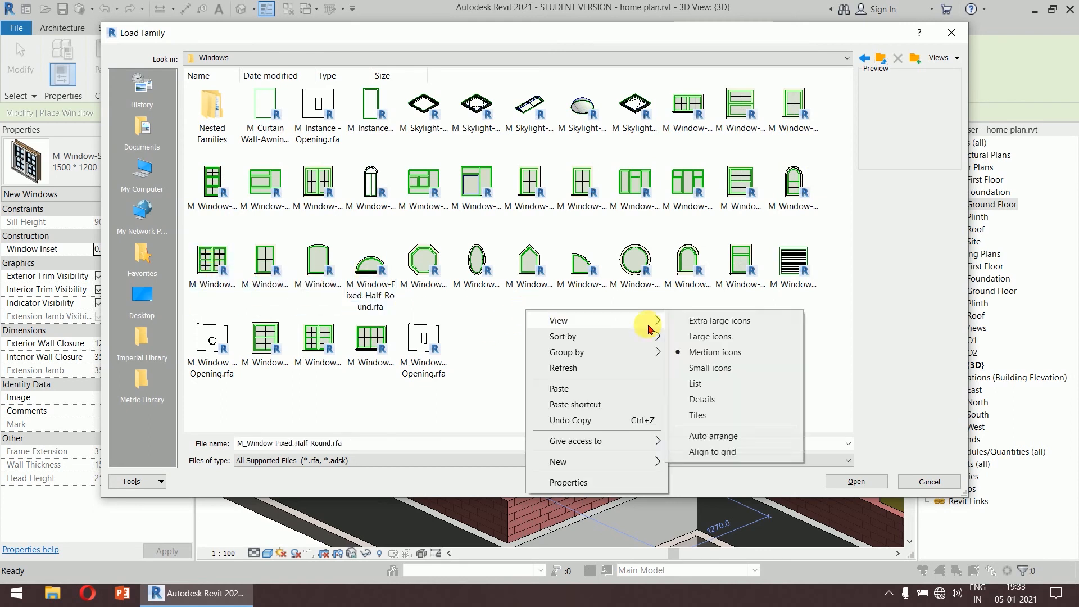
pyautogui.click(702, 383)
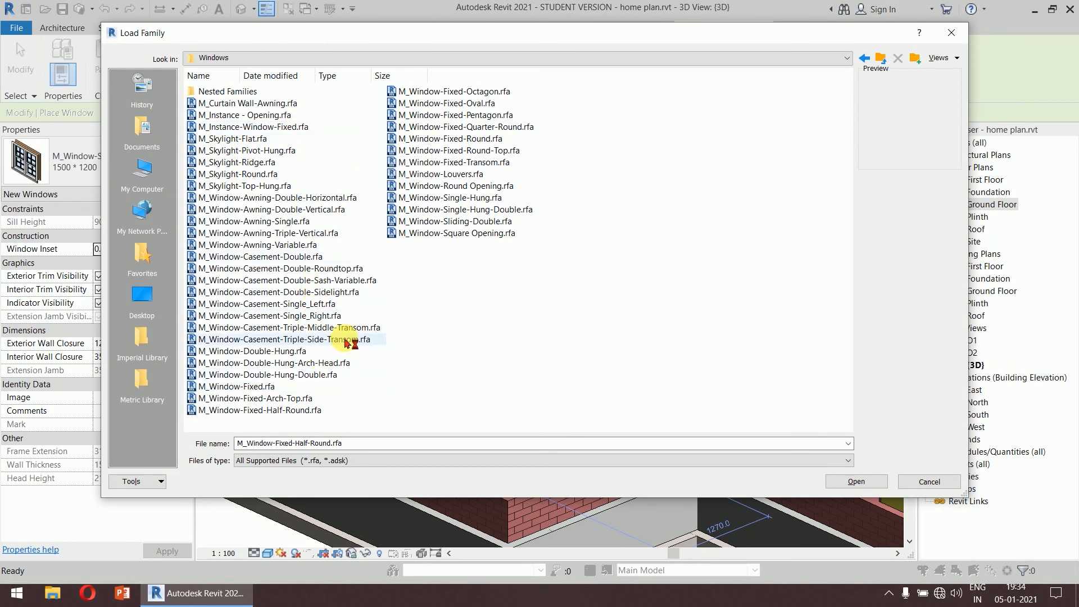
# Step: Load the Windows_Corner.rfa family from the Windows folder of the UK library
pyautogui.click(880, 59)
pyautogui.click(880, 59)
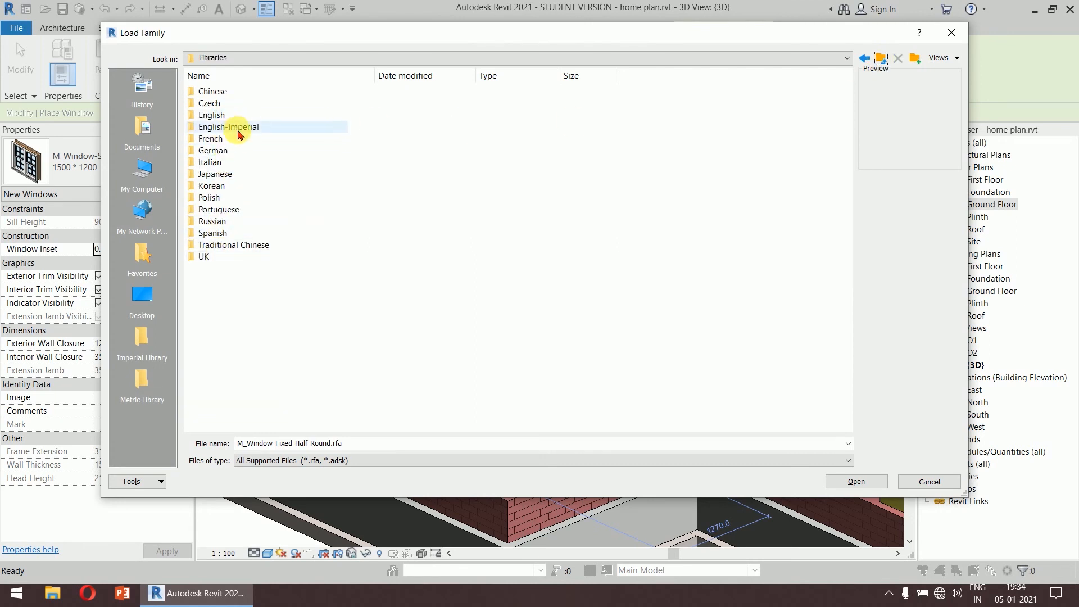
pyautogui.doubleClick(223, 150)
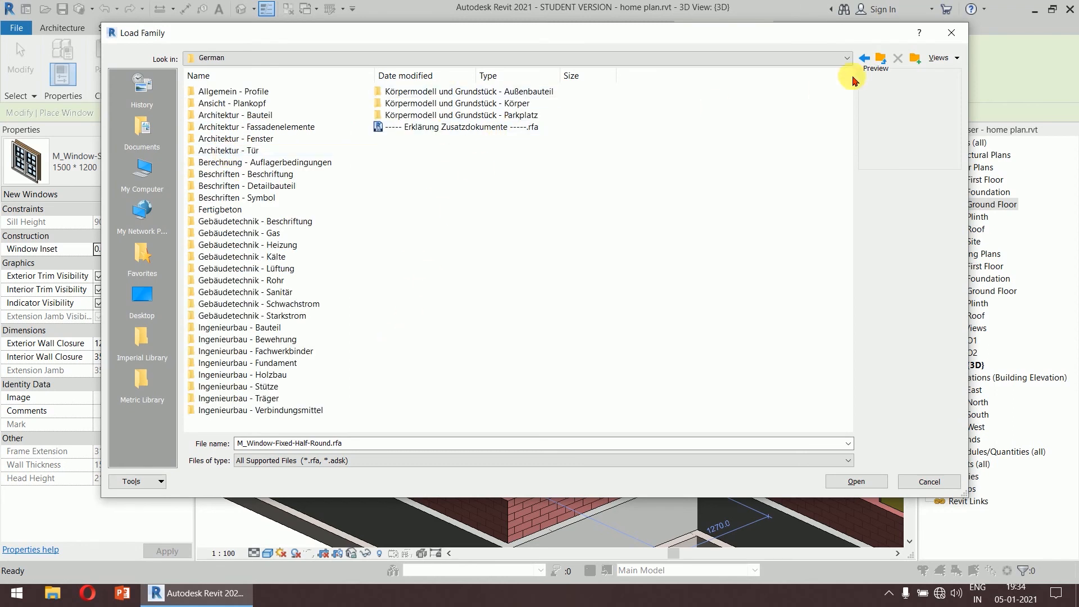
pyautogui.click(880, 61)
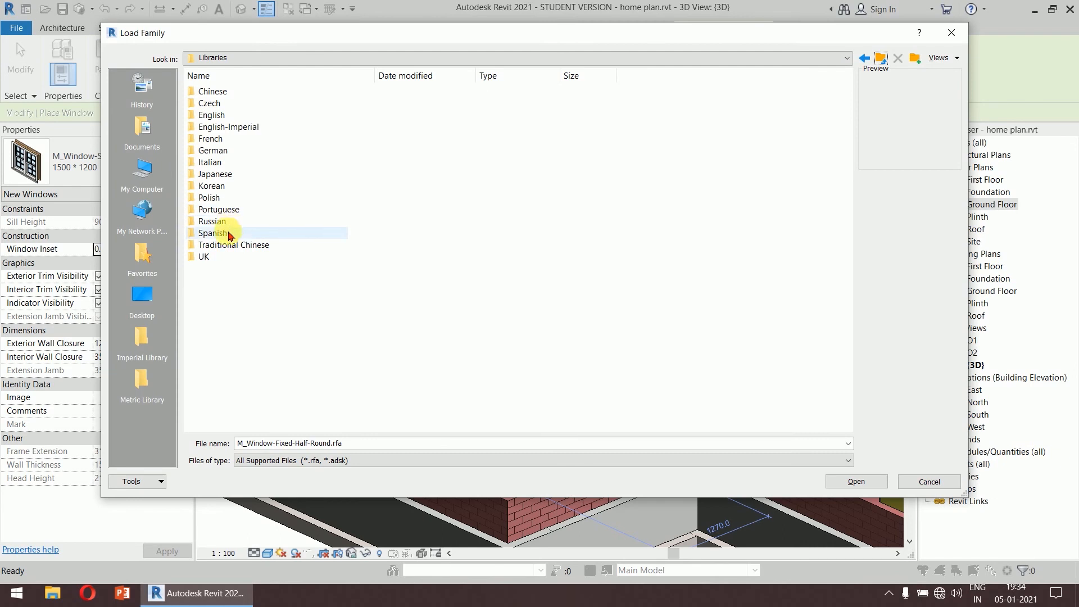
pyautogui.doubleClick(227, 258)
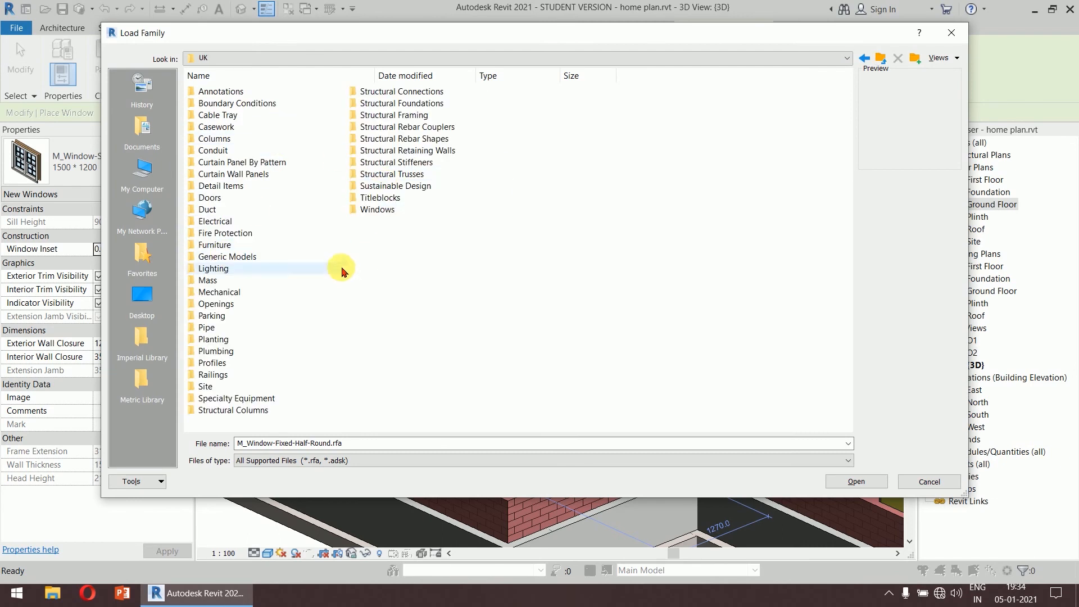
pyautogui.doubleClick(377, 213)
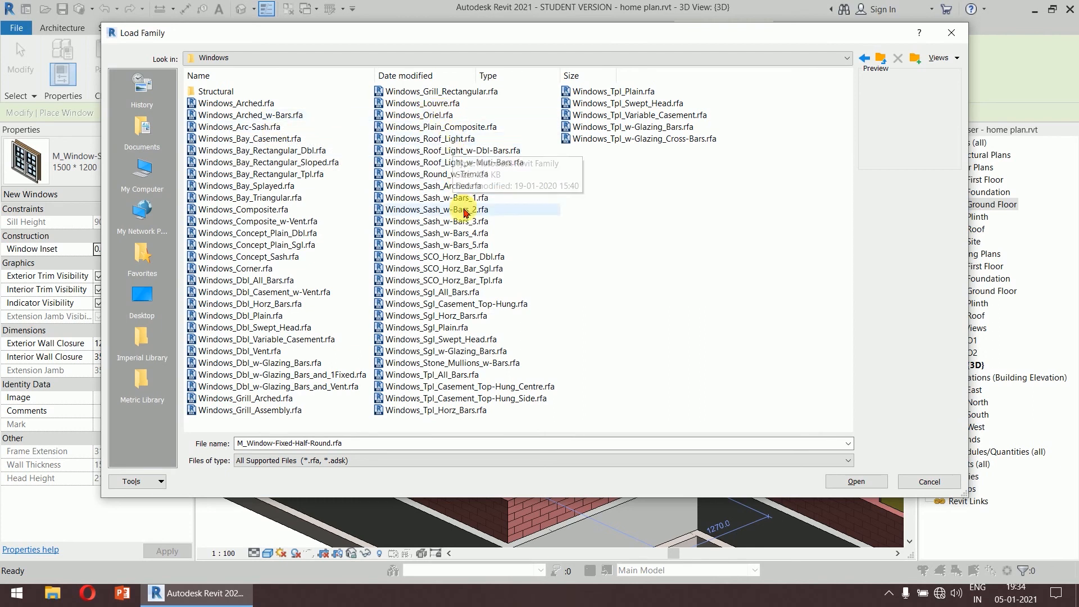
pyautogui.click(240, 270)
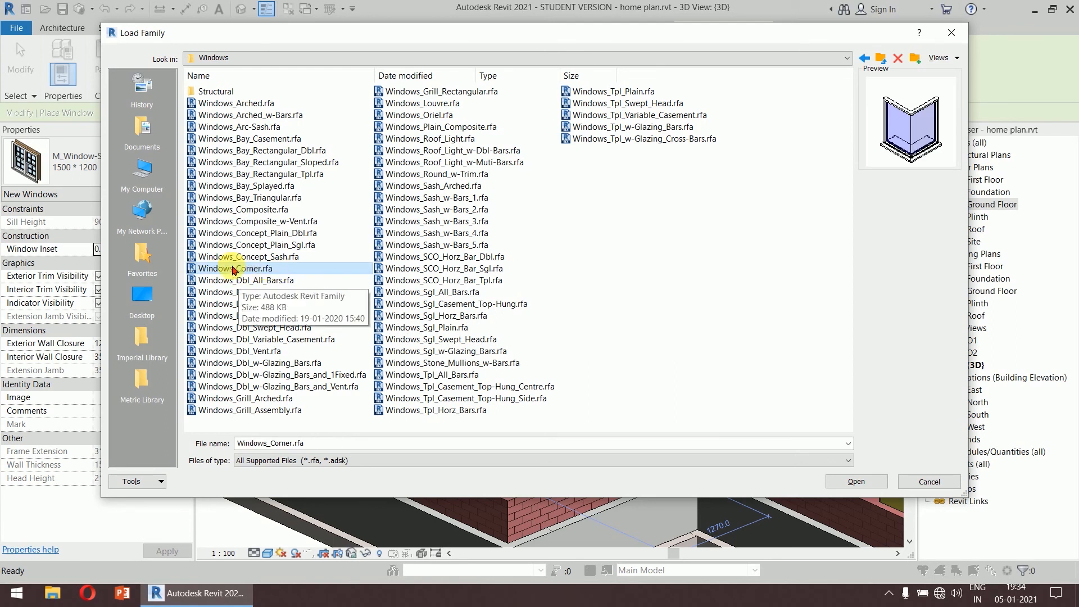
pyautogui.click(856, 481)
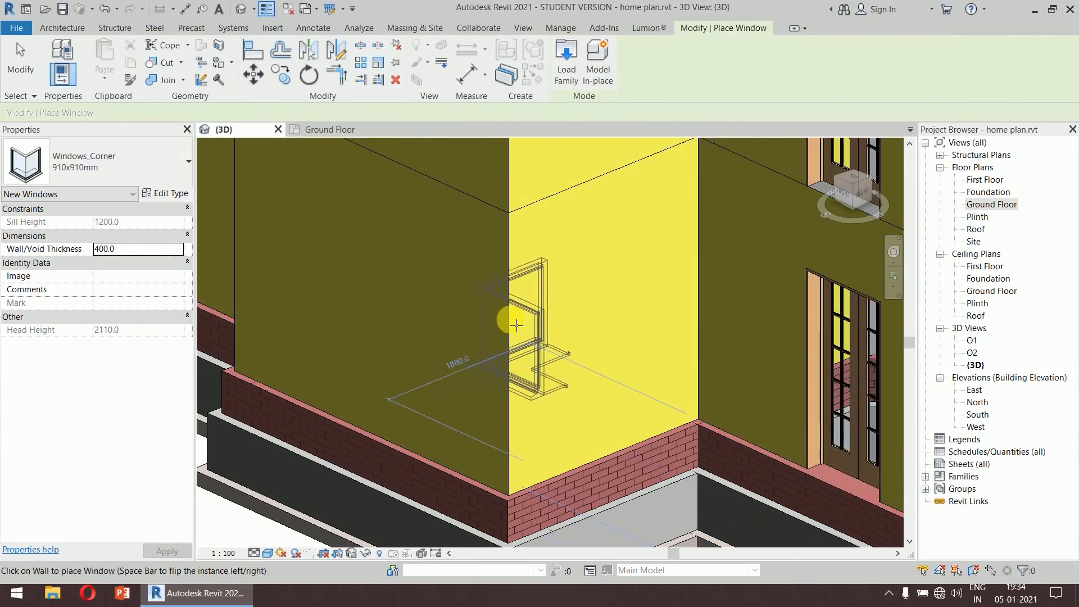
# Step: Place a Windows_Corner 910x910mm window around the lower room's bottom-right outer corner in the Ground Floor plan
pyautogui.doubleClick(988, 205)
pyautogui.scroll(-2, 626, 364)
pyautogui.moveTo(599, 346); pyautogui.dragTo(512, 231, button='middle')
pyautogui.click(106, 56)
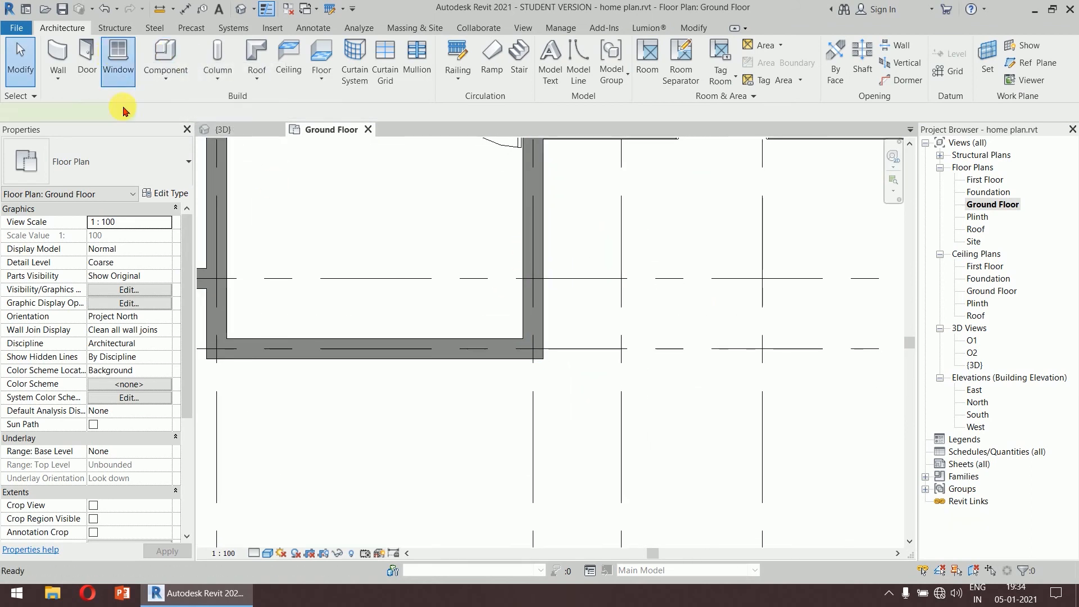
pyautogui.scroll(4, 540, 385)
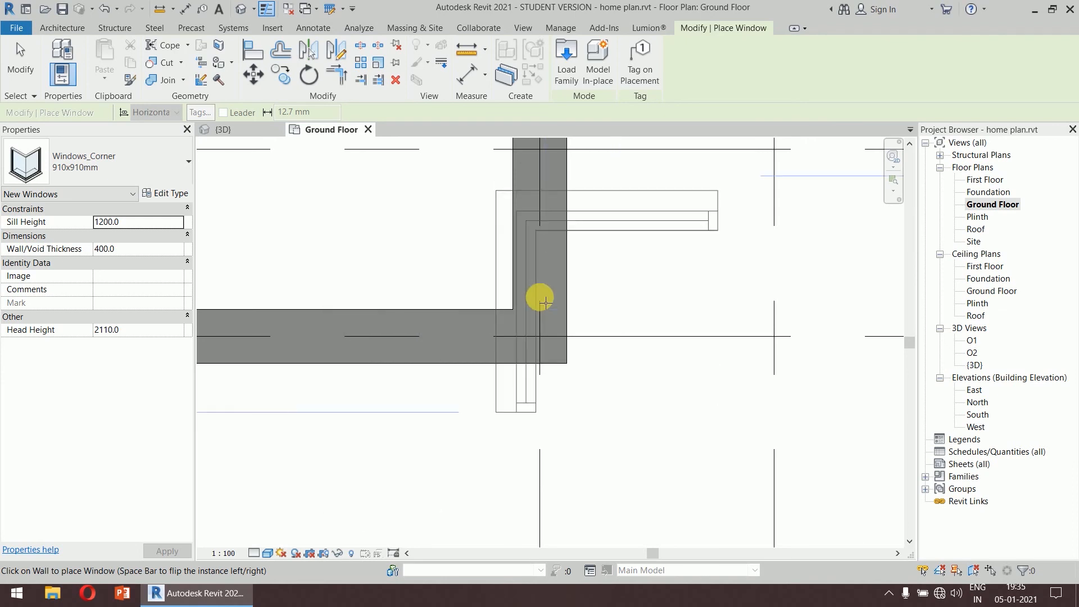
pyautogui.press('space')
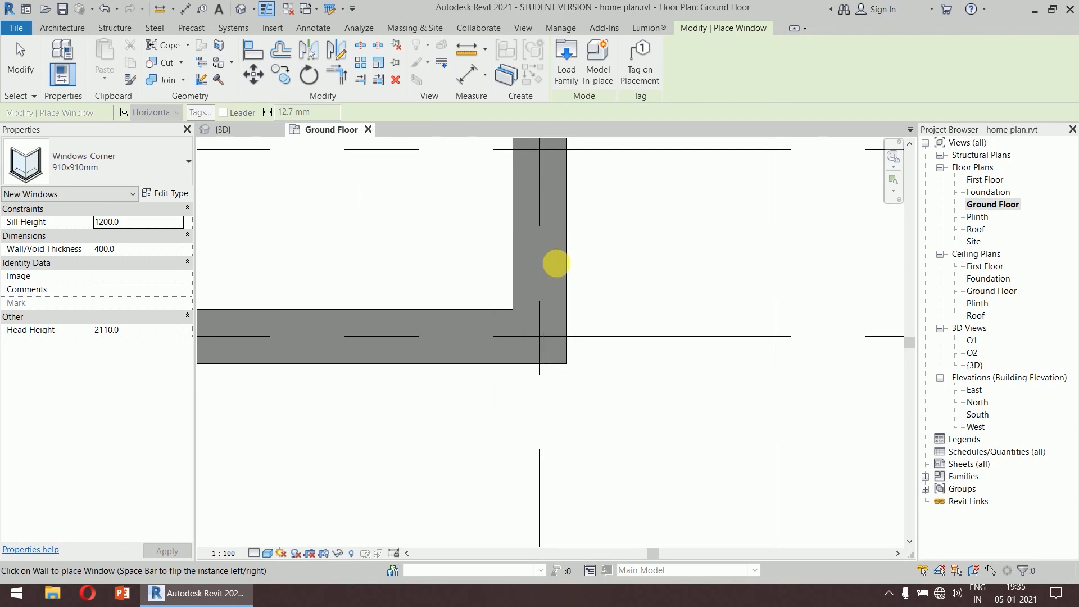
pyautogui.press('space')
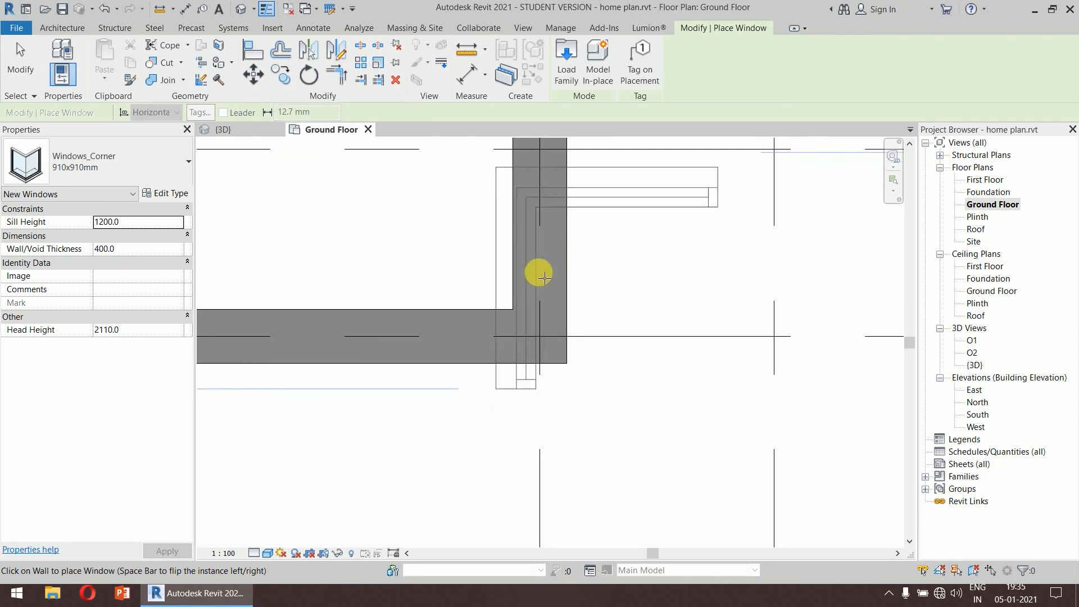
pyautogui.click(546, 278)
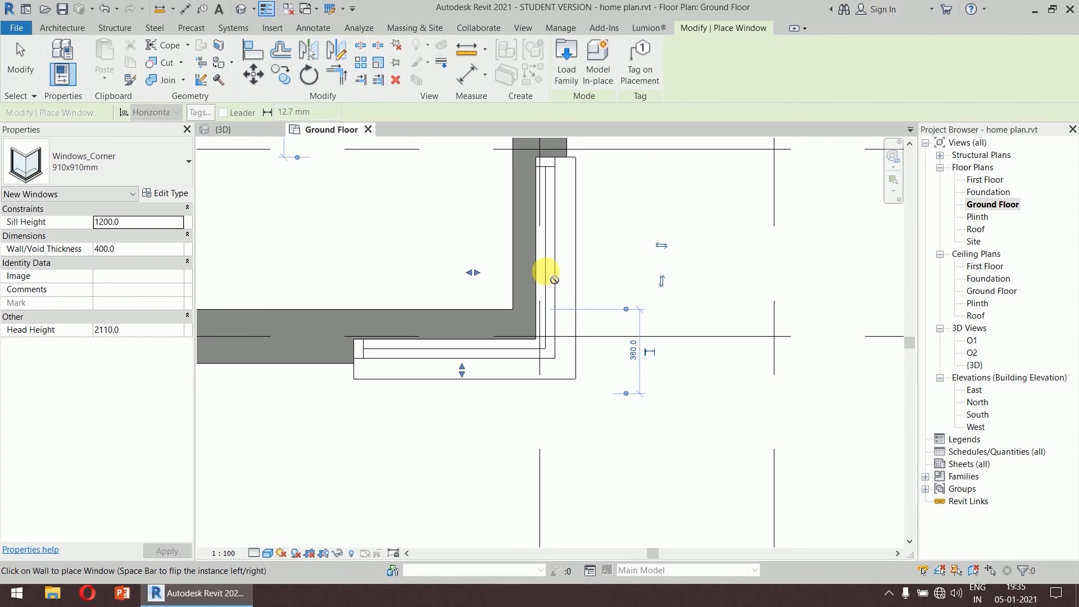
pyautogui.press('Escape')
pyautogui.press('Escape')
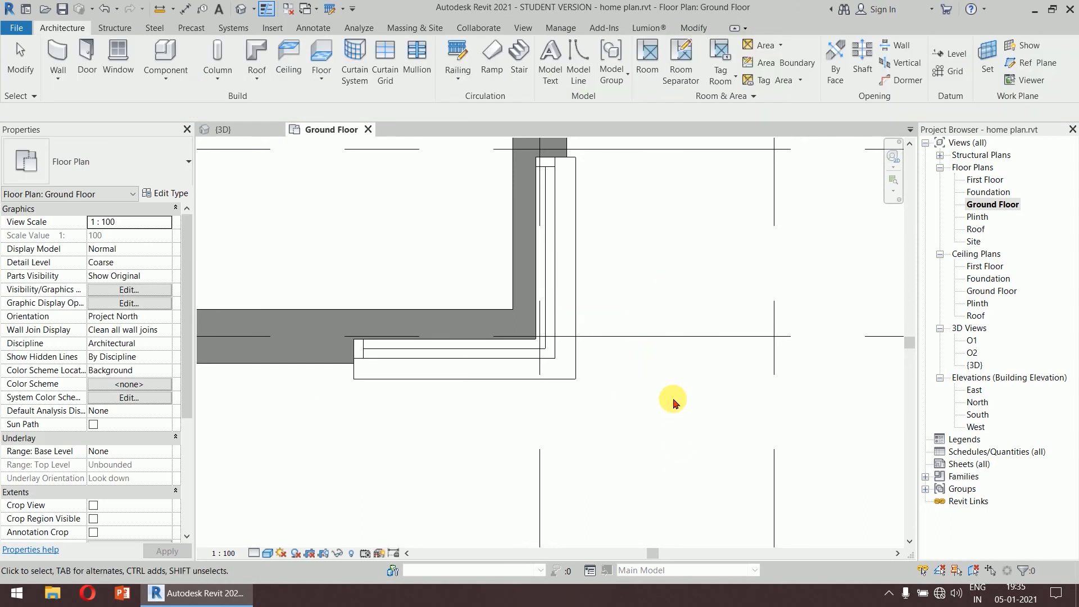
# Step: Inspect the placed corner window up close in the 3D view
pyautogui.scroll(-2, 667, 404)
pyautogui.moveTo(649, 447); pyautogui.dragTo(621, 388, button='middle')
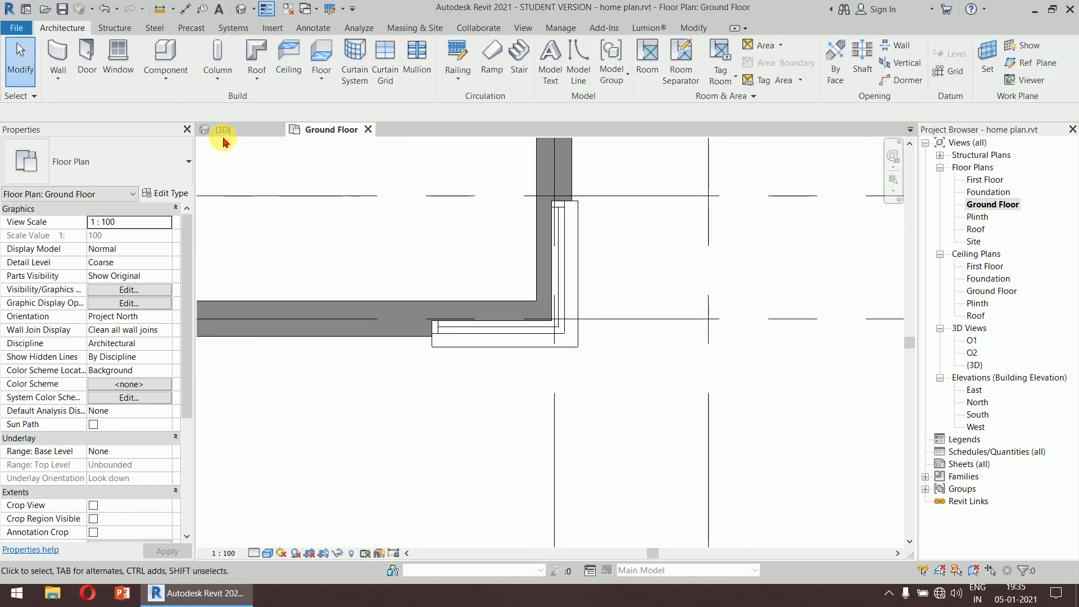
pyautogui.click(223, 129)
pyautogui.scroll(3, 569, 399)
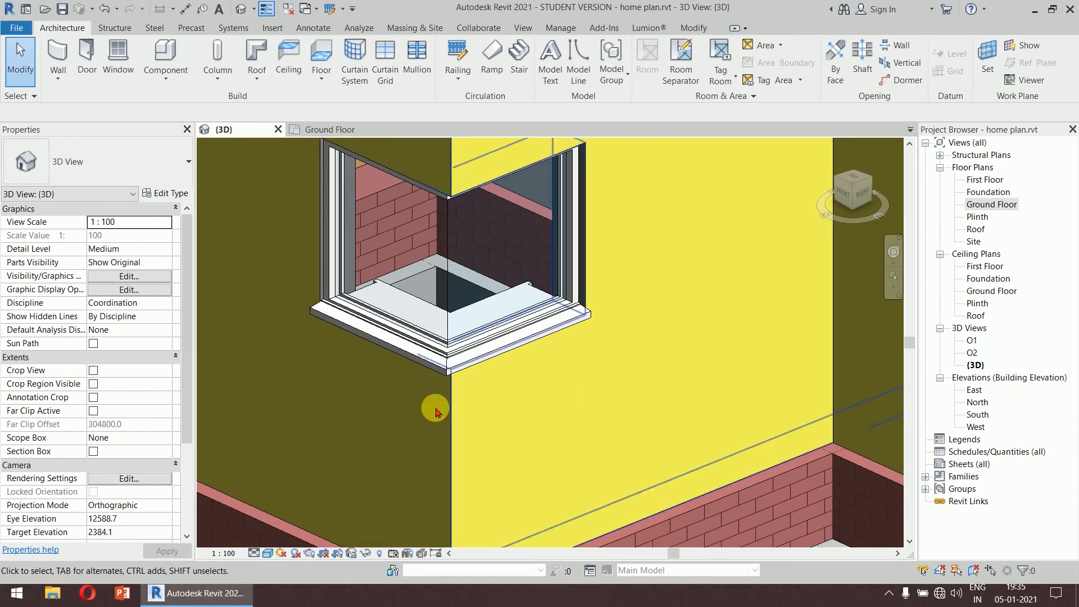
# Step: Examine the corner window's sill and glazing from the opposite side of the wall corner in the 3D view
pyautogui.keyDown('shift'); pyautogui.moveTo(548, 389); pyautogui.dragTo(604, 421, button='middle'); pyautogui.keyUp('shift')
pyautogui.moveTo(692, 457); pyautogui.dragTo(485, 272, button='middle')
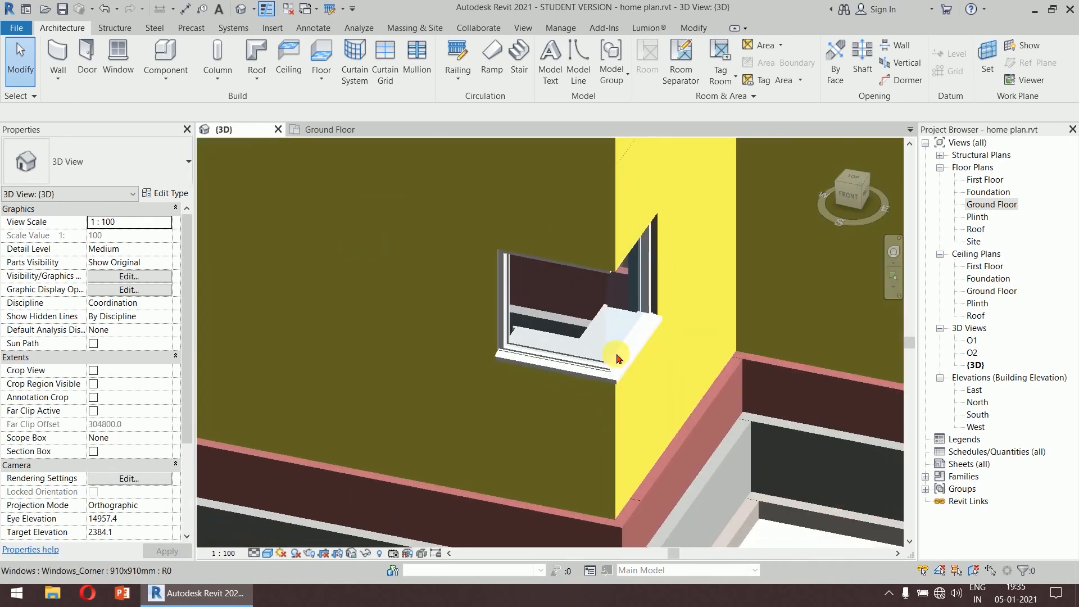
pyautogui.scroll(6, 621, 345)
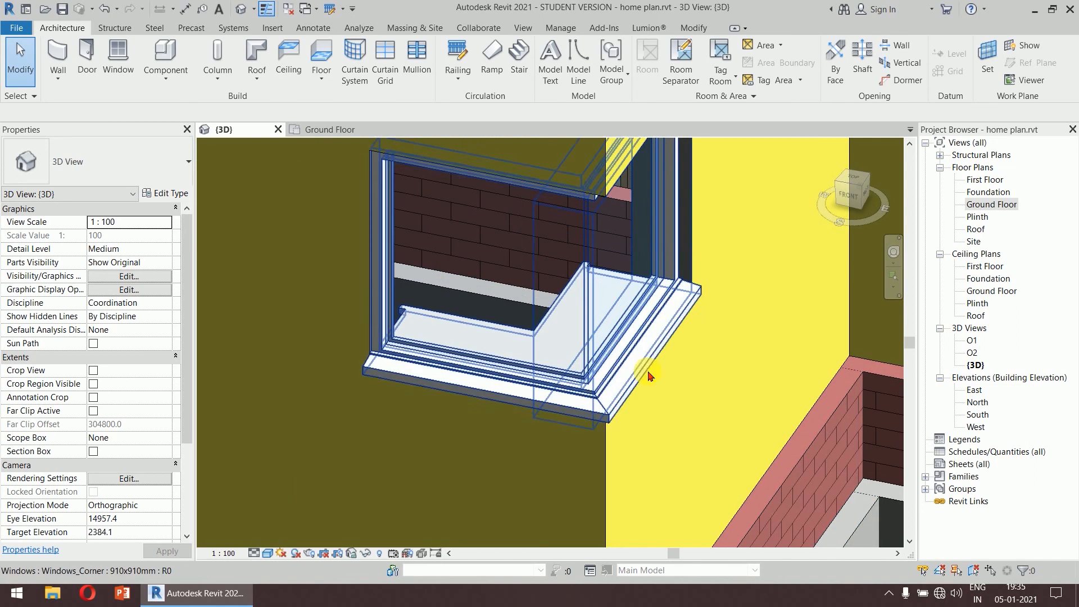
pyautogui.scroll(-6, 612, 288)
# Step: Place a camera in the Ground Floor plan, from the lower room's upper-left area aiming past the corner window
pyautogui.click(992, 205)
pyautogui.doubleClick(991, 204)
pyautogui.scroll(-3, 759, 354)
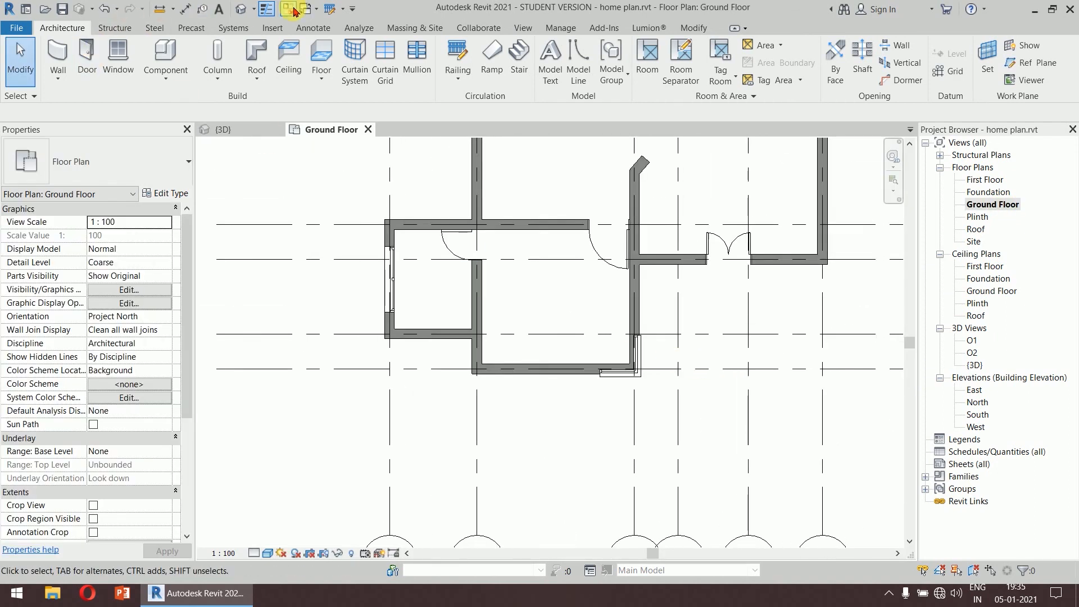
pyautogui.click(257, 12)
pyautogui.click(269, 41)
pyautogui.click(504, 251)
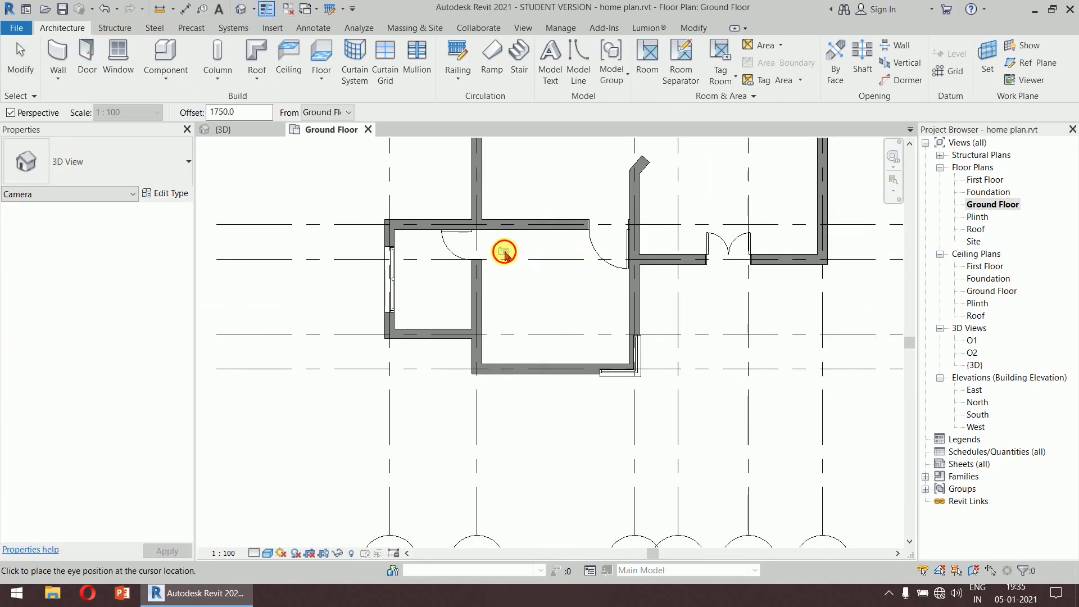
pyautogui.click(679, 414)
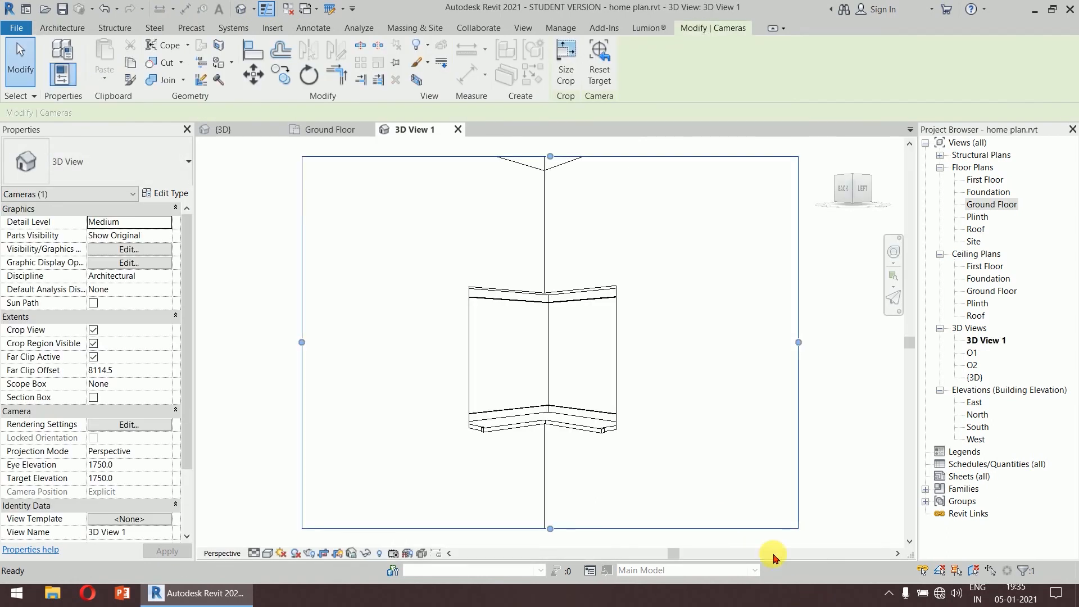
# Step: Display the new camera view with shaded surfaces and inspect the corner window from inside the room
pyautogui.click(267, 553)
pyautogui.click(374, 513)
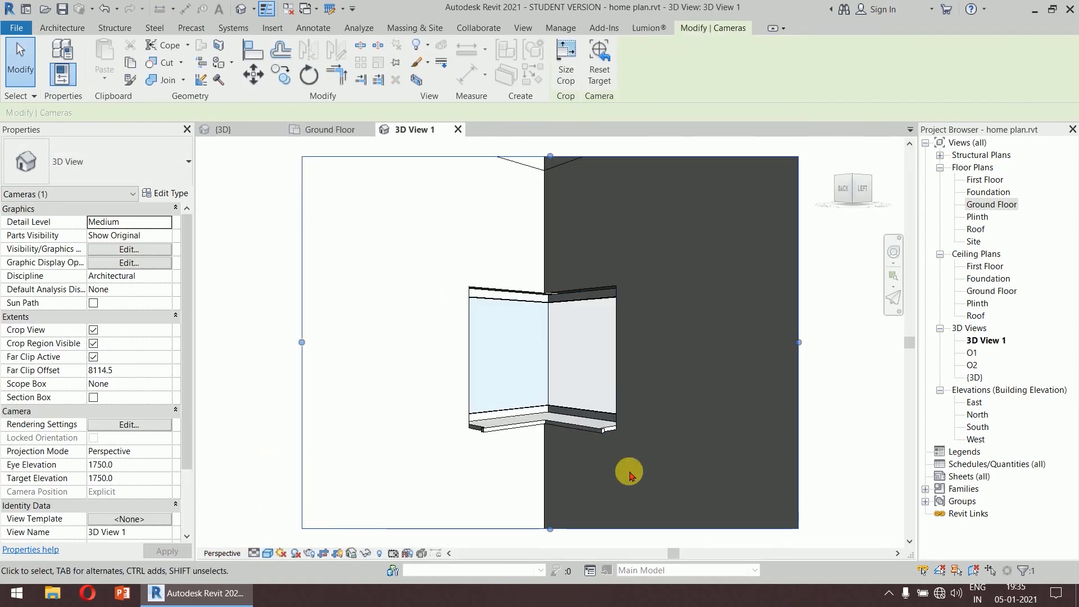
pyautogui.click(689, 538)
pyautogui.scroll(5, 585, 368)
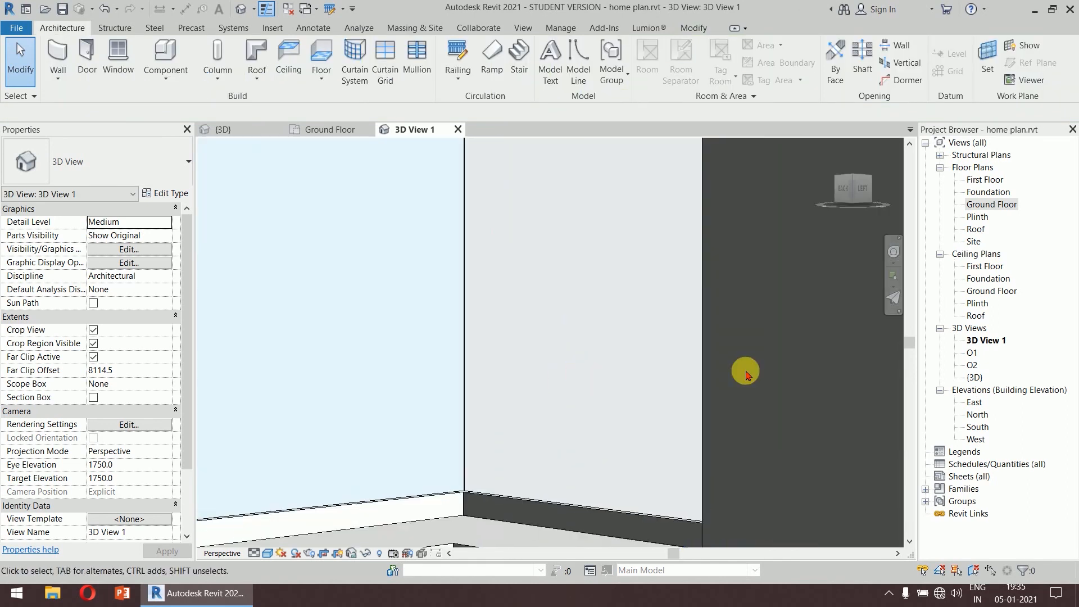
pyautogui.scroll(-5, 746, 376)
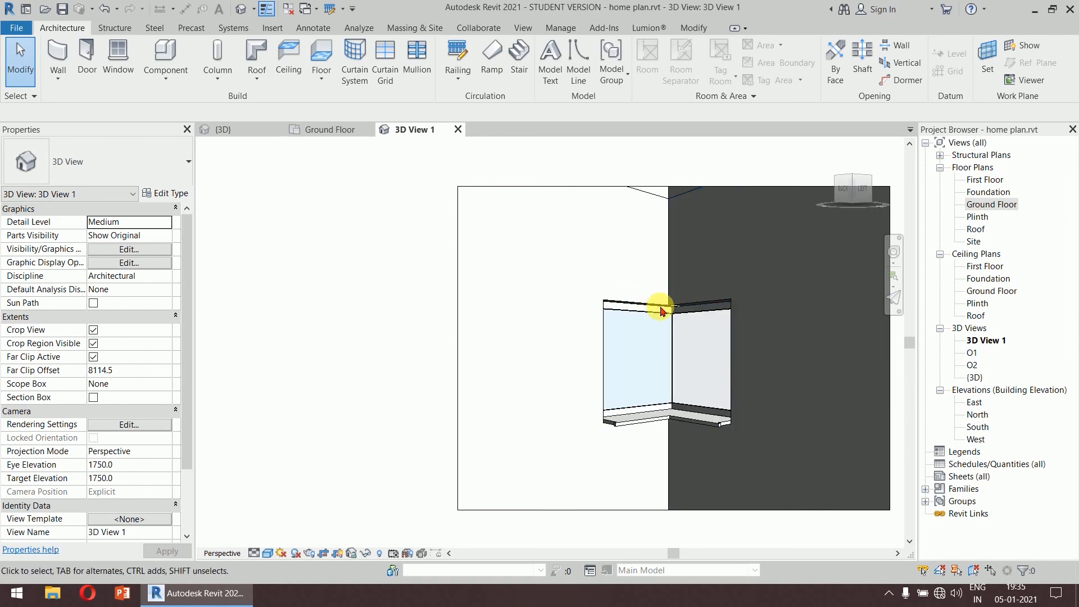
pyautogui.click(654, 326)
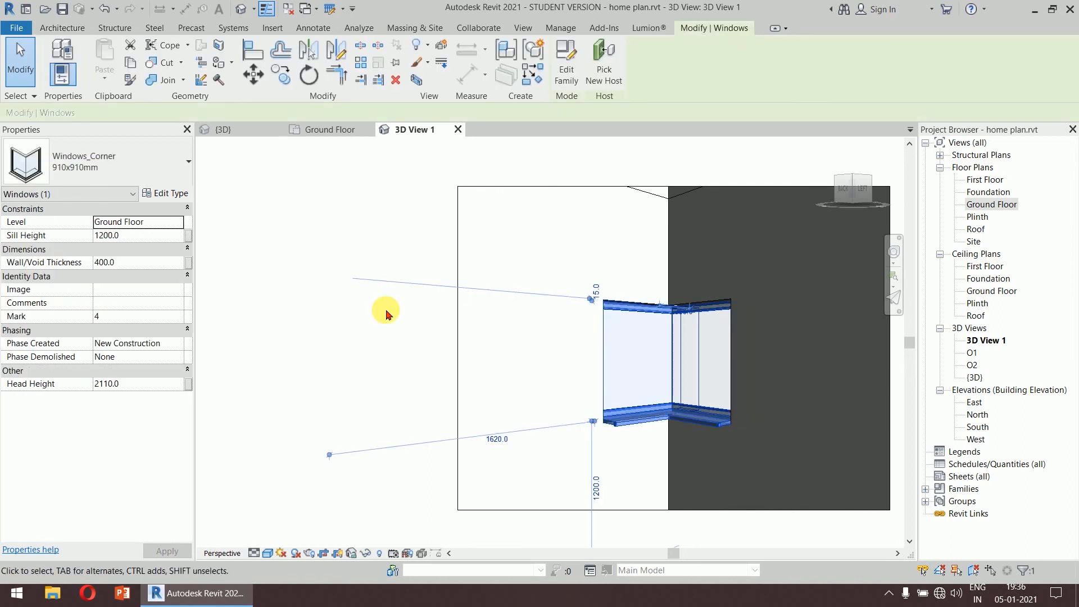
pyautogui.click(385, 314)
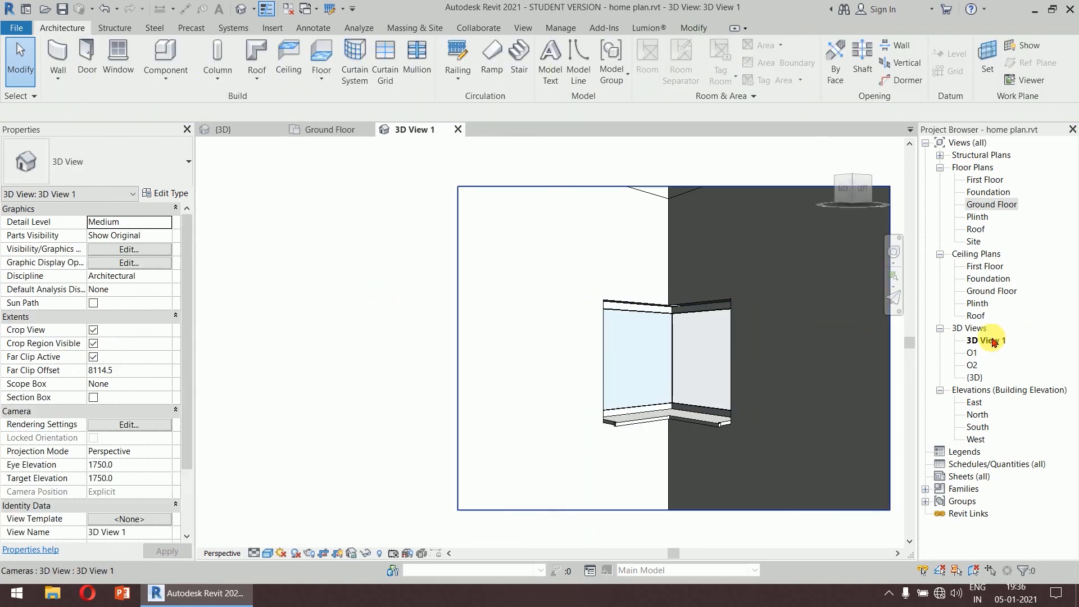
# Step: Start placing a window in the Ground Floor plan and preview the Windows_Dbl_w-Glazing_Bars_and_Vent.rfa family for loading
pyautogui.doubleClick(992, 205)
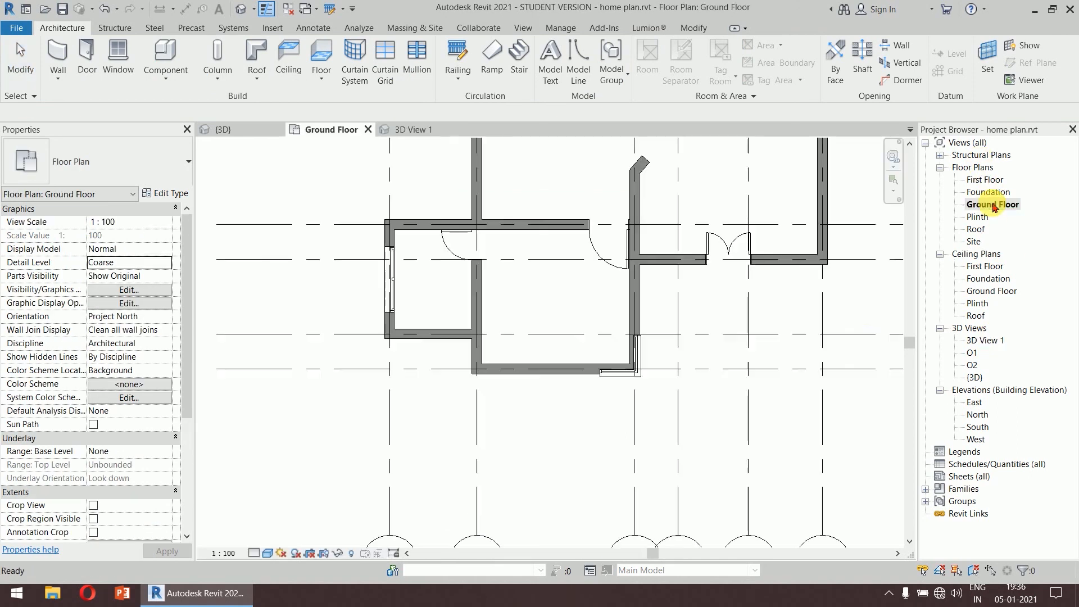
pyautogui.scroll(-5, 862, 344)
pyautogui.moveTo(814, 320); pyautogui.dragTo(668, 432, button='middle')
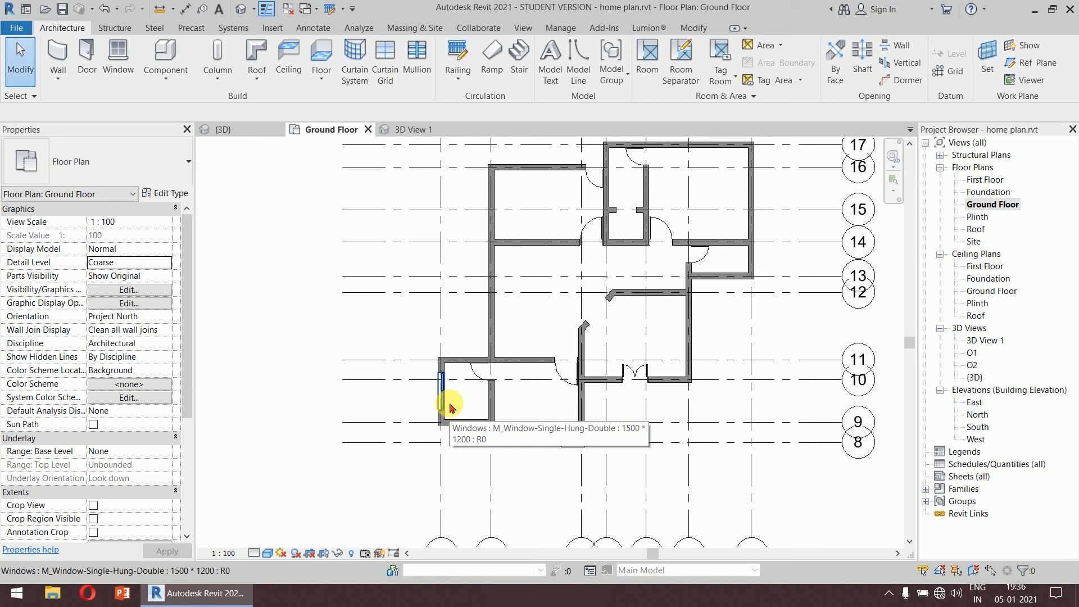
pyautogui.click(118, 59)
pyautogui.click(567, 65)
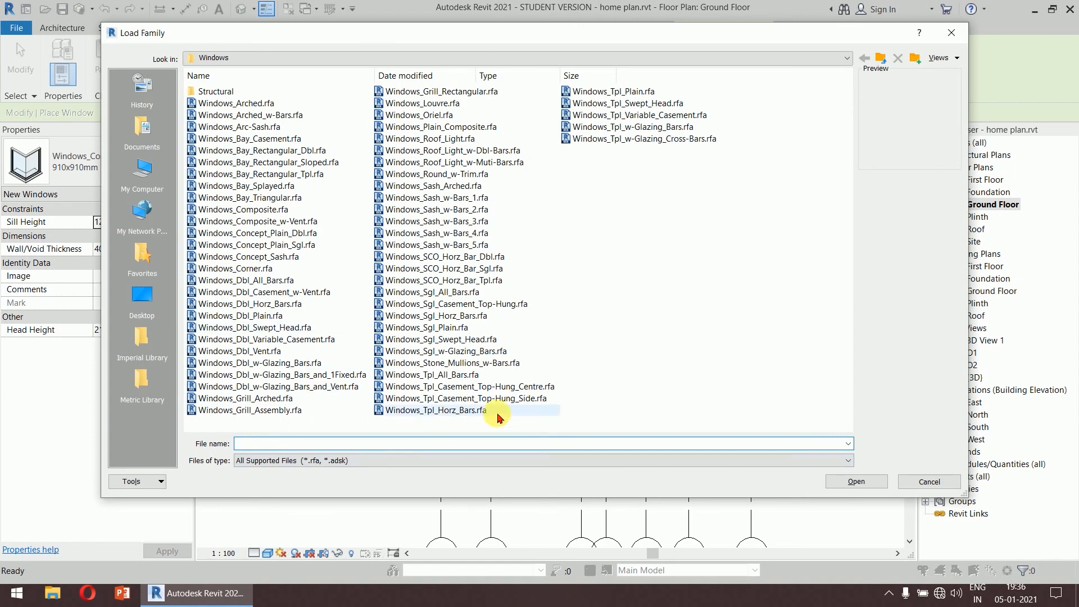
pyautogui.click(336, 388)
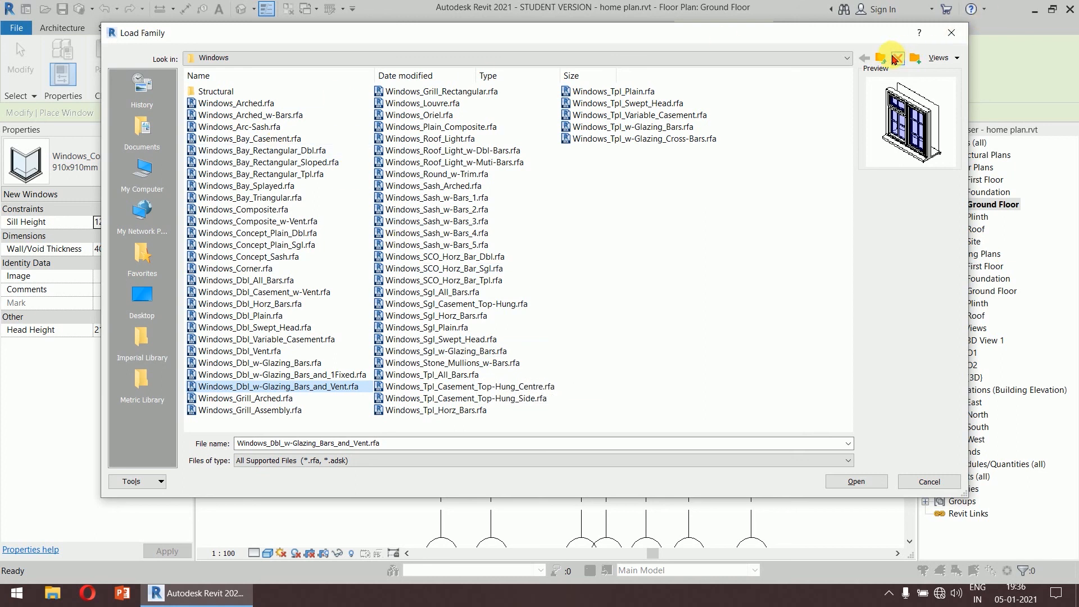
# Step: Go up from the Windows folder to the Libraries folder and show its contents as large icons
pyautogui.click(876, 63)
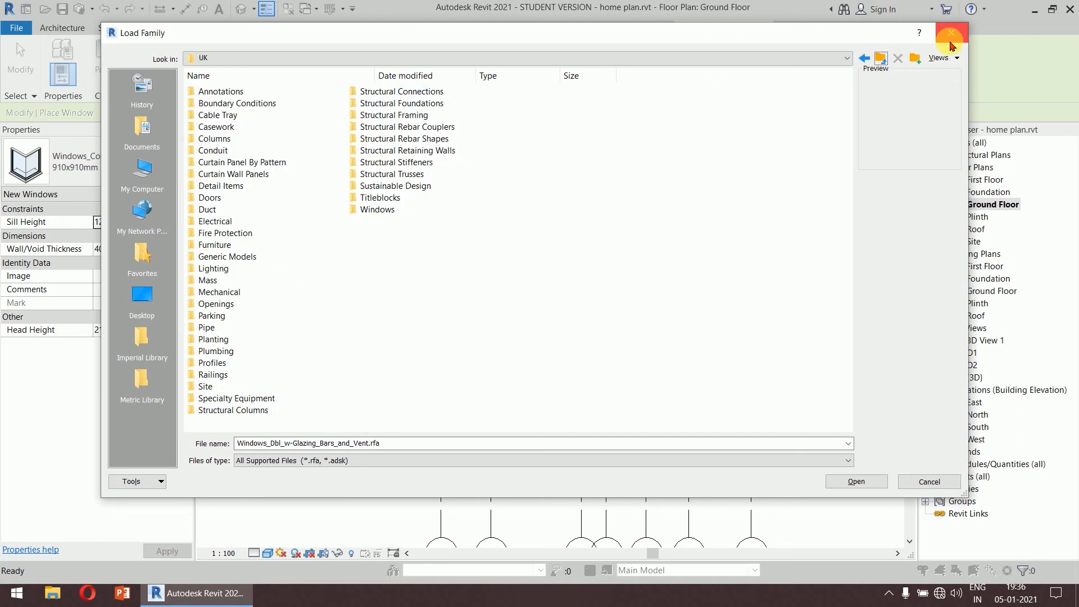
pyautogui.click(881, 56)
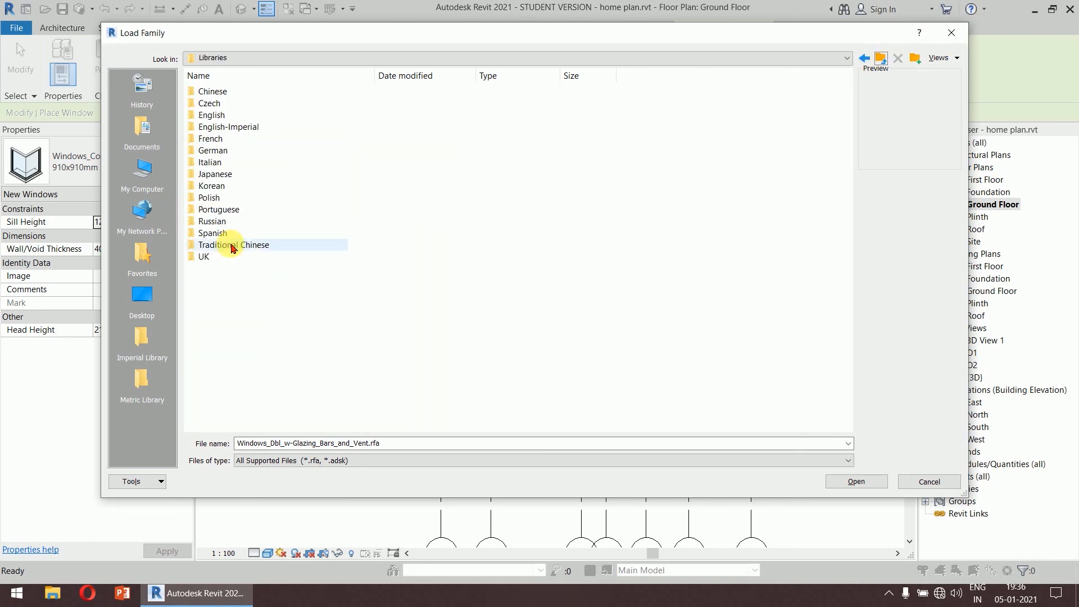
pyautogui.rightClick(400, 245)
pyautogui.moveTo(489, 257)
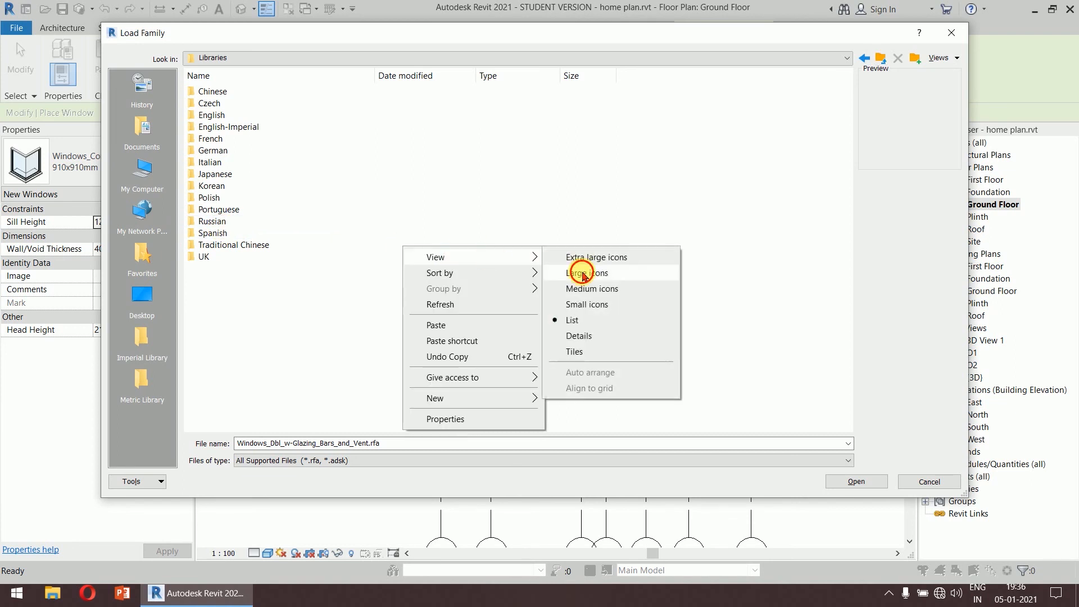
pyautogui.click(584, 273)
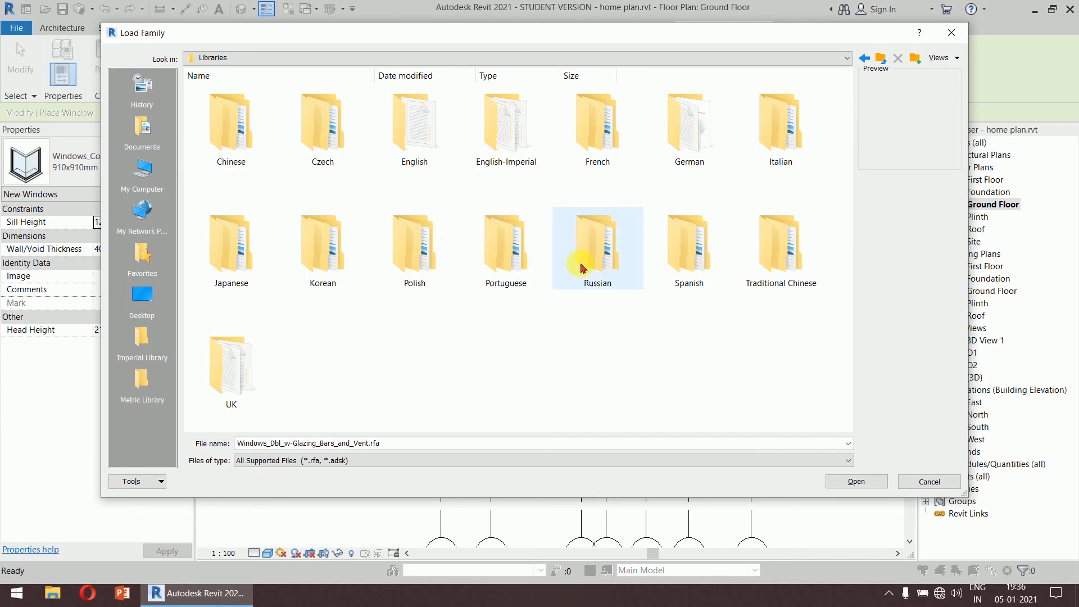
# Step: Open the 프로파일 folder in the Korean library's 구조 프리캐스트 folder and show its files as large icons
pyautogui.doubleClick(336, 274)
pyautogui.doubleClick(234, 124)
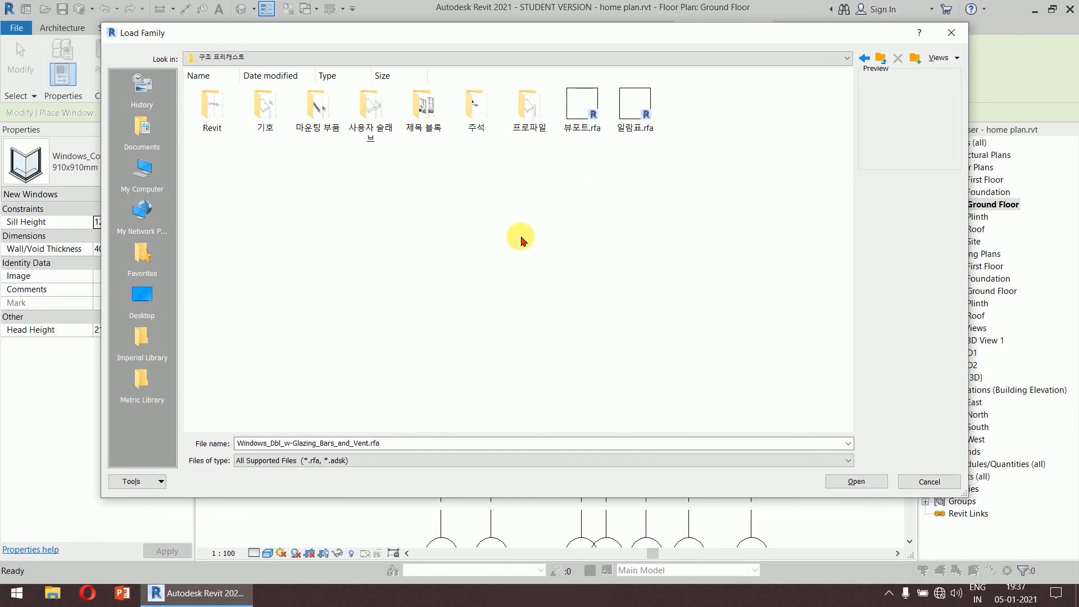
pyautogui.doubleClick(529, 107)
pyautogui.rightClick(479, 209)
pyautogui.moveTo(506, 217)
pyautogui.click(654, 231)
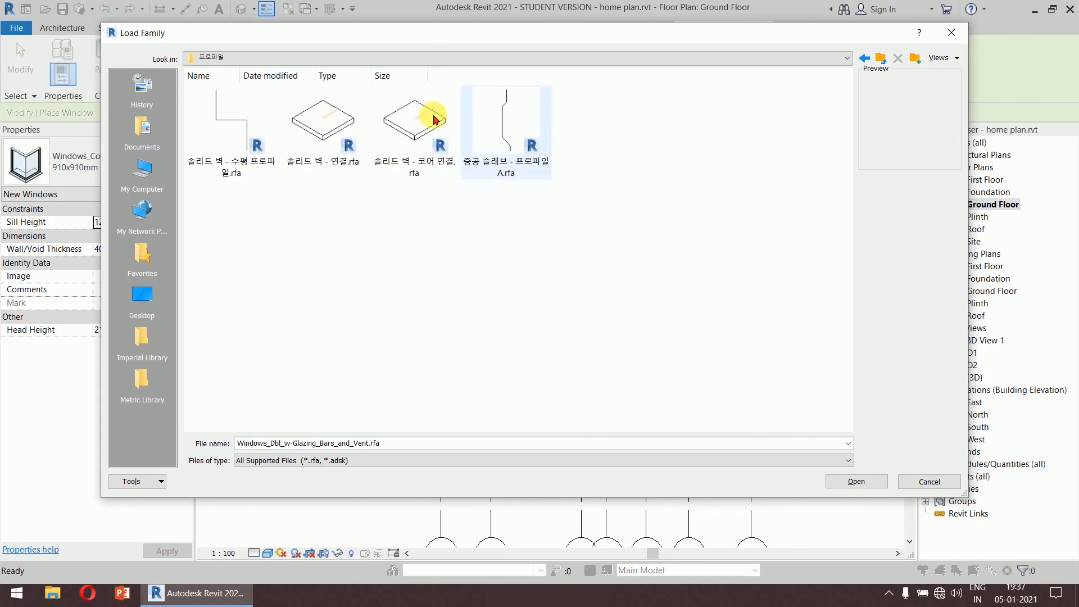
# Step: Look through the Korean precast subfolders 주석, 제목 블록, 사용자 슬래브 and 기호, and return to the Libraries folder
pyautogui.click(890, 60)
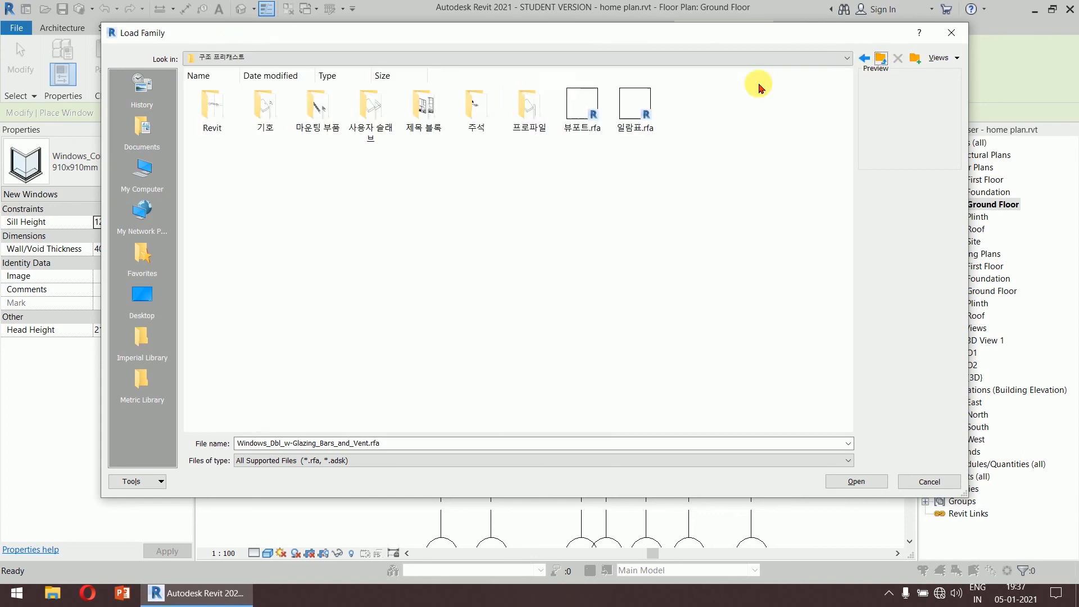
pyautogui.doubleClick(513, 107)
pyautogui.click(880, 59)
pyautogui.doubleClick(424, 107)
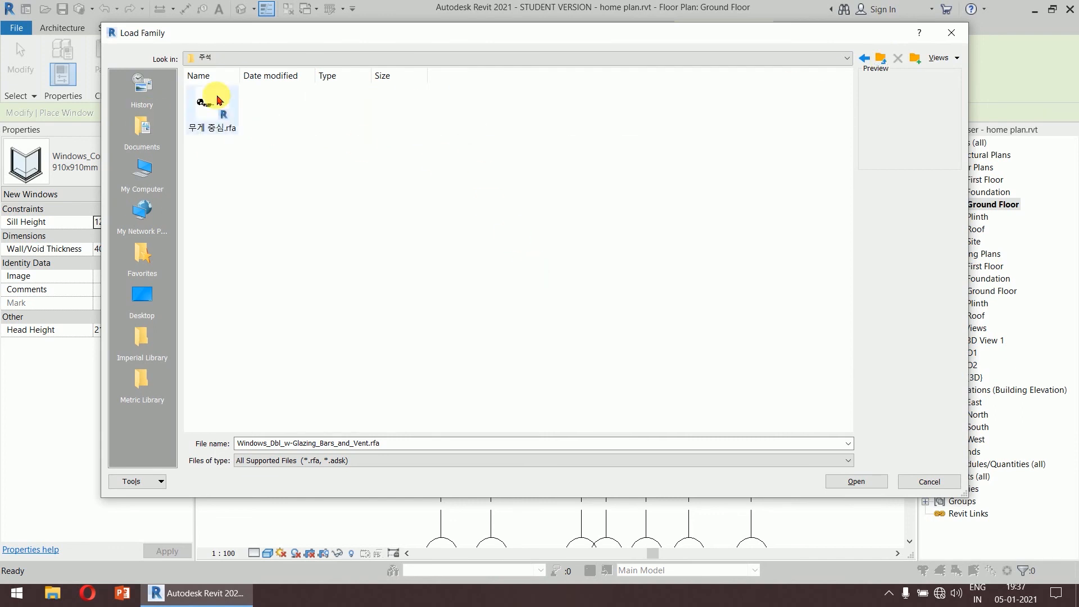
pyautogui.click(881, 58)
pyautogui.doubleClick(423, 112)
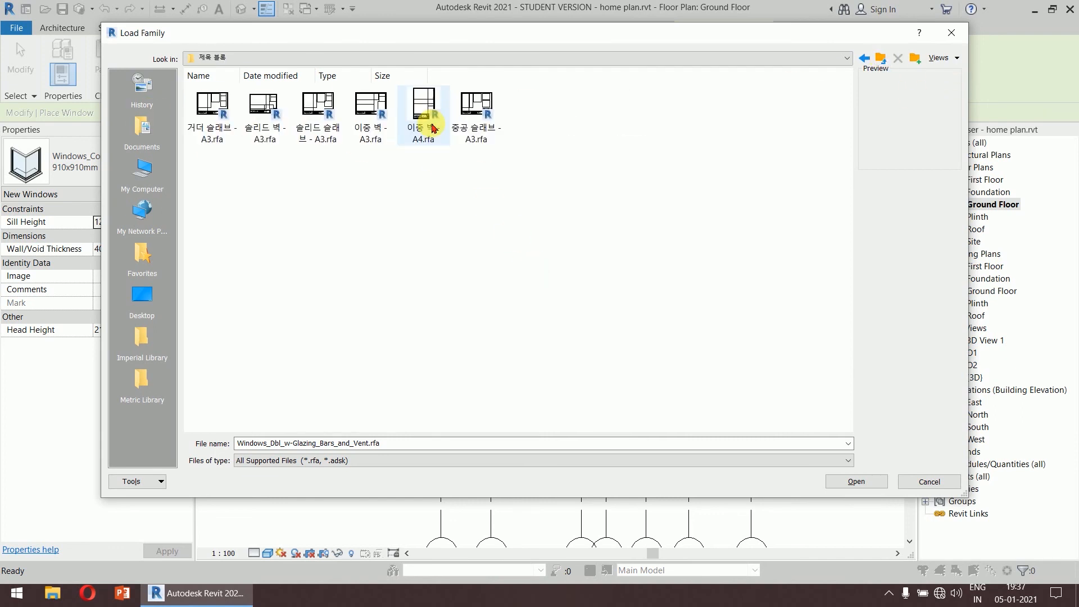
pyautogui.click(879, 60)
pyautogui.doubleClick(371, 115)
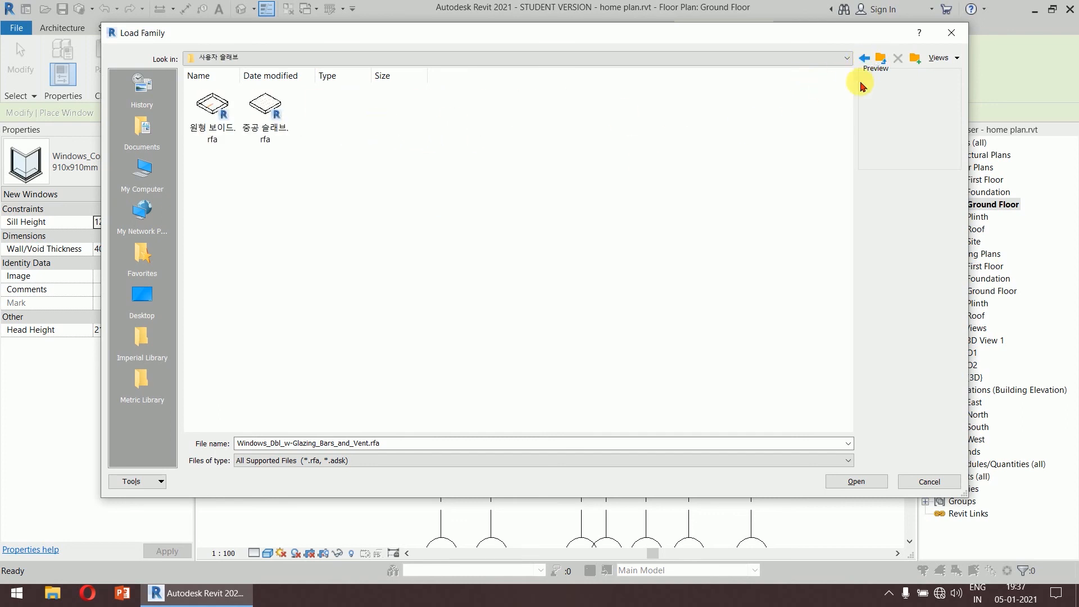
pyautogui.click(880, 60)
pyautogui.doubleClick(270, 110)
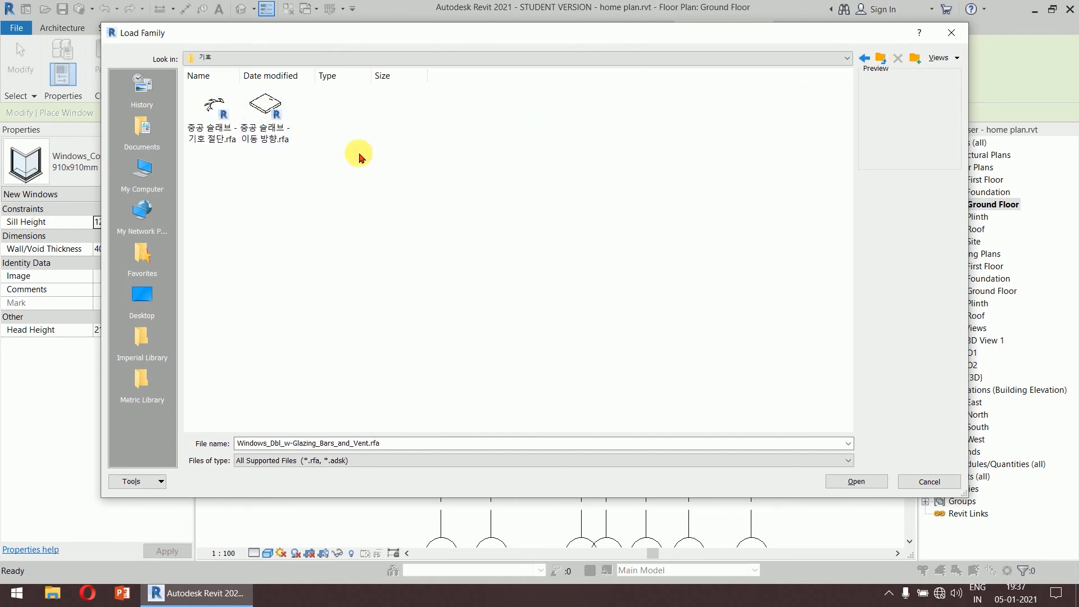
pyautogui.click(880, 60)
pyautogui.click(880, 59)
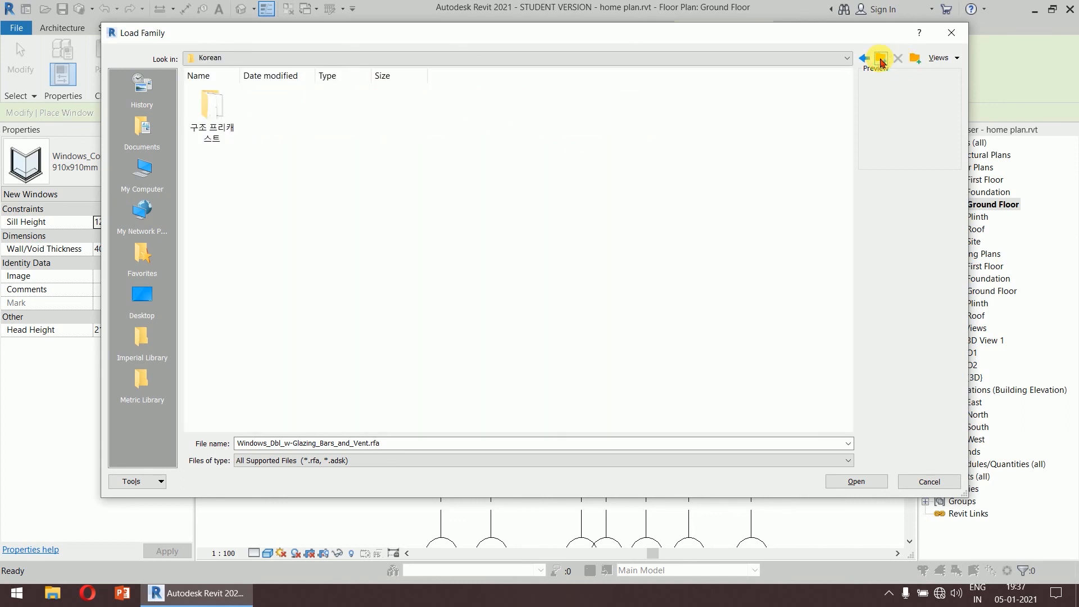
pyautogui.click(880, 60)
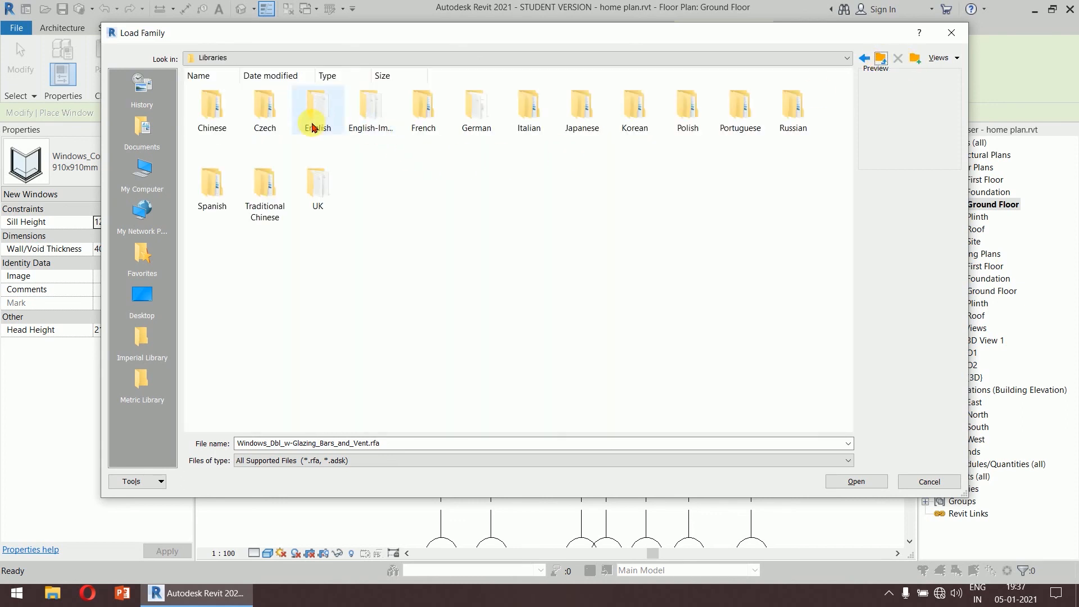
# Step: Check the Revit folder in the French library's Structural Precast folder and return to the Libraries folder
pyautogui.click(415, 129)
pyautogui.doubleClick(414, 129)
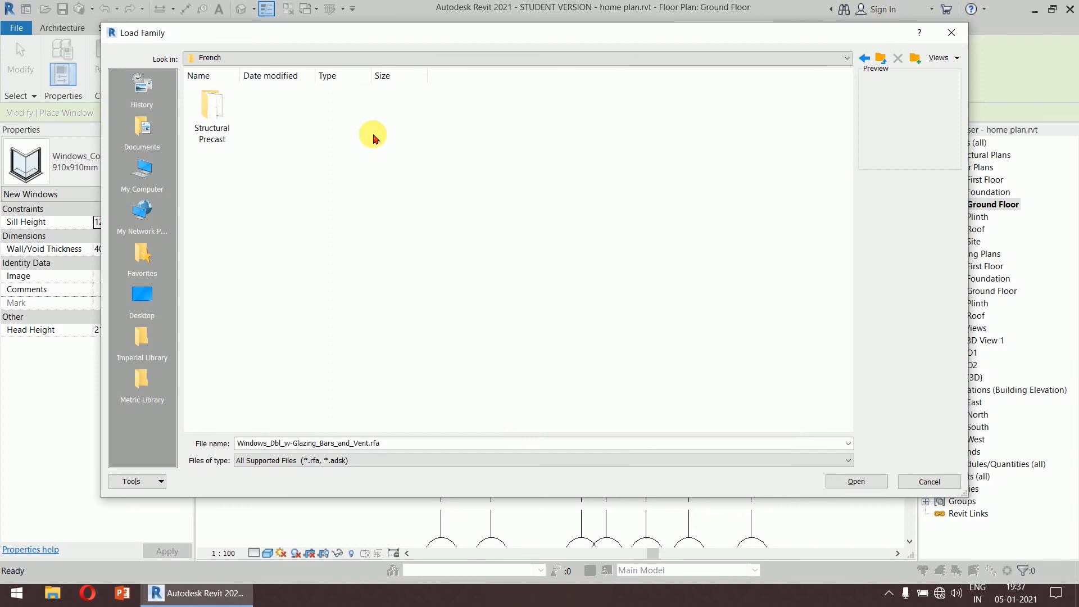
pyautogui.doubleClick(212, 121)
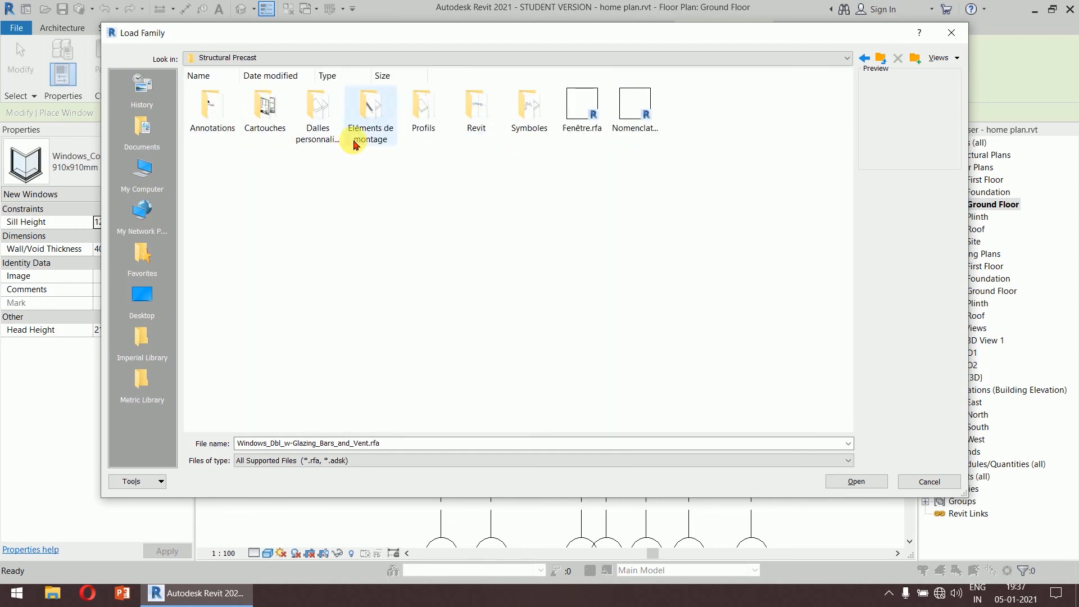
pyautogui.click(472, 129)
pyautogui.doubleClick(472, 129)
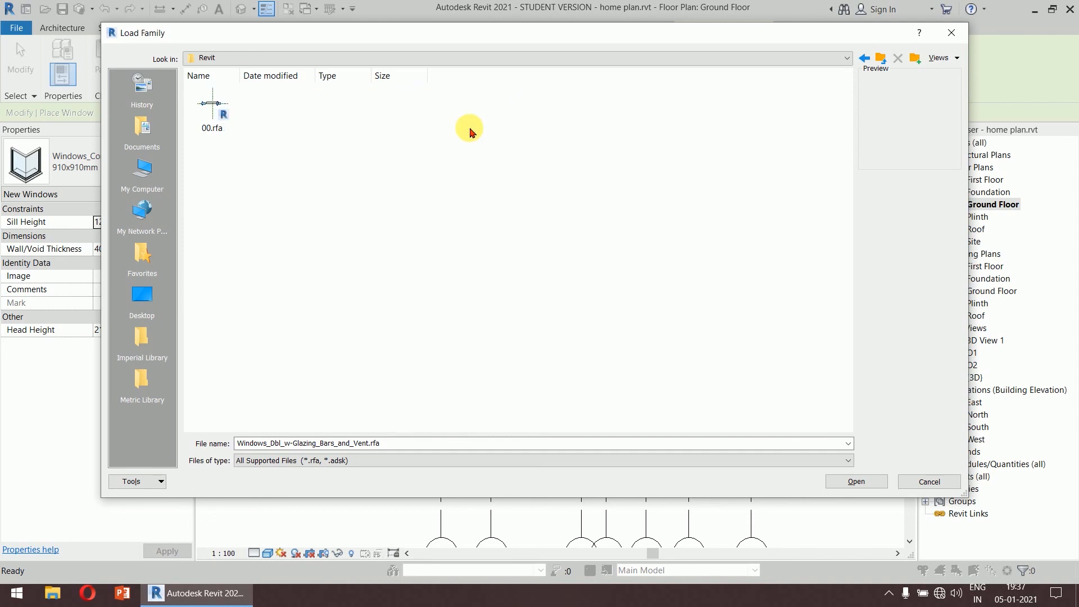
pyautogui.click(881, 58)
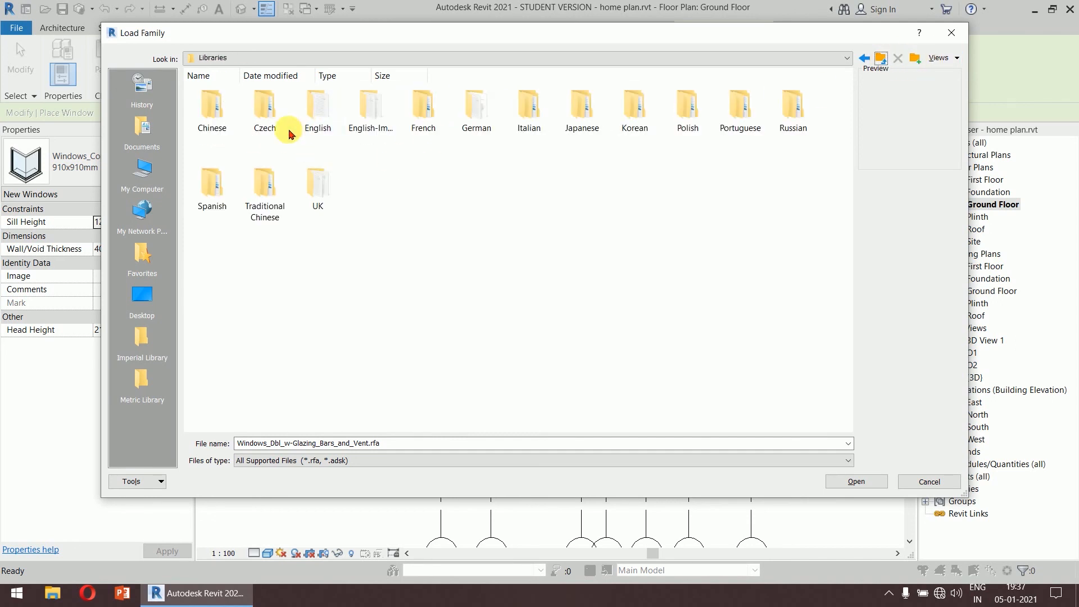
# Step: Check the Czech library folder, return to Libraries and select the UK folder
pyautogui.doubleClick(265, 117)
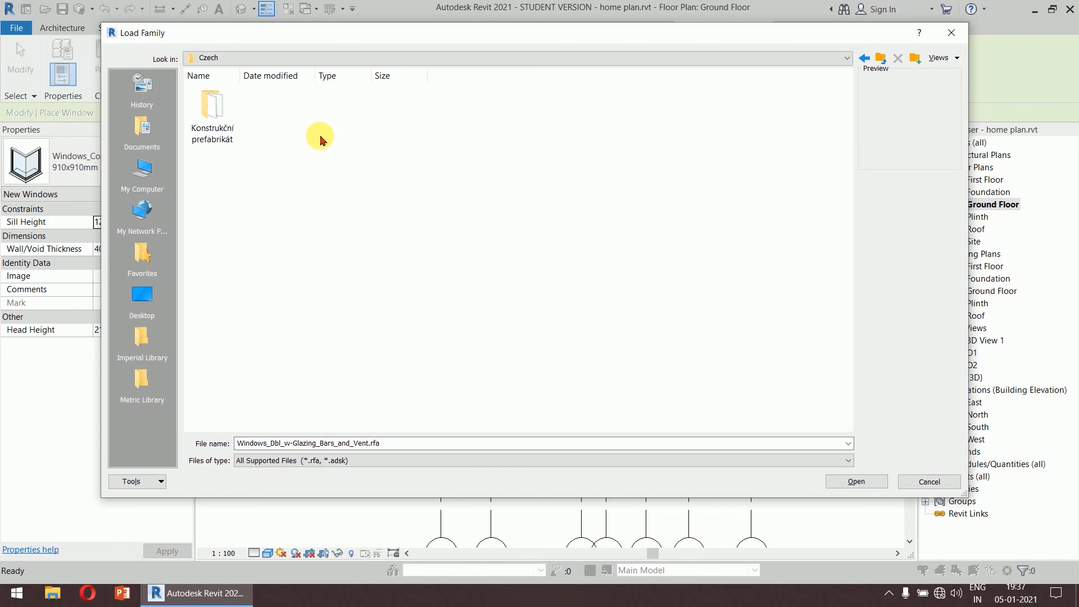
pyautogui.click(874, 58)
pyautogui.click(880, 59)
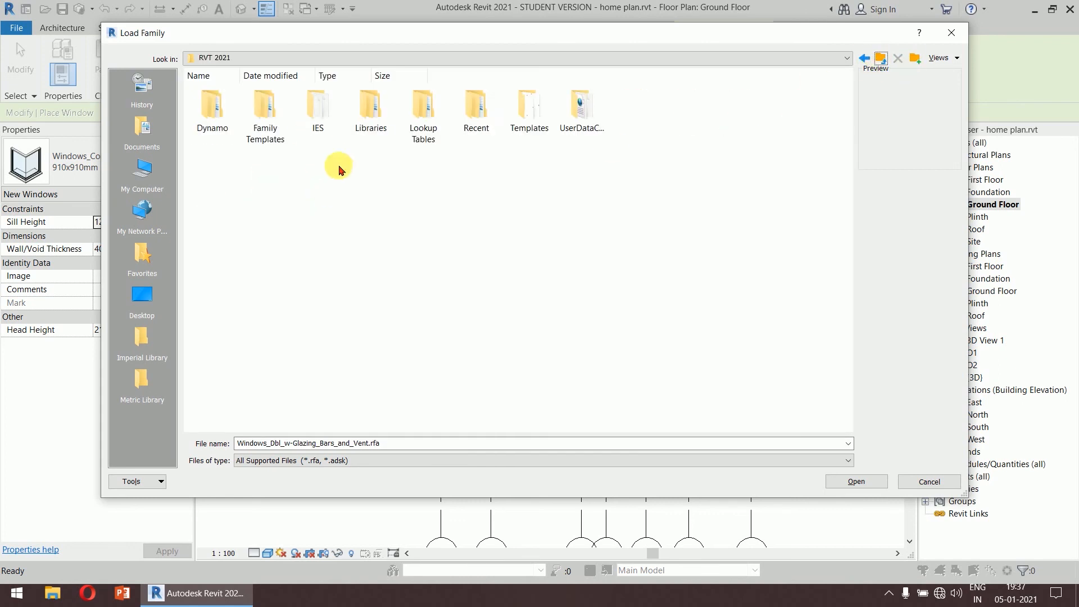
pyautogui.doubleClick(385, 132)
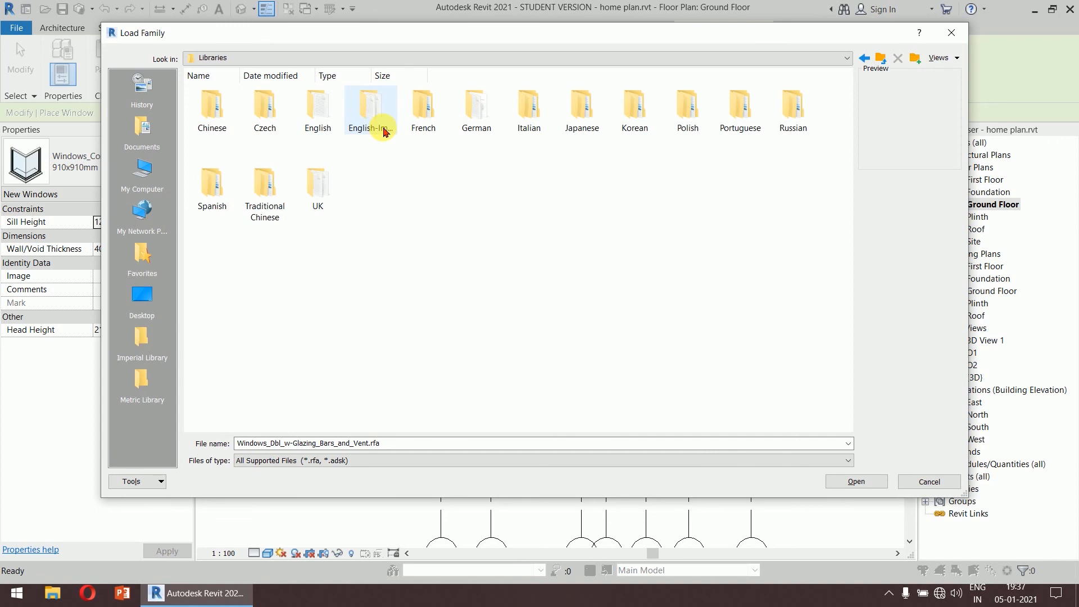
pyautogui.click(322, 206)
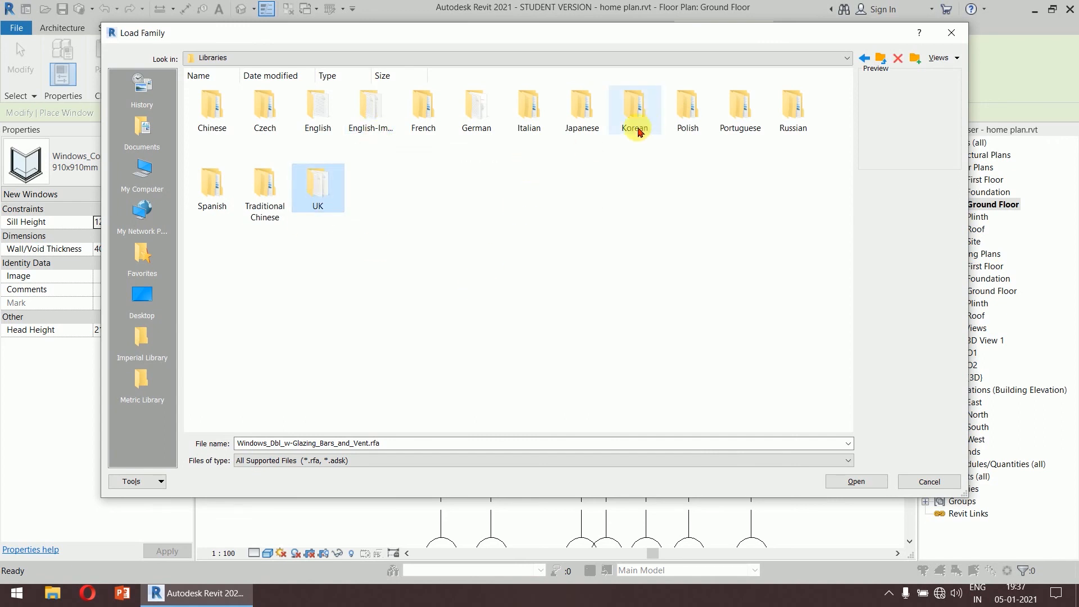
# Step: Close the family library browser without loading anything and end window placement
pyautogui.click(326, 138)
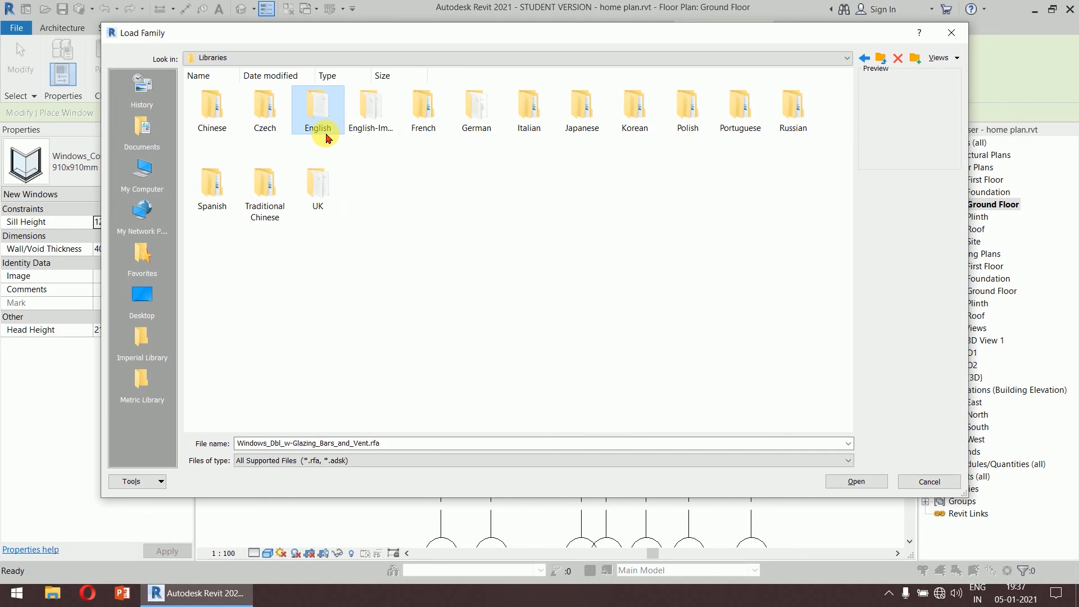
pyautogui.click(362, 130)
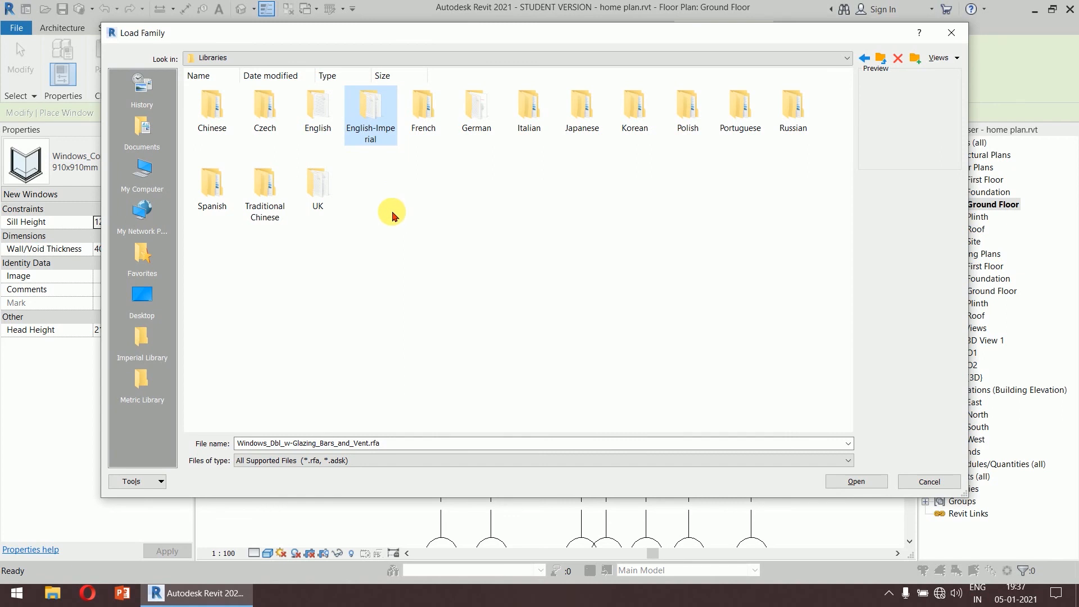
pyautogui.click(949, 487)
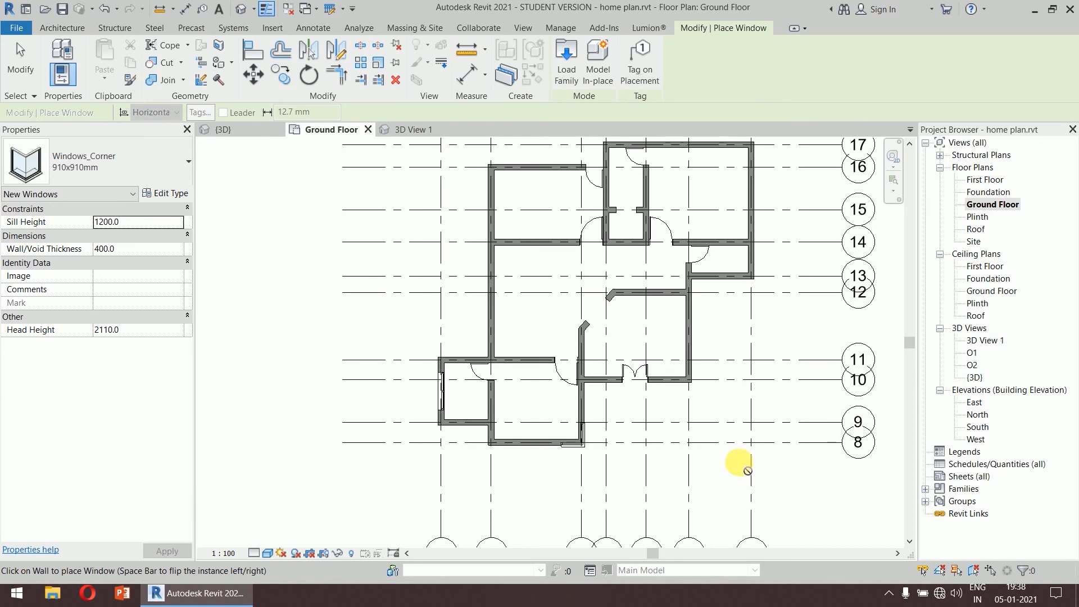
pyautogui.rightClick(254, 236)
pyautogui.click(271, 242)
pyautogui.rightClick(224, 210)
pyautogui.click(252, 231)
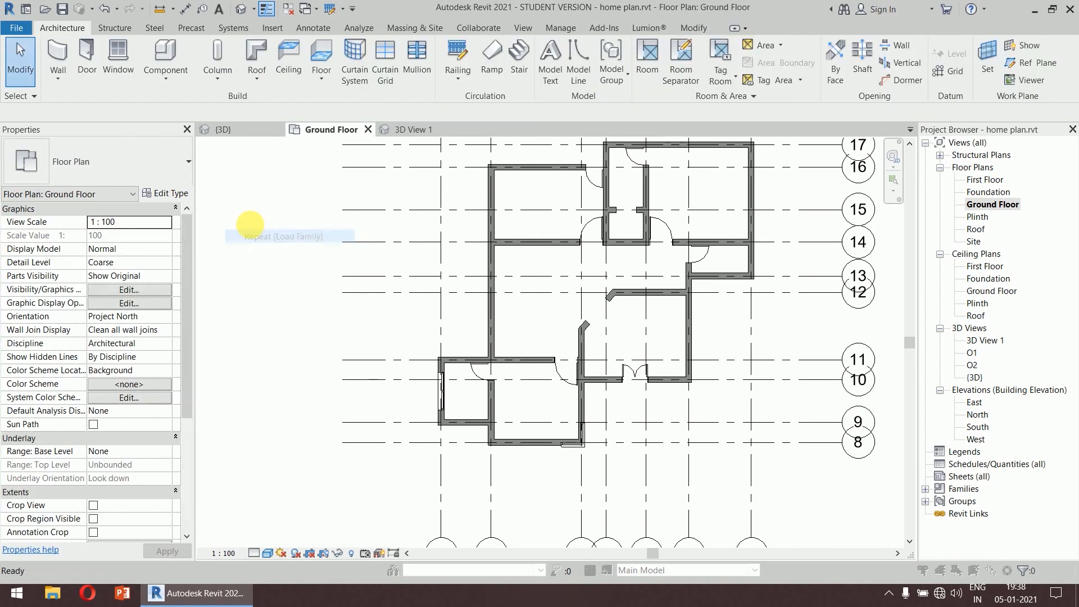
pyautogui.click(944, 484)
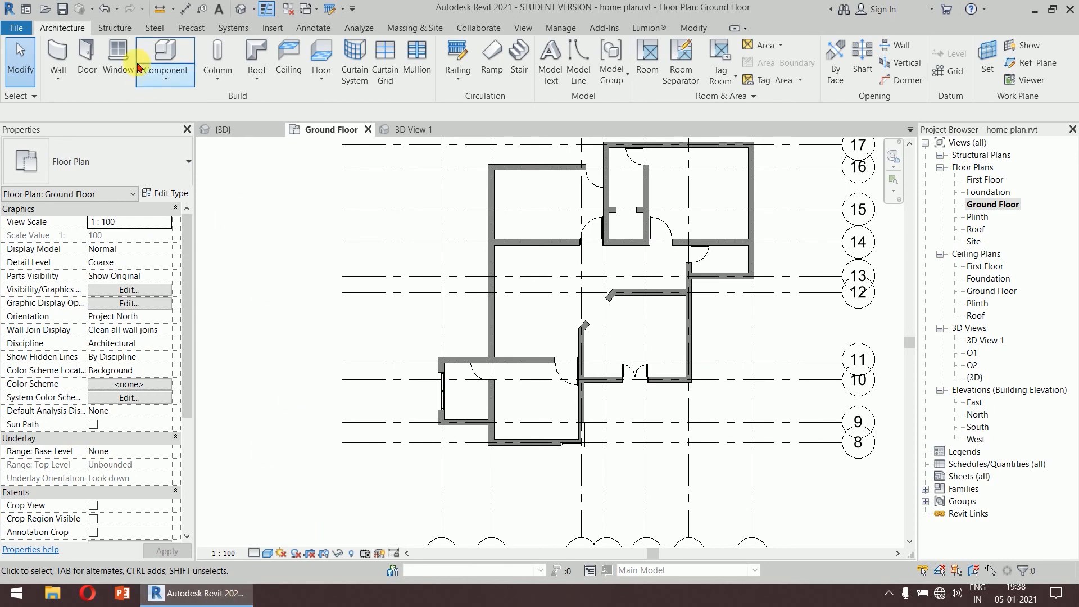
pyautogui.click(179, 76)
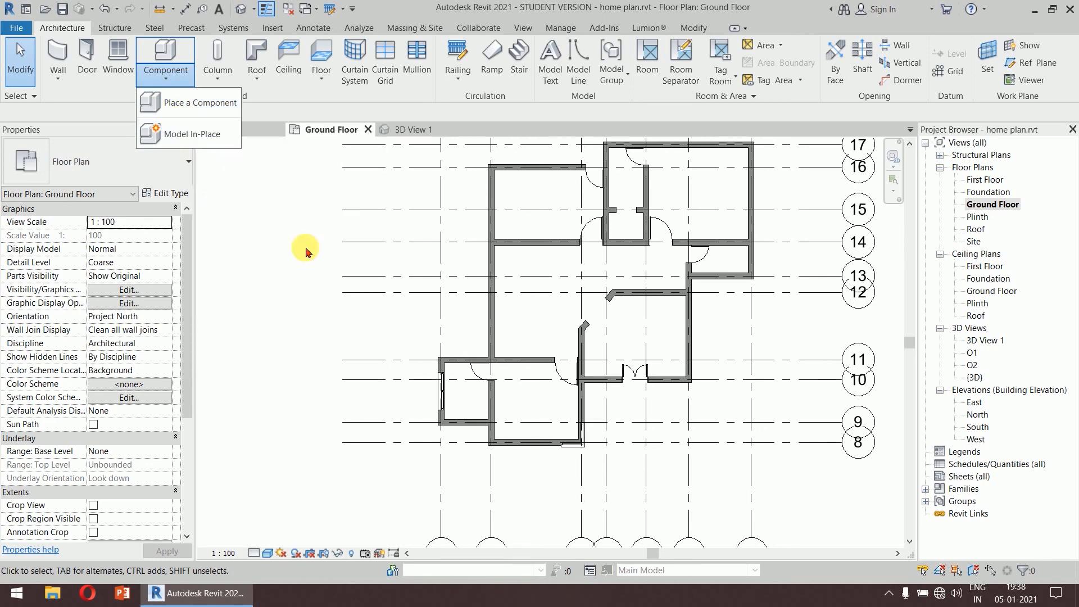
pyautogui.click(337, 254)
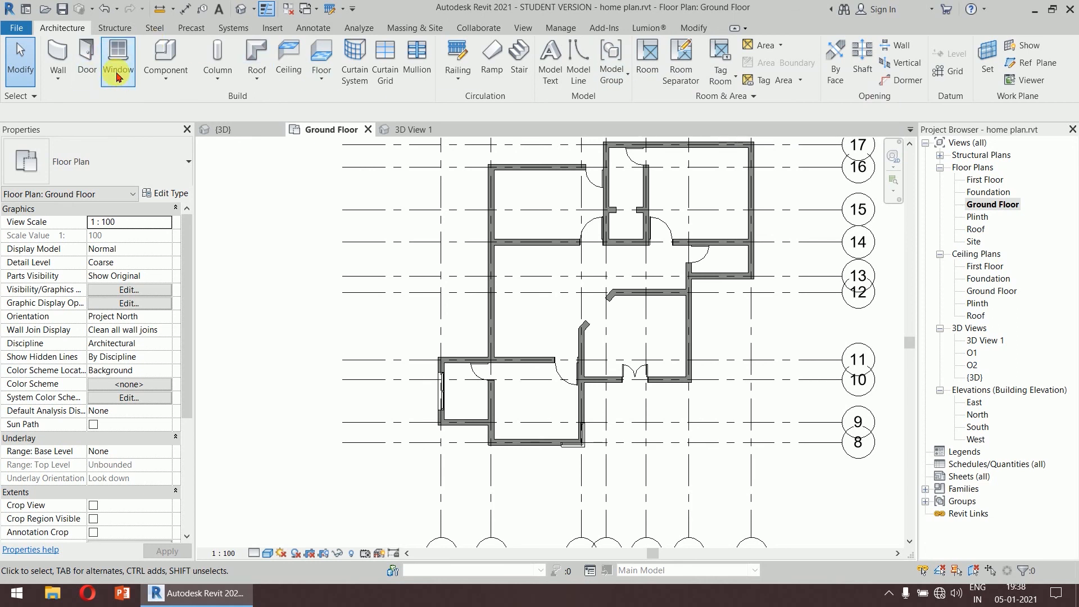
pyautogui.click(168, 57)
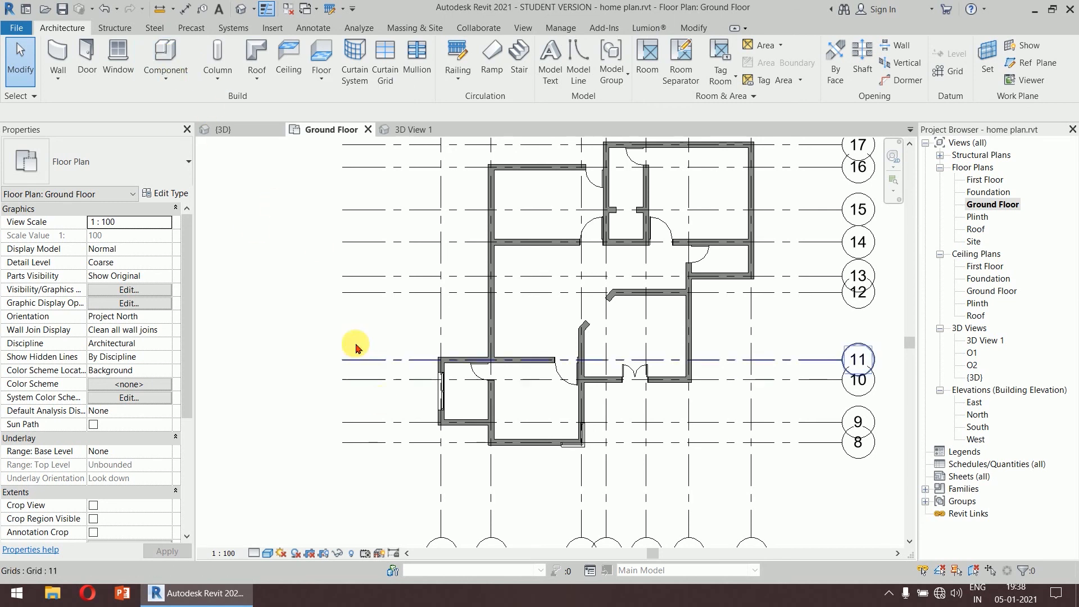
# Step: Start a Generic 150mm floor boundary sketch on the Ground Floor plan
pyautogui.moveTo(724, 232); pyautogui.dragTo(688, 273, button='middle')
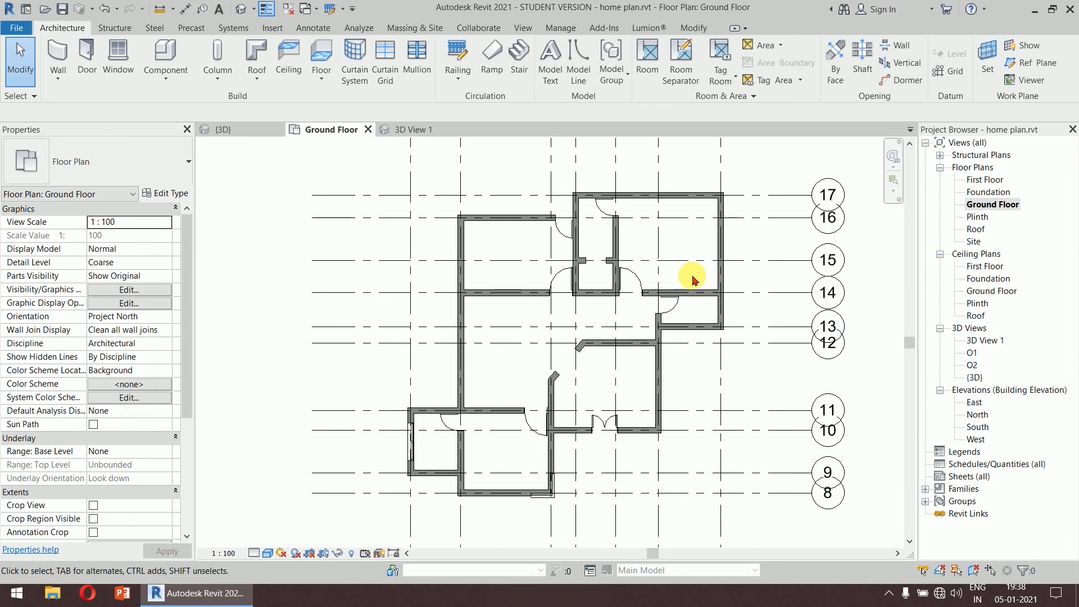
pyautogui.scroll(2, 685, 249)
pyautogui.moveTo(684, 243); pyautogui.dragTo(680, 219, button='middle')
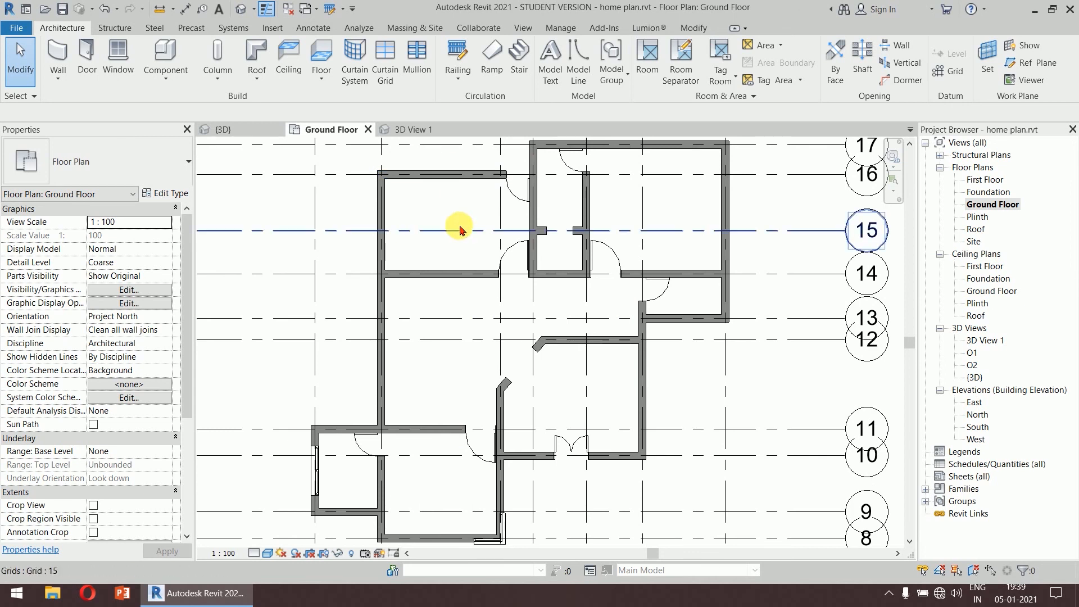
pyautogui.click(323, 56)
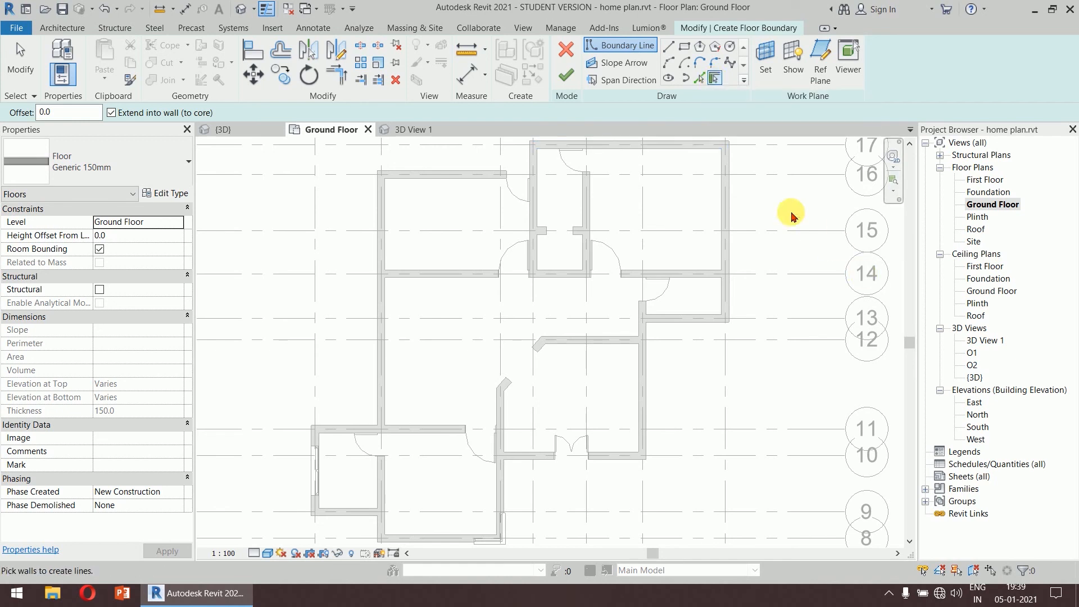
pyautogui.click(723, 211)
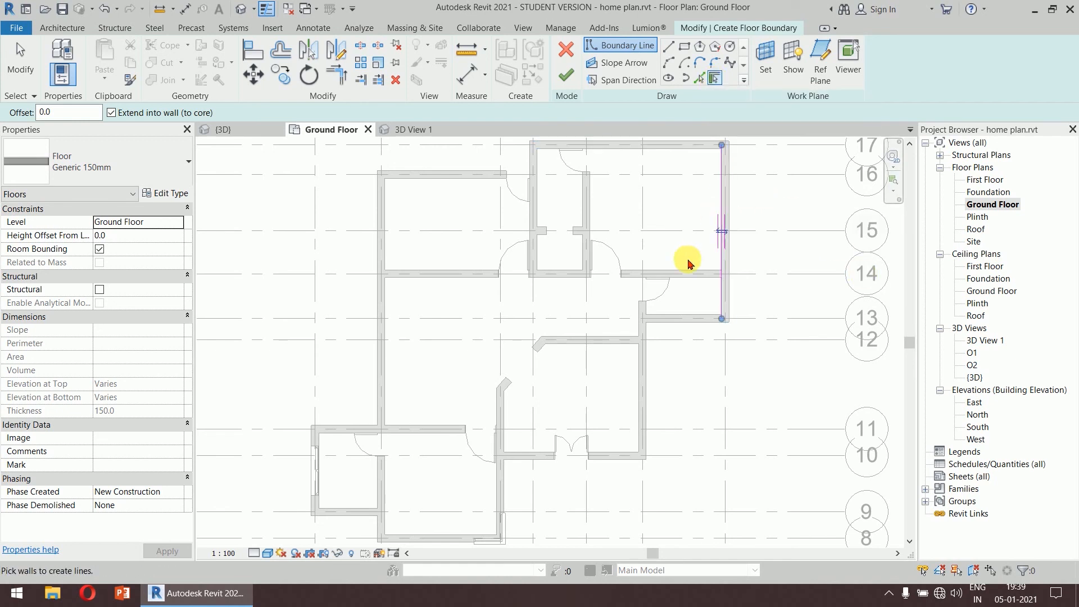
pyautogui.click(690, 150)
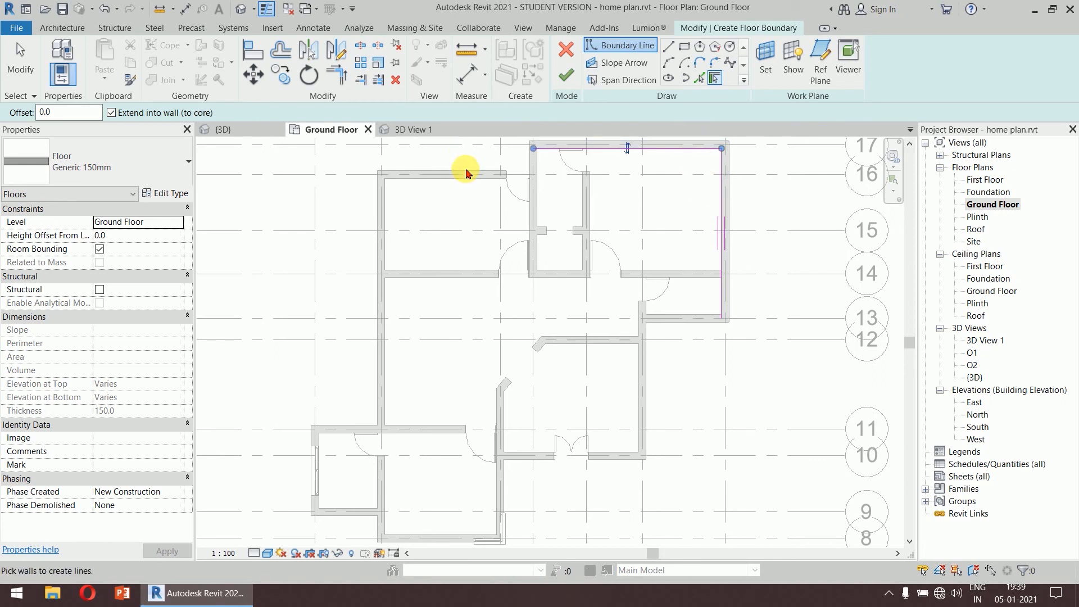
pyautogui.click(463, 171)
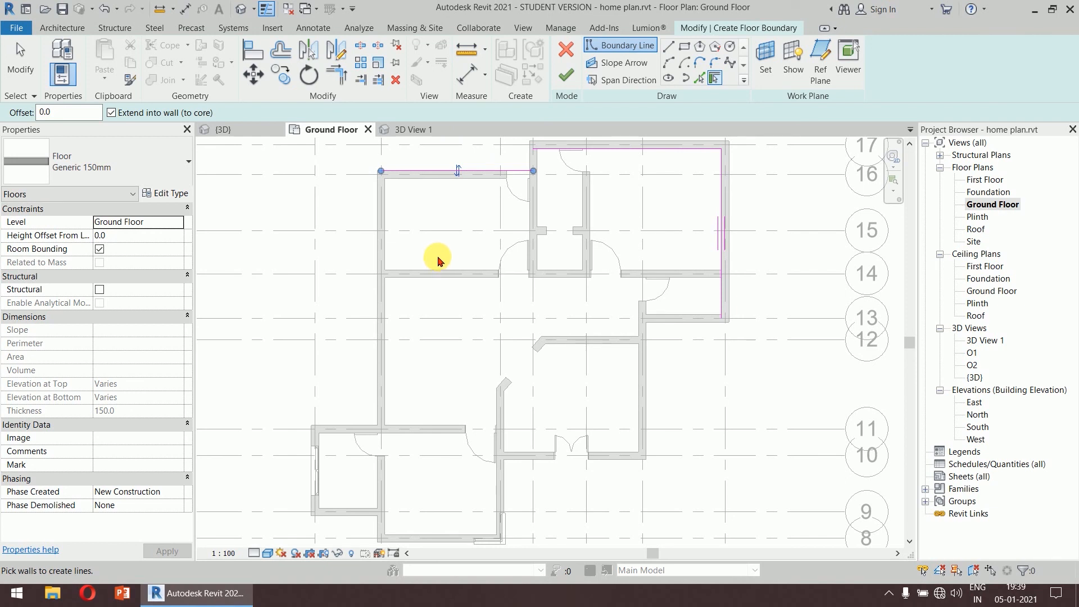
pyautogui.scroll(-2, 677, 186)
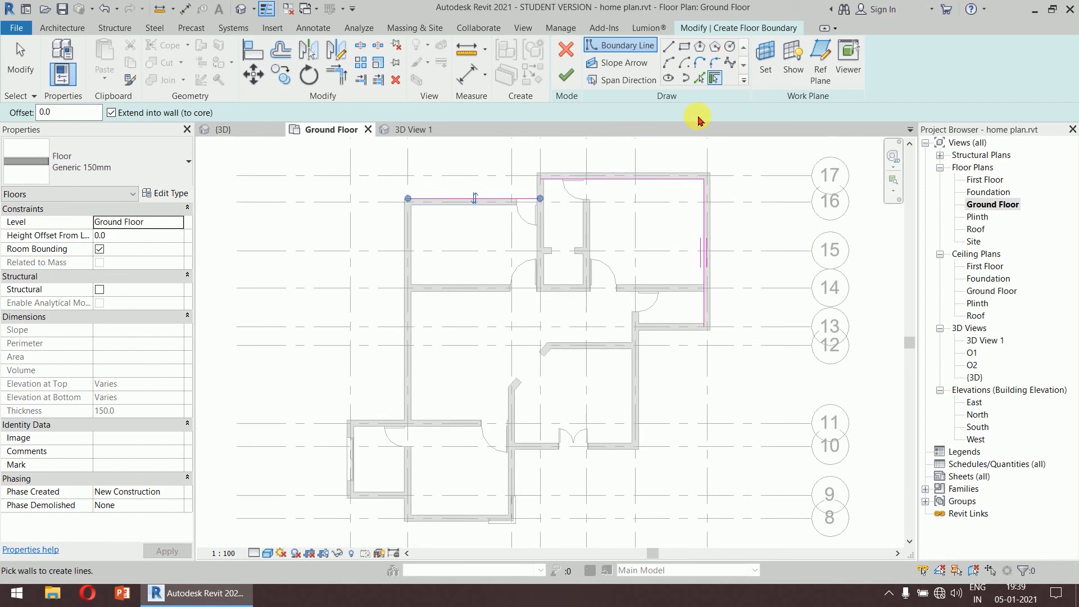
pyautogui.click(446, 198)
pyautogui.press('Escape')
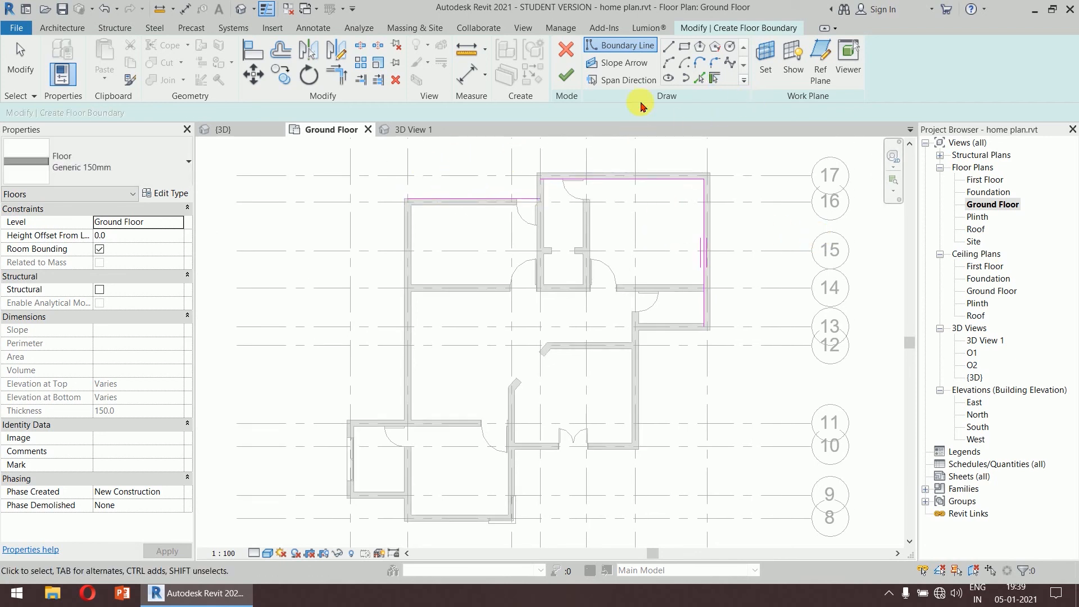
pyautogui.moveTo(385, 162)
pyautogui.mouseDown()
pyautogui.moveTo(766, 308)
pyautogui.moveTo(775, 363)
pyautogui.mouseUp()
pyautogui.press('Delete')
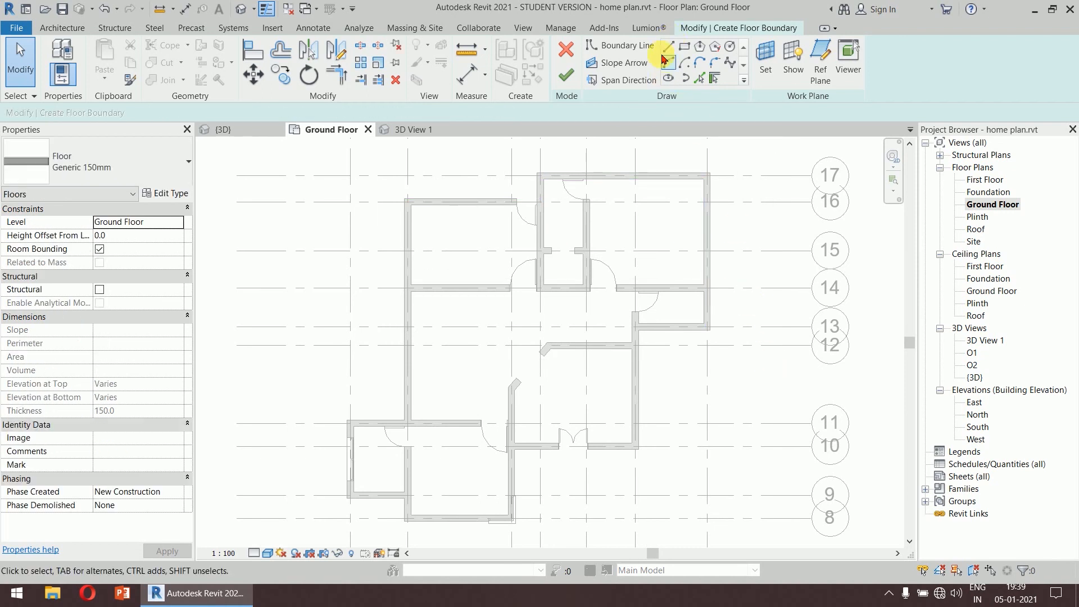
# Step: Draw chained boundary lines along the inner wall faces from the small east room's southeast corner around the north side to the northwest corner
pyautogui.click(670, 46)
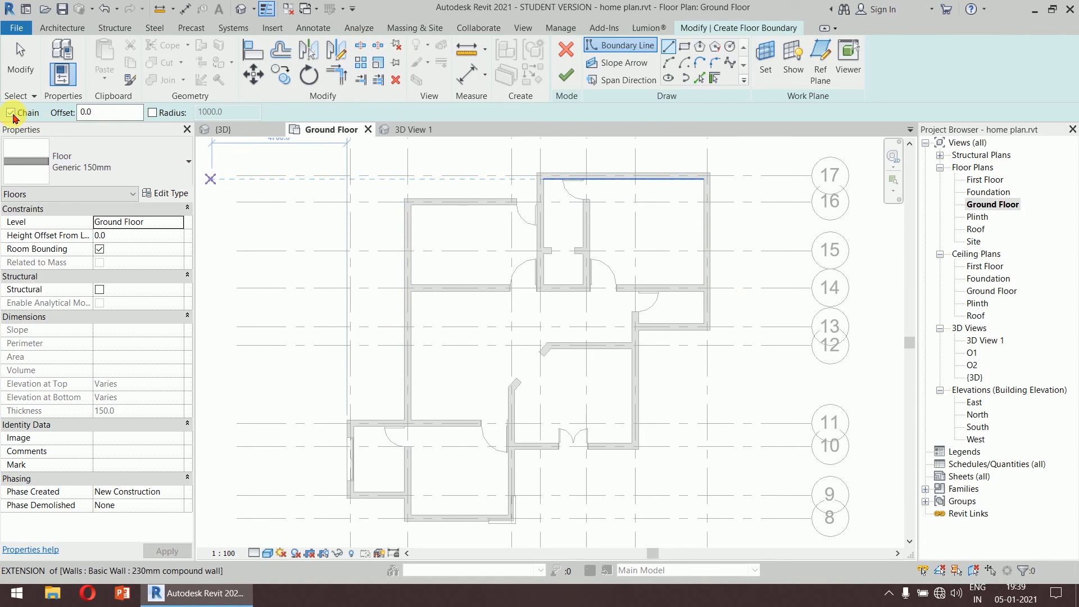
pyautogui.scroll(3, 697, 266)
pyautogui.click(711, 372)
pyautogui.scroll(-3, 766, 313)
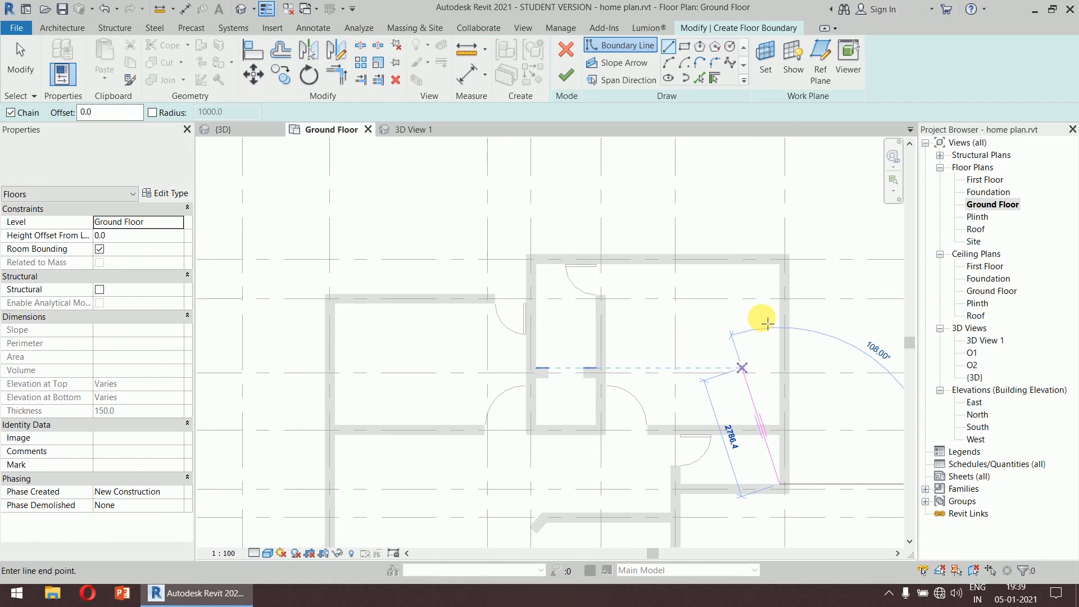
pyautogui.click(778, 264)
pyautogui.click(537, 265)
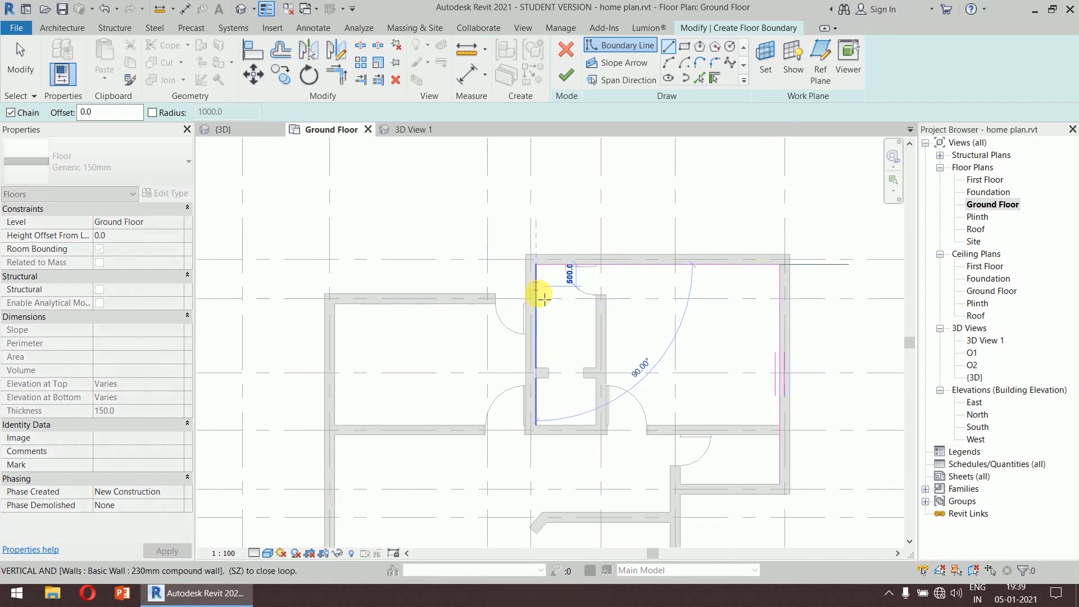
pyautogui.scroll(2, 533, 306)
pyautogui.click(537, 301)
pyautogui.click(232, 304)
# Step: Draw the boundary down the west wall's inner face and extend its end to the south face of the wall at grid 11
pyautogui.scroll(-4, 281, 421)
pyautogui.moveTo(311, 397); pyautogui.dragTo(381, 209, button='middle')
pyautogui.scroll(2, 322, 442)
pyautogui.scroll(3, 324, 449)
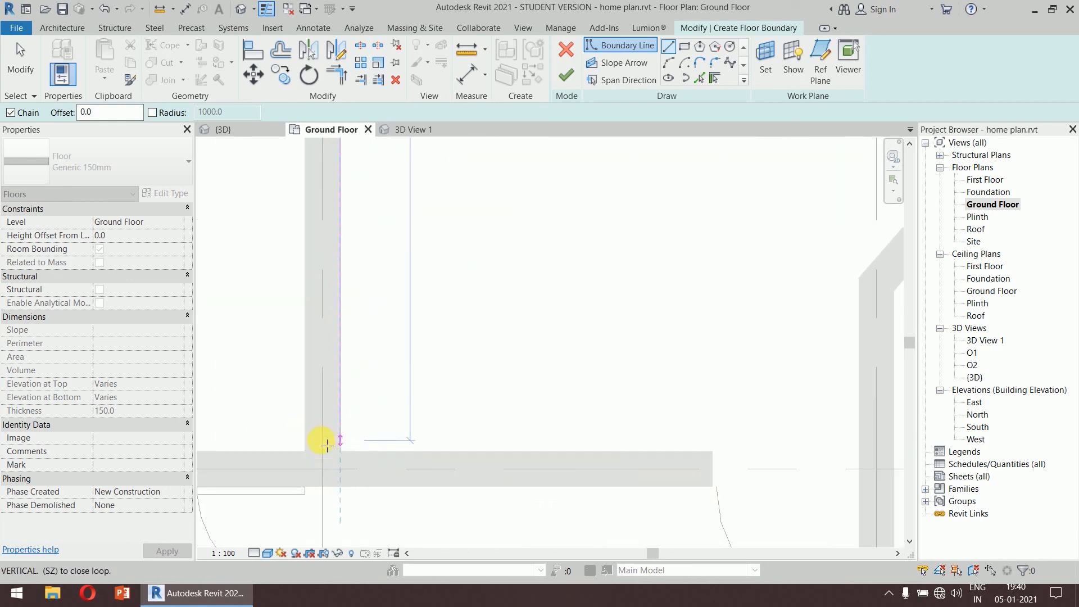
pyautogui.click(340, 450)
pyautogui.scroll(-2, 383, 382)
pyautogui.moveTo(371, 381); pyautogui.dragTo(523, 226, button='middle')
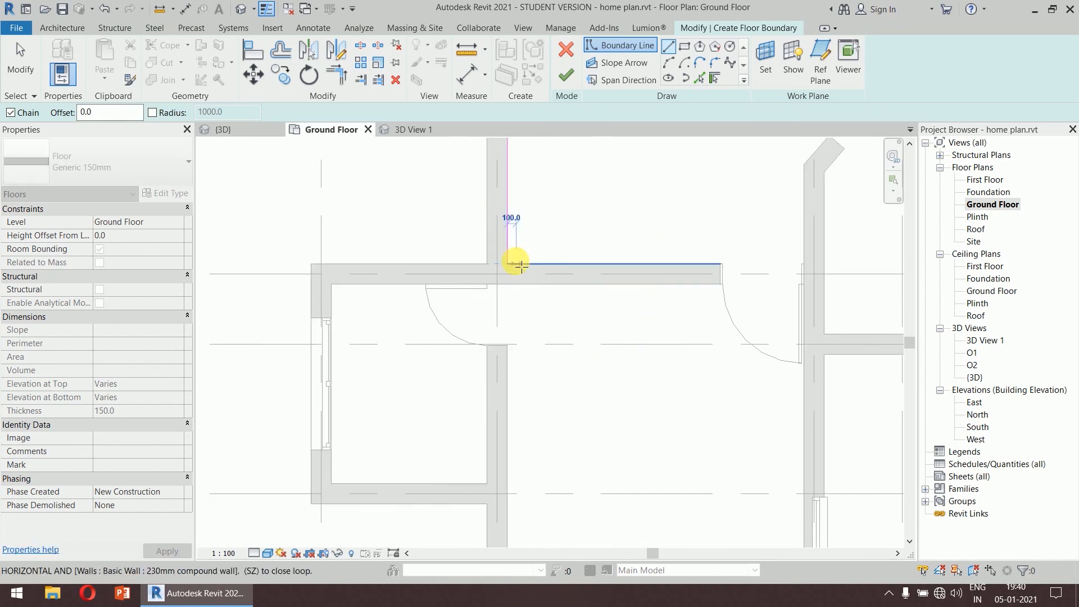
pyautogui.scroll(3, 521, 265)
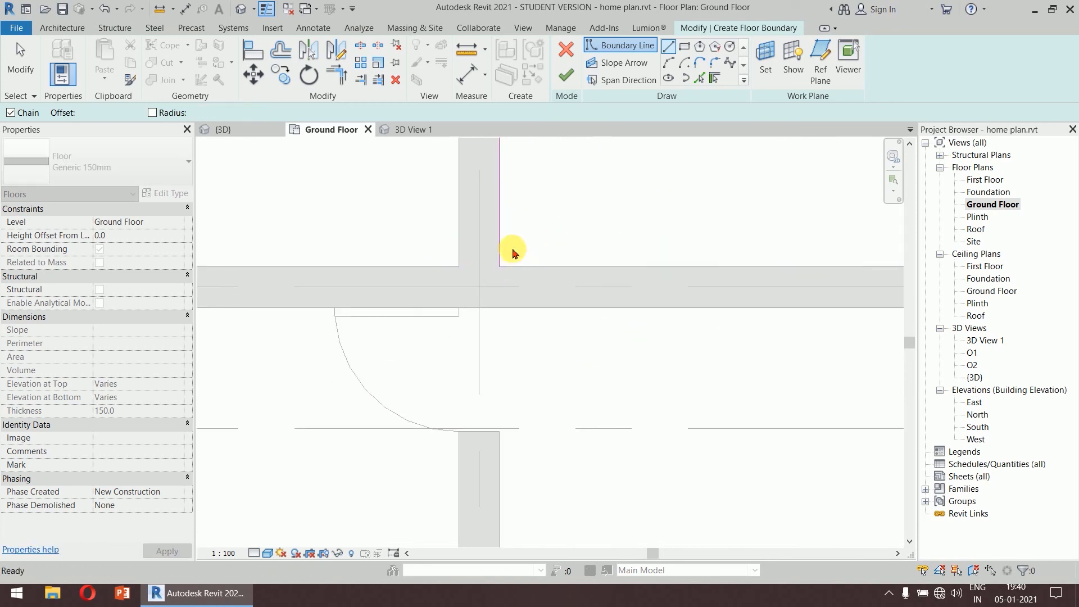
pyautogui.press('Escape')
pyautogui.press('Escape')
pyautogui.click(500, 239)
pyautogui.moveTo(500, 267); pyautogui.dragTo(500, 307)
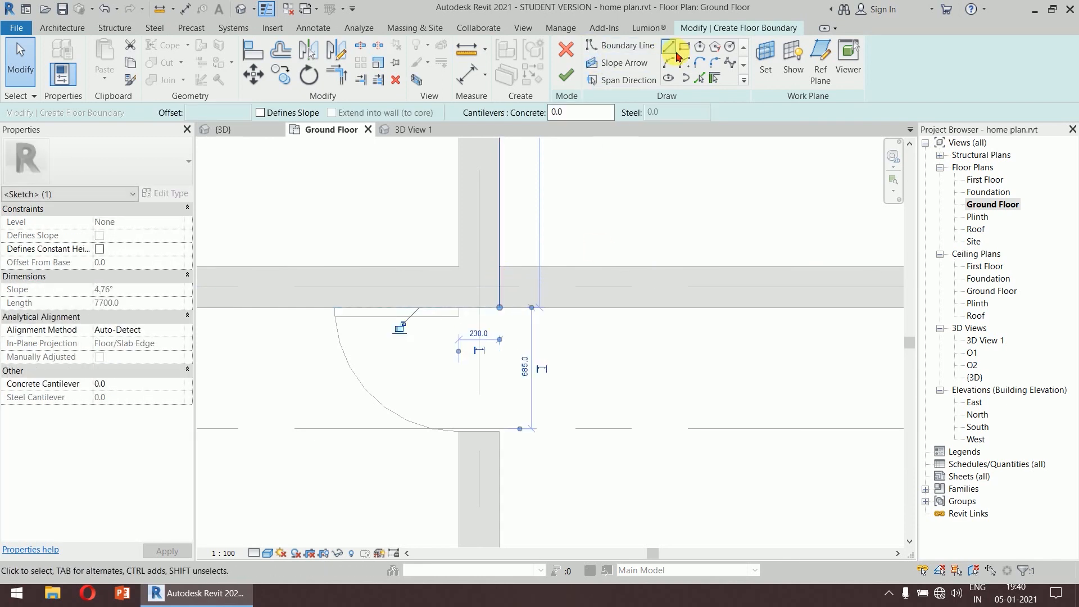
# Step: Continue the boundary around the small west room along its north, west and south inner wall faces
pyautogui.click(676, 51)
pyautogui.click(500, 308)
pyautogui.scroll(-2, 275, 351)
pyautogui.moveTo(275, 352); pyautogui.dragTo(440, 272, button='middle')
pyautogui.click(408, 250)
pyautogui.click(407, 479)
pyautogui.click(609, 479)
# Step: Draw the boundary down to the southwest room's lower corner and along the inner face of its south wall
pyautogui.scroll(-3, 648, 514)
pyautogui.moveTo(658, 503); pyautogui.dragTo(490, 307, button='middle')
pyautogui.scroll(2, 476, 333)
pyautogui.click(431, 366)
pyautogui.click(877, 363)
# Step: Draw the boundary up the southwest room's east wall to grid 10 and across the double-door wall to the east wall
pyautogui.scroll(-2, 830, 330)
pyautogui.moveTo(789, 223); pyautogui.dragTo(567, 497, button='middle')
pyautogui.scroll(-3, 641, 304)
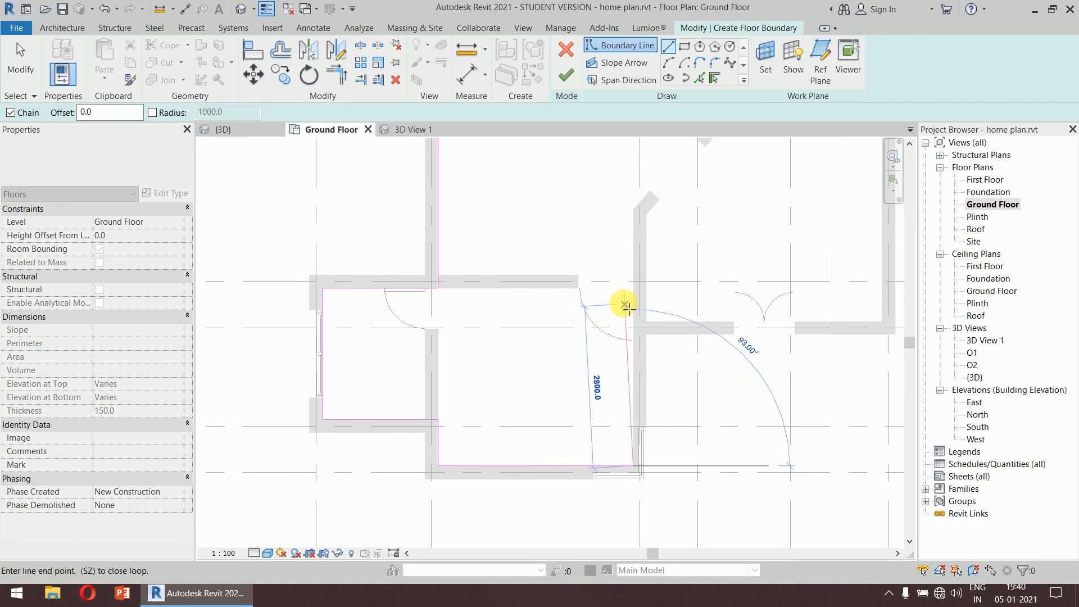
pyautogui.scroll(5, 625, 305)
pyautogui.click(644, 339)
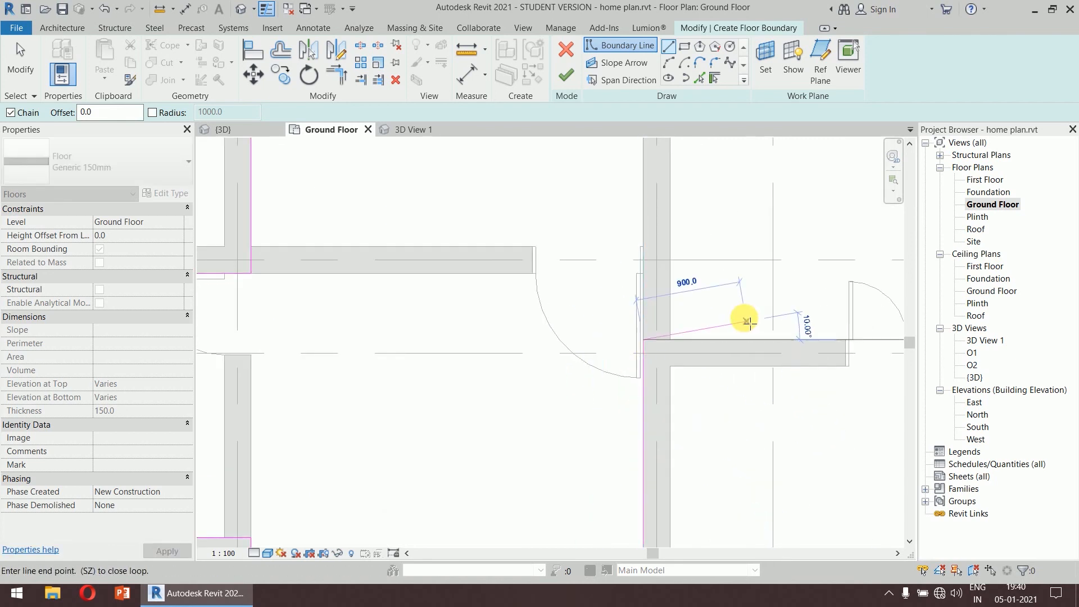
pyautogui.scroll(-2, 750, 313)
pyautogui.moveTo(745, 313); pyautogui.dragTo(409, 306, button='middle')
pyautogui.scroll(2, 404, 315)
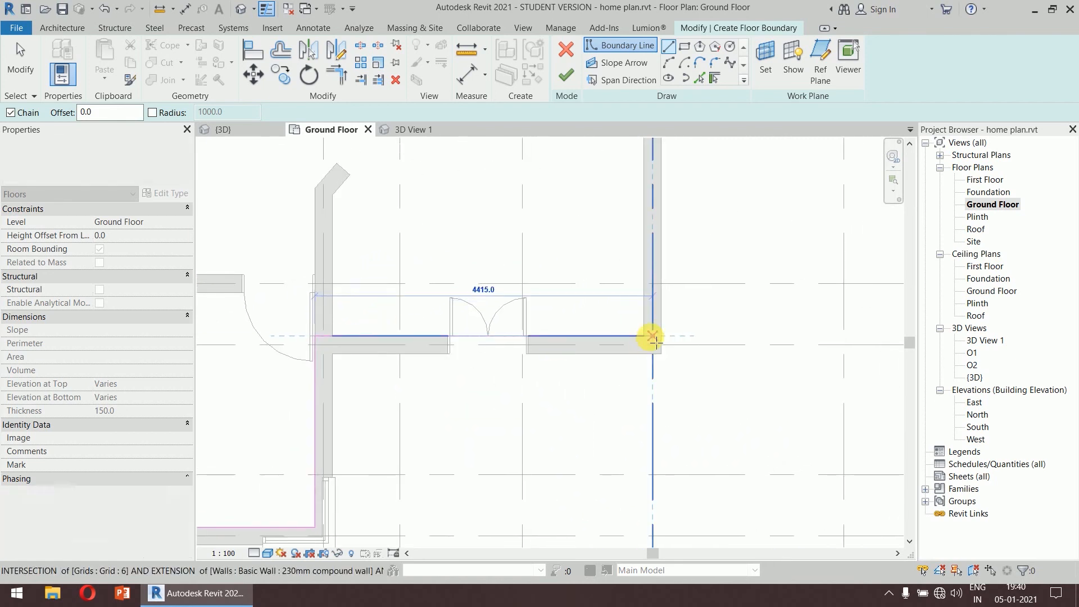
pyautogui.click(653, 337)
# Step: Draw the boundary up the east wall to grid 13 and close the loop at its starting corner
pyautogui.scroll(-2, 621, 224)
pyautogui.moveTo(621, 224); pyautogui.dragTo(565, 430, button='middle')
pyautogui.scroll(2, 597, 325)
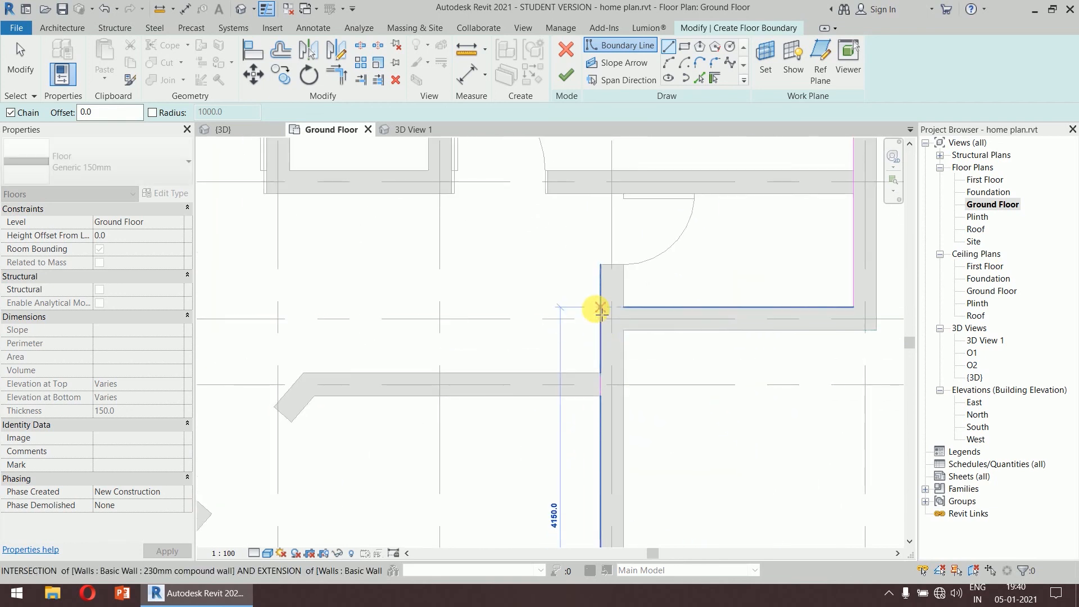
pyautogui.click(600, 306)
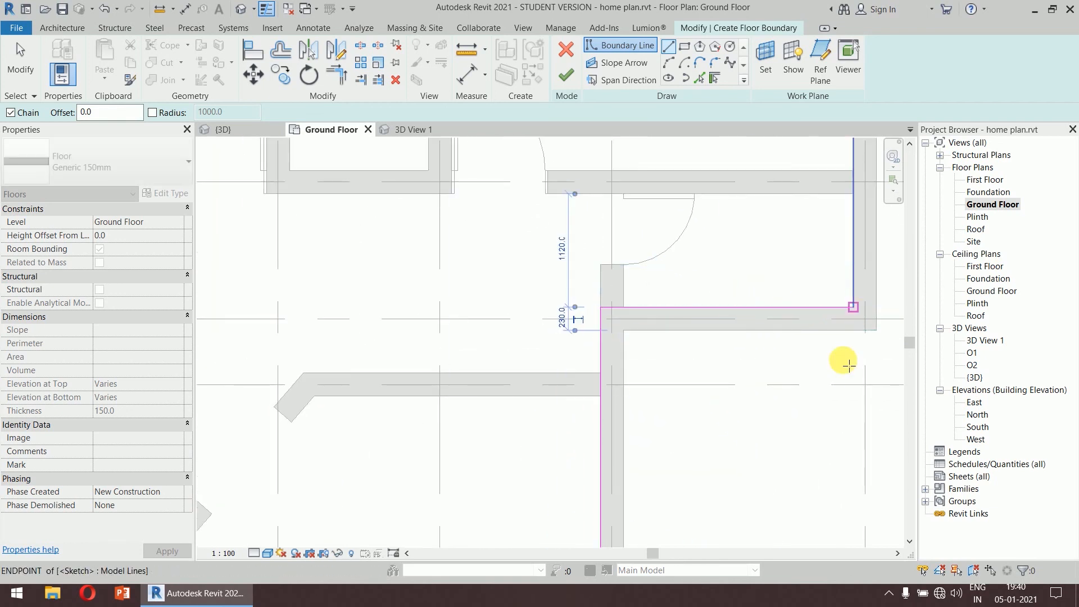
pyautogui.click(854, 308)
pyautogui.press('Escape')
# Step: Finish the boundary sketch to create the ground floor slab
pyautogui.scroll(-3, 781, 415)
pyautogui.moveTo(781, 408); pyautogui.dragTo(770, 351, button='middle')
pyautogui.scroll(-1, 785, 353)
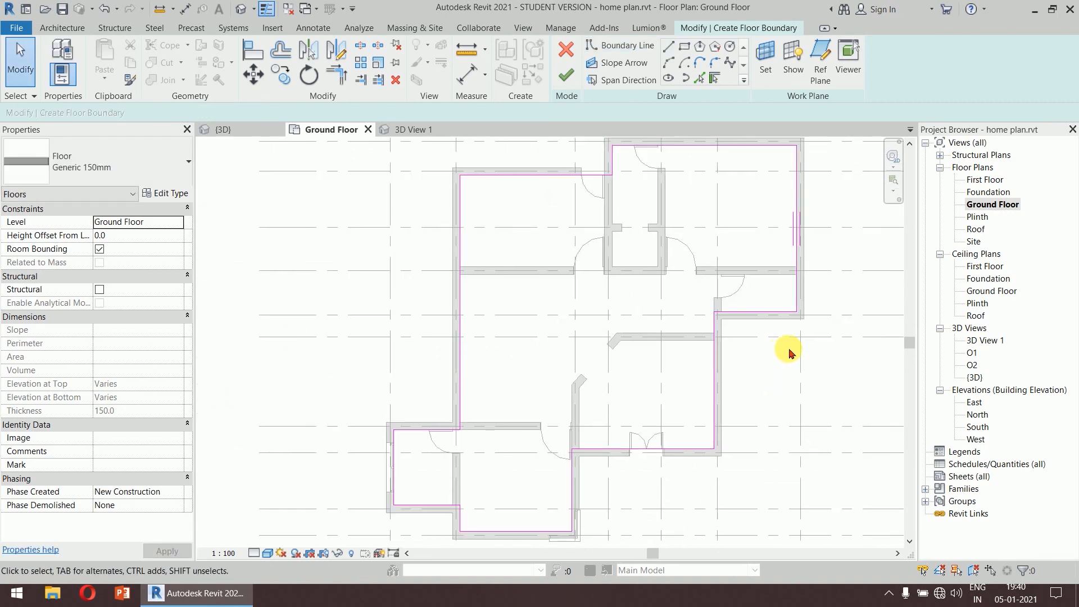
pyautogui.scroll(-1, 788, 352)
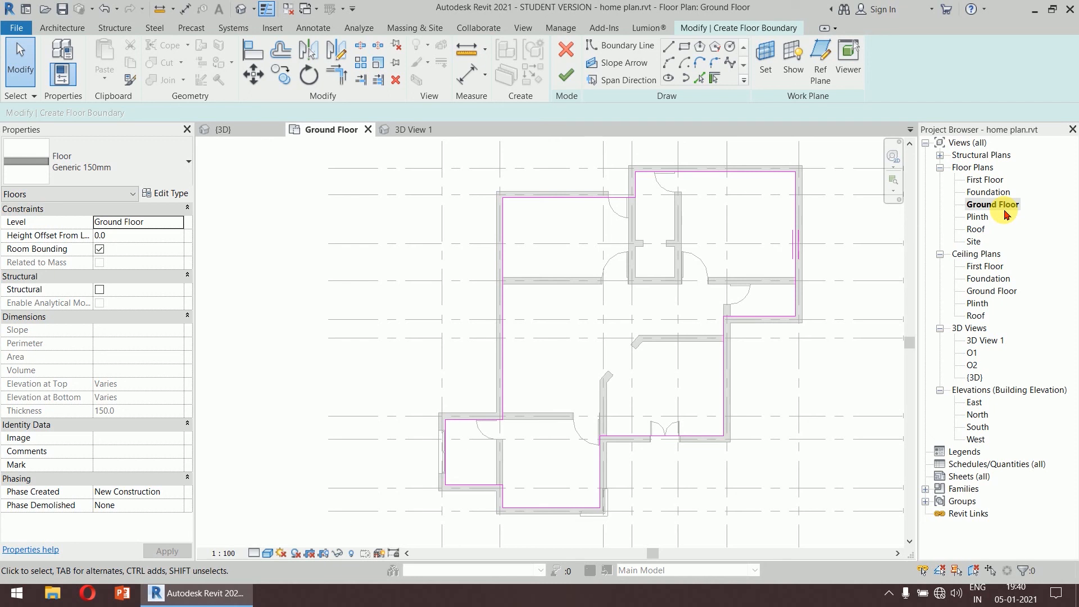
pyautogui.click(565, 83)
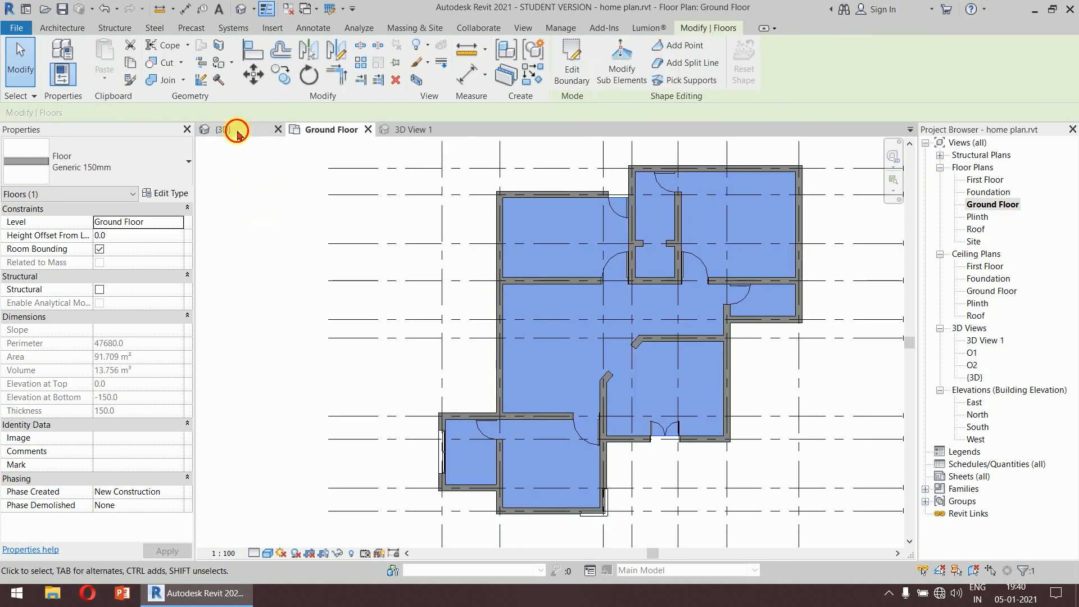
# Step: Examine how the new floor's edge meets the foundation and plinth walls in the 3D view
pyautogui.click(238, 134)
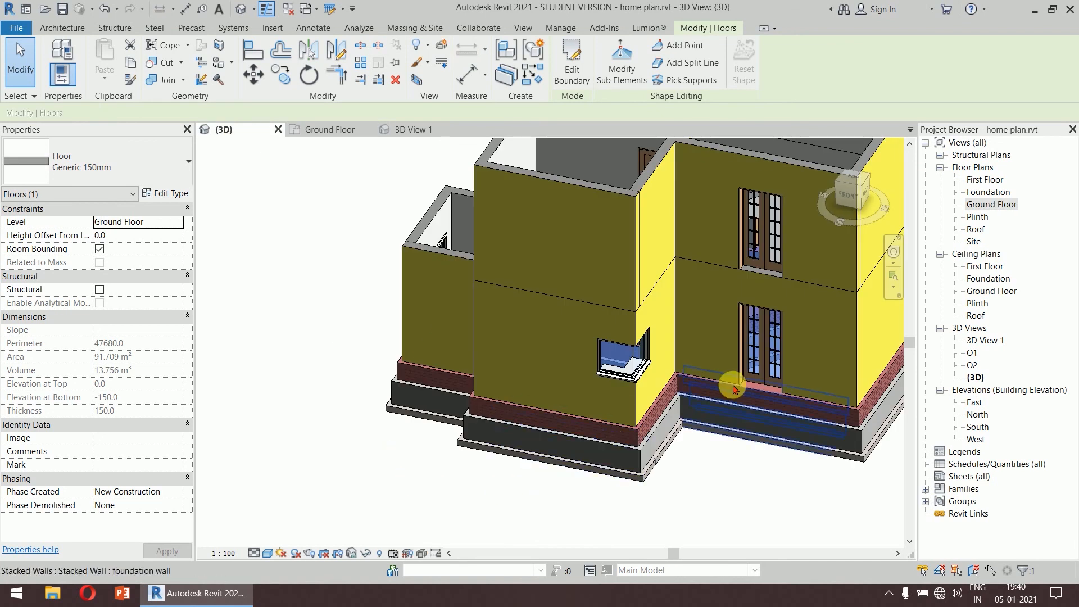
pyautogui.keyDown('shift'); pyautogui.moveTo(777, 231); pyautogui.dragTo(669, 332, button='middle'); pyautogui.keyUp('shift')
pyautogui.scroll(5, 685, 304)
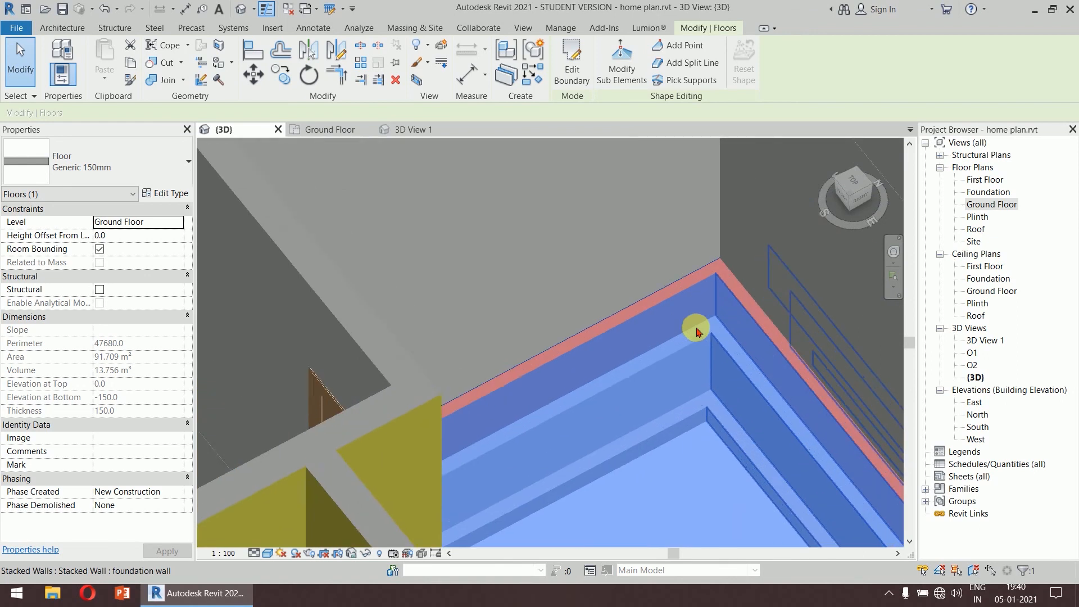
pyautogui.scroll(4, 695, 331)
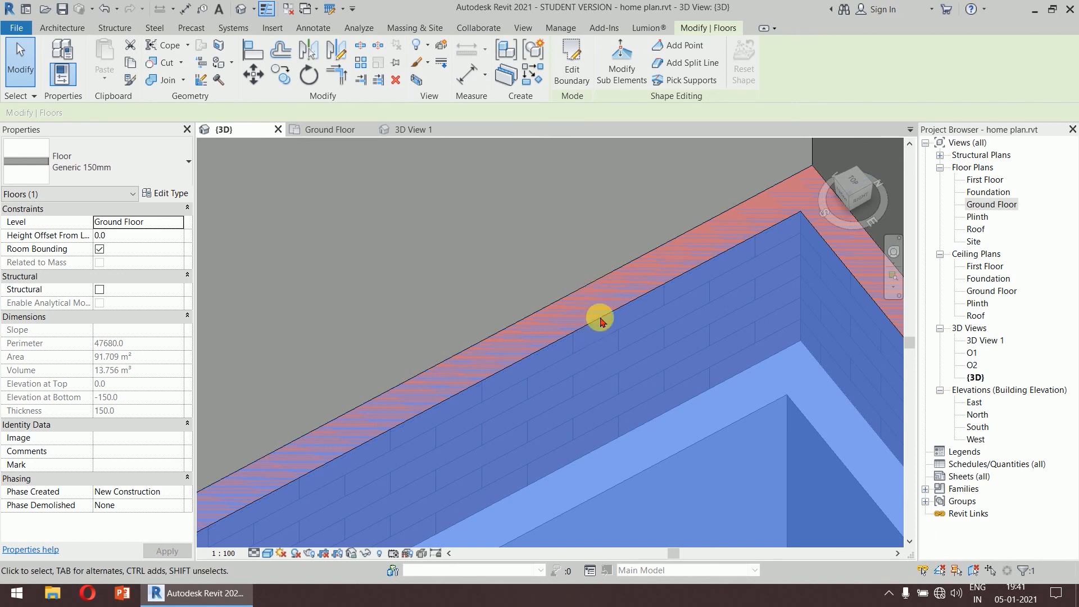
# Step: Set the ground floor slab's height offset from its level to 150 mm
pyautogui.scroll(4, 587, 310)
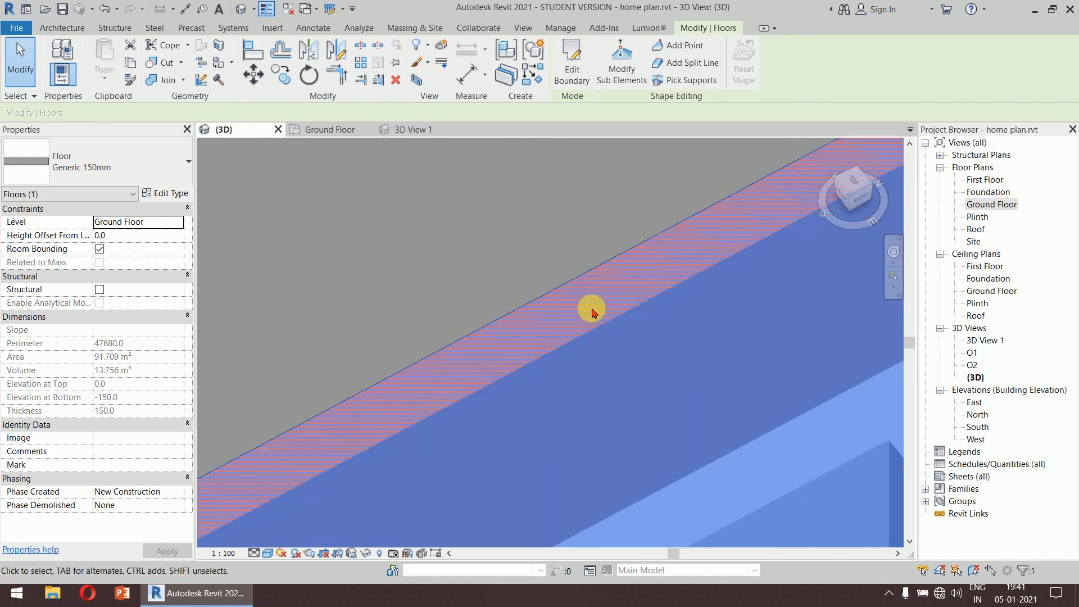
pyautogui.scroll(2, 601, 311)
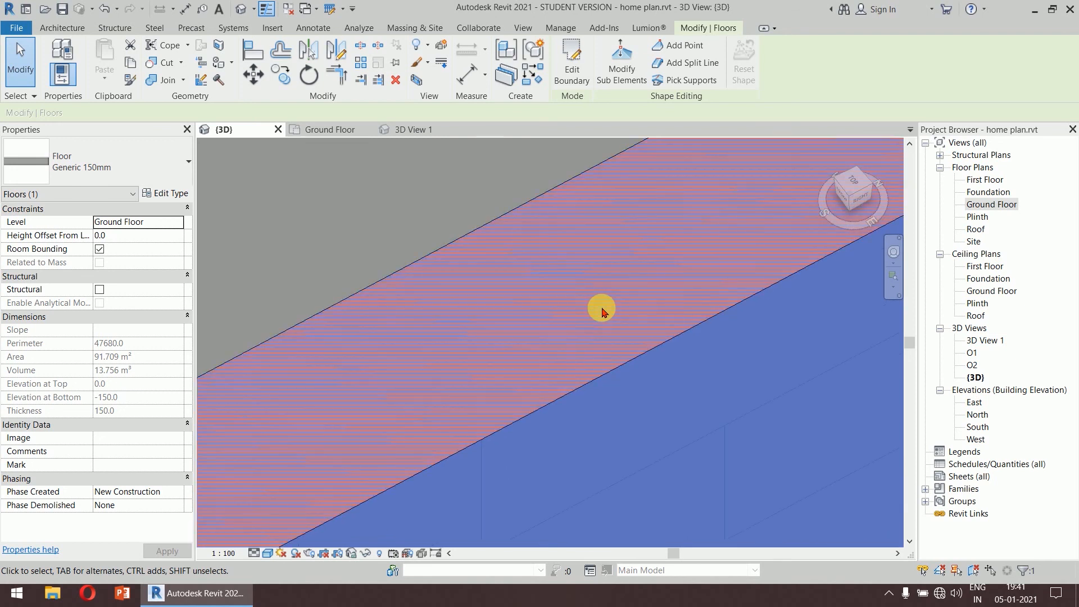
pyautogui.scroll(-8, 601, 310)
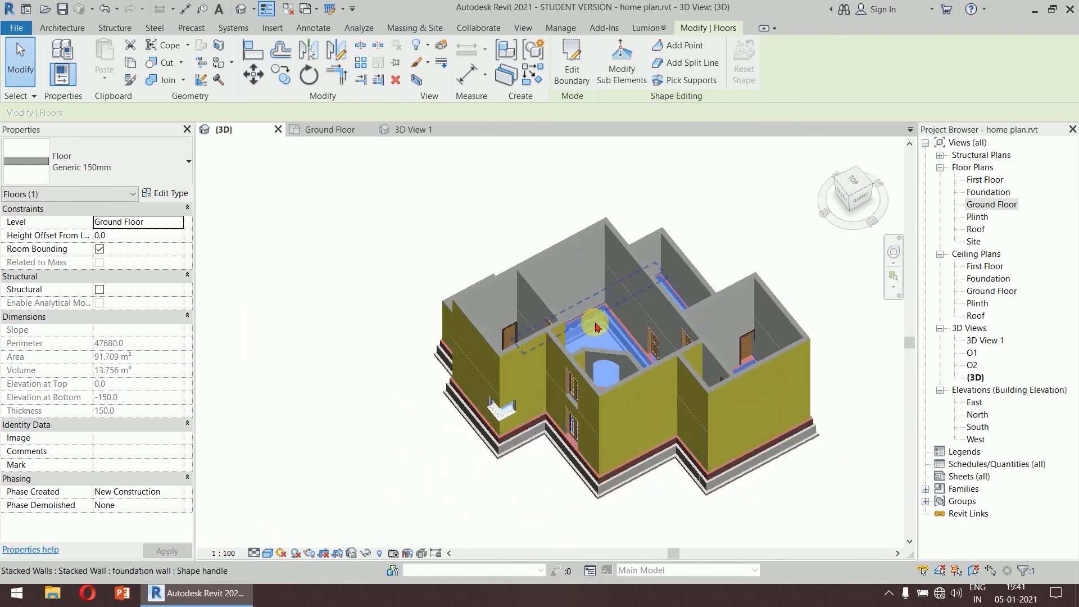
pyautogui.moveTo(595, 322); pyautogui.dragTo(580, 285, button='middle')
pyautogui.click(139, 233)
pyautogui.doubleClick(144, 240)
pyautogui.write('150')
pyautogui.press('Return')
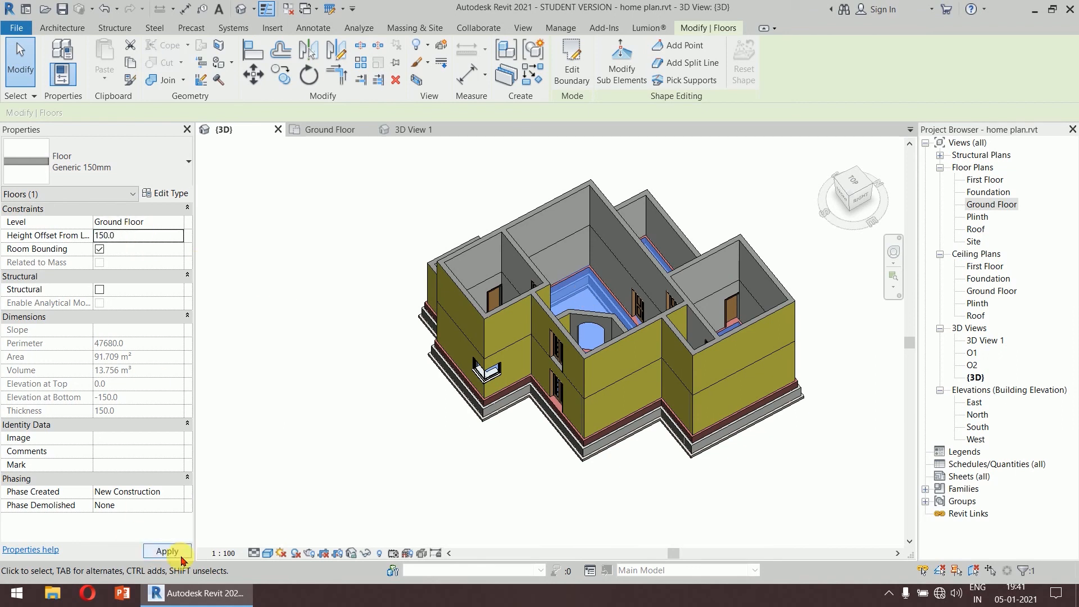
pyautogui.click(168, 551)
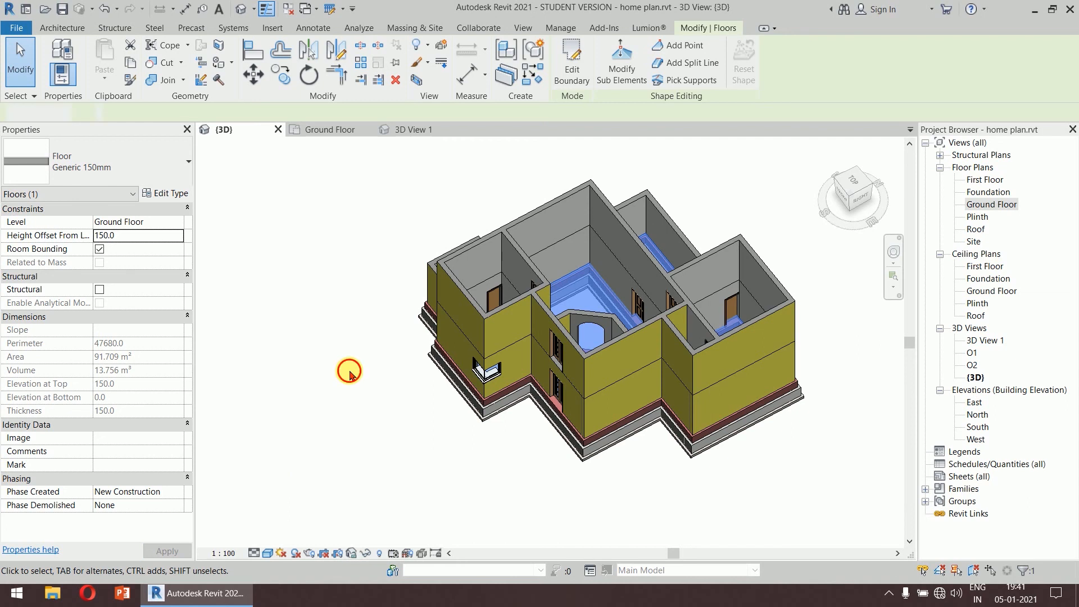
pyautogui.click(348, 375)
# Step: Examine how the offset floor slab meets the walls and door bottoms in the 3D view
pyautogui.scroll(8, 597, 310)
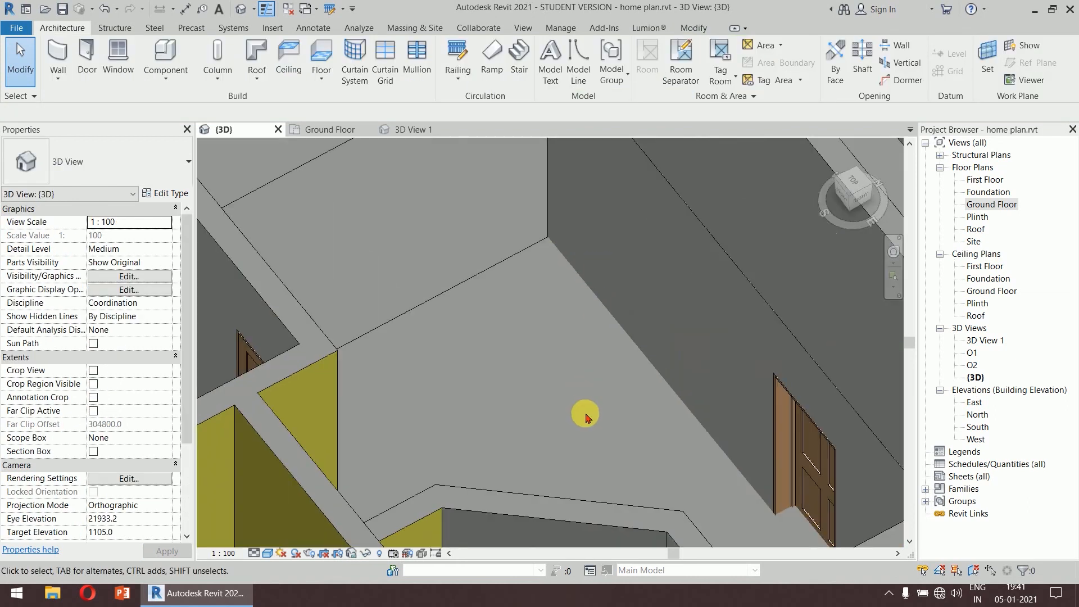
pyautogui.scroll(-8, 585, 359)
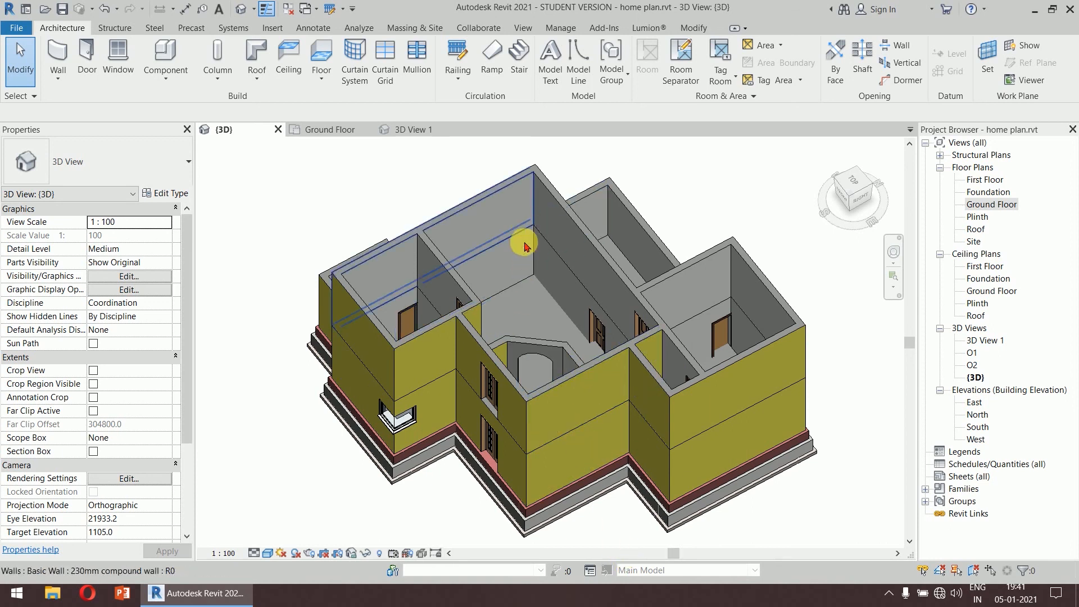
pyautogui.click(526, 289)
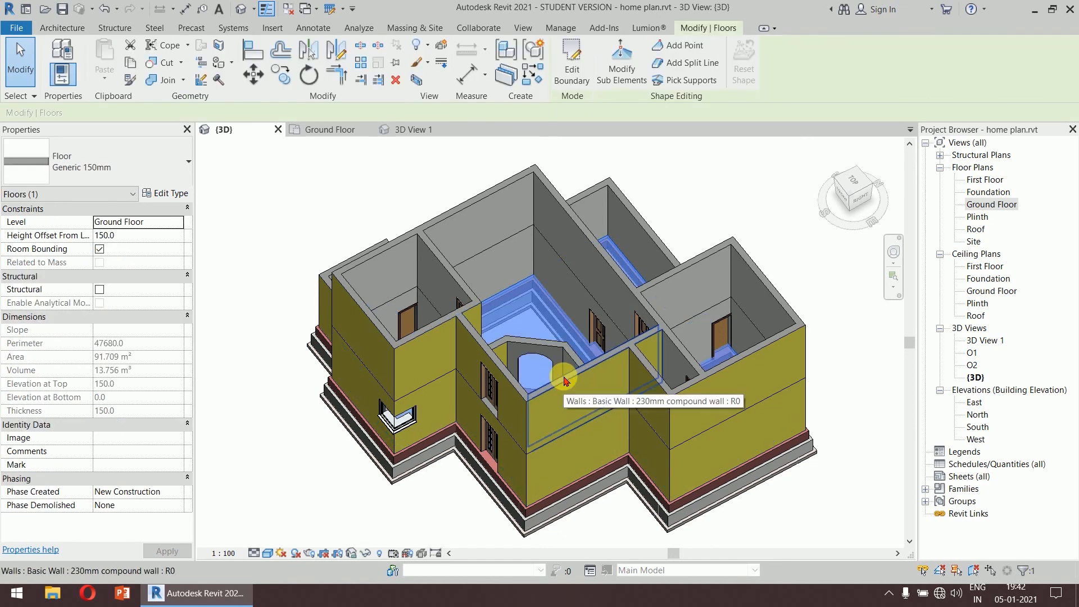
pyautogui.scroll(6, 717, 360)
pyautogui.scroll(2, 716, 363)
pyautogui.scroll(4, 658, 265)
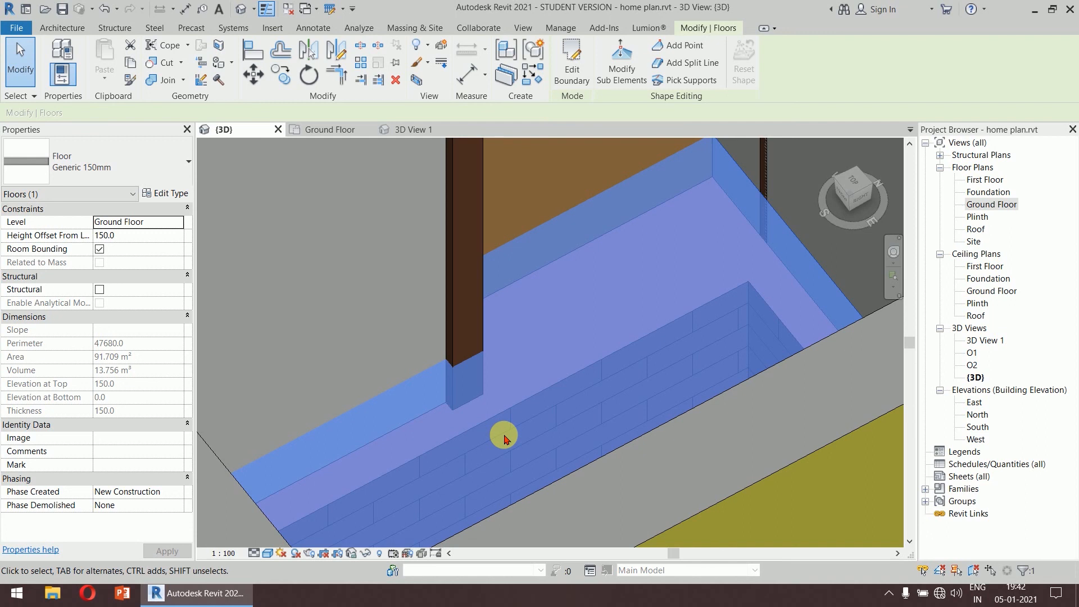
pyautogui.scroll(-6, 509, 432)
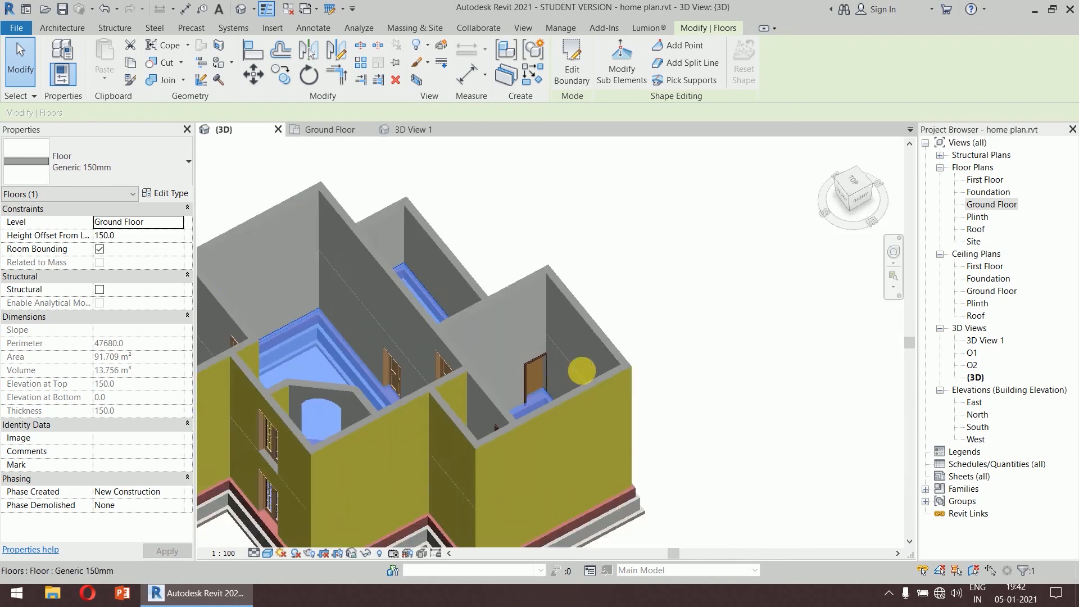
pyautogui.click(664, 316)
# Step: Select all M_Single-Flush D2 doors in the project and set their sill height to 150 mm
pyautogui.moveTo(664, 315); pyautogui.dragTo(794, 266, button='middle')
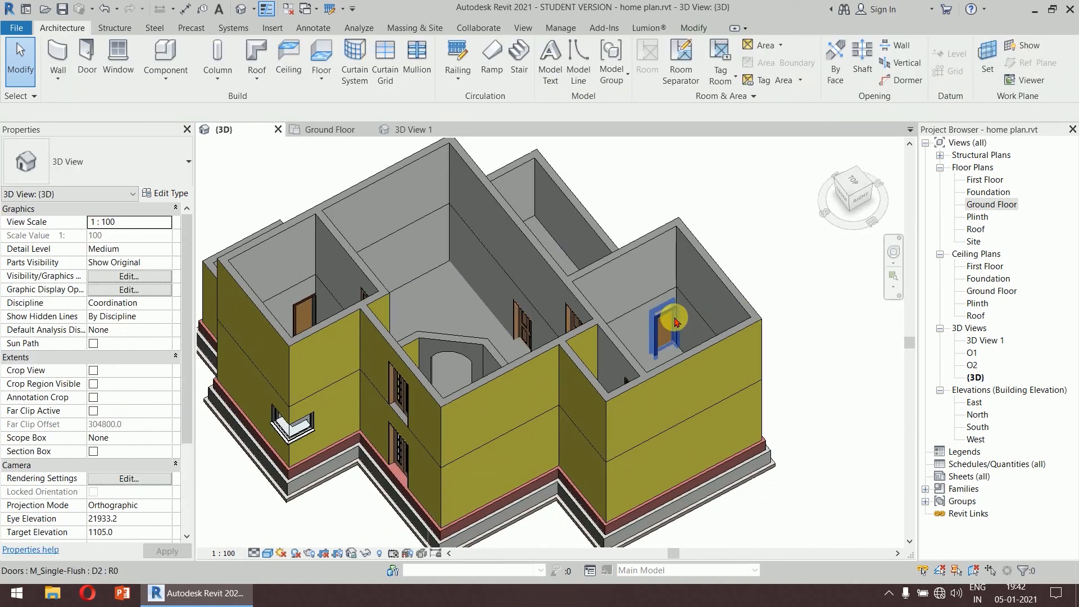
pyautogui.click(666, 331)
pyautogui.press('s')
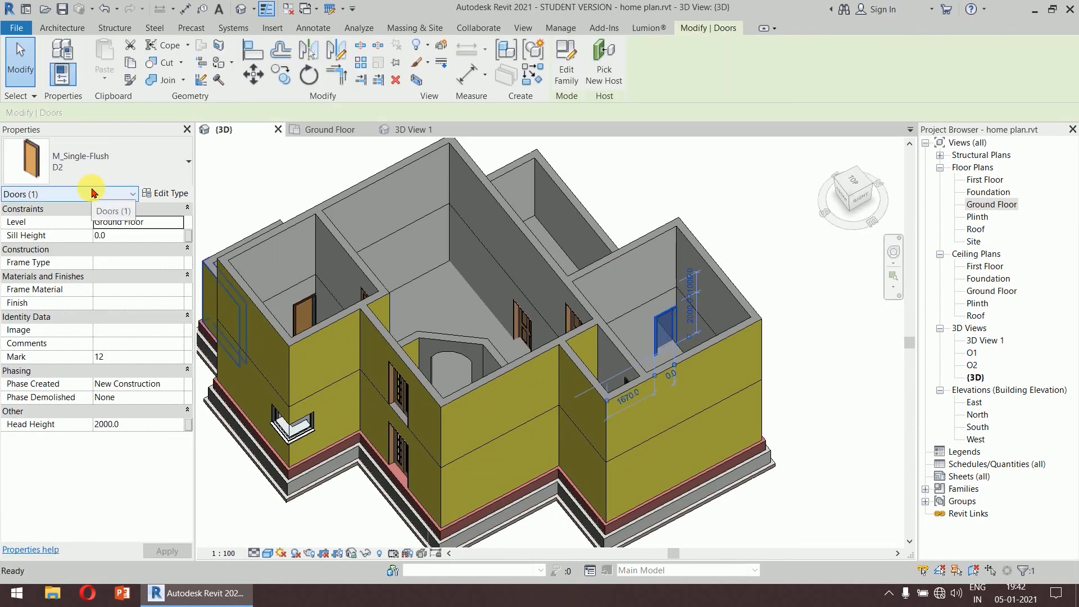
pyautogui.press('a')
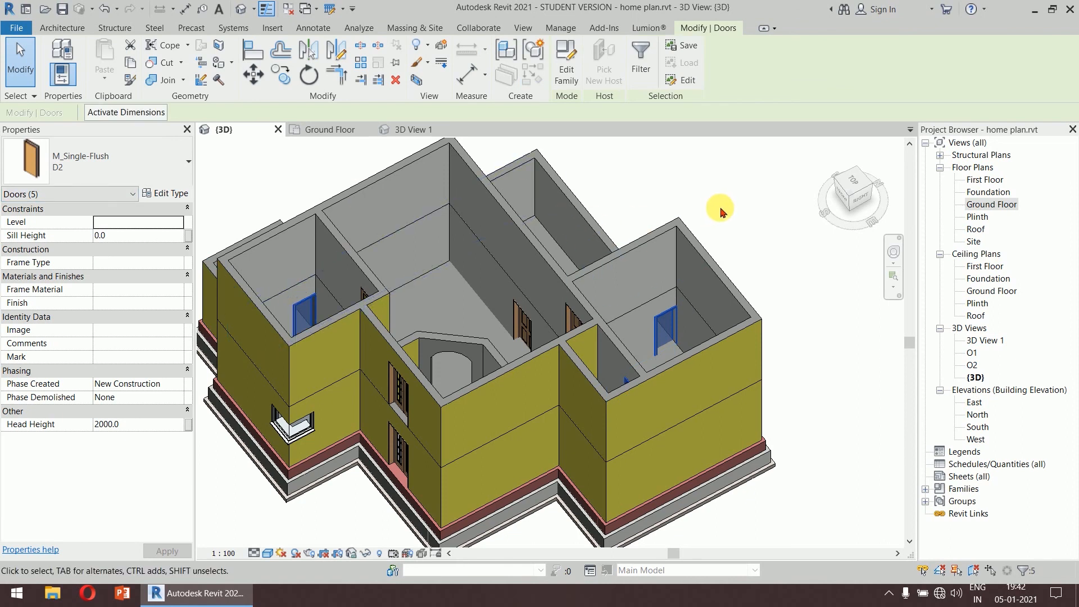
pyautogui.click(117, 234)
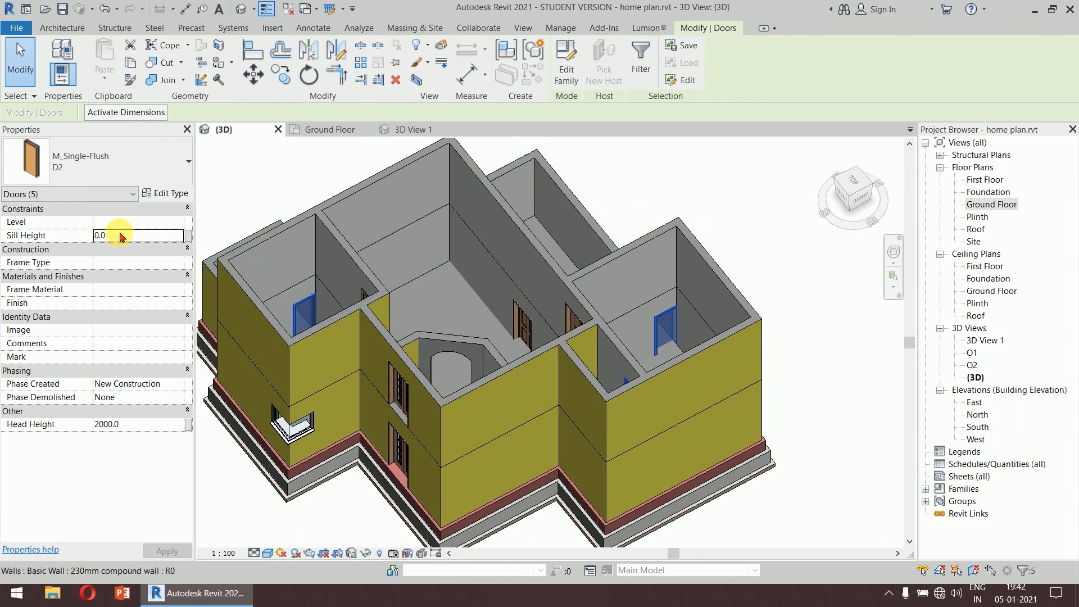
pyautogui.write('150')
pyautogui.press('Return')
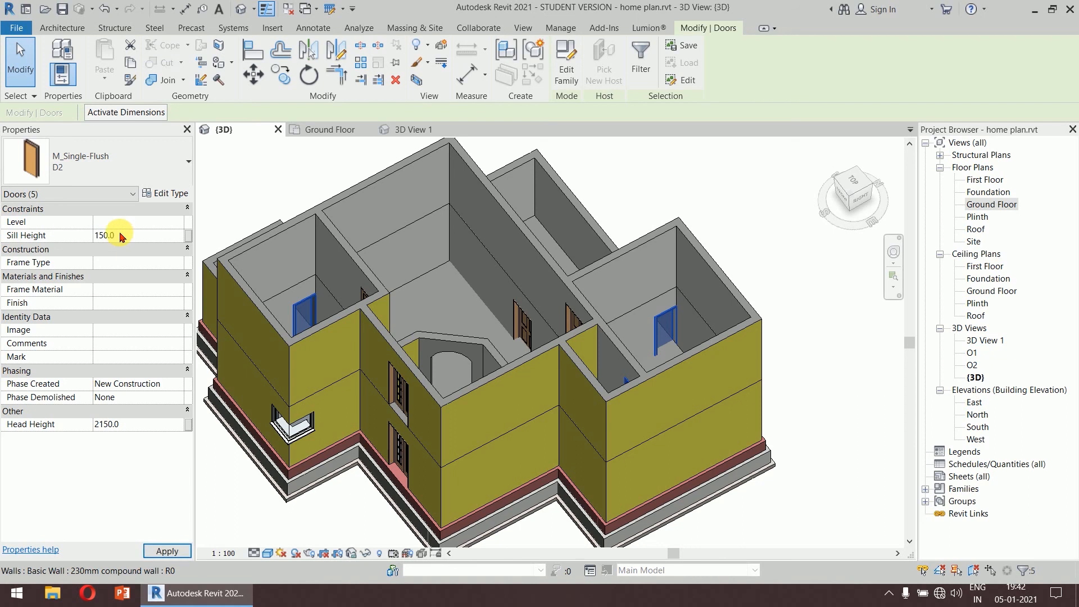
pyautogui.click(163, 551)
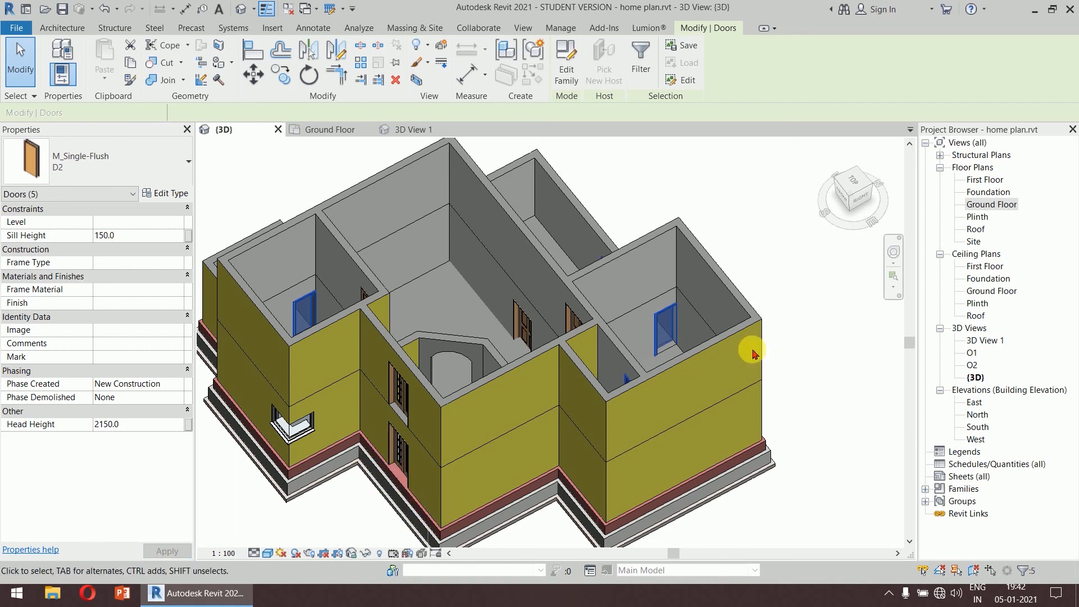
pyautogui.click(746, 263)
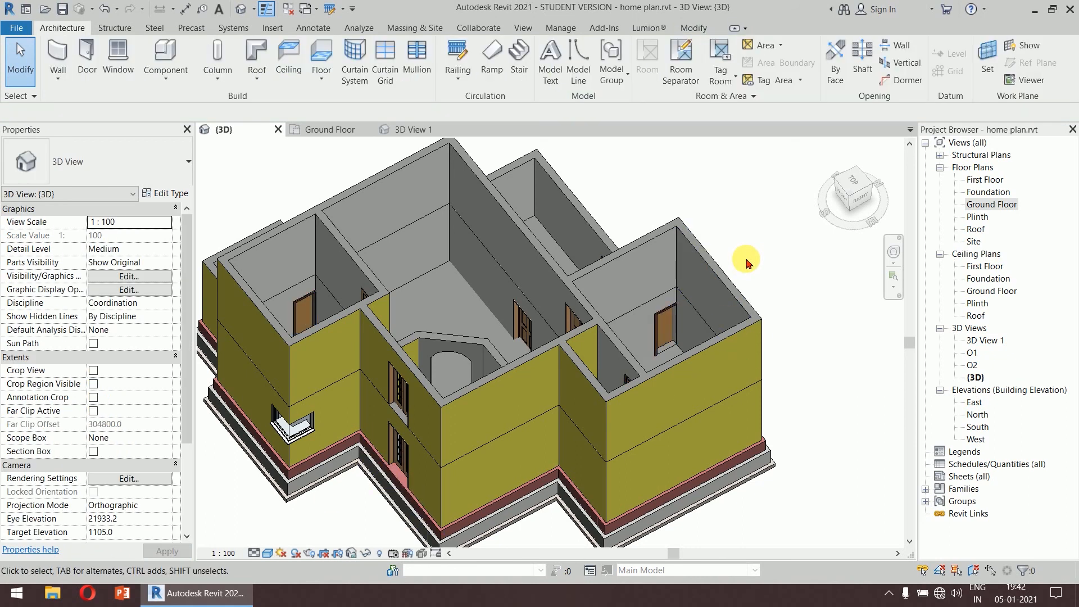
# Step: Set the sill height of all four-panel wood D1 doors in the project to 150 mm
pyautogui.click(523, 326)
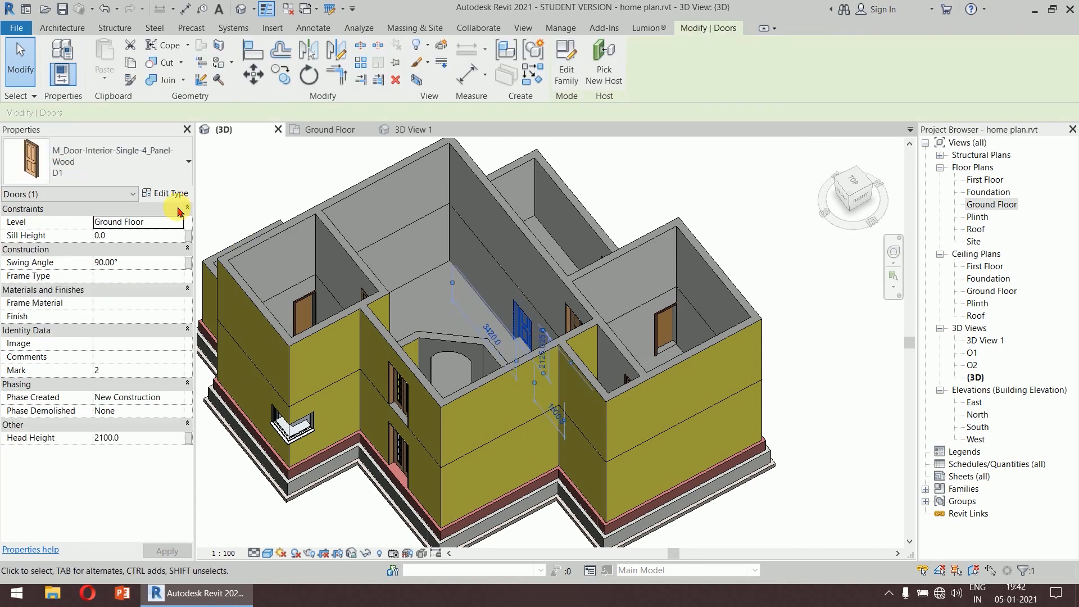
pyautogui.press('s')
pyautogui.press('a')
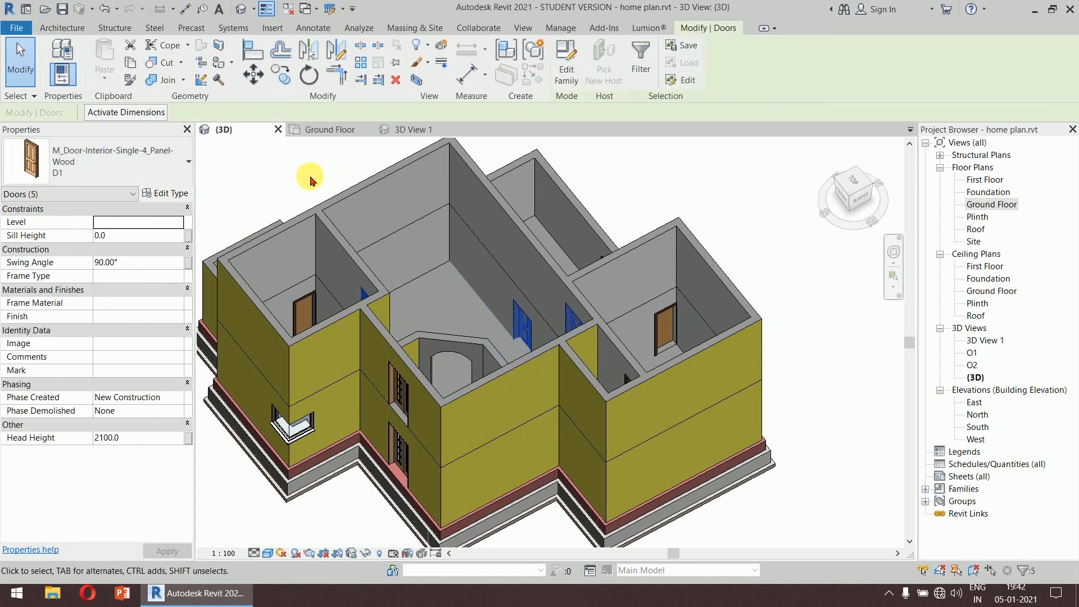
pyautogui.click(164, 240)
pyautogui.write('150')
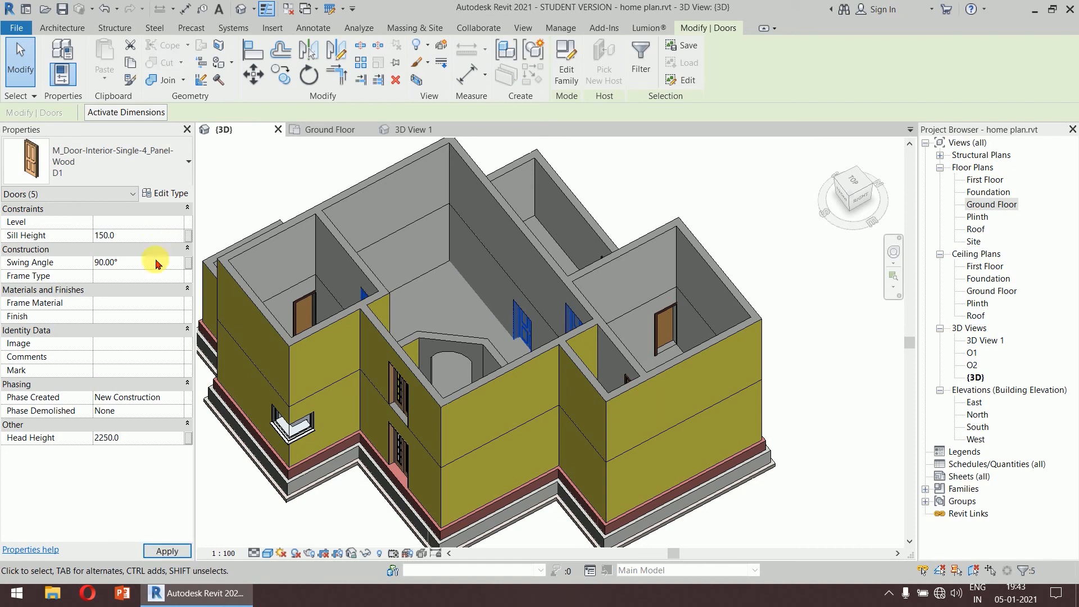
pyautogui.click(167, 551)
pyautogui.click(863, 365)
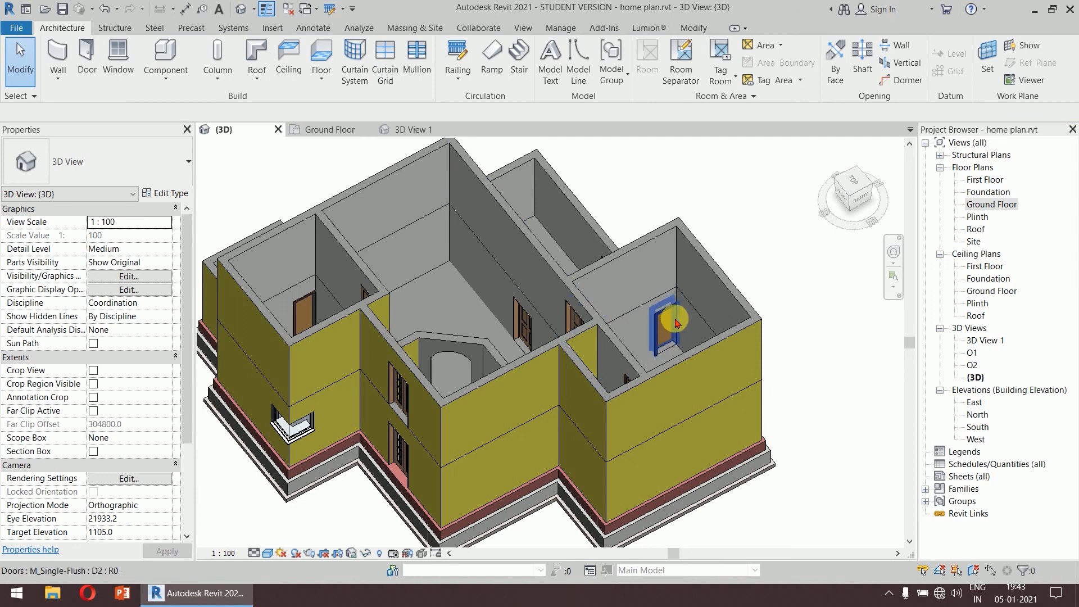
# Step: Set the sill height of all double full-glass wood D doors on the front wall to 150 mm
pyautogui.keyDown('shift'); pyautogui.moveTo(691, 292); pyautogui.dragTo(682, 425, button='middle'); pyautogui.keyUp('shift')
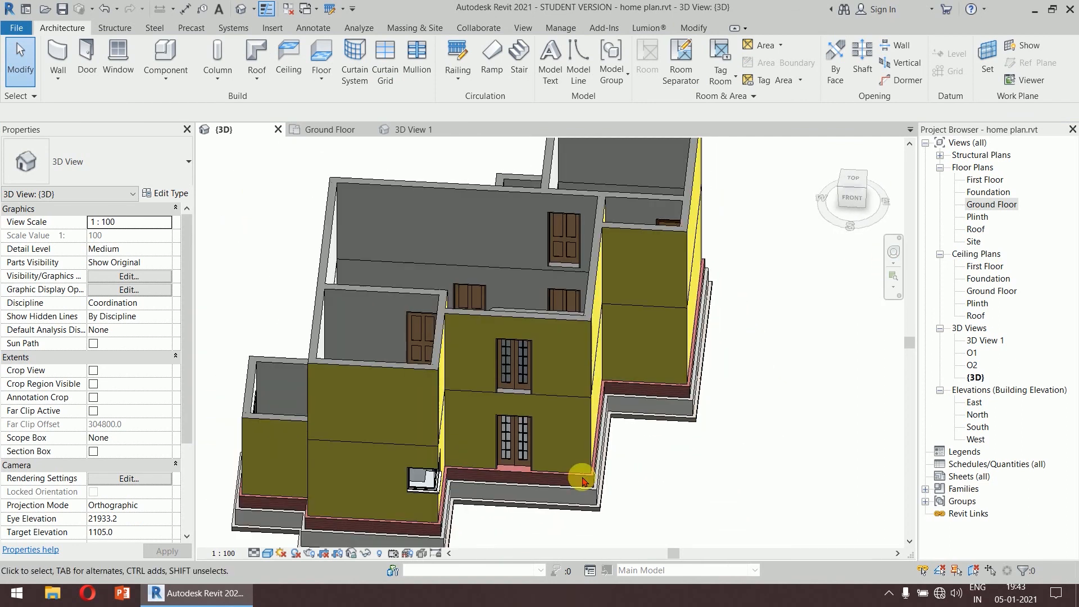
pyautogui.click(520, 462)
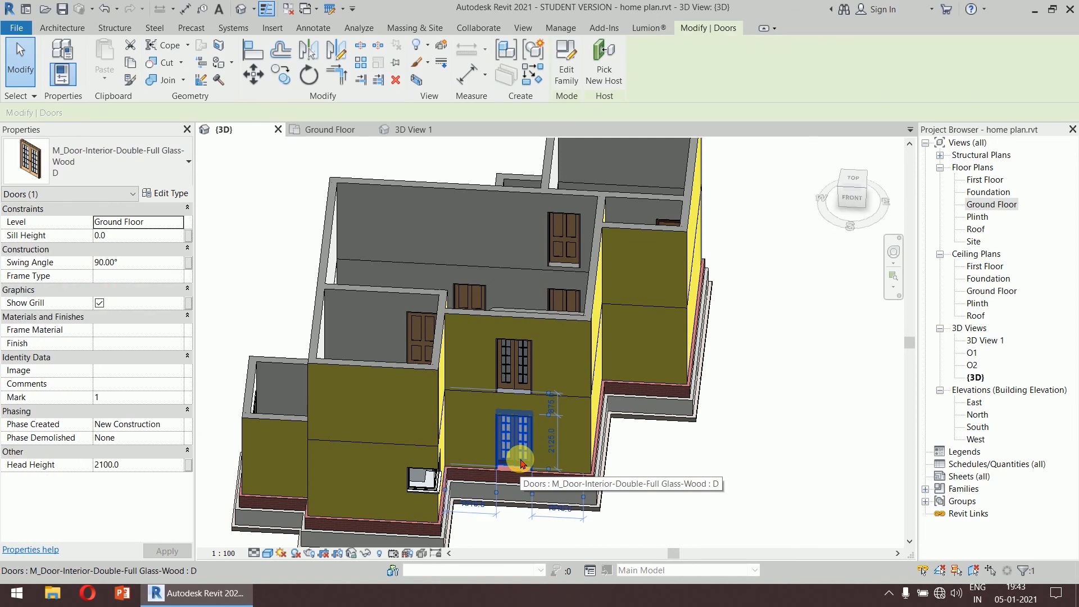
pyautogui.press('s')
pyautogui.press('a')
pyautogui.click(122, 240)
pyautogui.write('150')
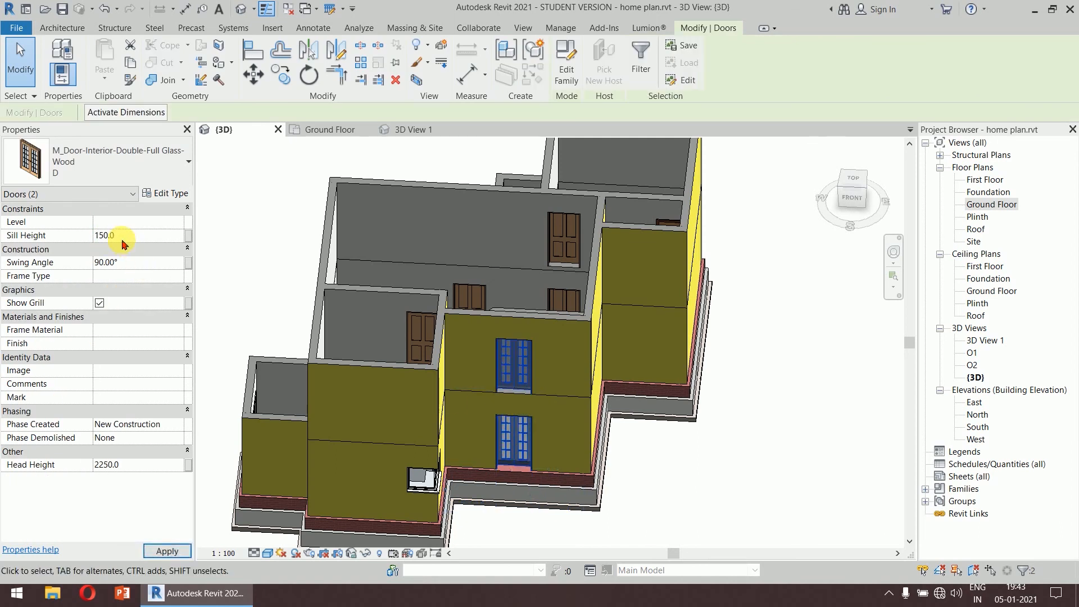
pyautogui.click(183, 551)
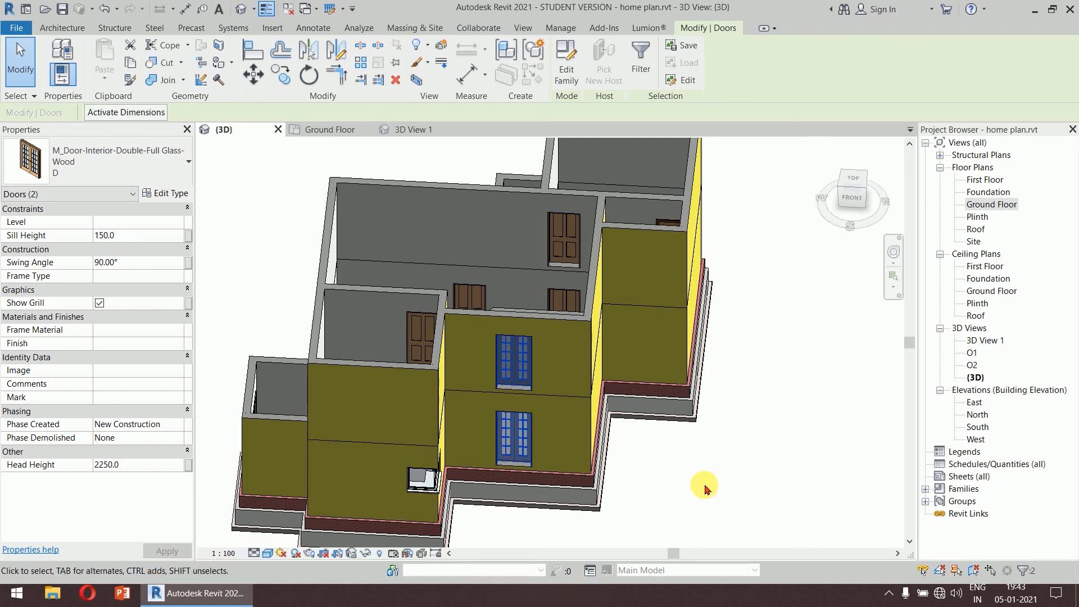
pyautogui.click(690, 458)
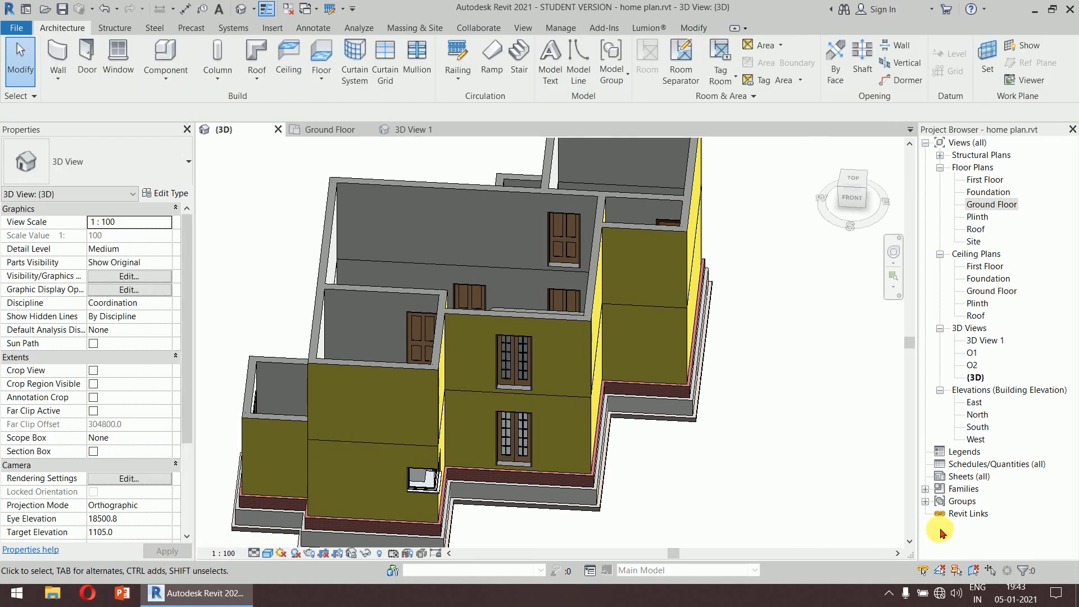
# Step: Examine the double door's threshold and the doors on the building's back and left sides
pyautogui.scroll(5, 502, 475)
pyautogui.scroll(5, 505, 475)
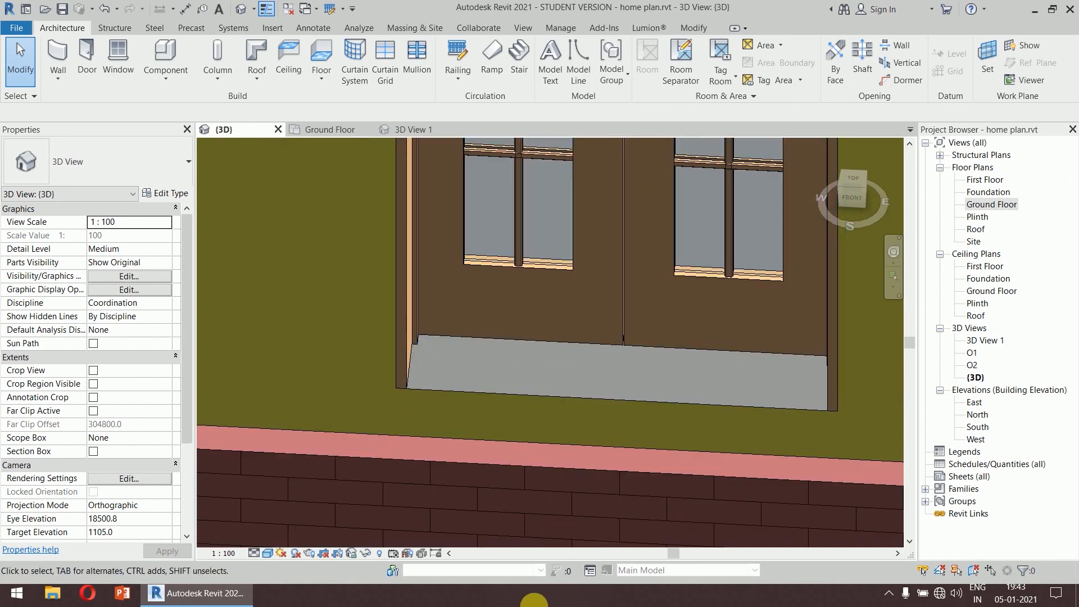
pyautogui.scroll(-8, 522, 394)
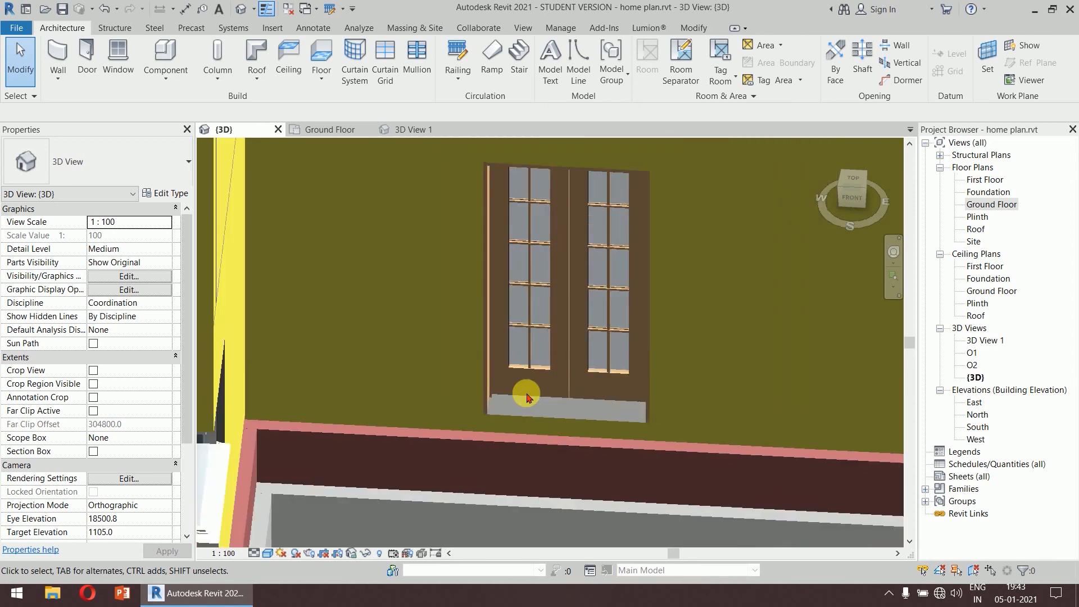
pyautogui.keyDown('shift'); pyautogui.moveTo(545, 427); pyautogui.dragTo(850, 413, button='middle'); pyautogui.keyUp('shift')
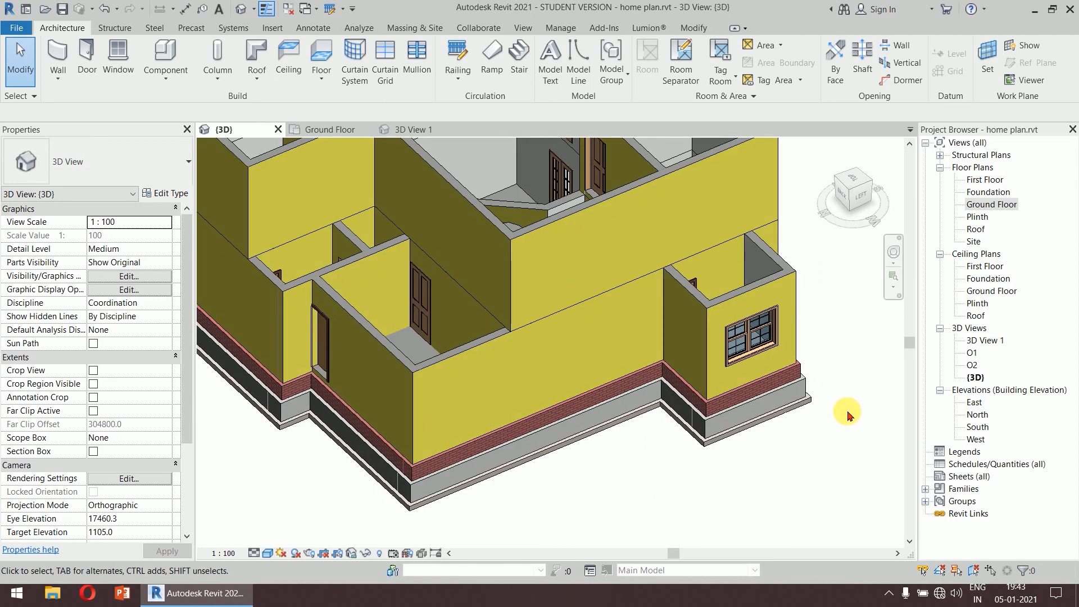